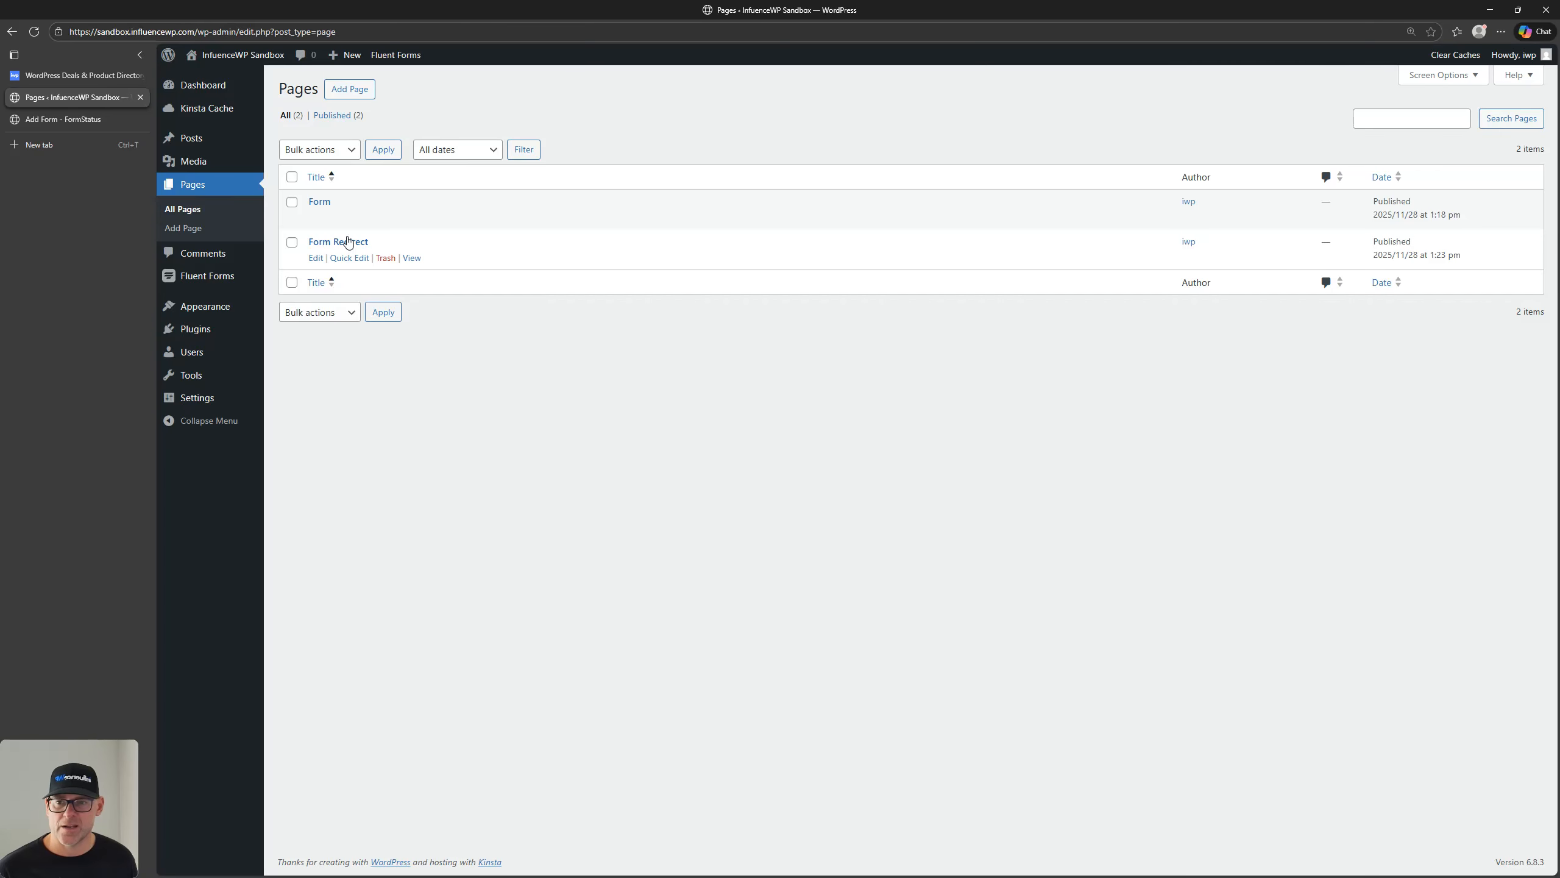
{"action": "right_click", "coordinate": [413, 218]}
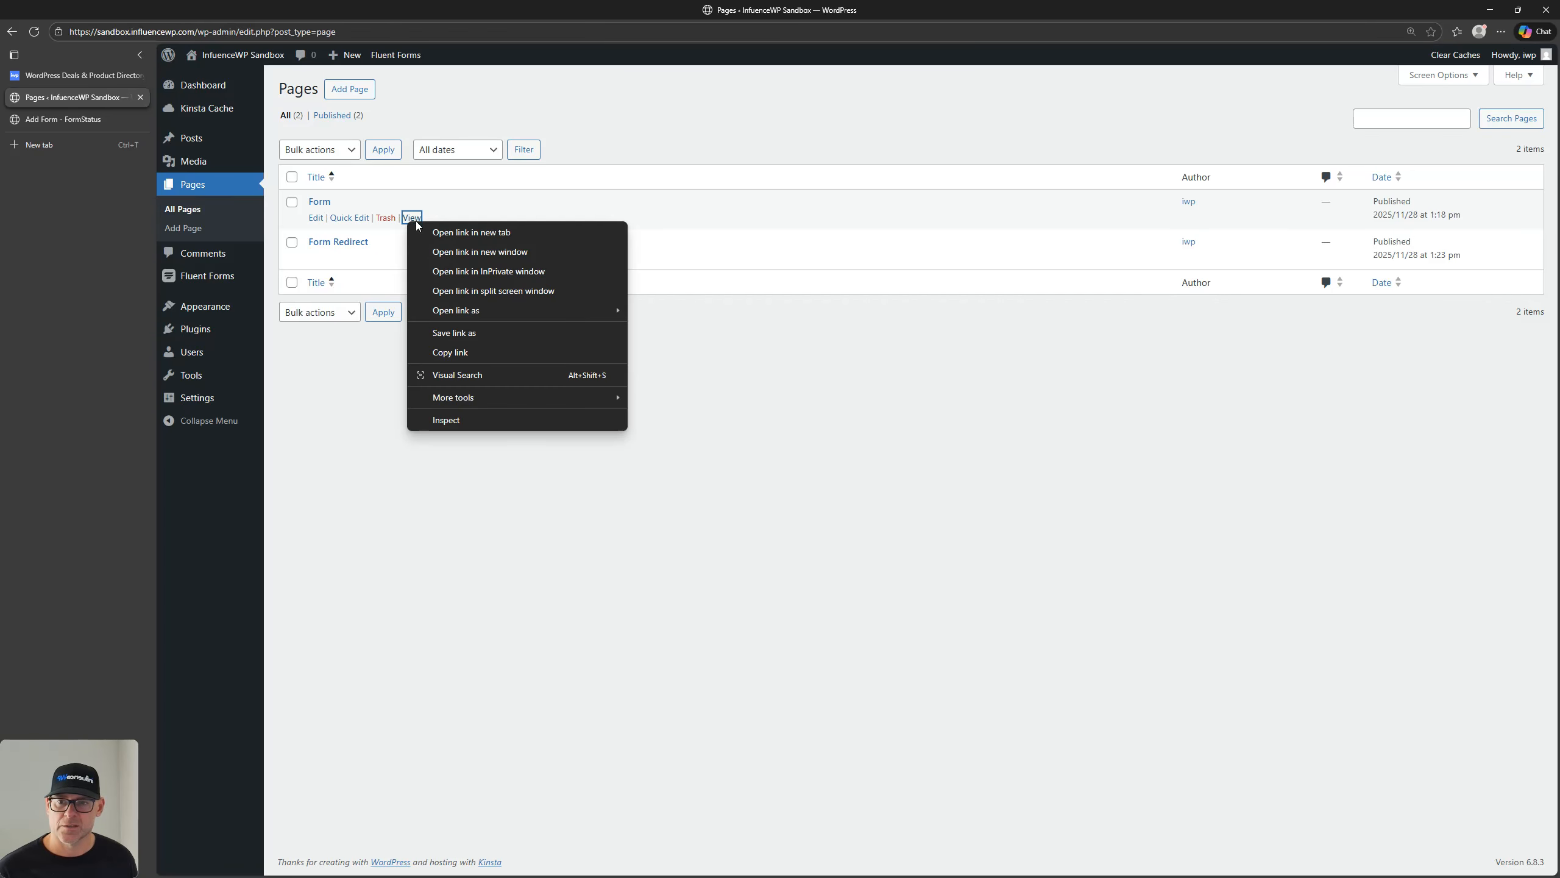
{"action": "left_click", "coordinate": [470, 355]}
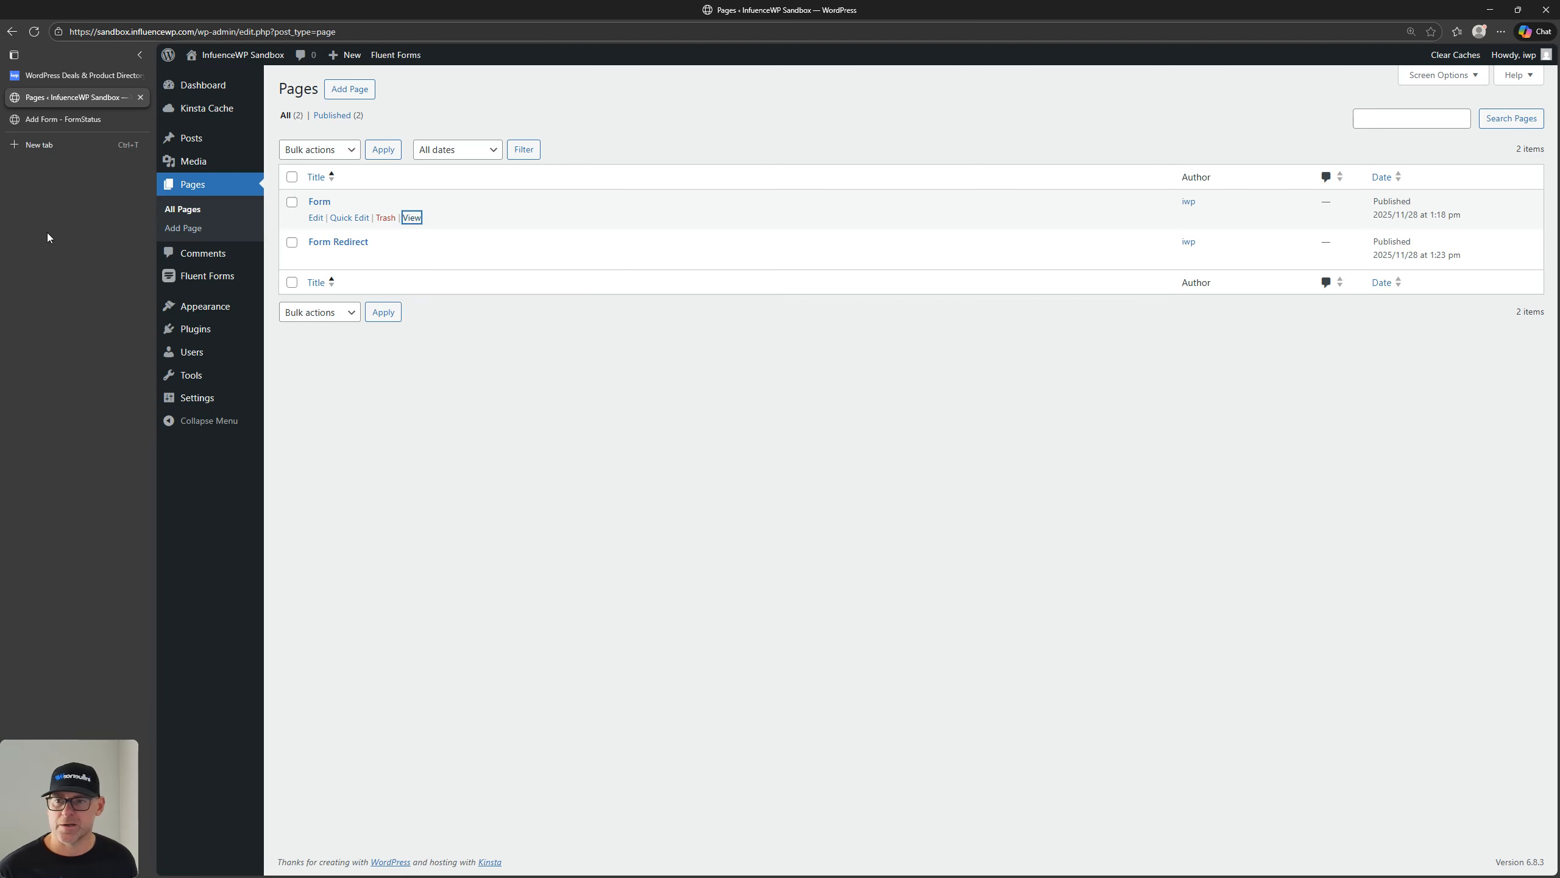
{"action": "left_click", "coordinate": [58, 121]}
{"action": "left_click", "coordinate": [572, 272]}
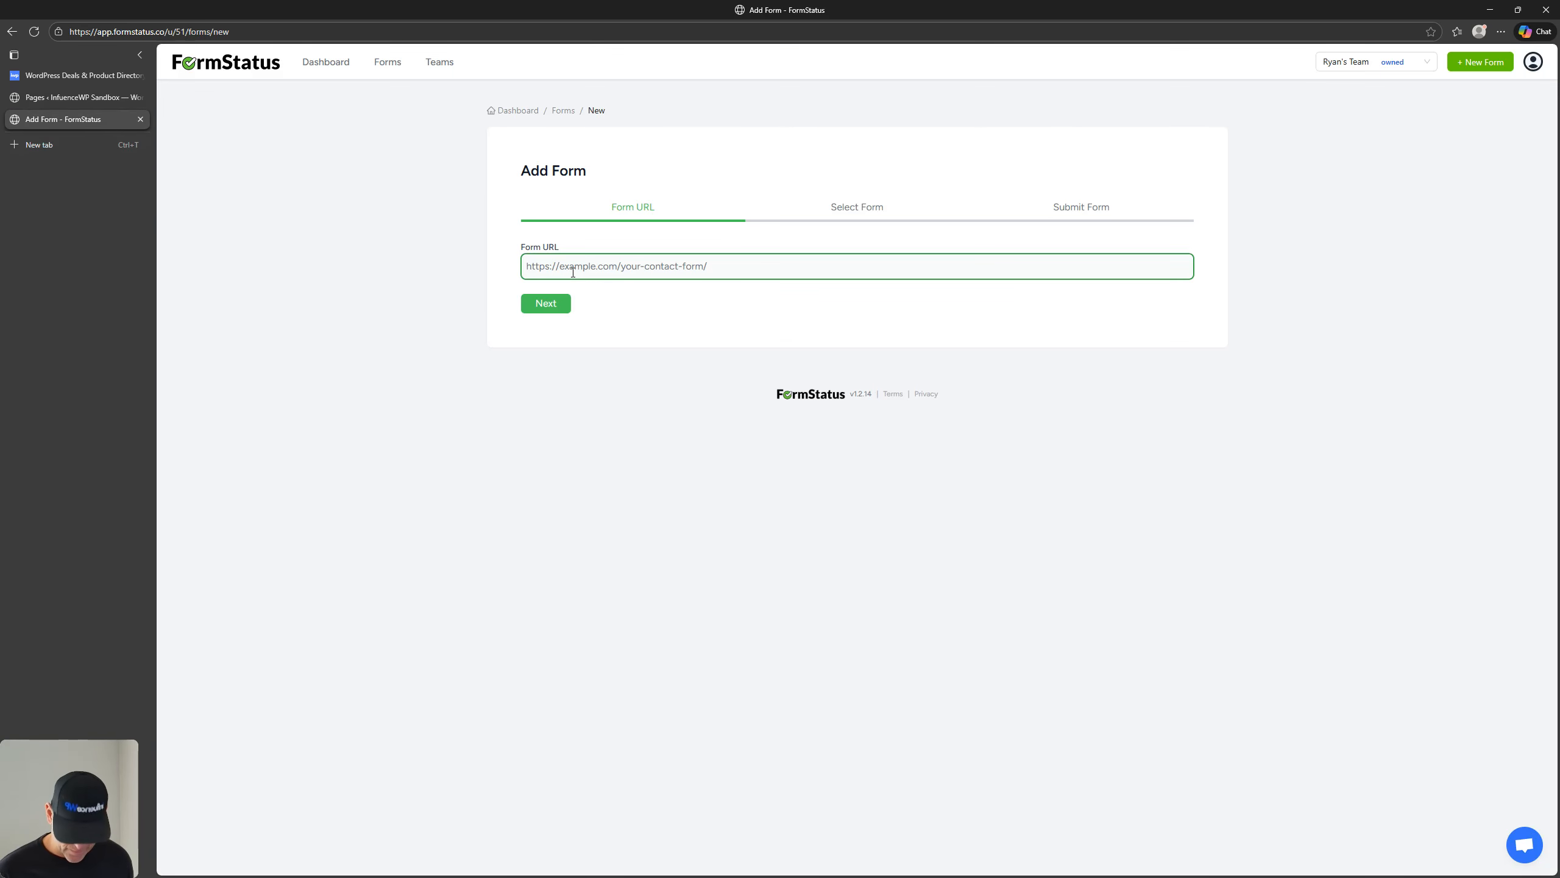
{"action": "type", "text": "https://sandbox.influencewp.com/form/"}
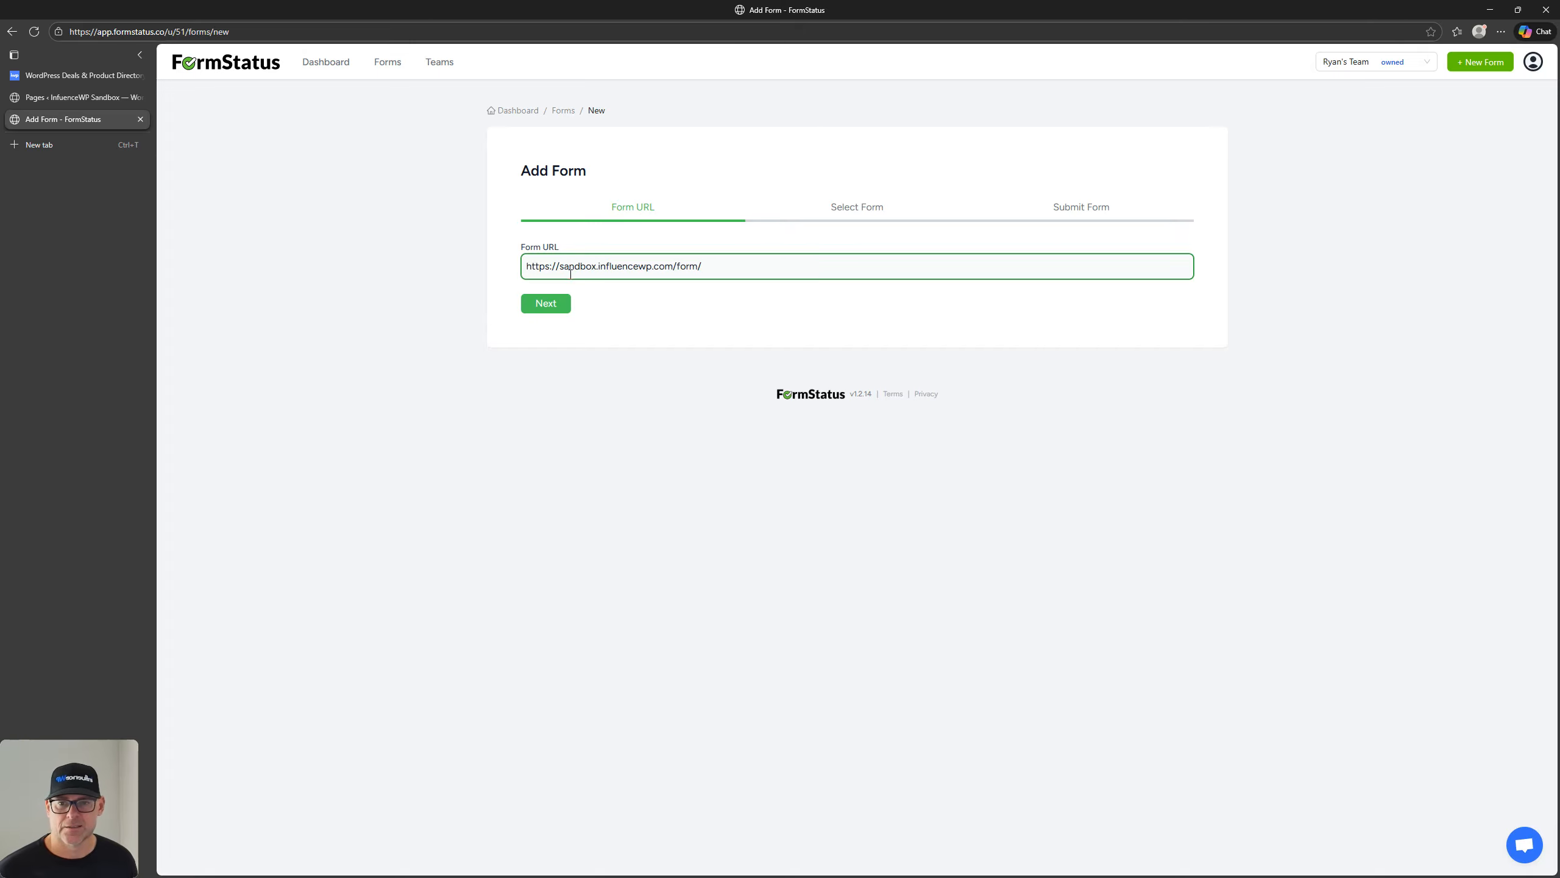
{"action": "left_click", "coordinate": [551, 307]}
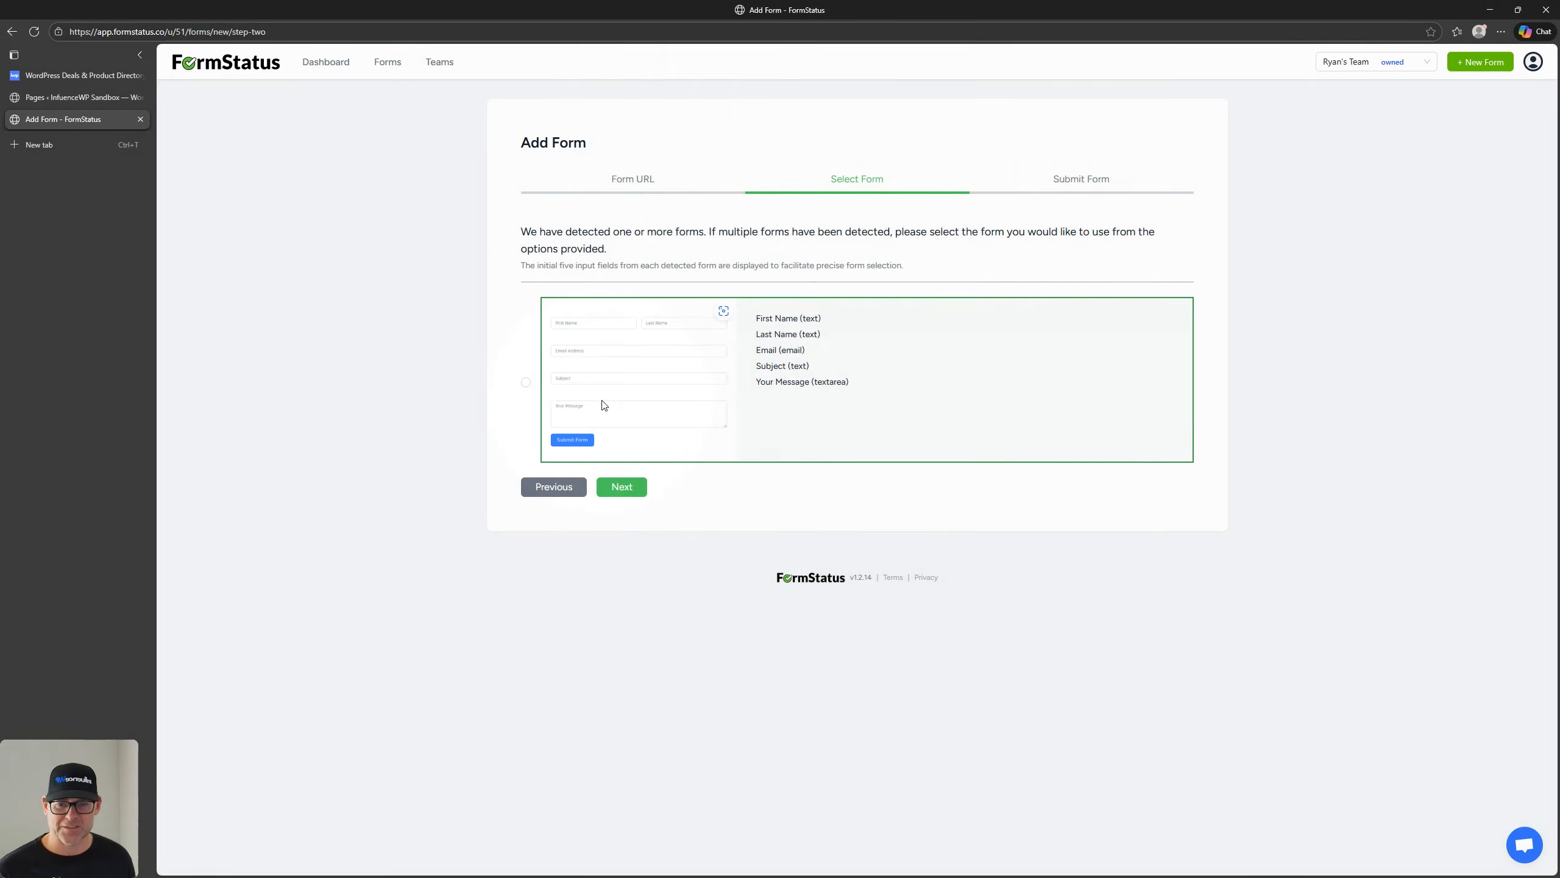
{"action": "left_click", "coordinate": [599, 406]}
{"action": "left_click", "coordinate": [506, 649]}
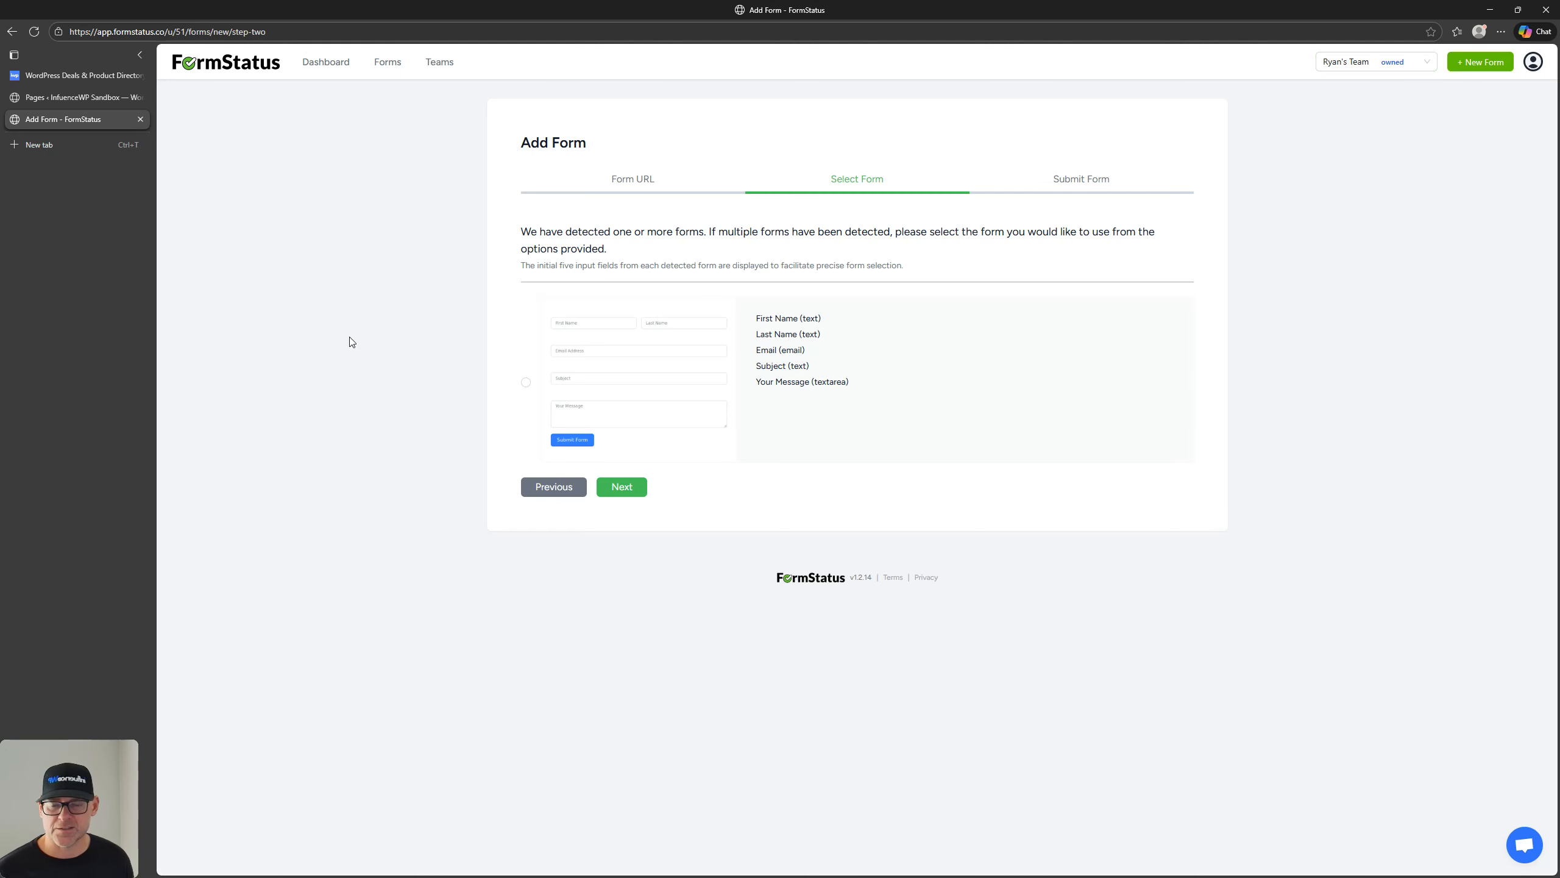
Switch to the WordPress pages list and open the Form page for editing in a new browser tab
{"action": "left_click", "coordinate": [65, 98]}
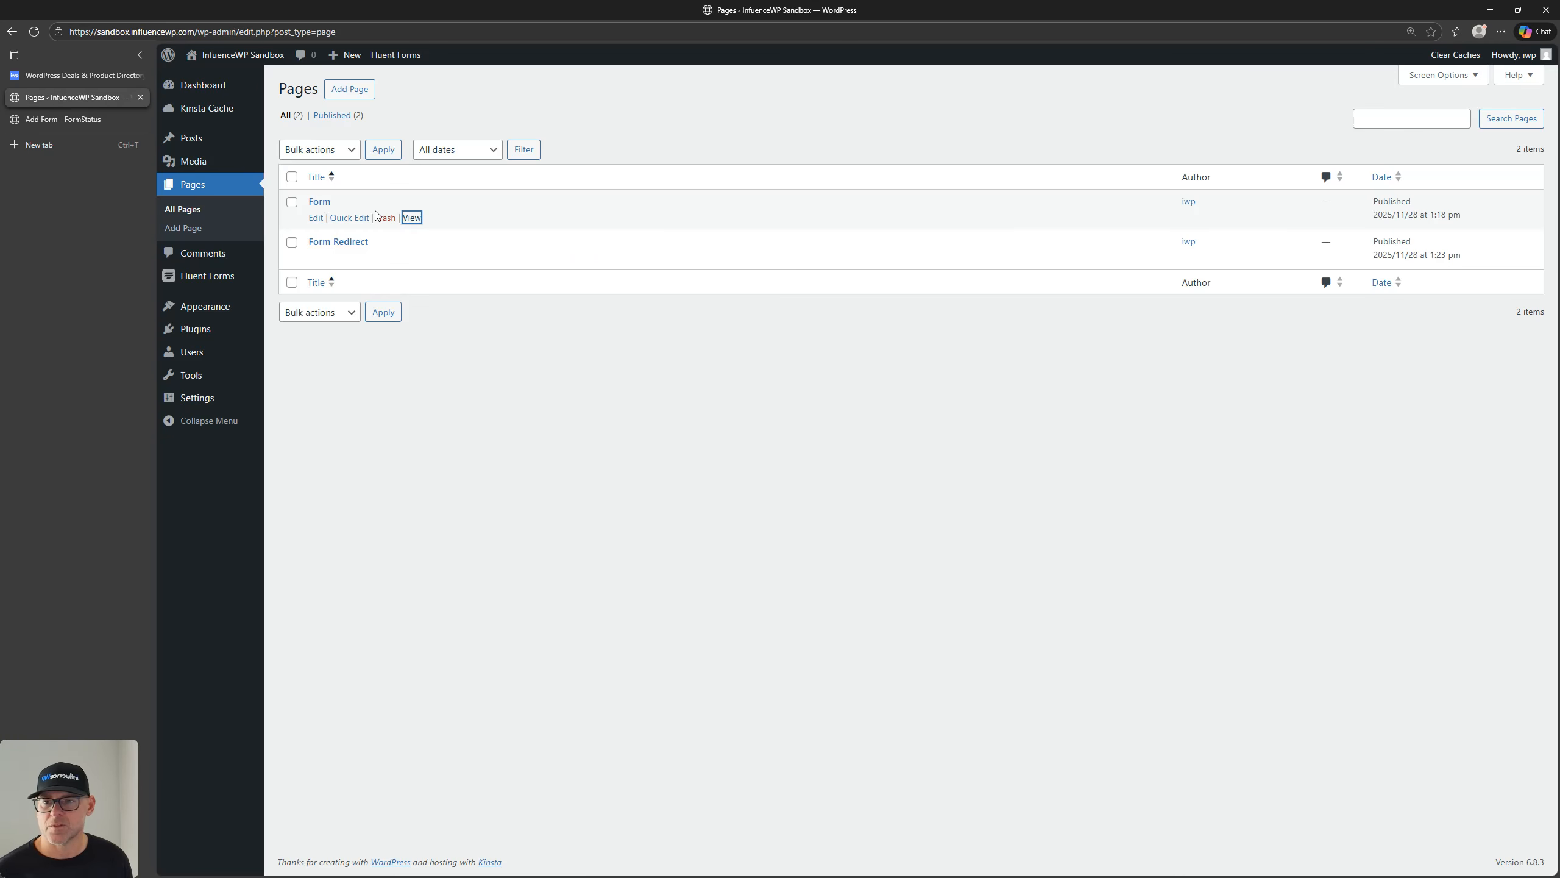
{"action": "right_click", "coordinate": [317, 217]}
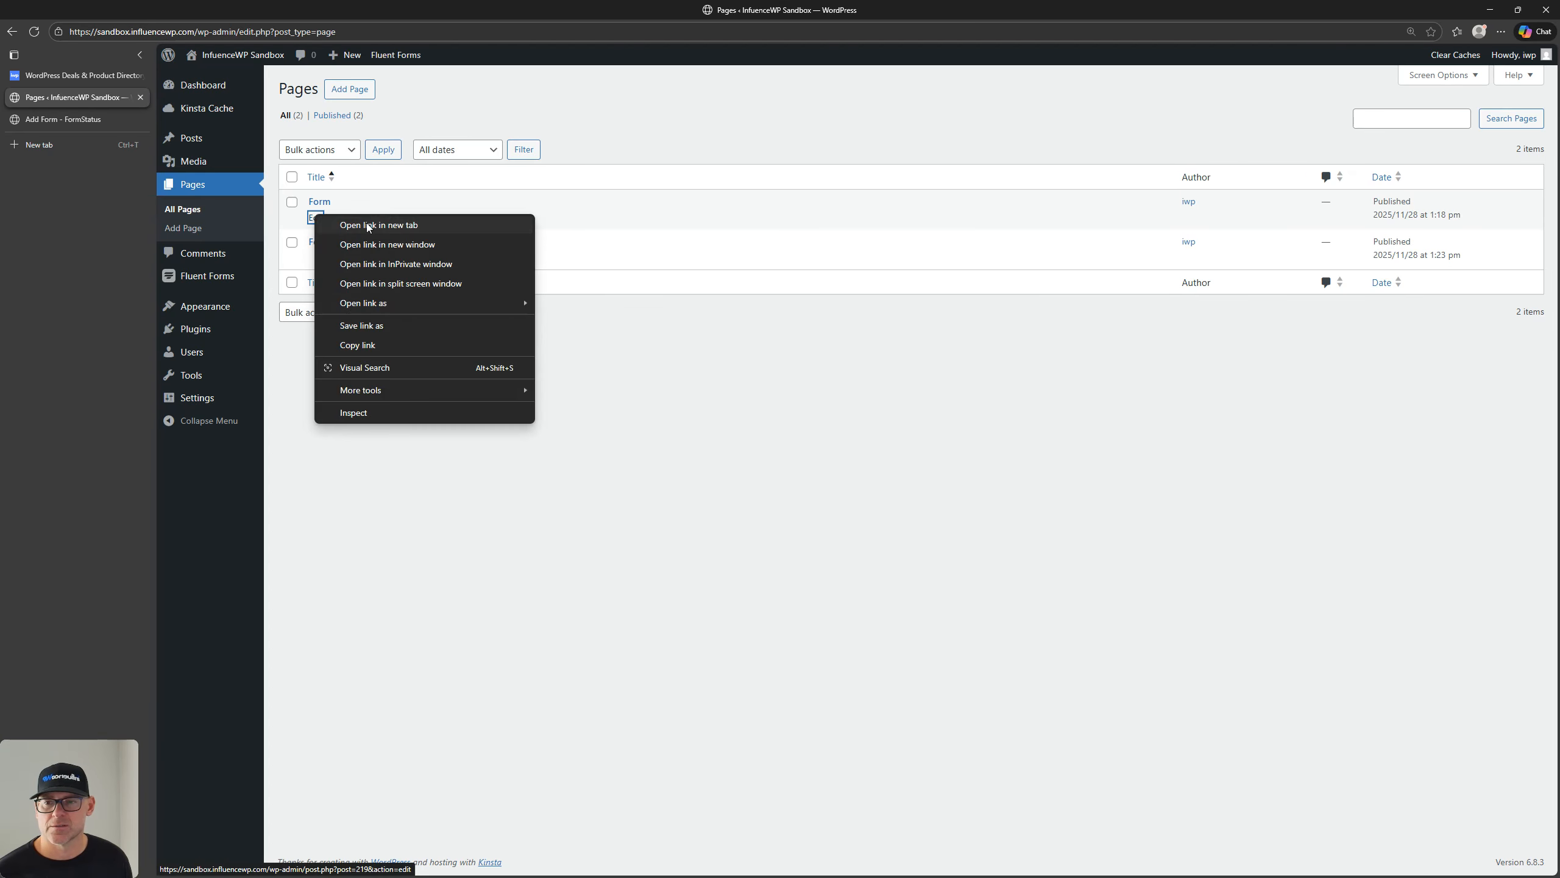
{"action": "left_click", "coordinate": [369, 225]}
{"action": "left_click", "coordinate": [56, 123]}
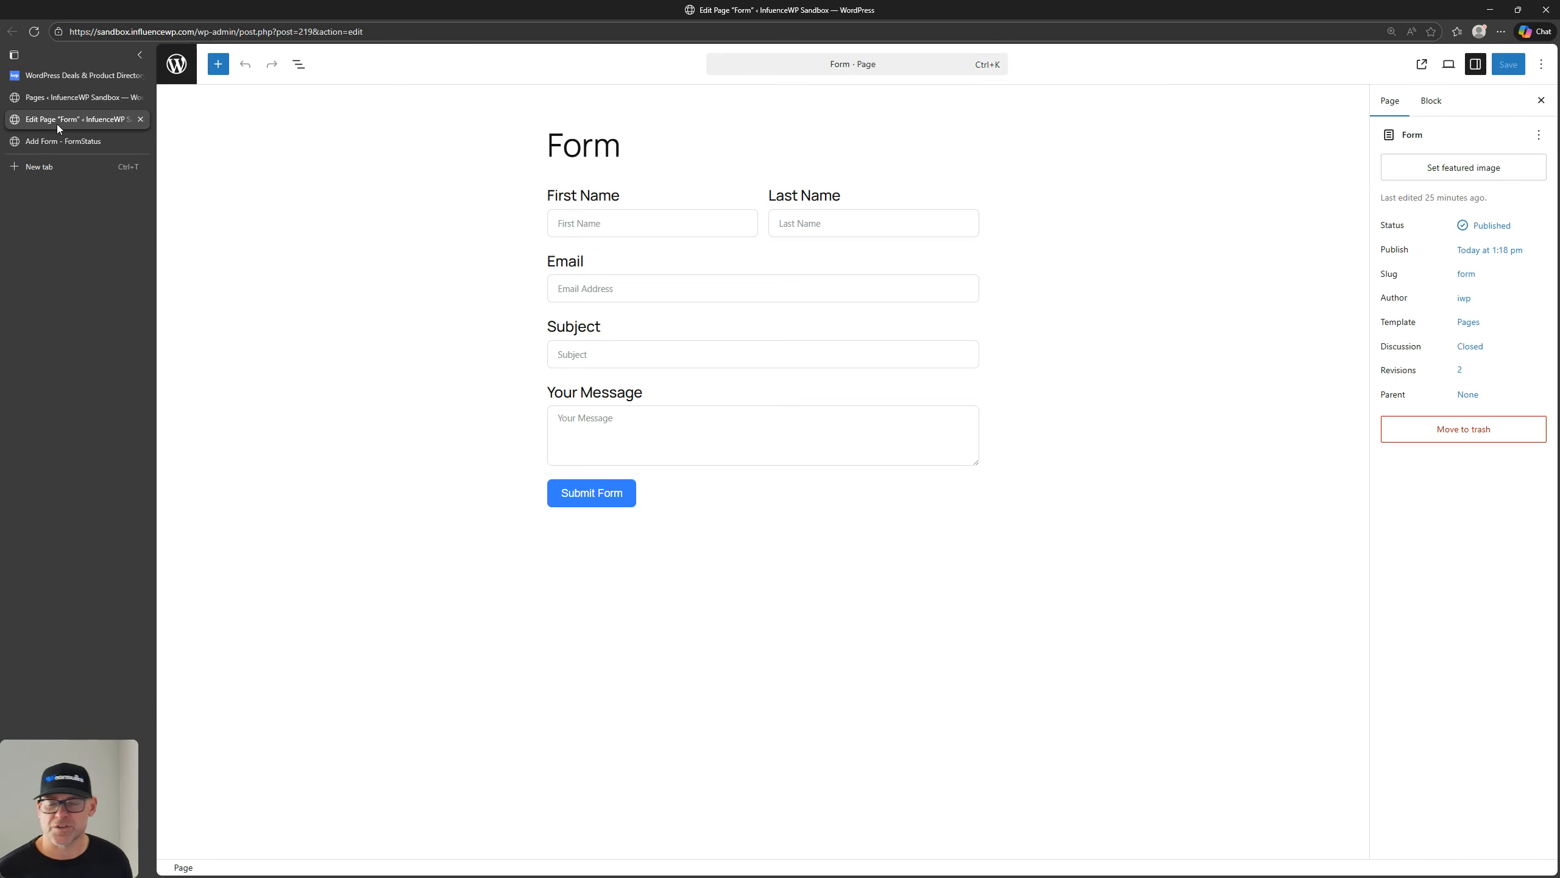
{"action": "left_click", "coordinate": [583, 606]}
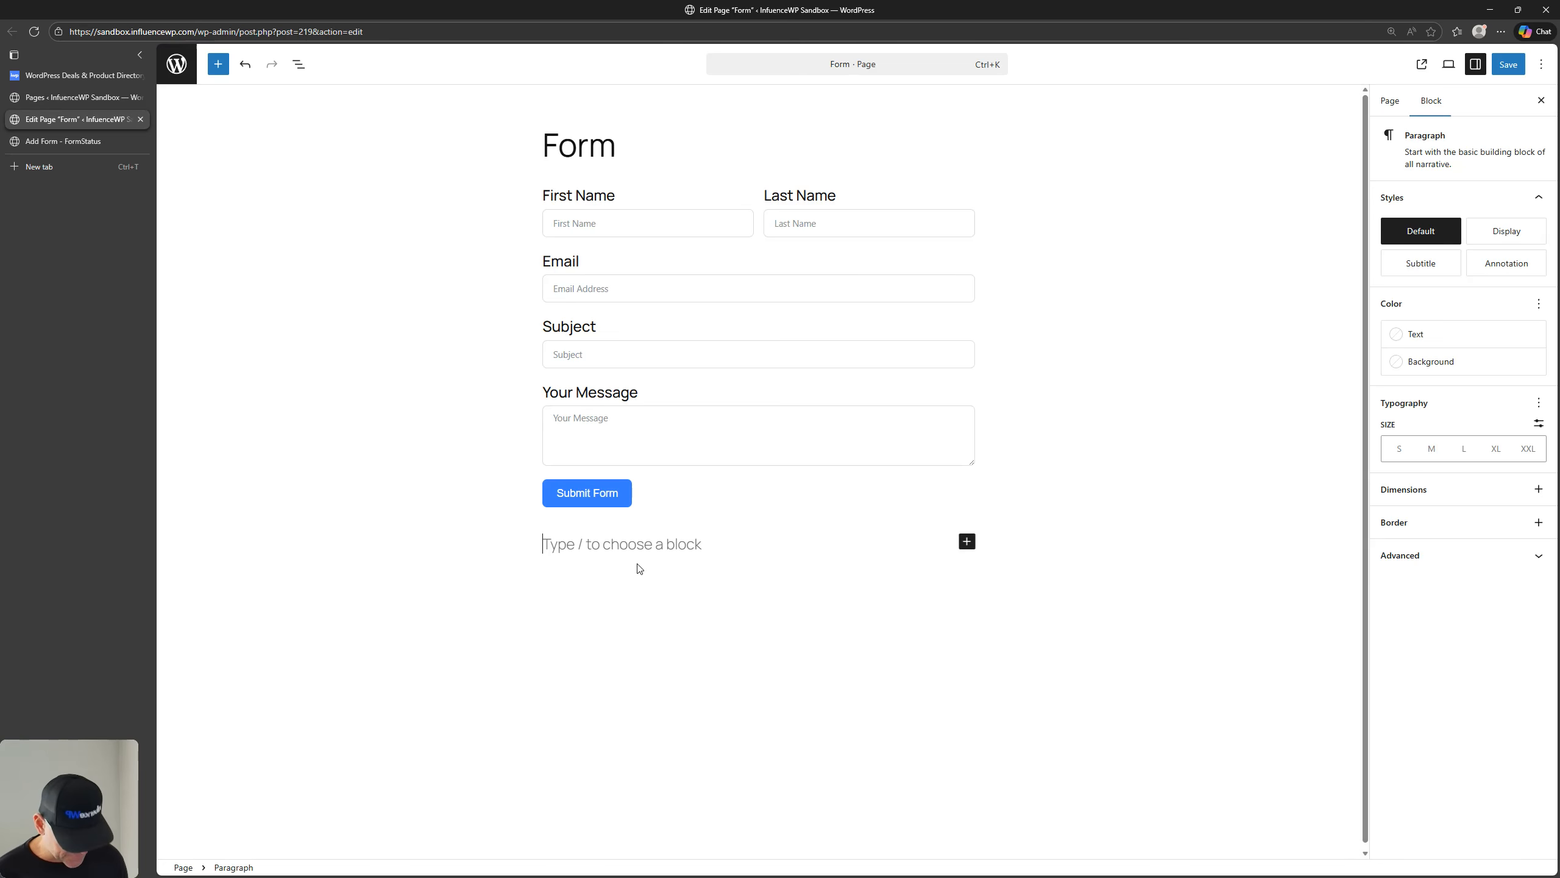
{"action": "type", "text": "/form"}
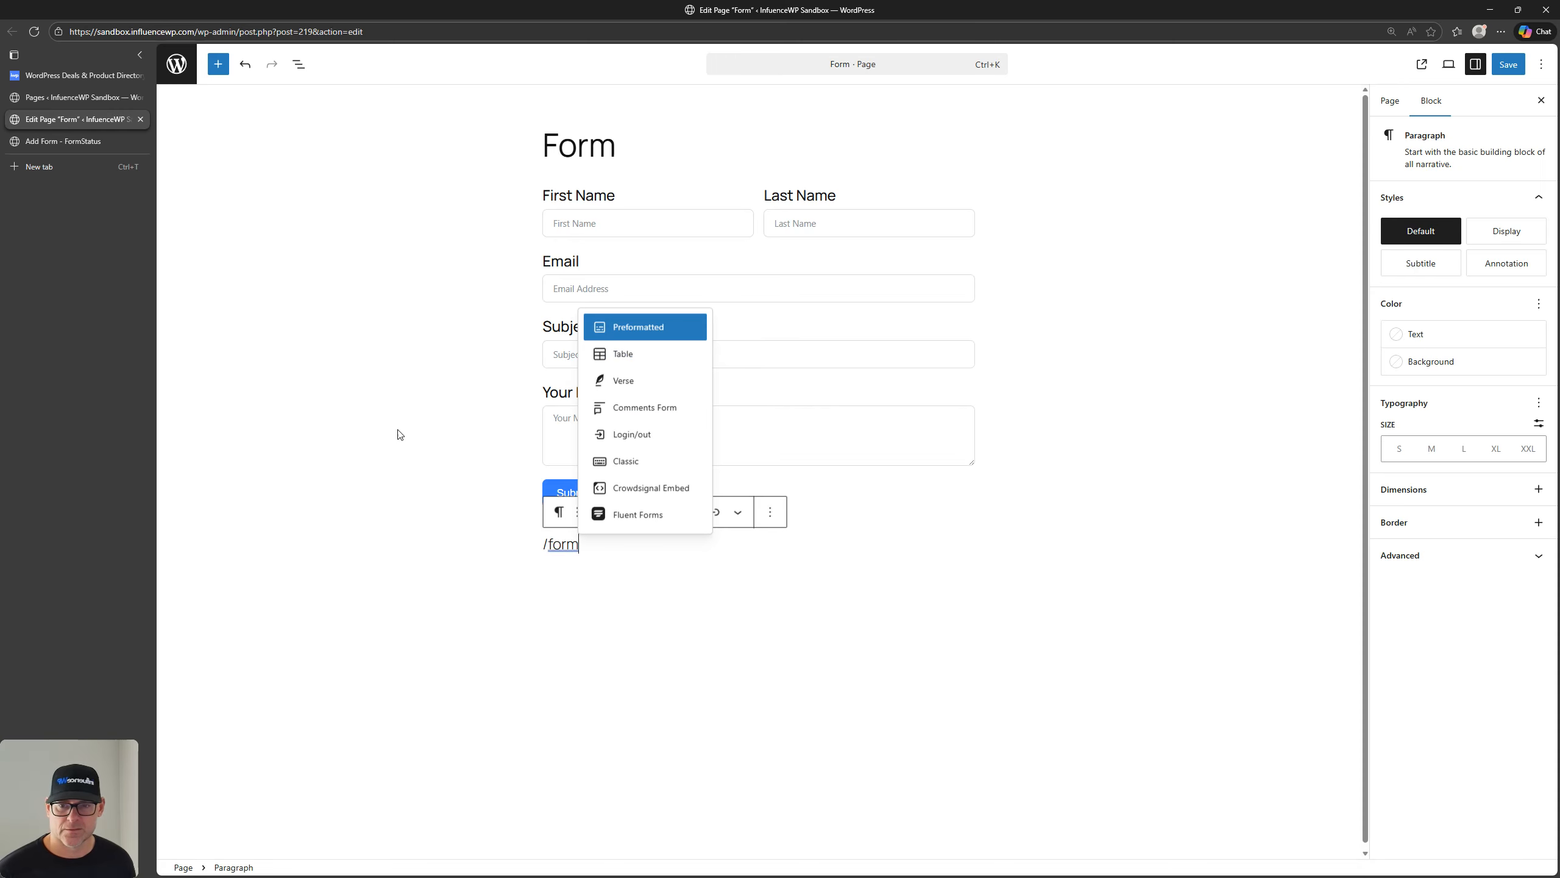
{"action": "left_click", "coordinate": [355, 388]}
Duplicate the existing contact form in Fluent Forms and name the copy Contact Form 2
{"action": "left_click", "coordinate": [61, 103]}
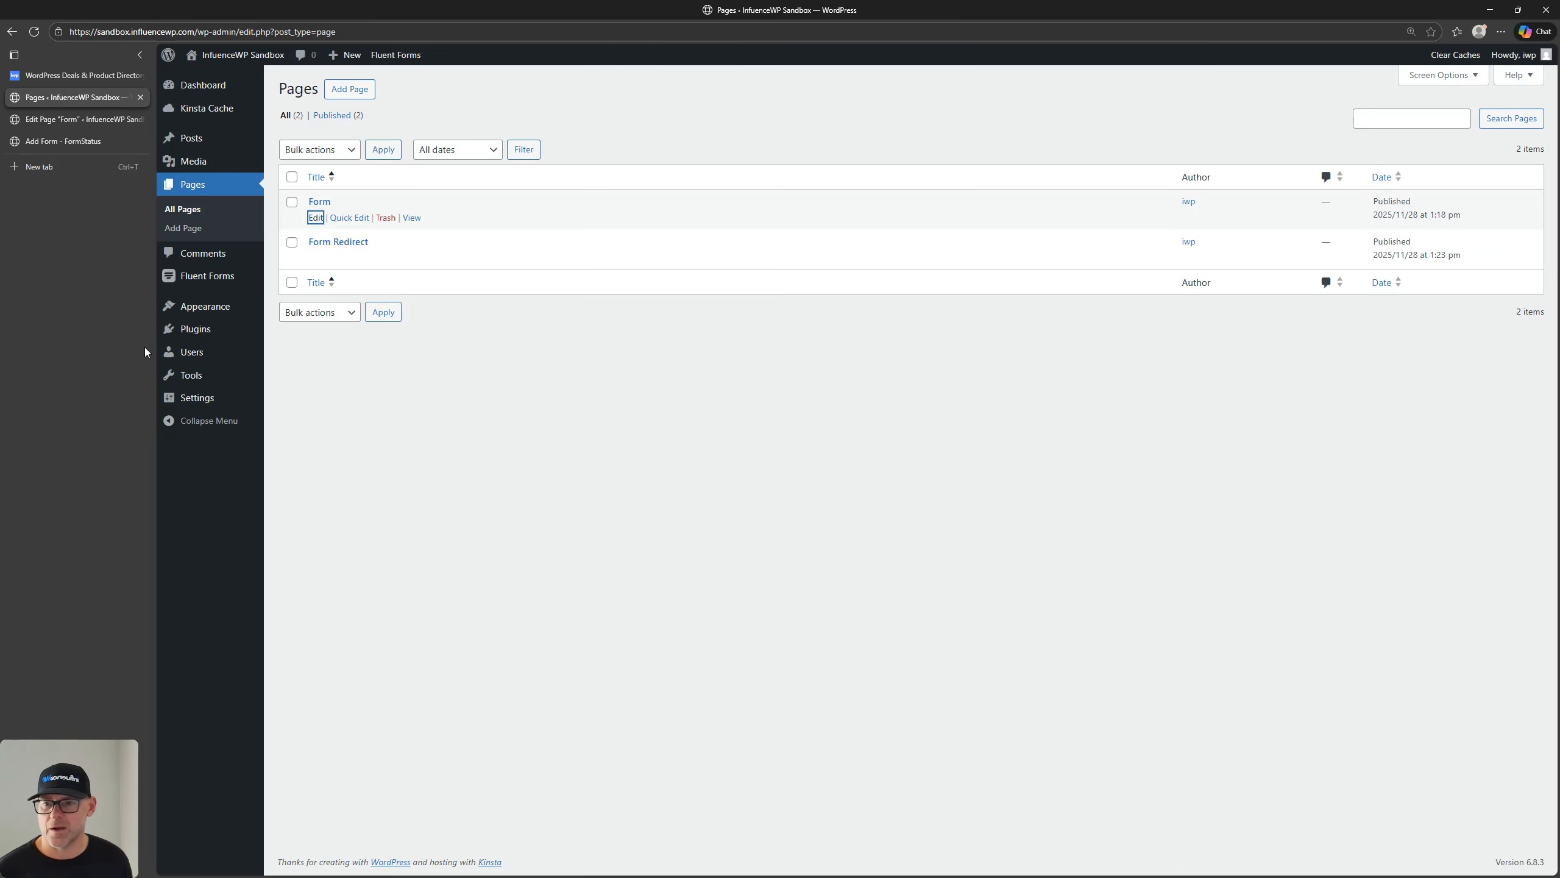
{"action": "mouse_move", "coordinate": [215, 282]}
{"action": "left_click", "coordinate": [289, 278]}
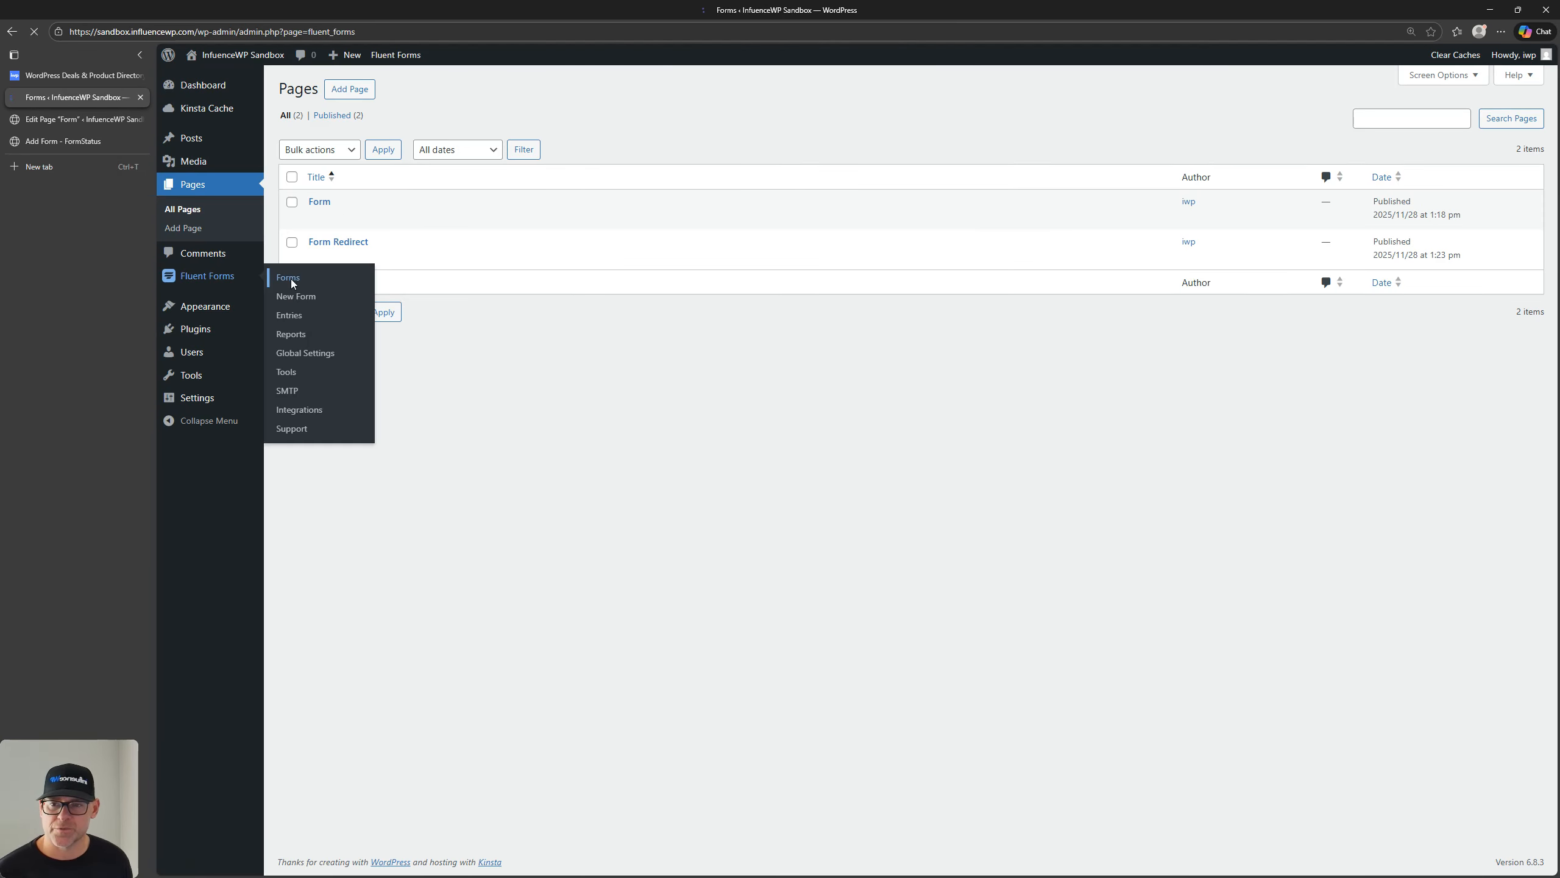
{"action": "left_click", "coordinate": [476, 259]}
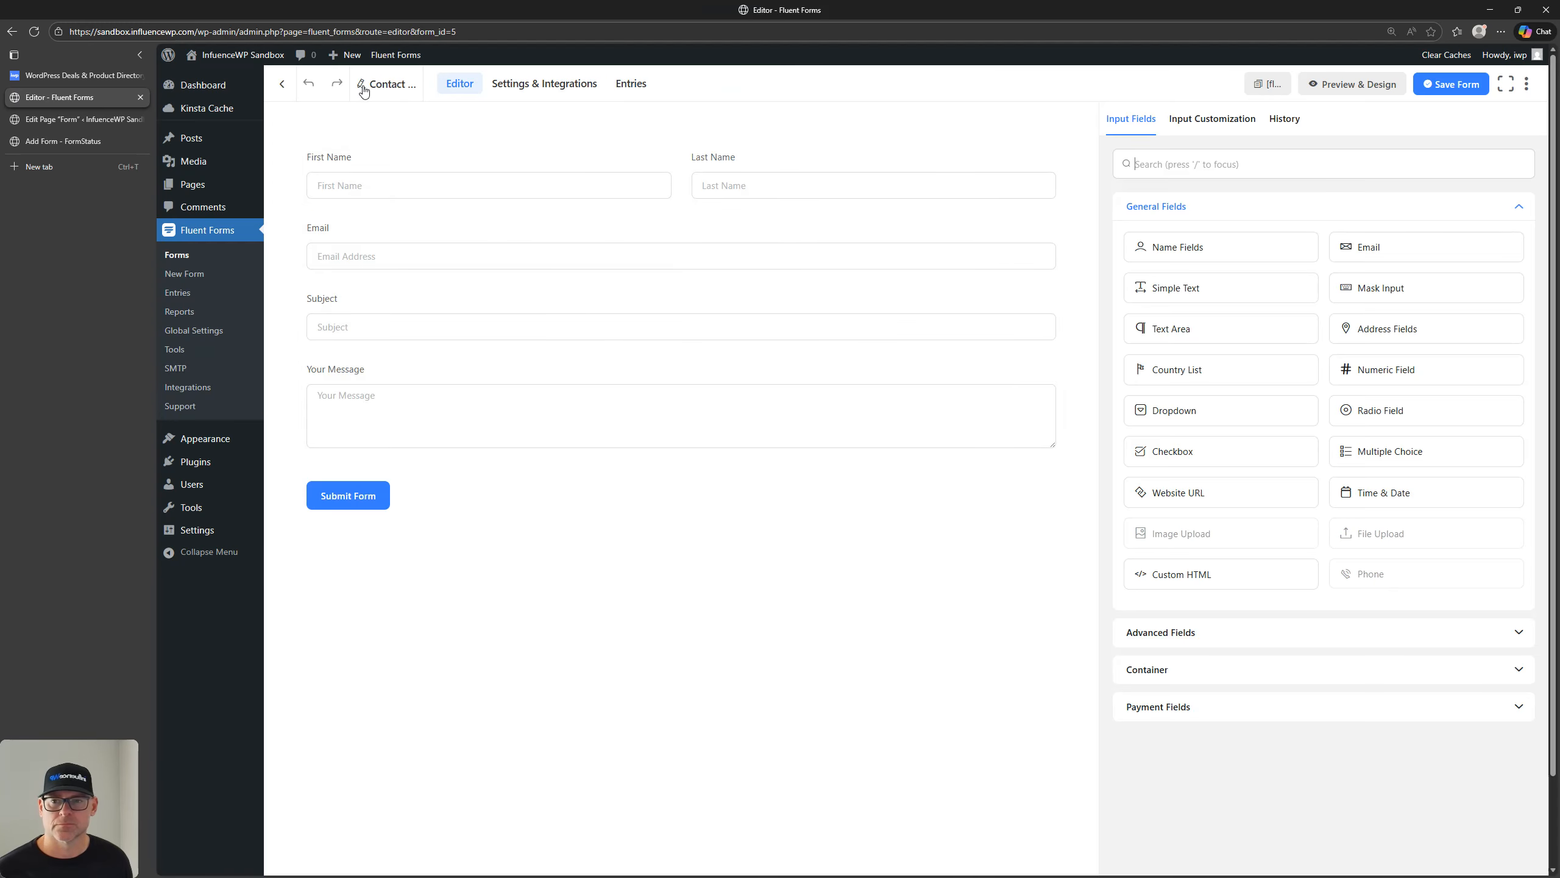
{"action": "left_click", "coordinate": [378, 86]}
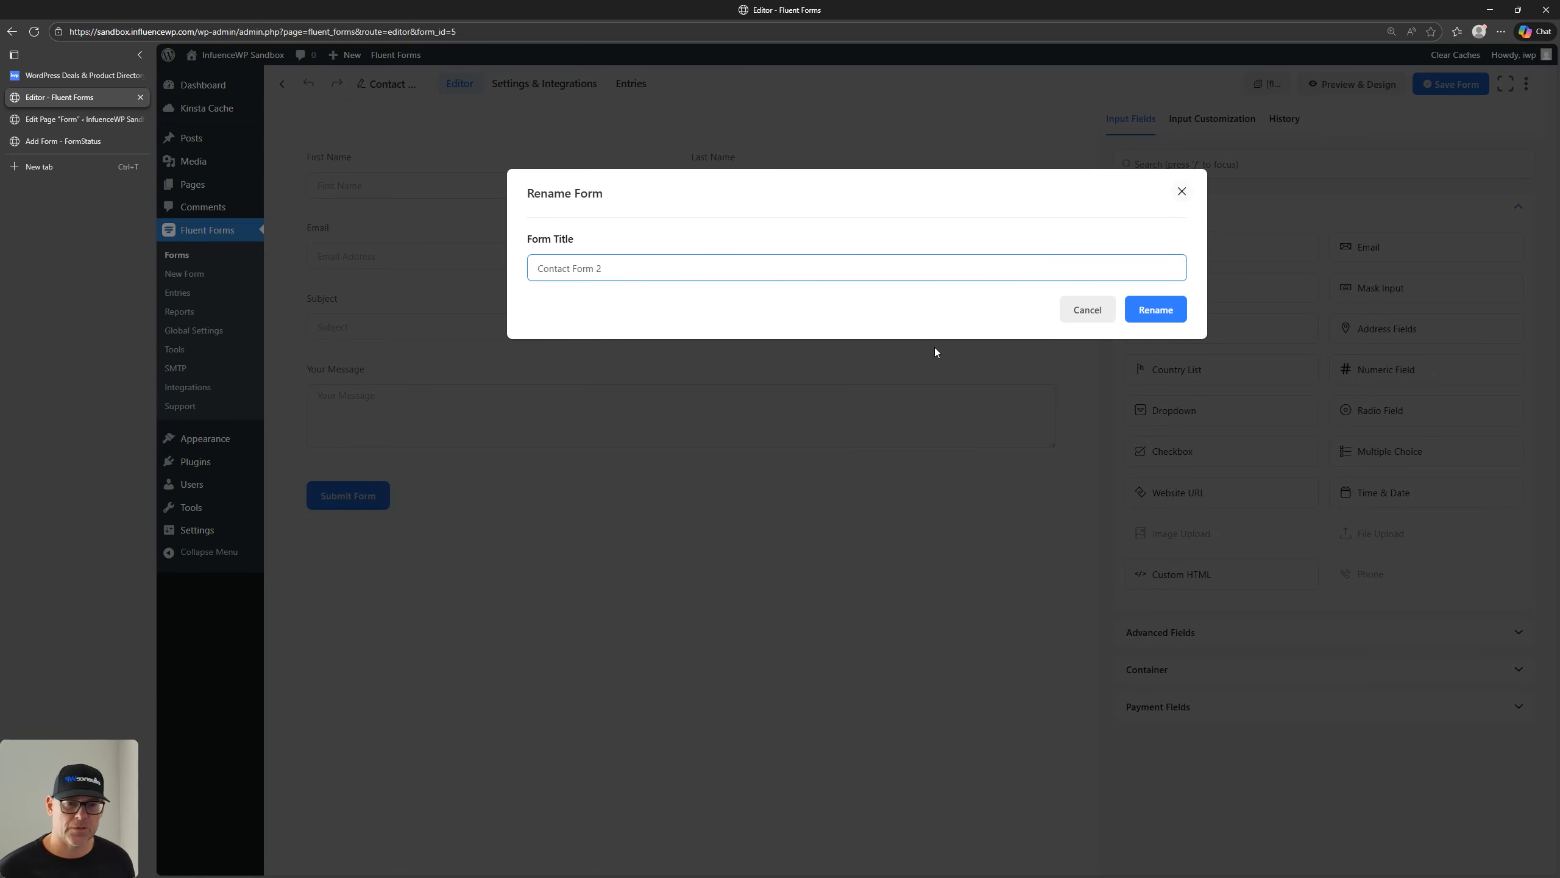
{"action": "left_click", "coordinate": [1156, 309]}
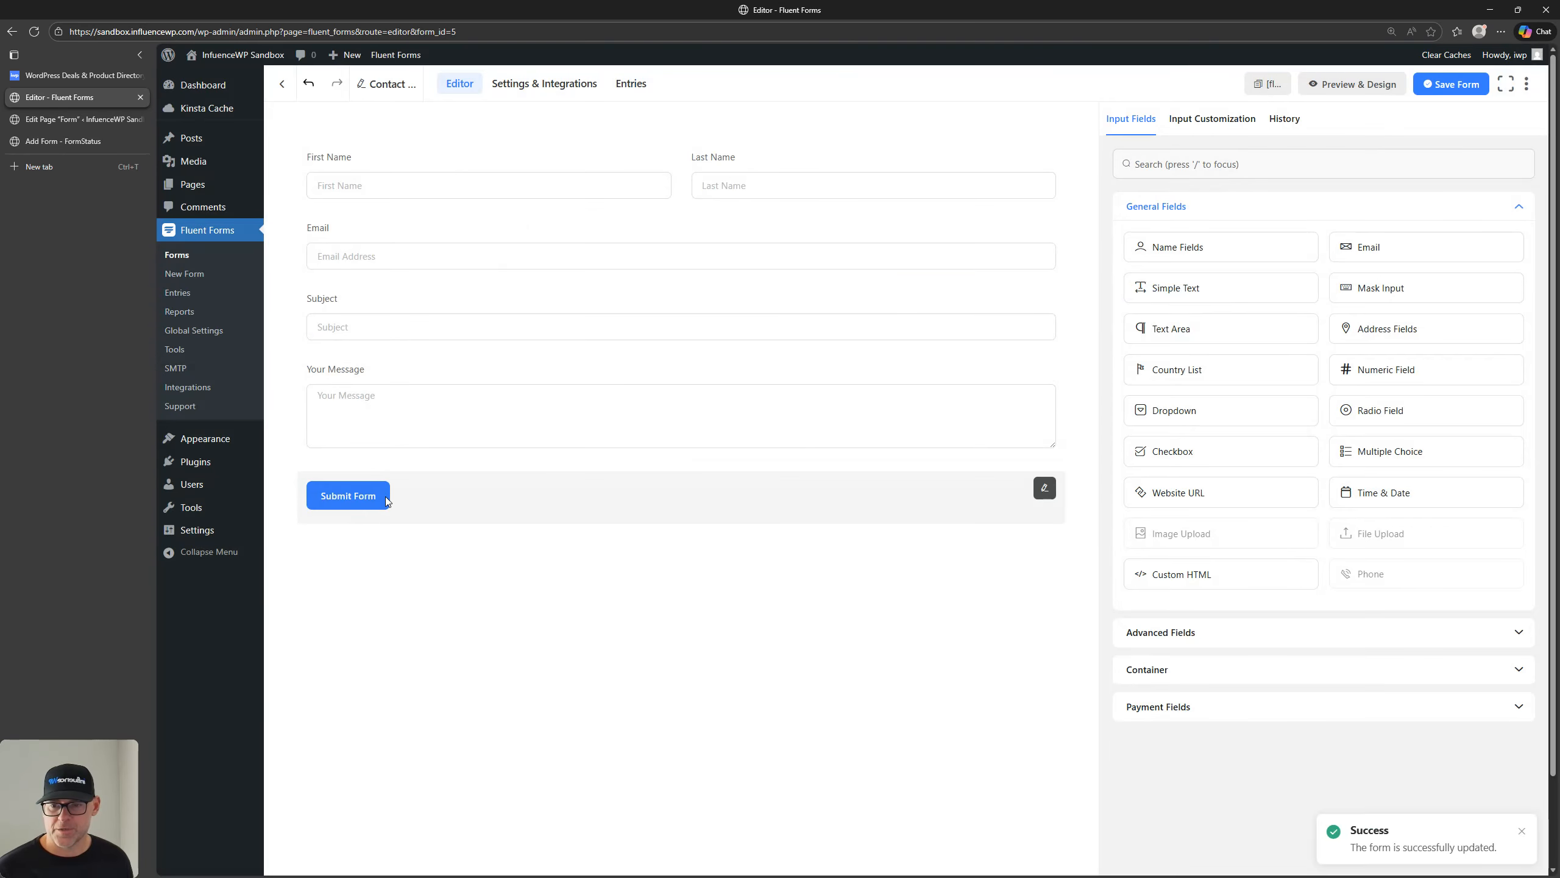
Set the submit button's style to Red in the contact form copy and save the form
{"action": "left_click", "coordinate": [386, 500]}
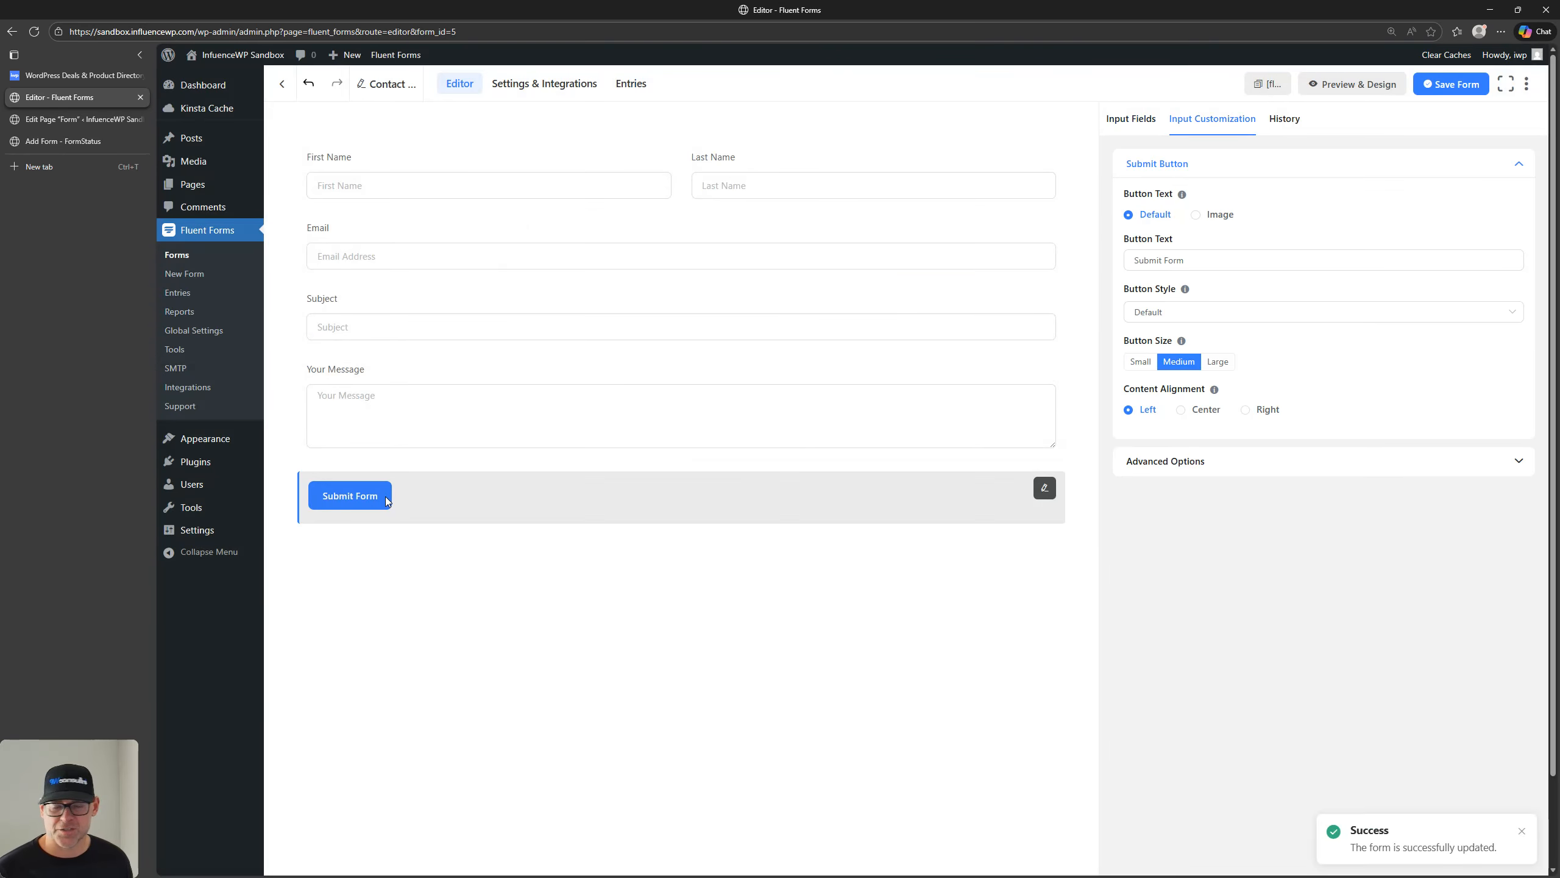
{"action": "left_click", "coordinate": [1172, 463]}
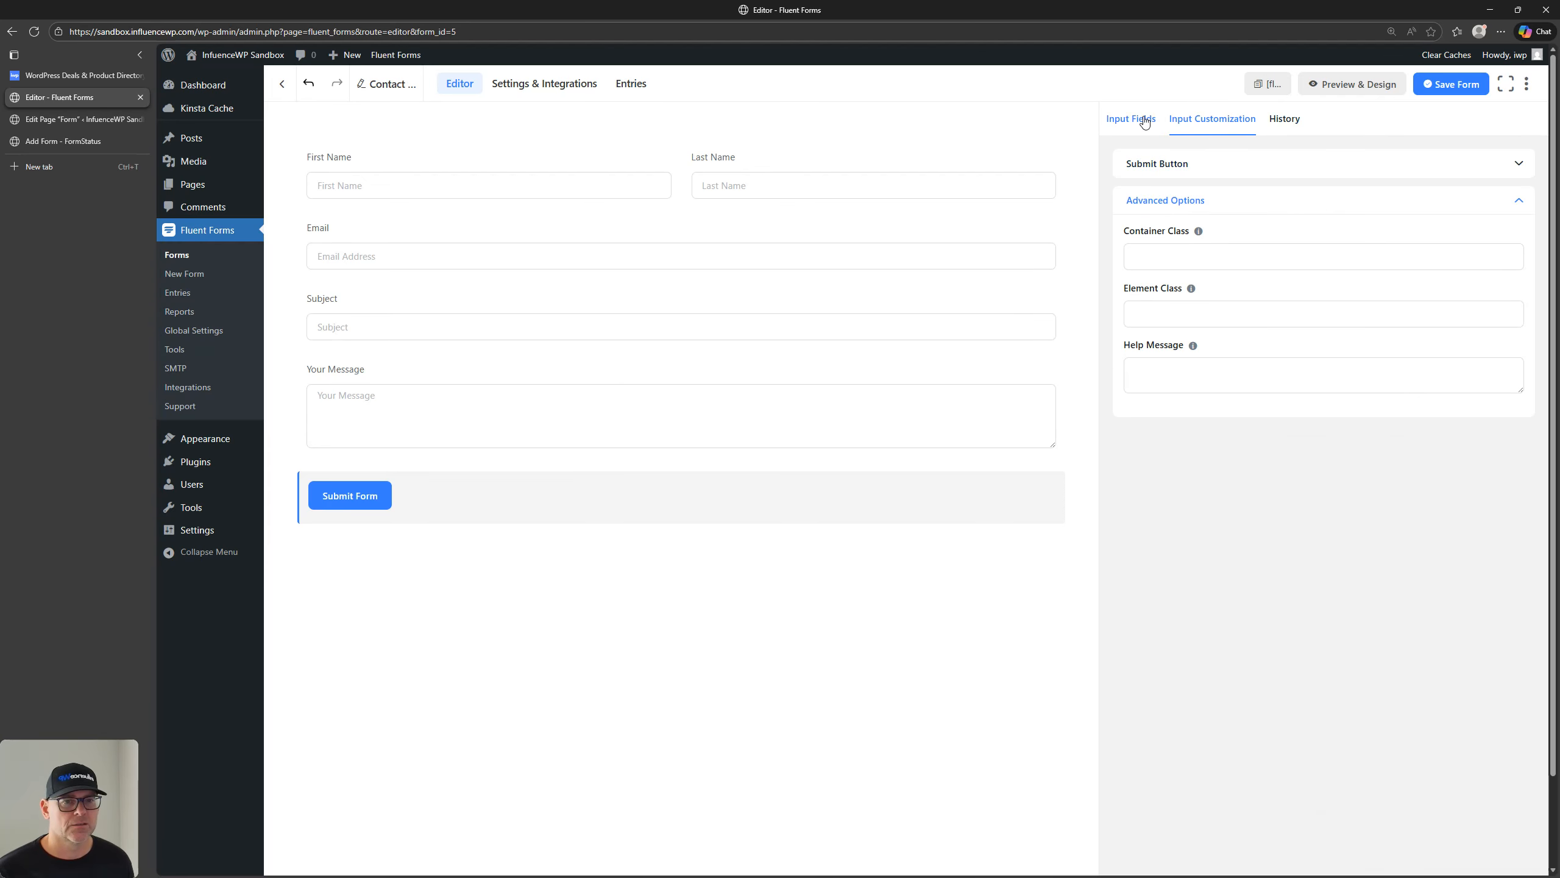
{"action": "left_click", "coordinate": [1161, 162]}
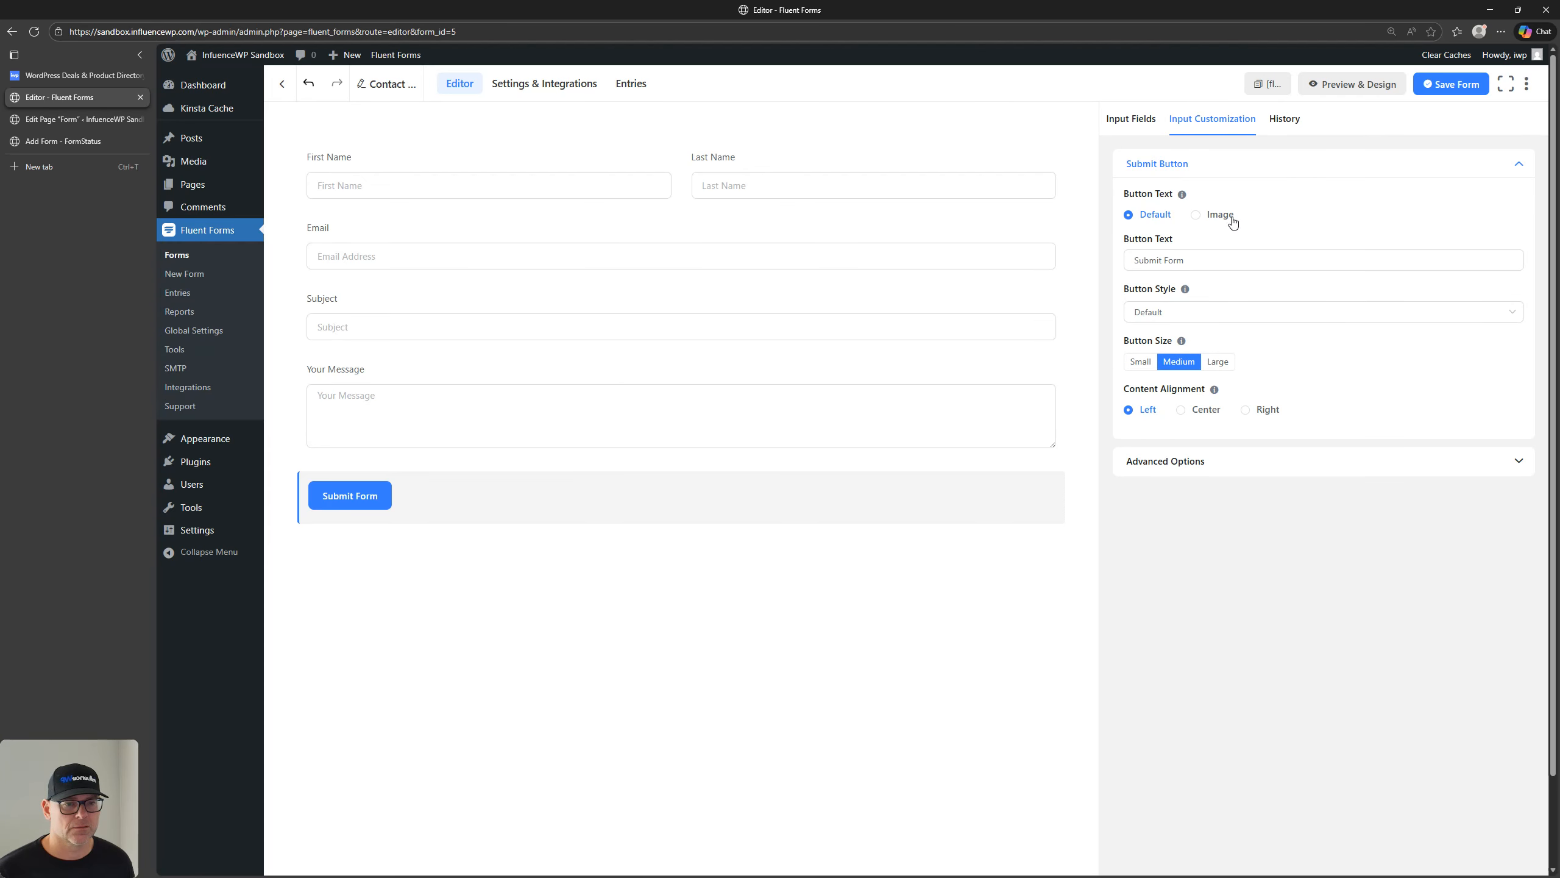
{"action": "left_click", "coordinate": [1160, 314]}
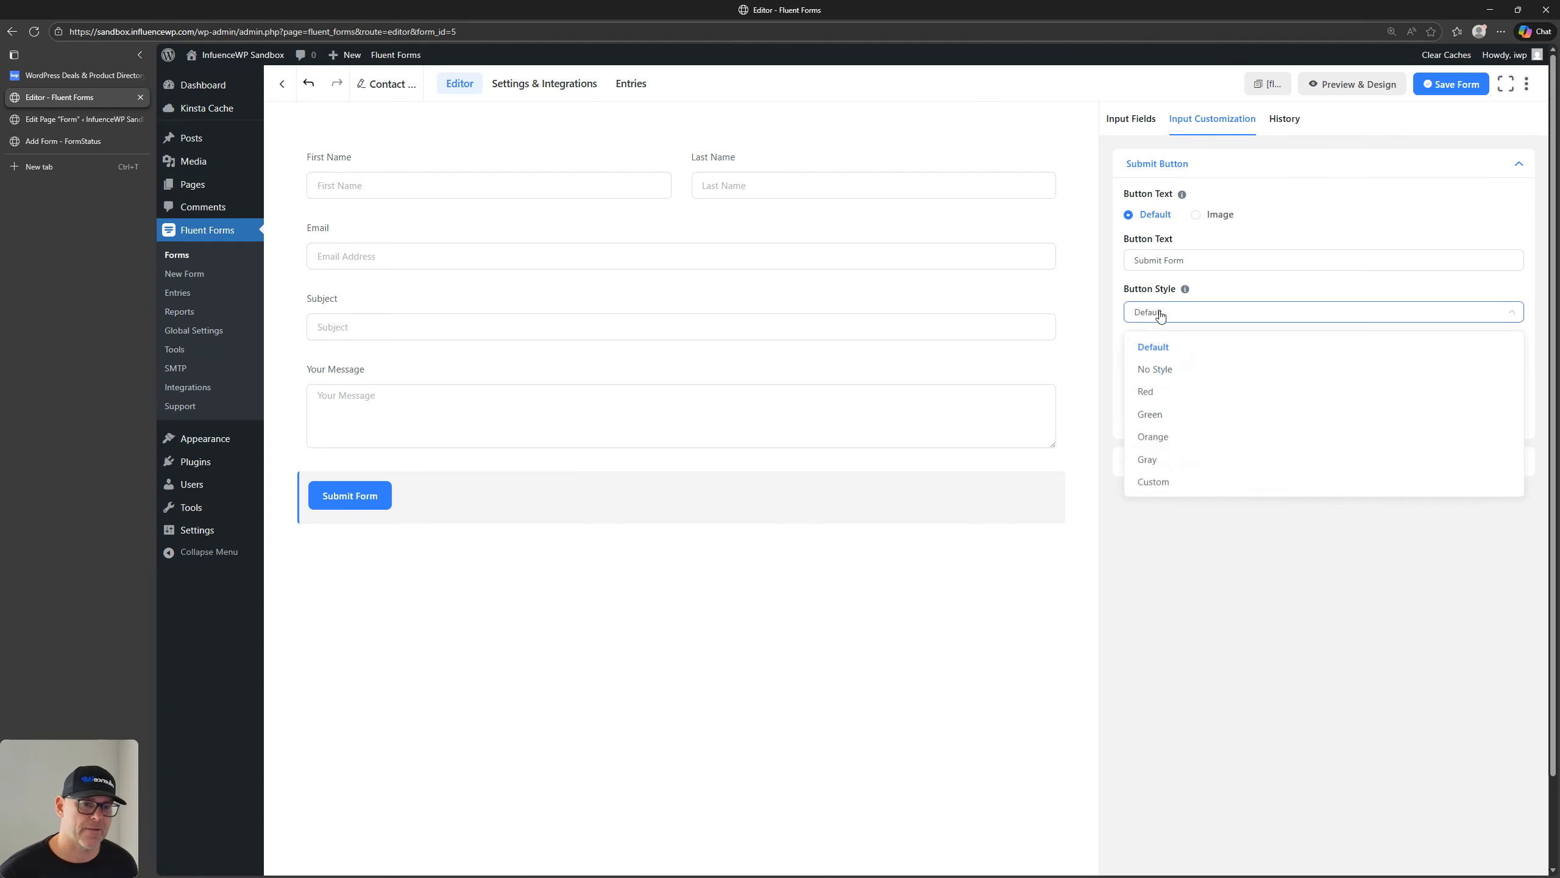
{"action": "left_click", "coordinate": [1158, 396]}
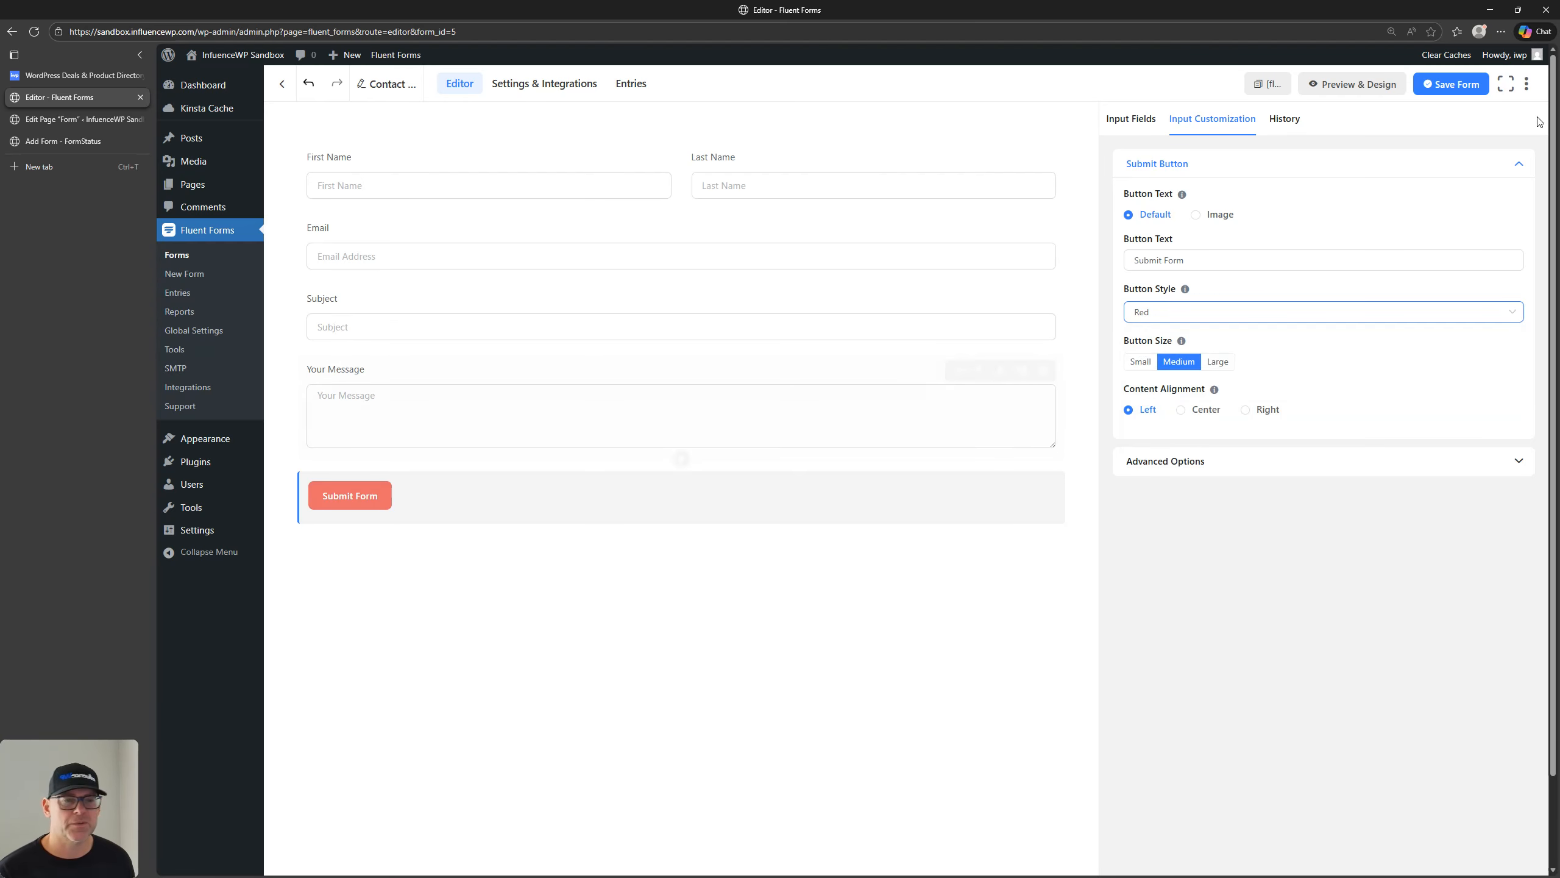
{"action": "left_click", "coordinate": [1471, 90]}
{"action": "left_click", "coordinate": [1471, 90]}
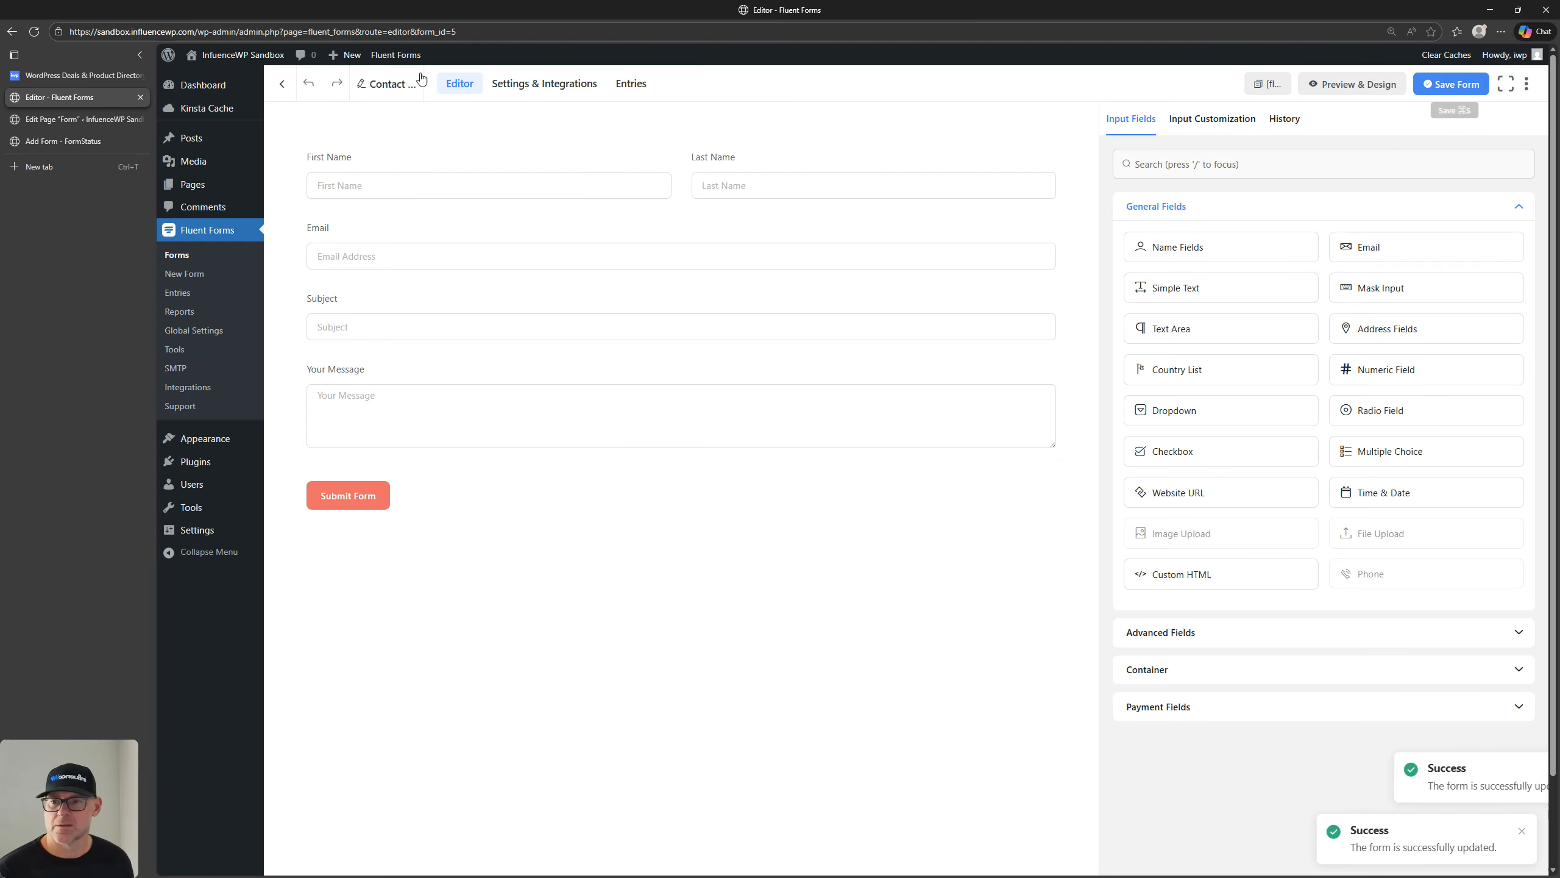
Delete the leftover "/form" text from the paragraph below the existing form on the Form page
{"action": "left_click", "coordinate": [61, 119]}
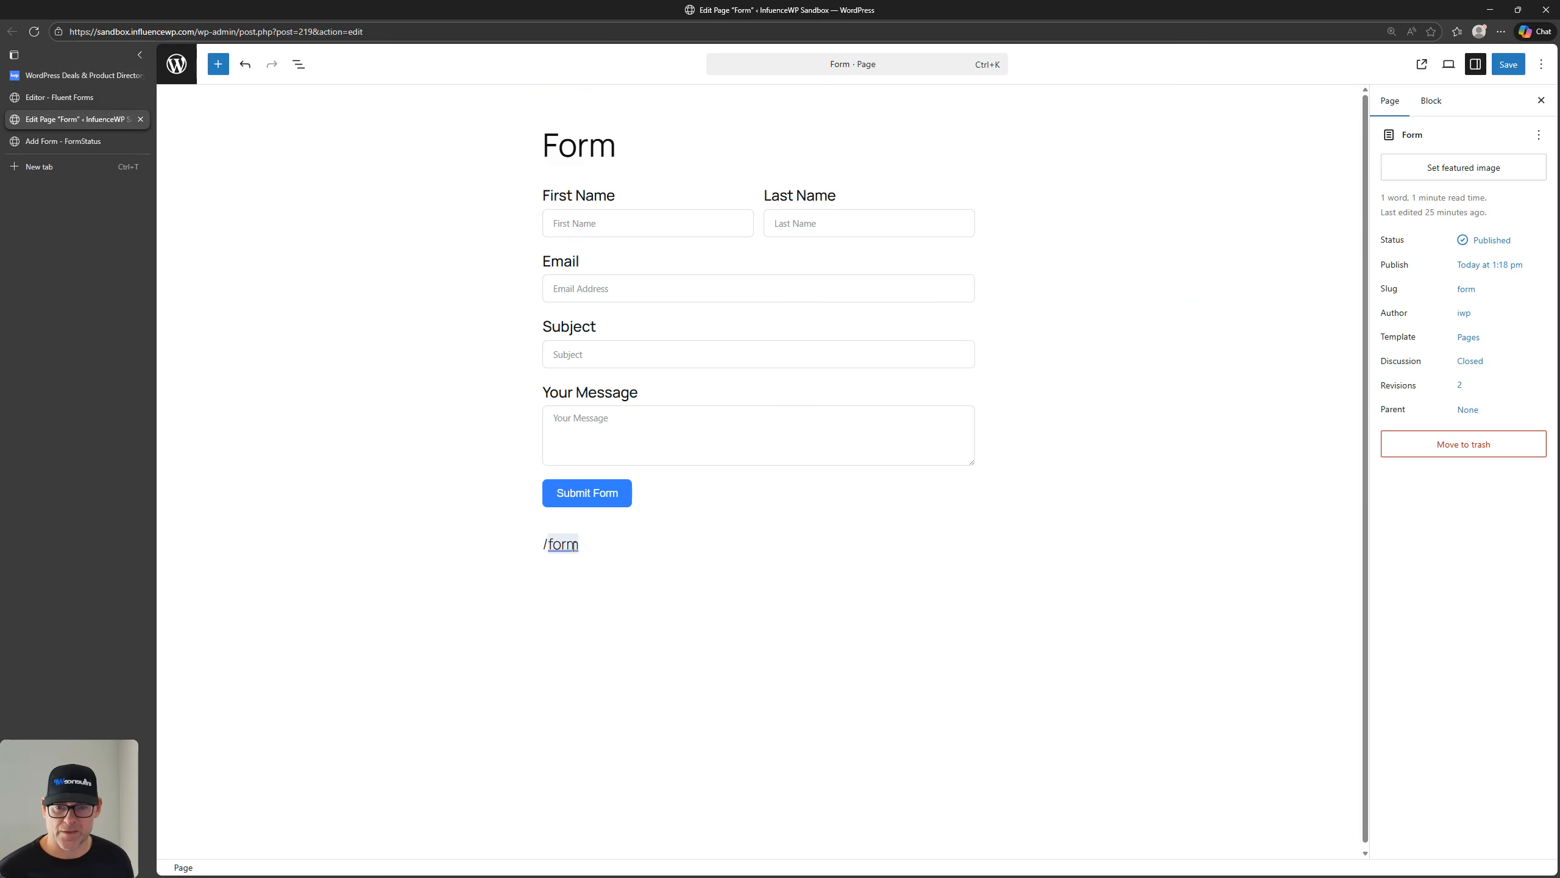
{"action": "left_click", "coordinate": [613, 539]}
{"action": "key", "text": "BackSpace"}
{"action": "key", "text": "BackSpace"}
{"action": "key", "text": "BackSpace"}
{"action": "key", "text": "BackSpace"}
{"action": "key", "text": "BackSpace"}
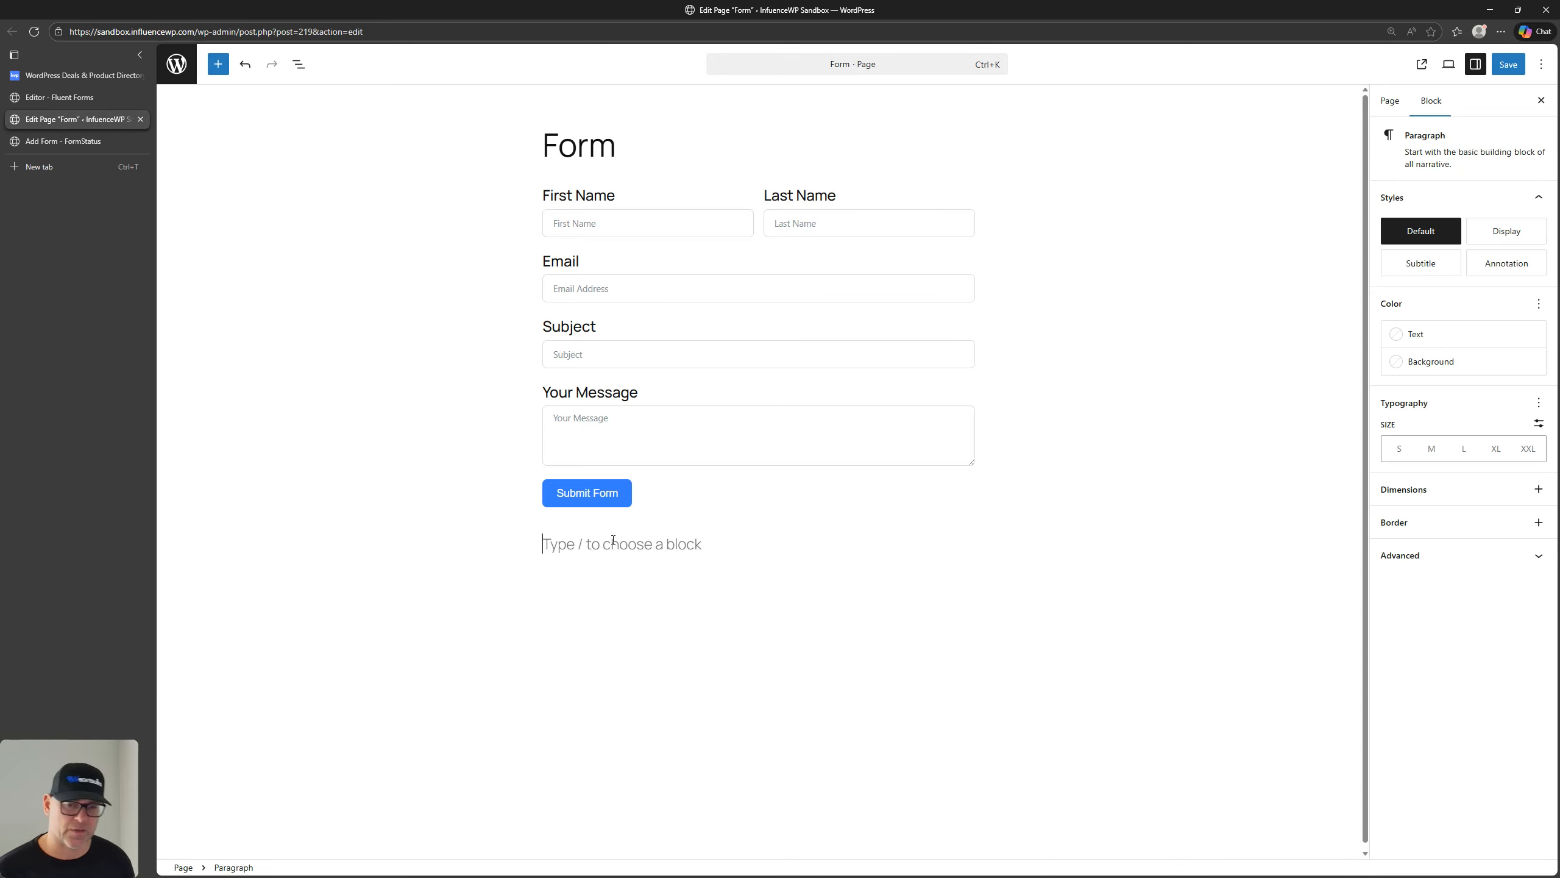
Insert a Fluent Forms block without a chosen form below the existing form and save the page
{"action": "type", "text": "/"}
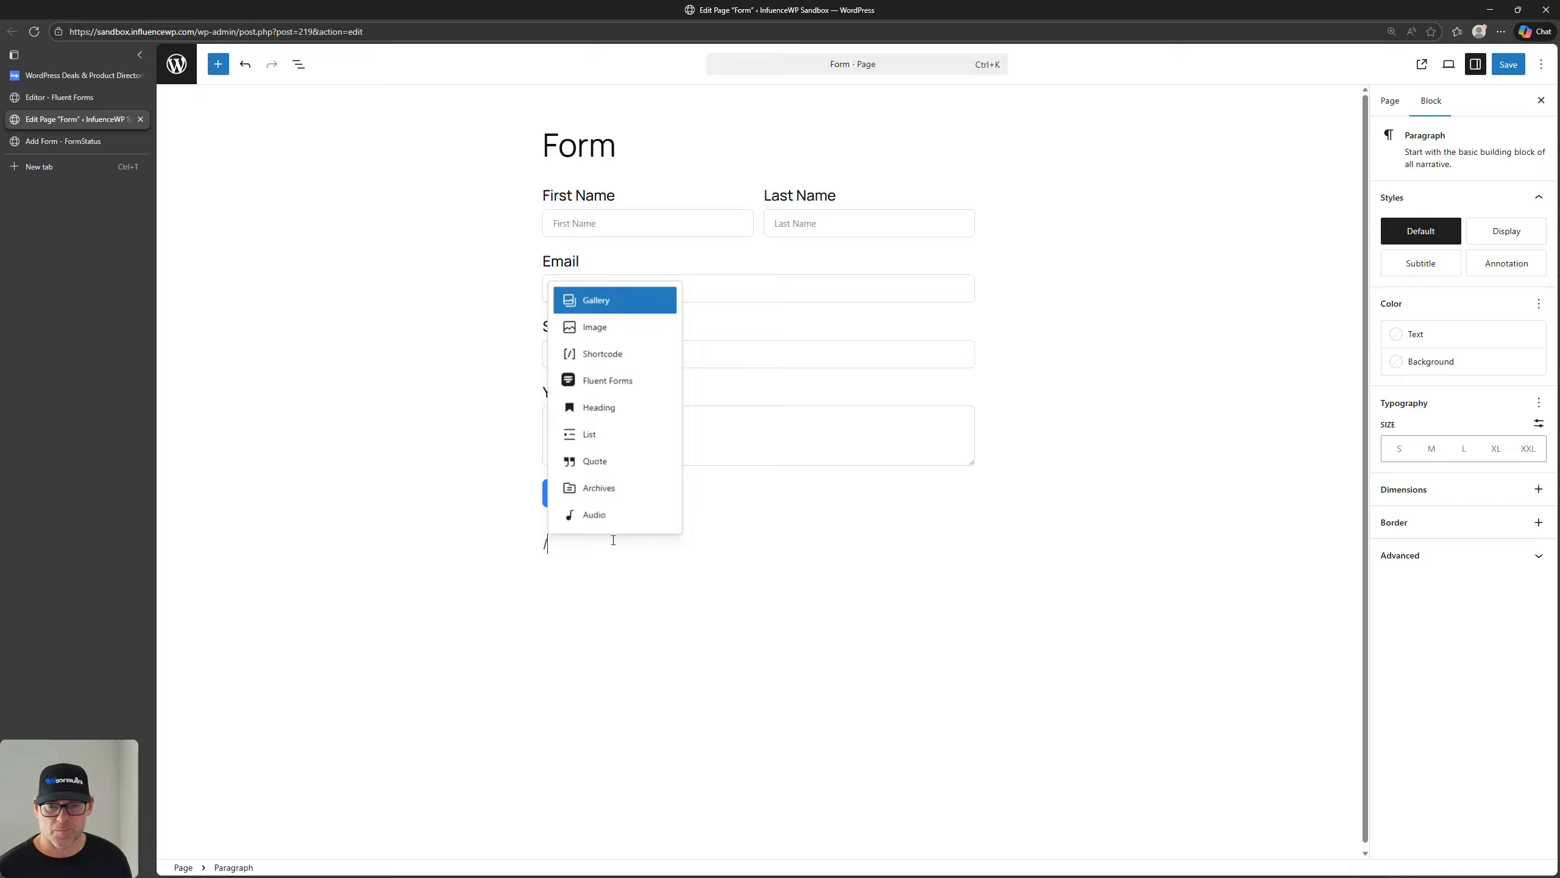
{"action": "left_click", "coordinate": [609, 381]}
{"action": "left_click", "coordinate": [622, 653]}
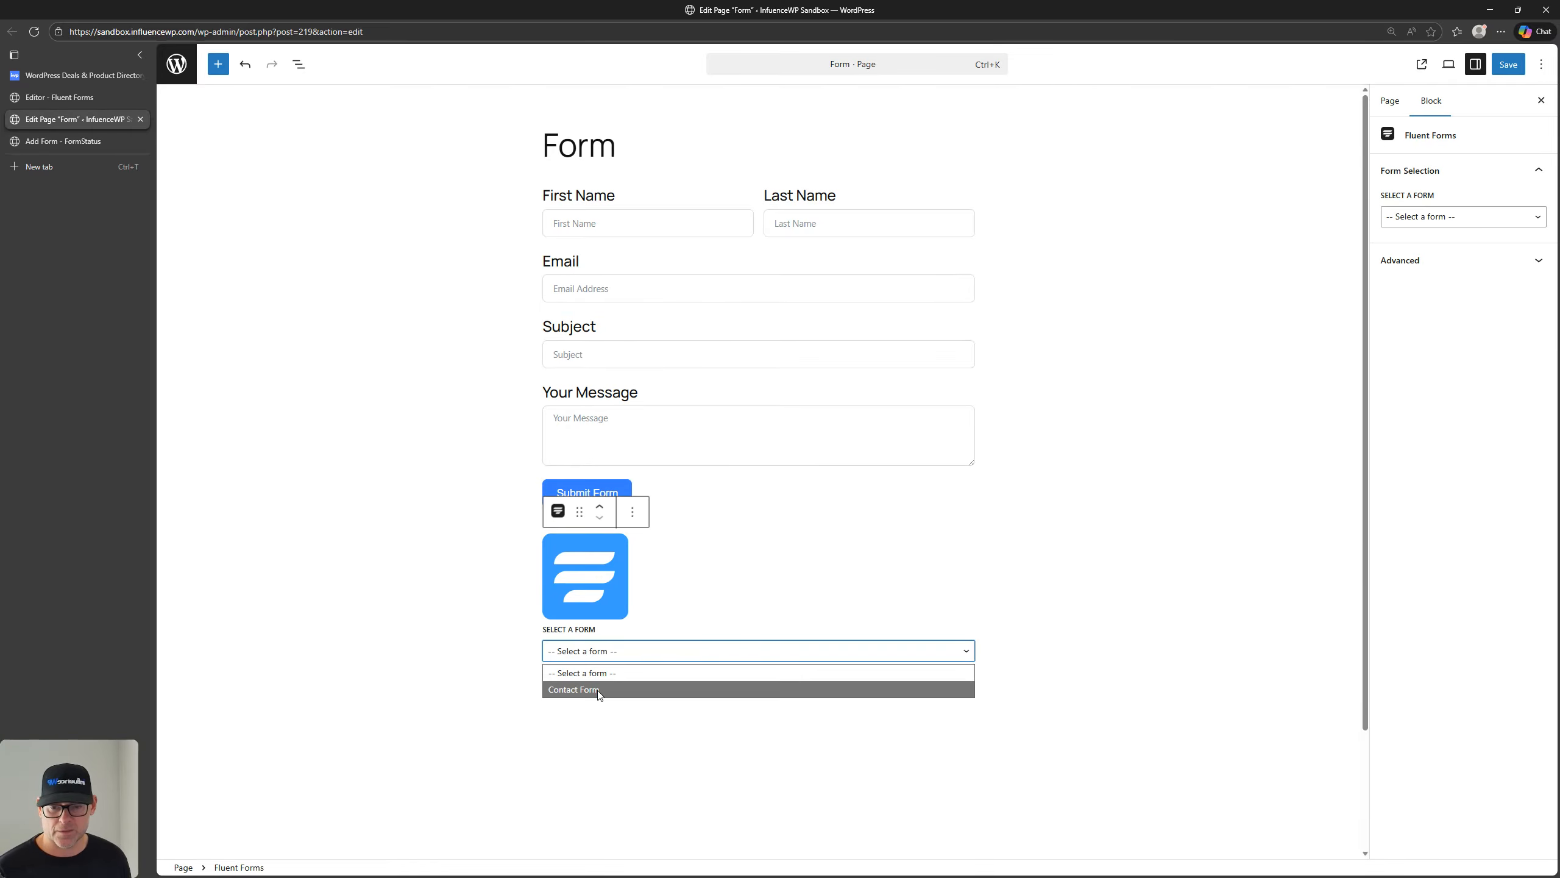
{"action": "left_click", "coordinate": [489, 638]}
{"action": "left_click", "coordinate": [1506, 65]}
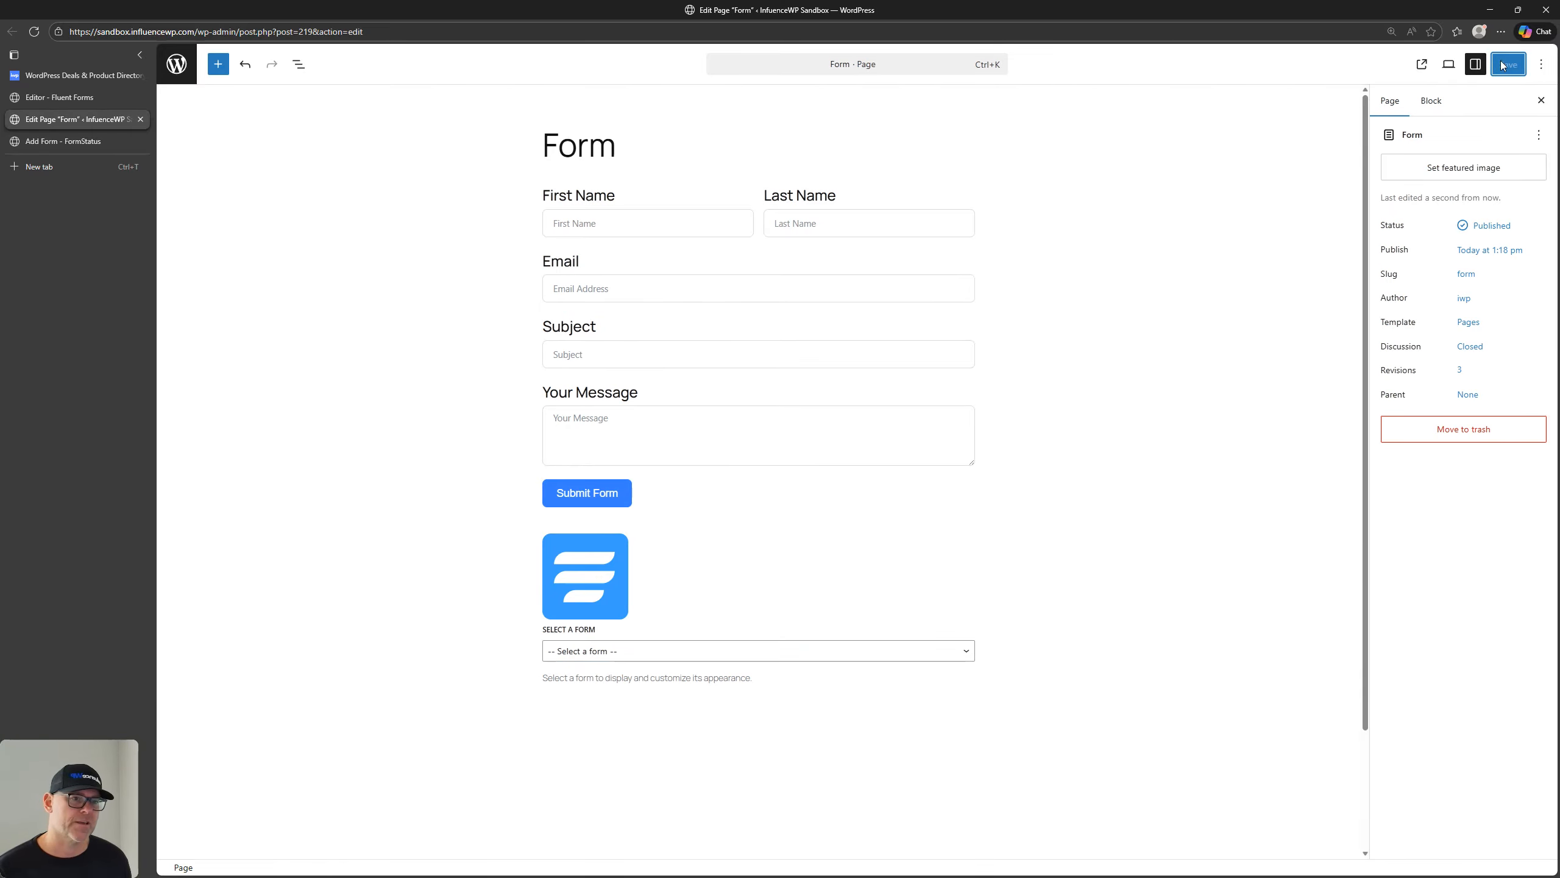
Save the red-button contact form again in Fluent Forms and reload the Form page's editor
{"action": "left_click", "coordinate": [48, 98]}
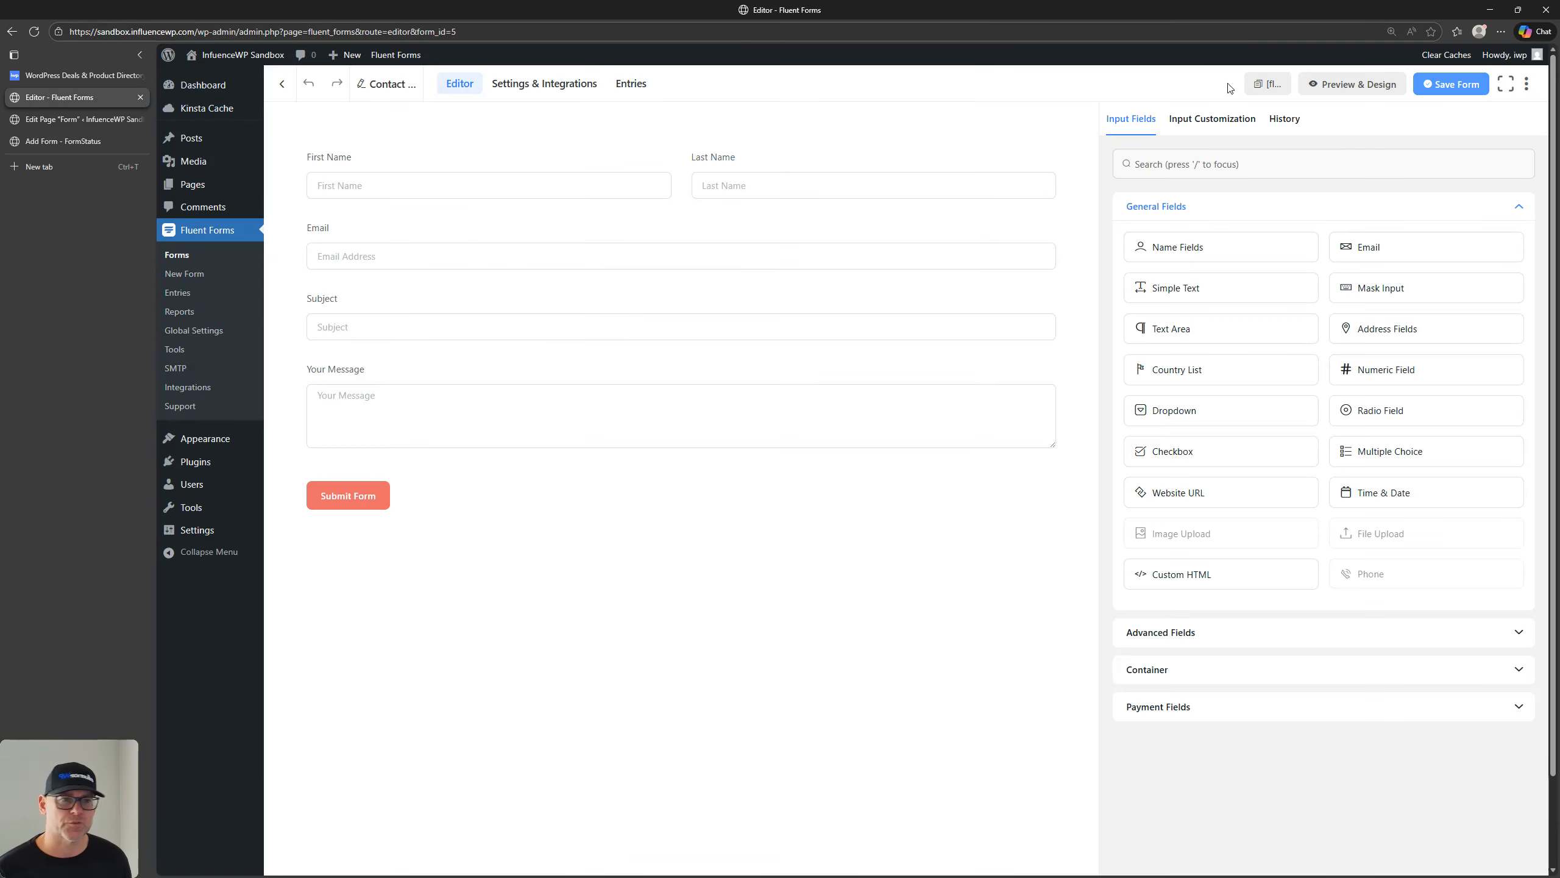
{"action": "left_click", "coordinate": [1483, 90]}
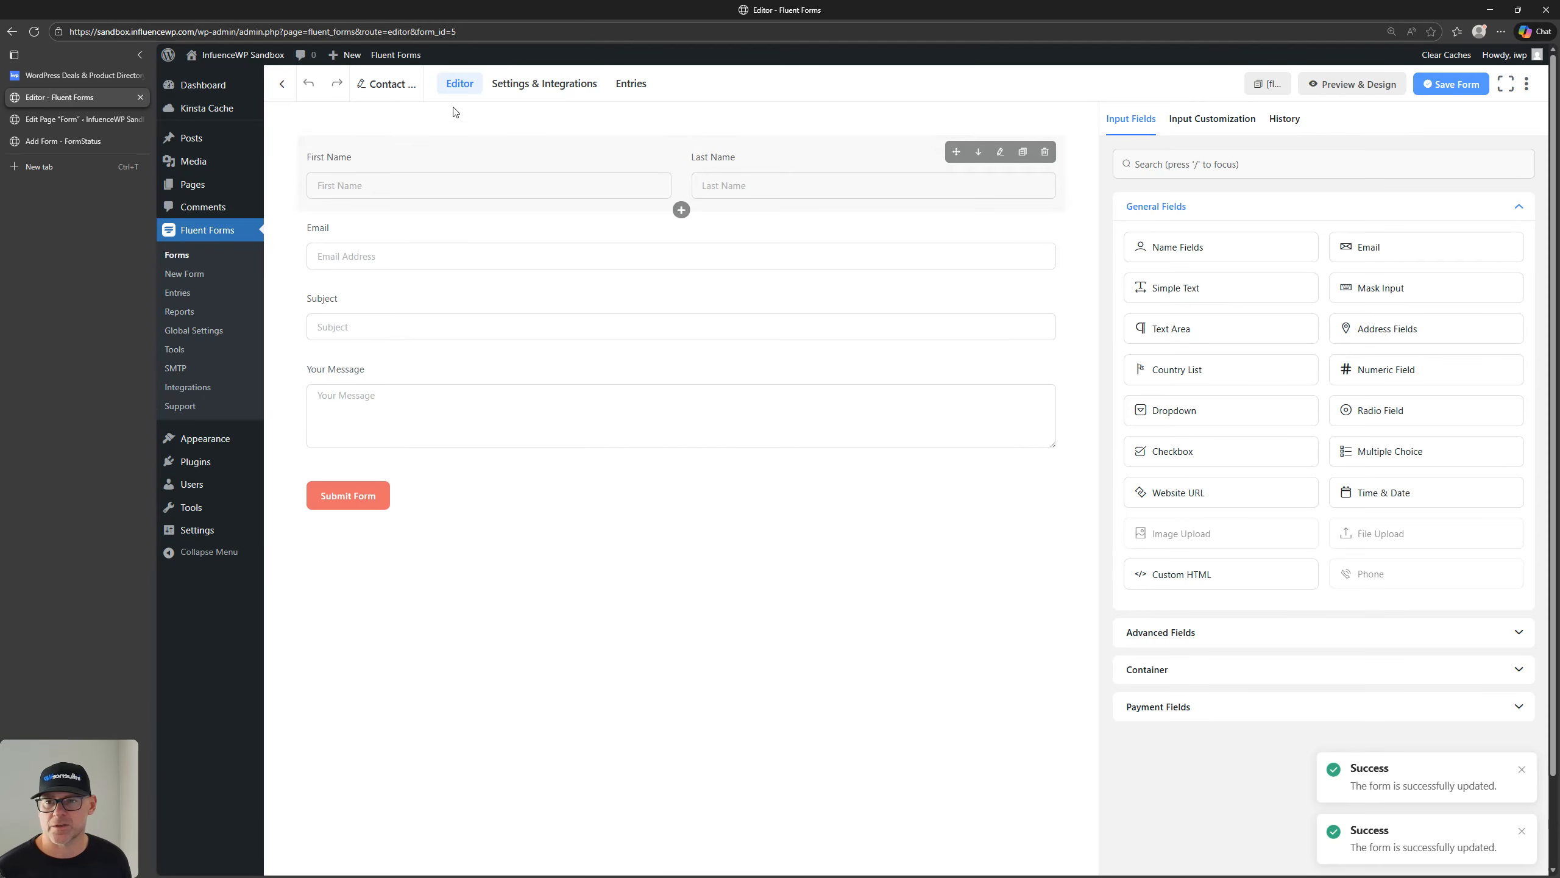
{"action": "left_click", "coordinate": [62, 119]}
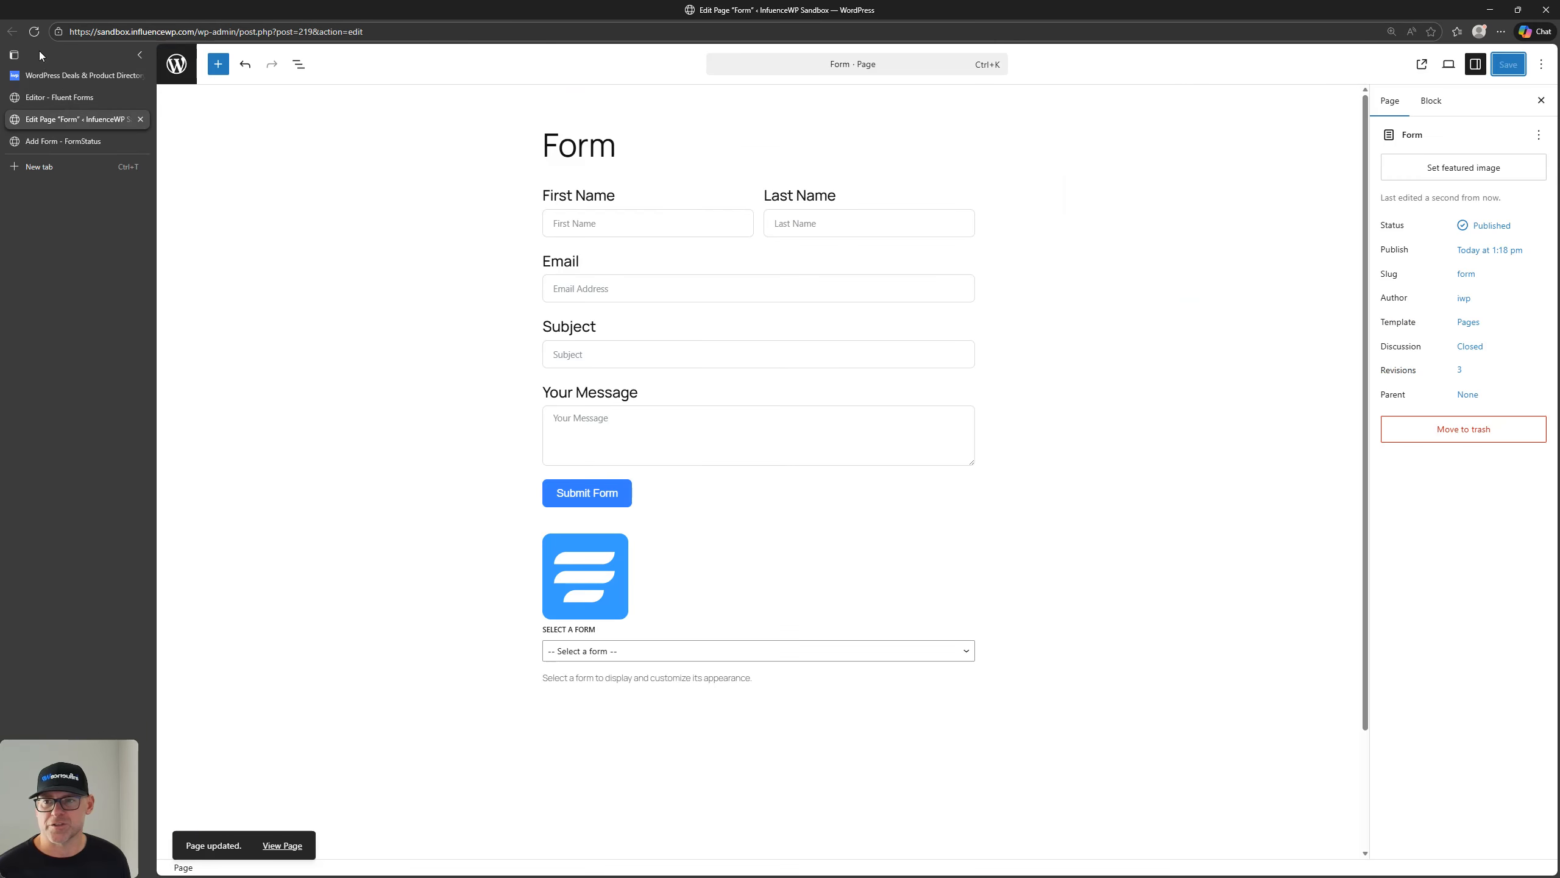
{"action": "left_click", "coordinate": [34, 31]}
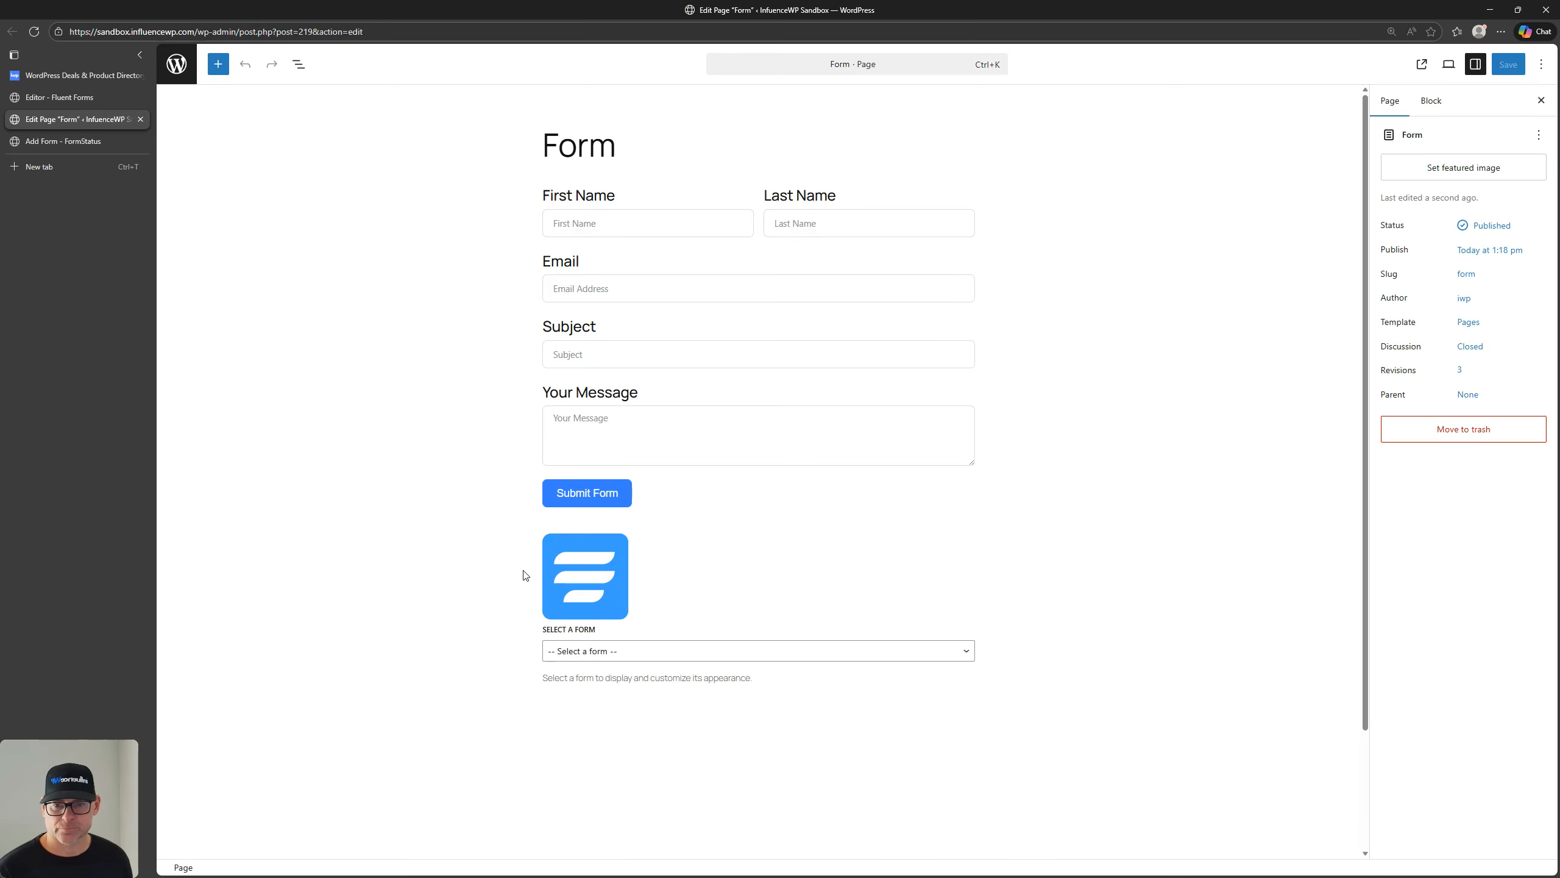
Choose the red-button contact form for the new Fluent Forms block and save the page
{"action": "left_click", "coordinate": [597, 650]}
{"action": "left_click", "coordinate": [594, 691]}
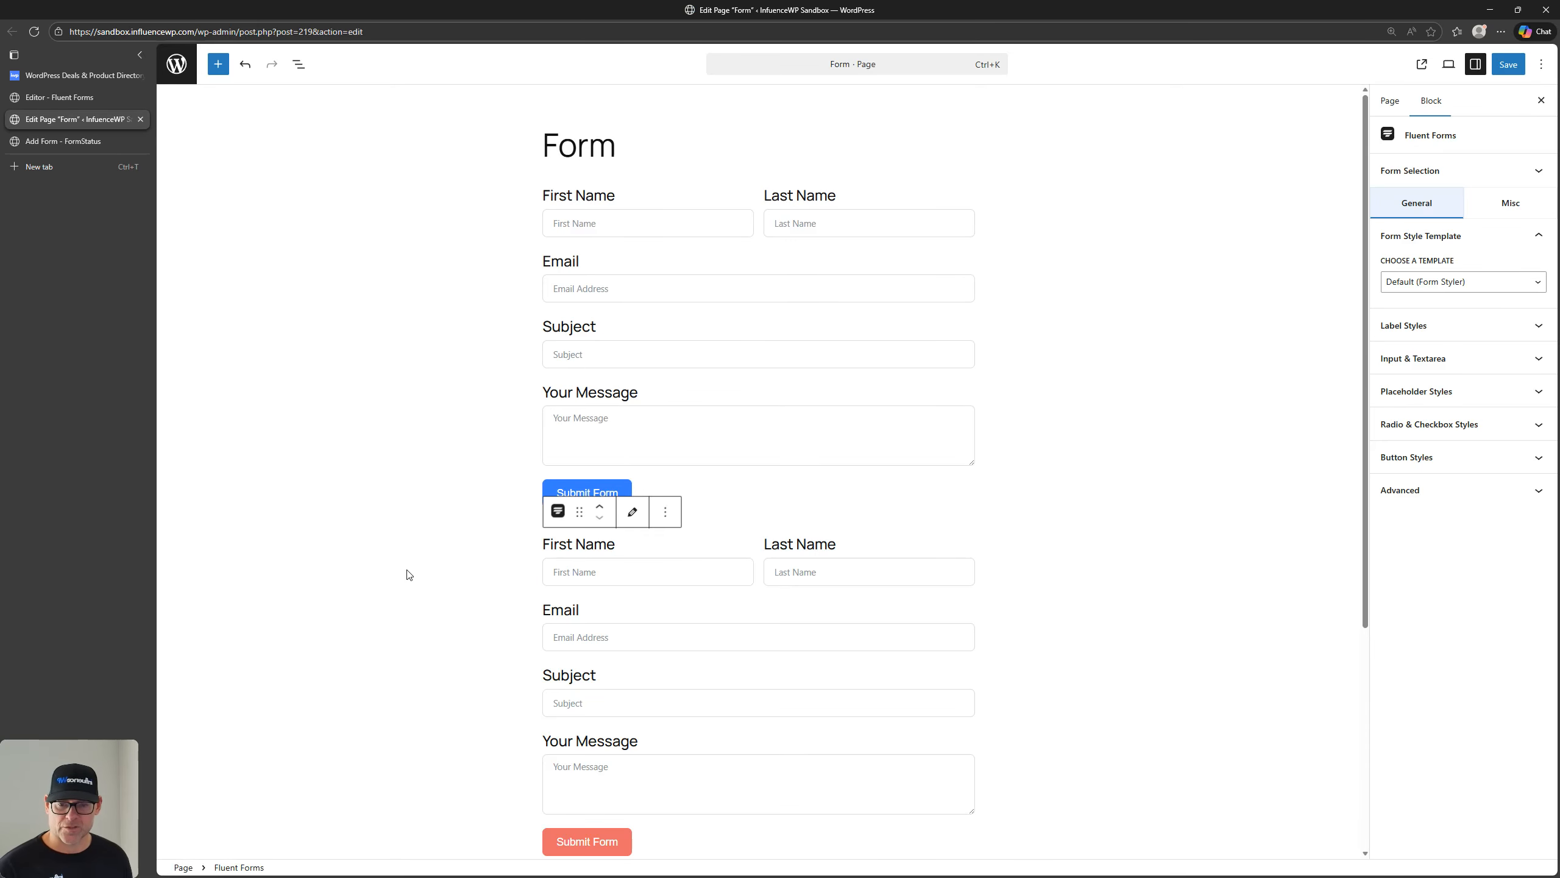
{"action": "key", "text": "ctrl"}
{"action": "key", "text": "ctrl"}
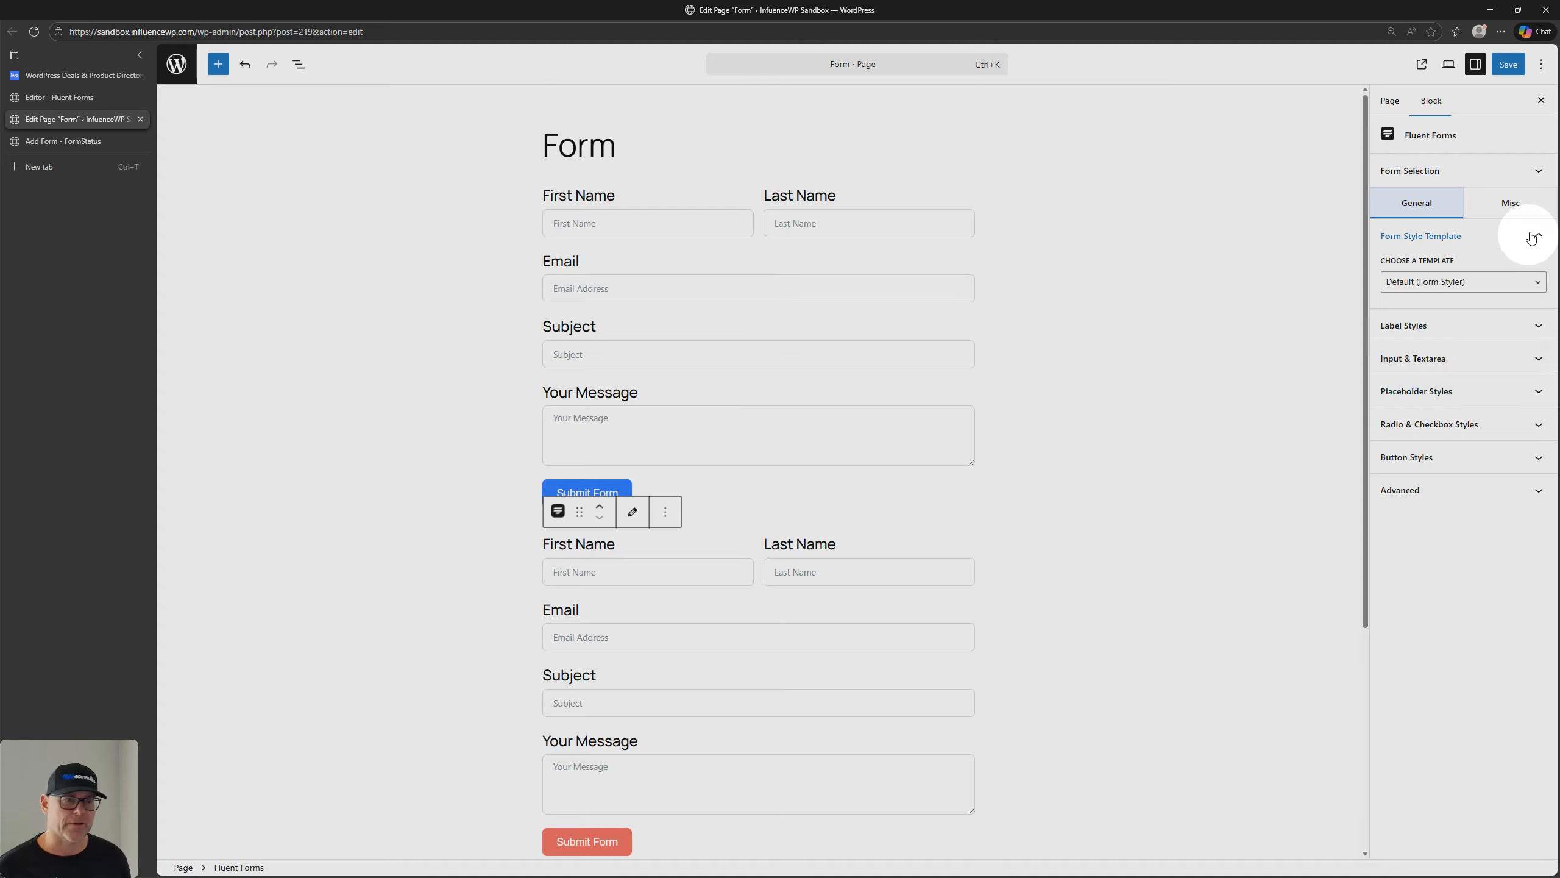
{"action": "left_click", "coordinate": [1513, 69]}
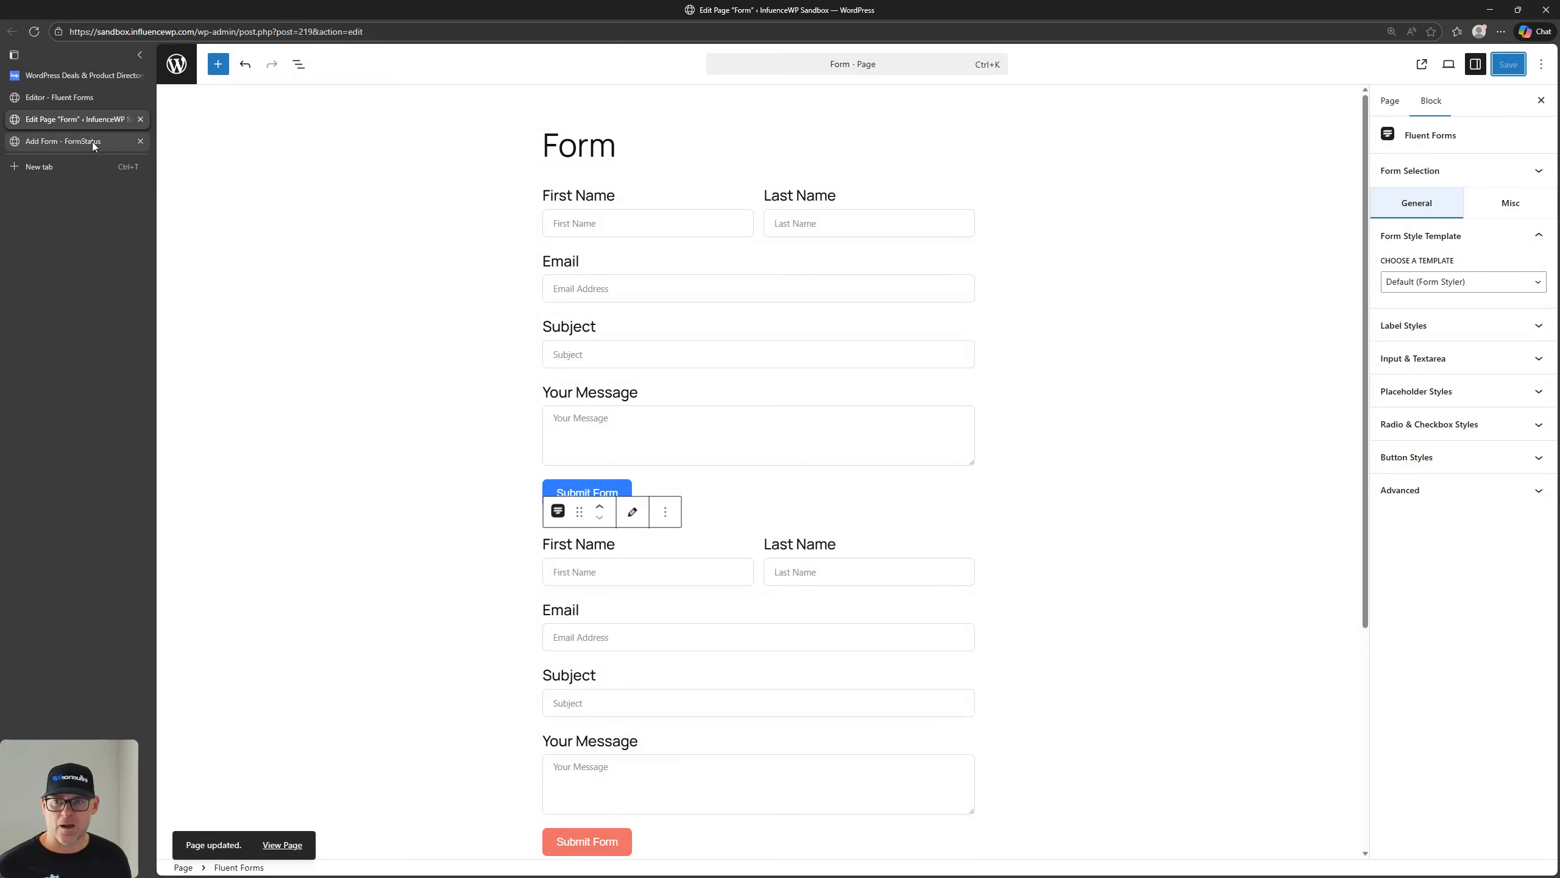
Switch to FormStatus, rescan the form URL for forms and select the detected form with the blue submit button
{"action": "left_click", "coordinate": [95, 142]}
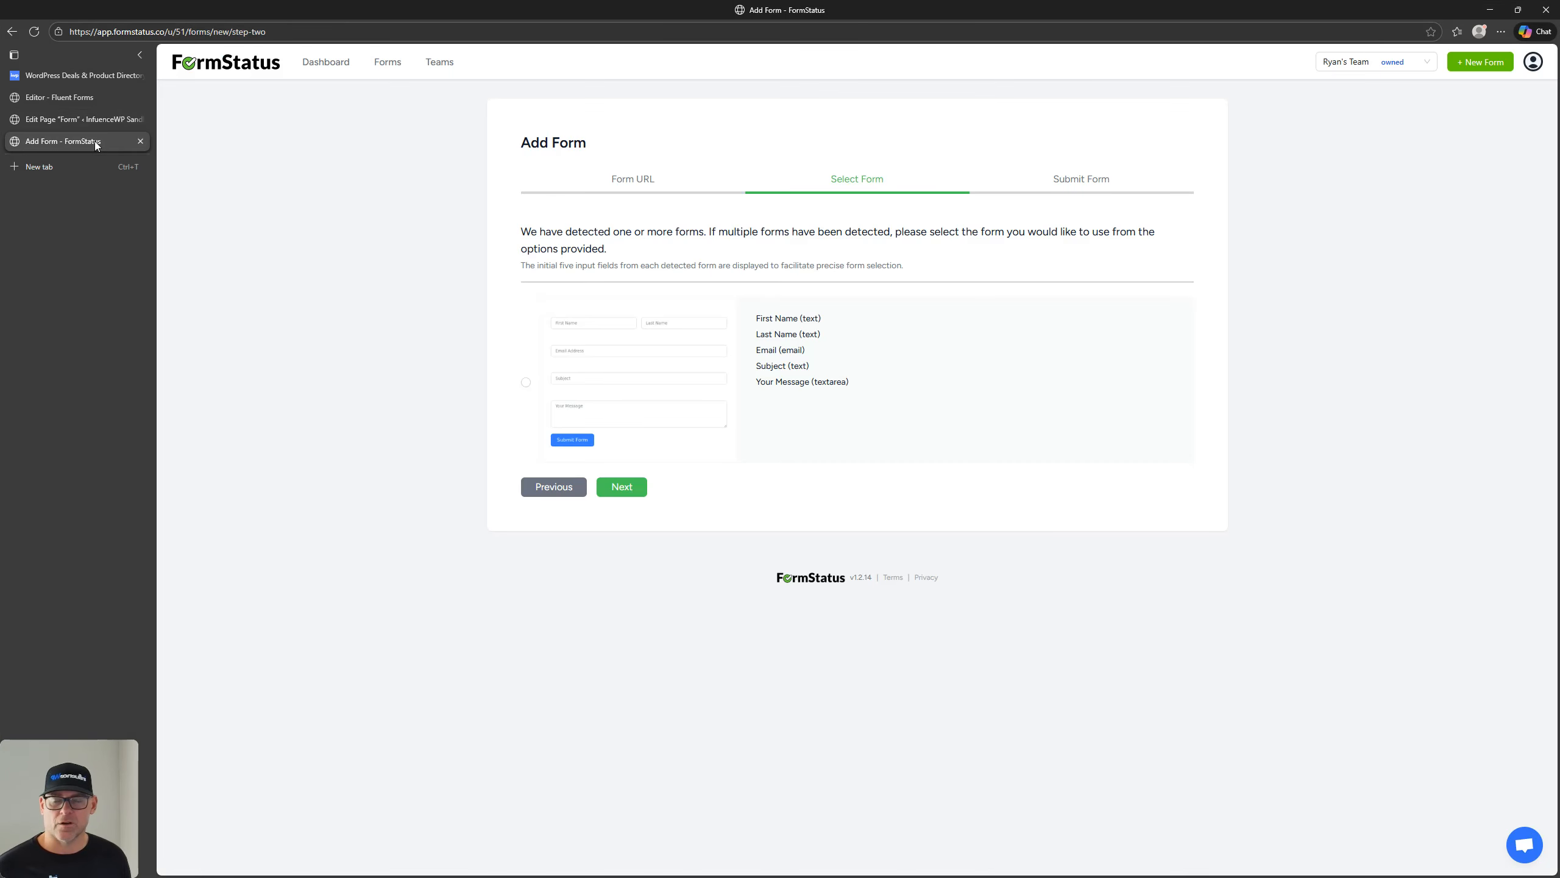
{"action": "left_click", "coordinate": [563, 494]}
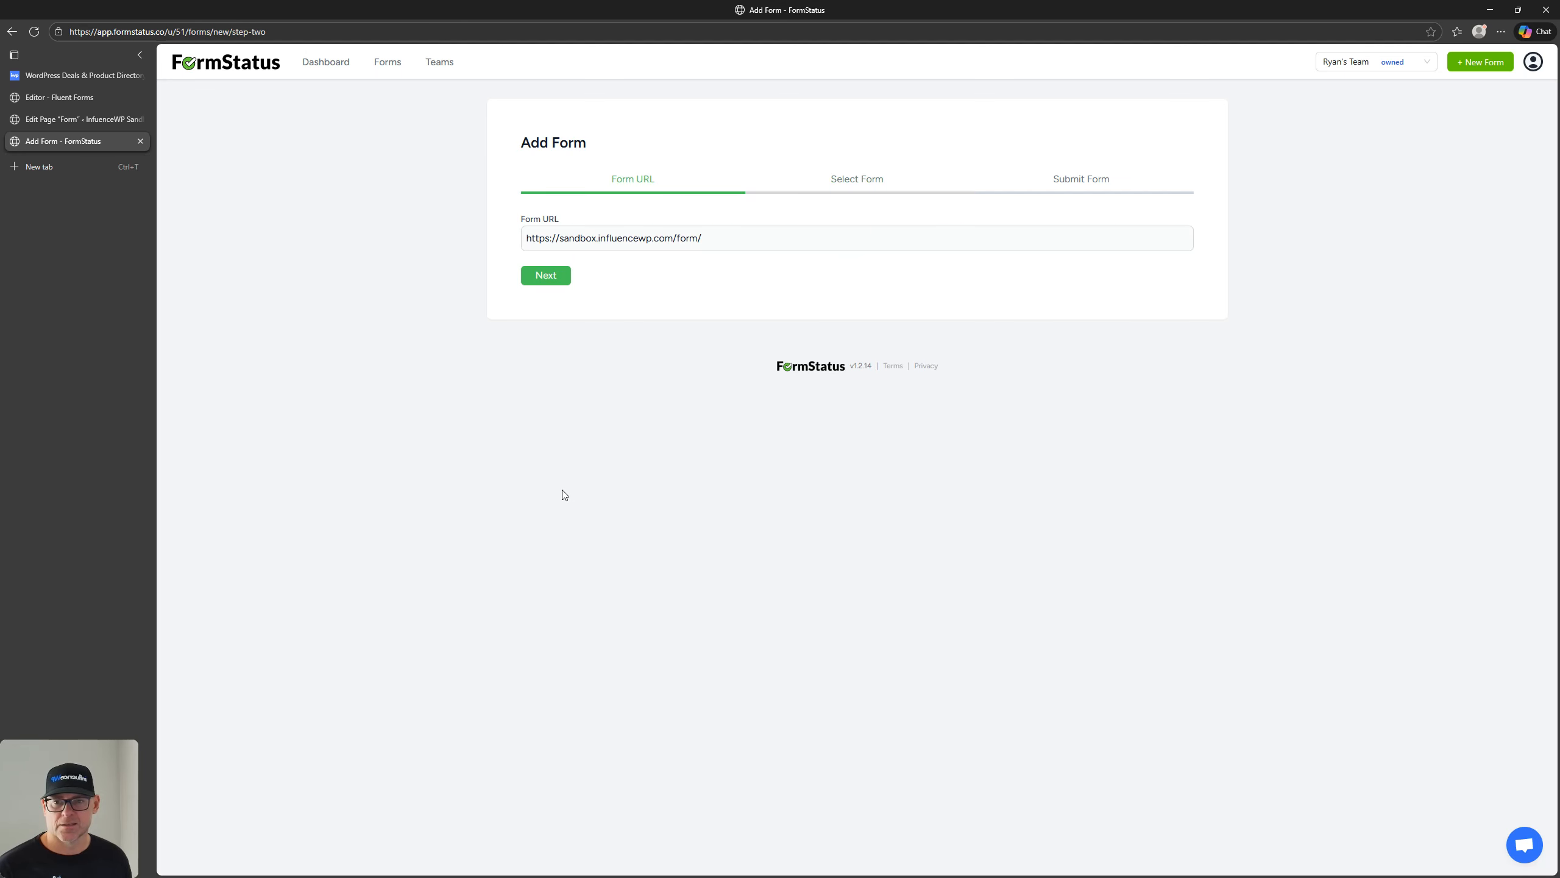
{"action": "left_click", "coordinate": [543, 278]}
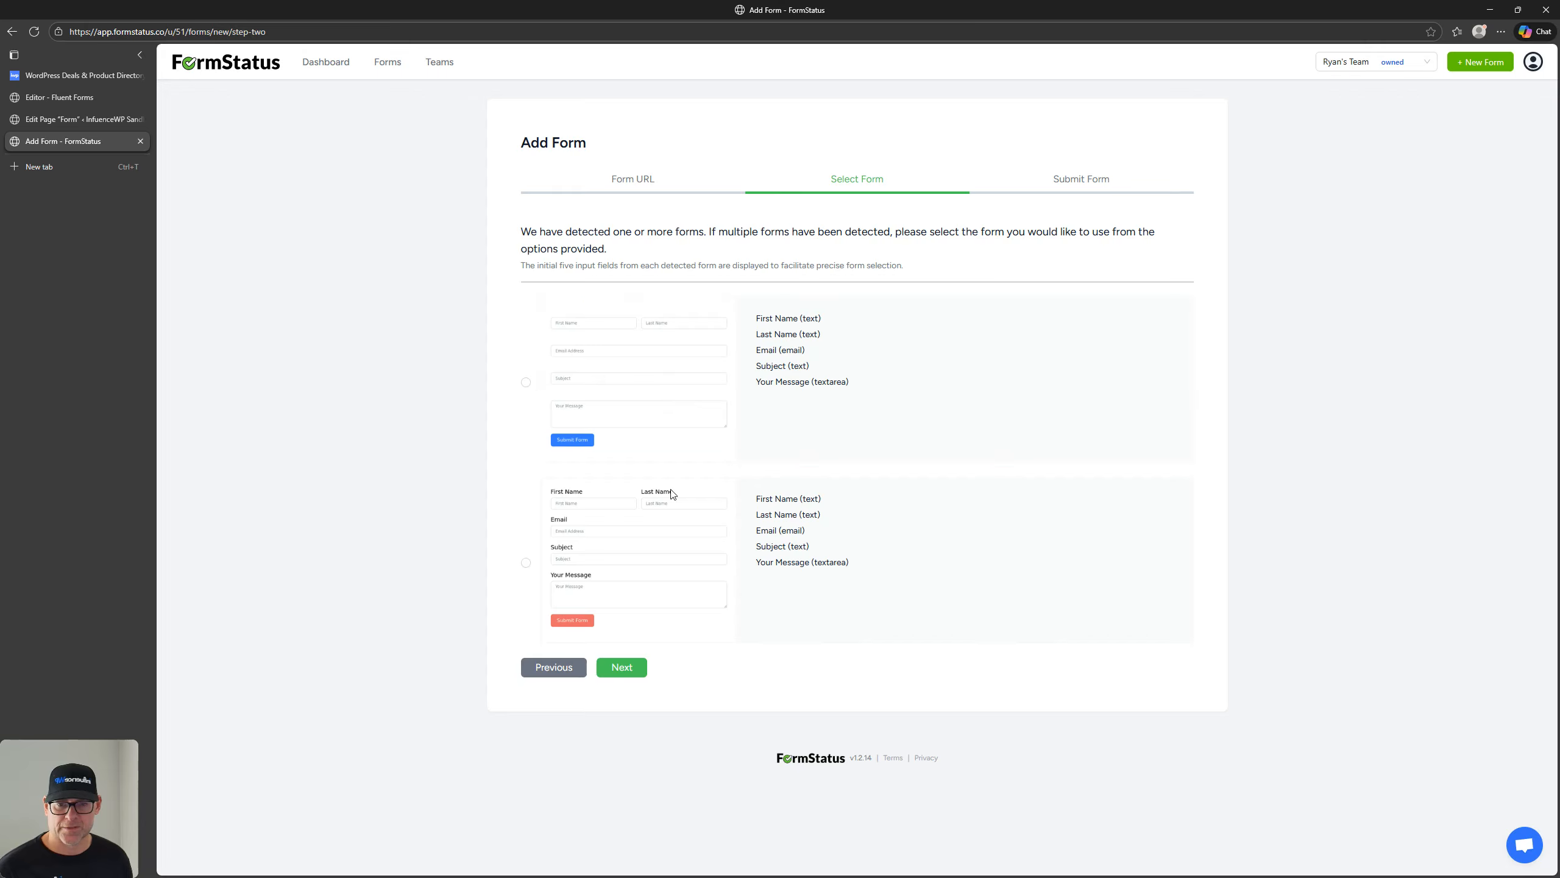
{"action": "left_click", "coordinate": [527, 382]}
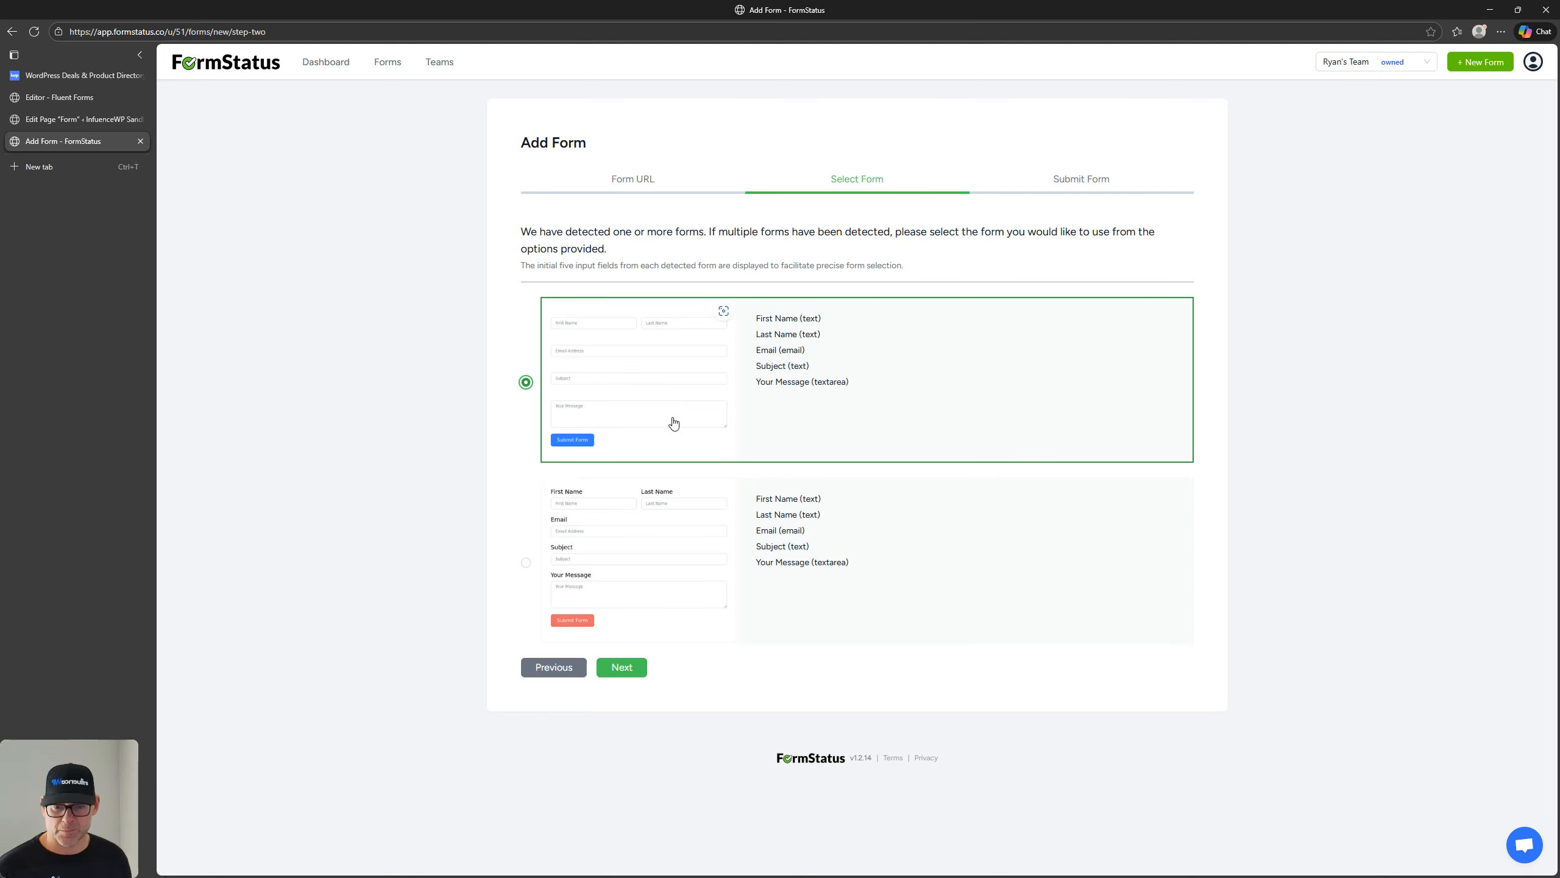
{"action": "left_click", "coordinate": [621, 667]}
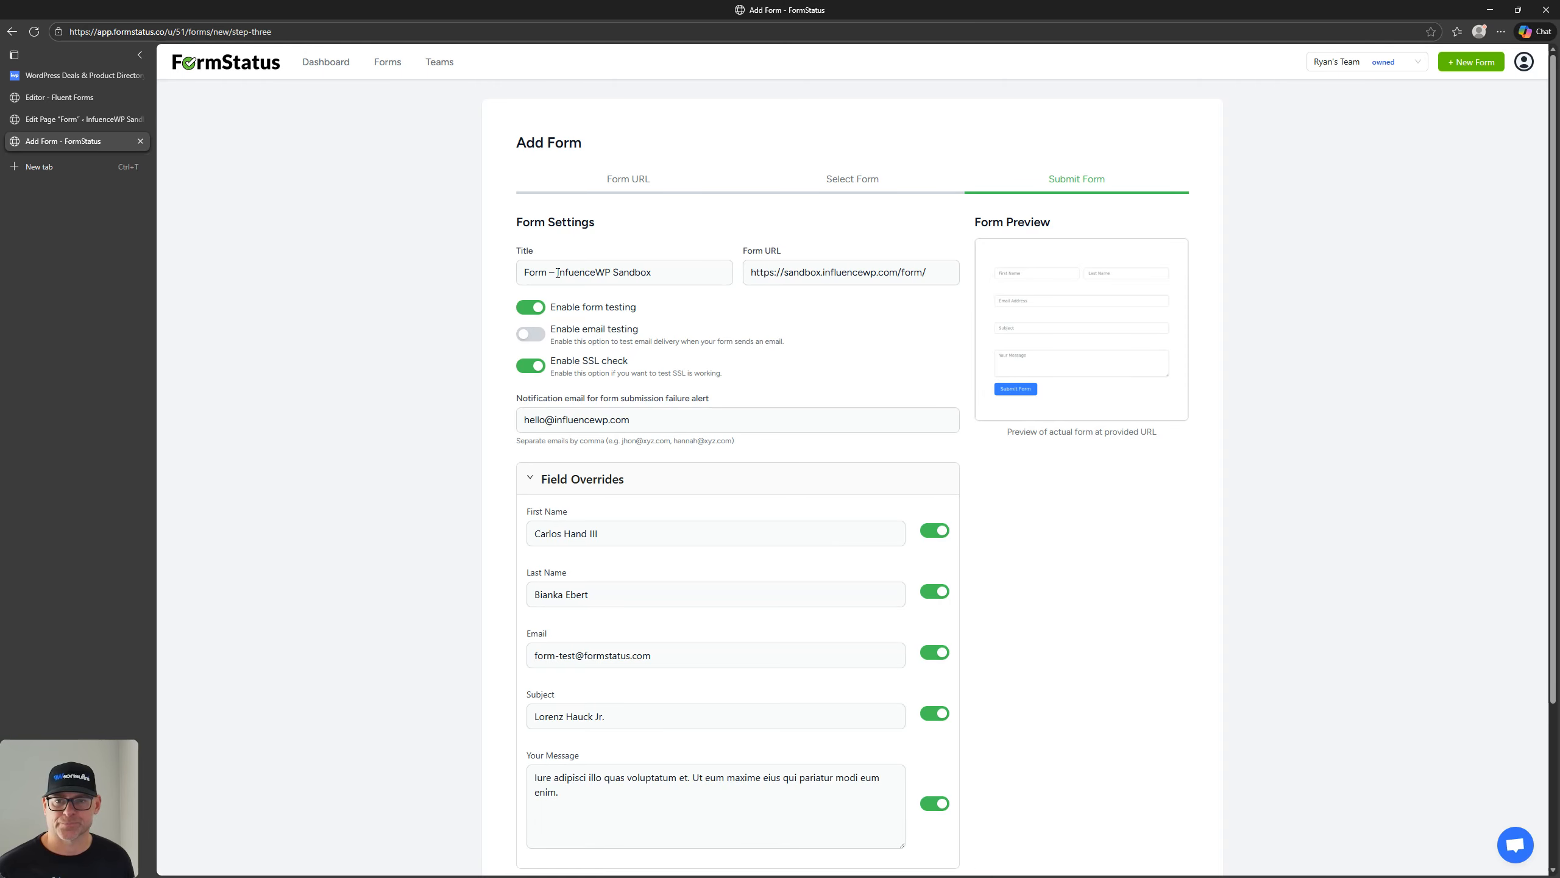
Request email testing for the form and download the required FormStatus WordPress plugin
{"action": "left_click", "coordinate": [676, 269]}
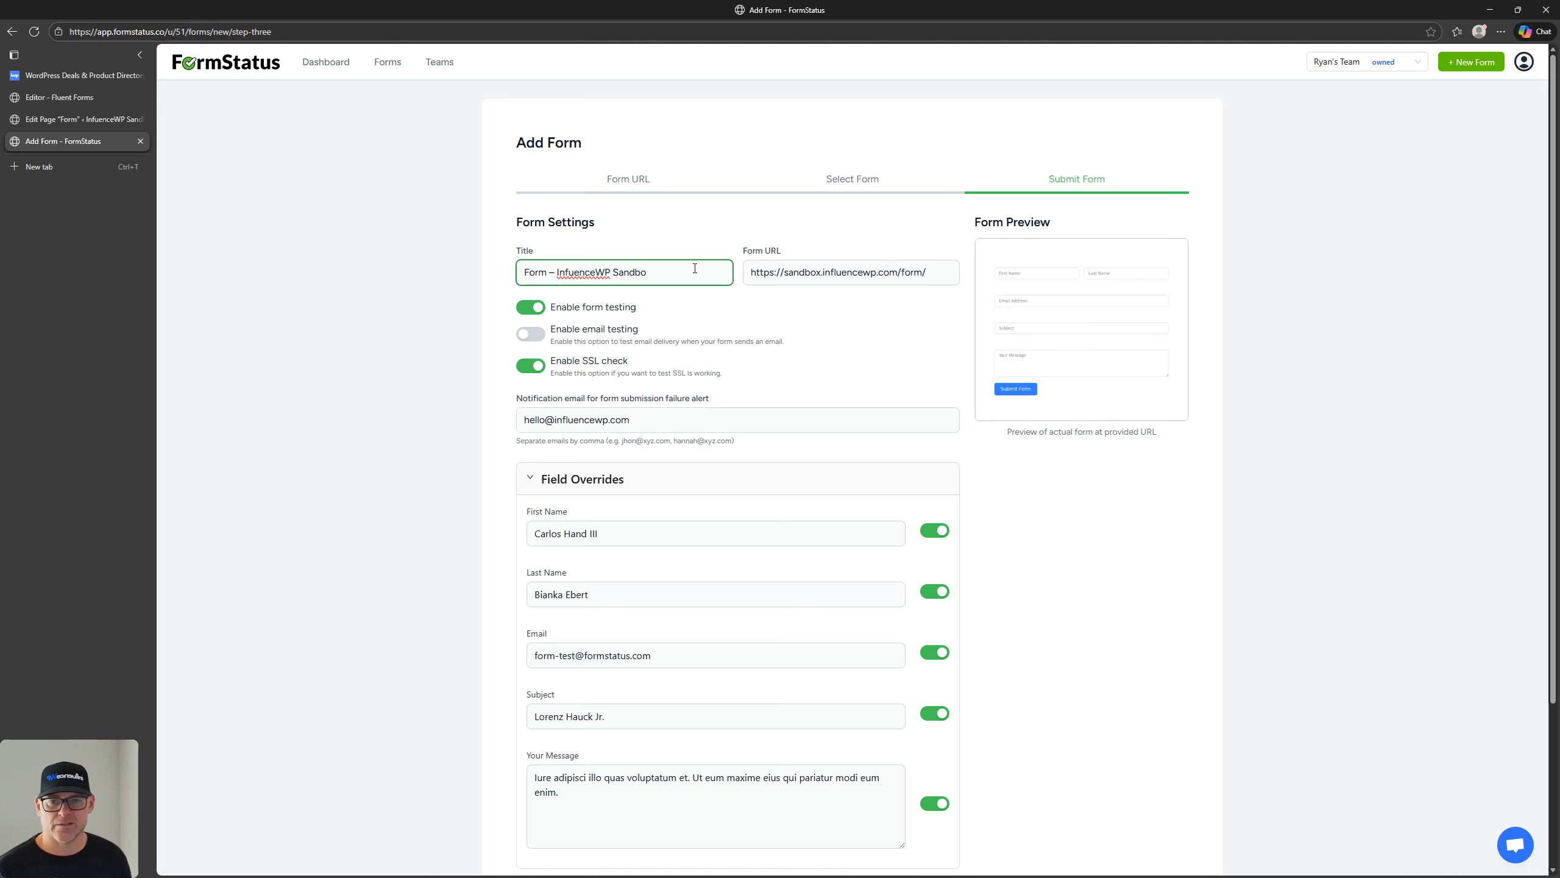
{"action": "left_click", "coordinate": [880, 279]}
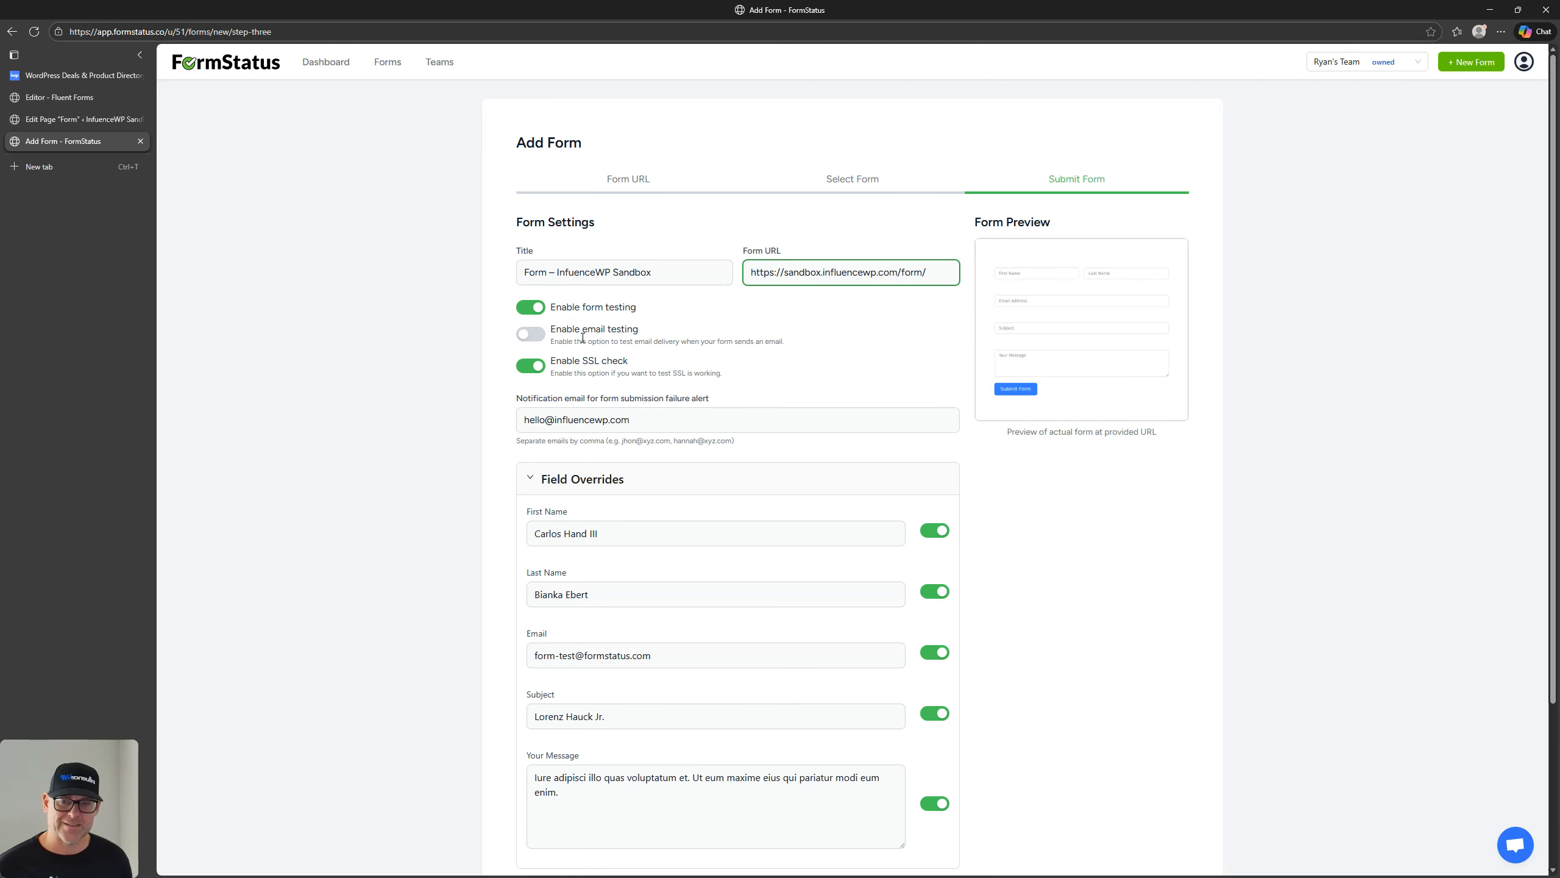
{"action": "left_click", "coordinate": [536, 336]}
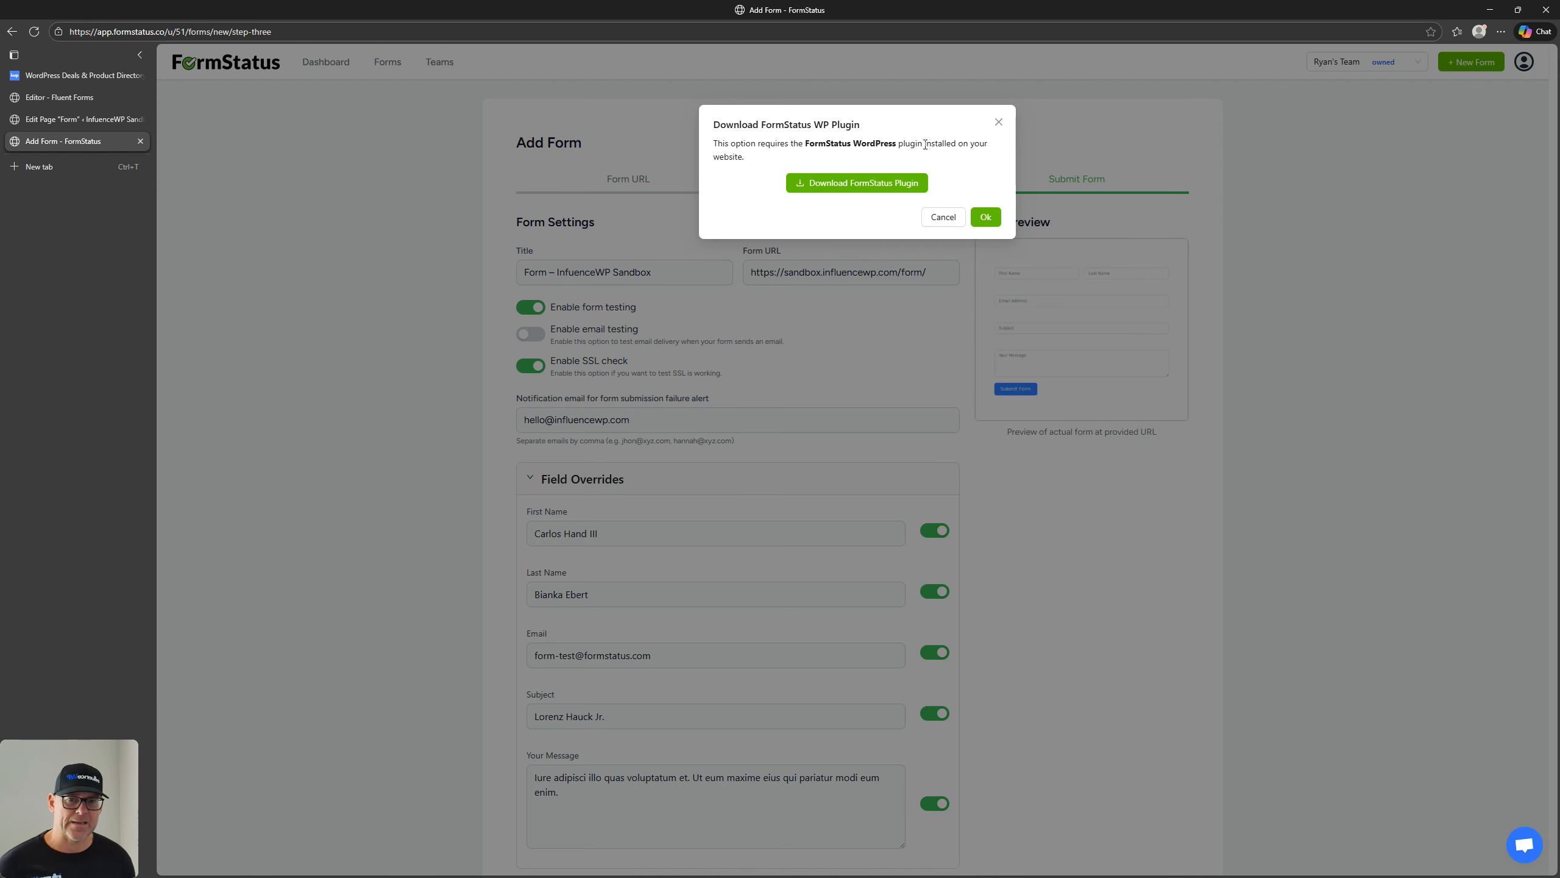
{"action": "left_click", "coordinate": [877, 182]}
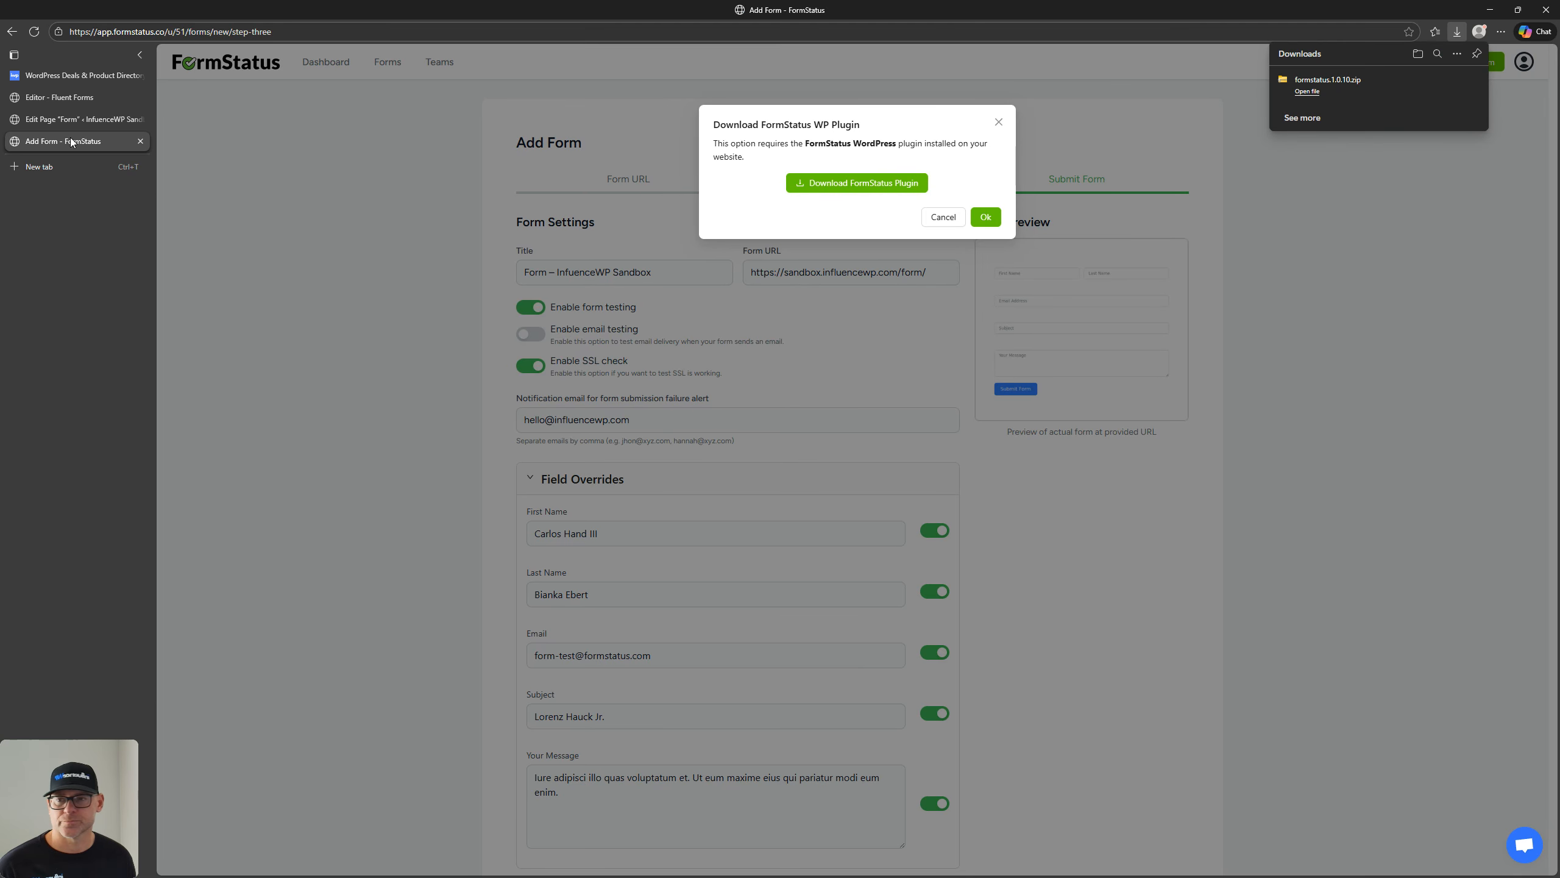
Switch to the WordPress admin, install the FormStatus plugin from formstatus.1.0.10.zip and activate it
{"action": "left_click", "coordinate": [48, 97]}
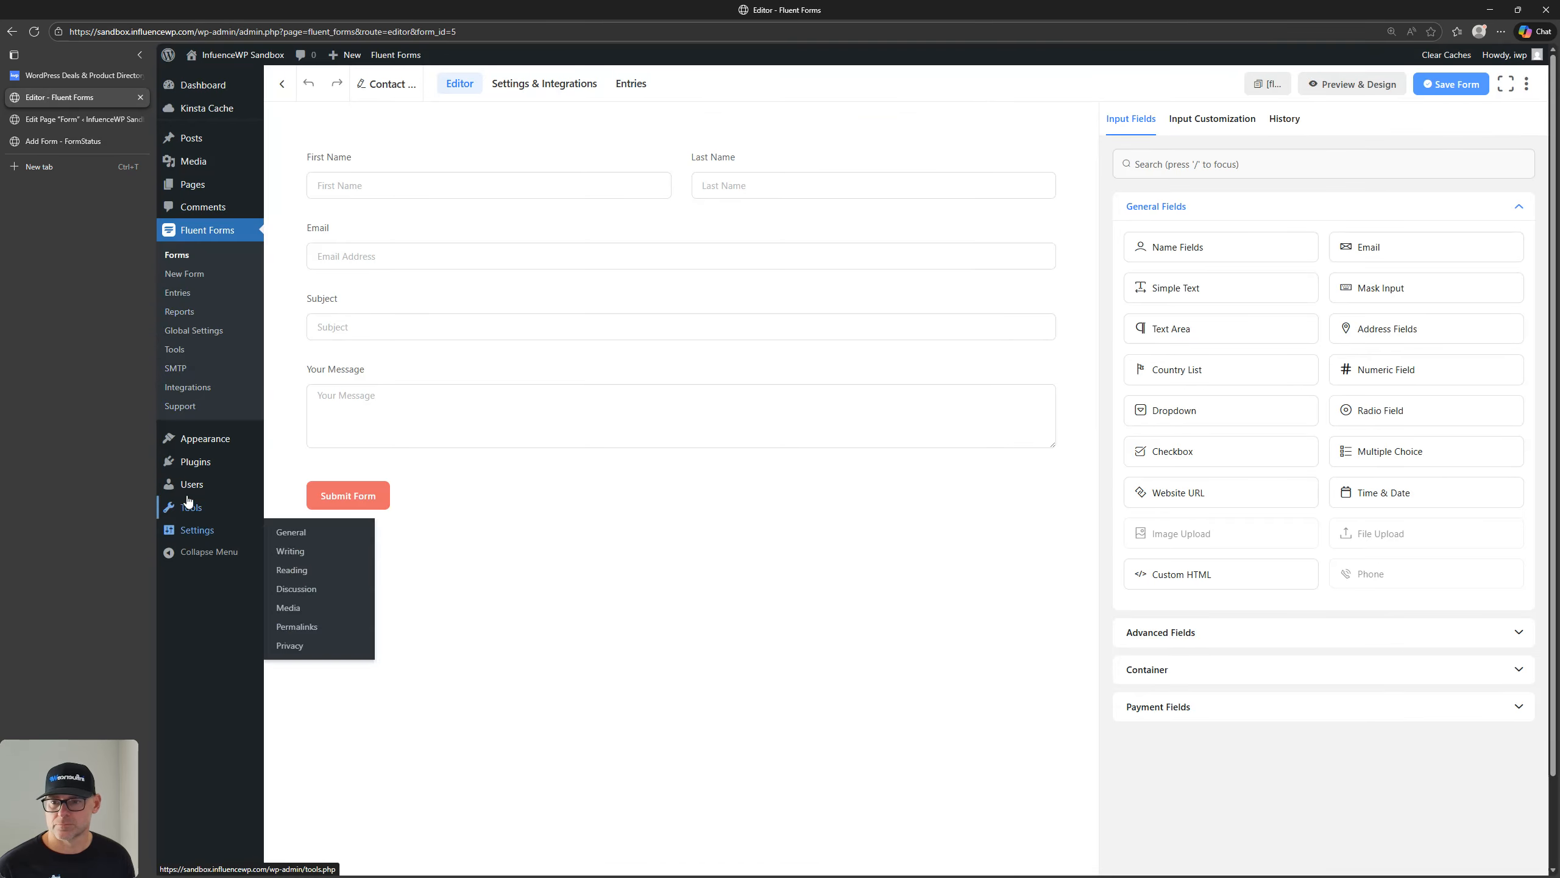
{"action": "mouse_move", "coordinate": [196, 461]}
{"action": "left_click", "coordinate": [299, 486]}
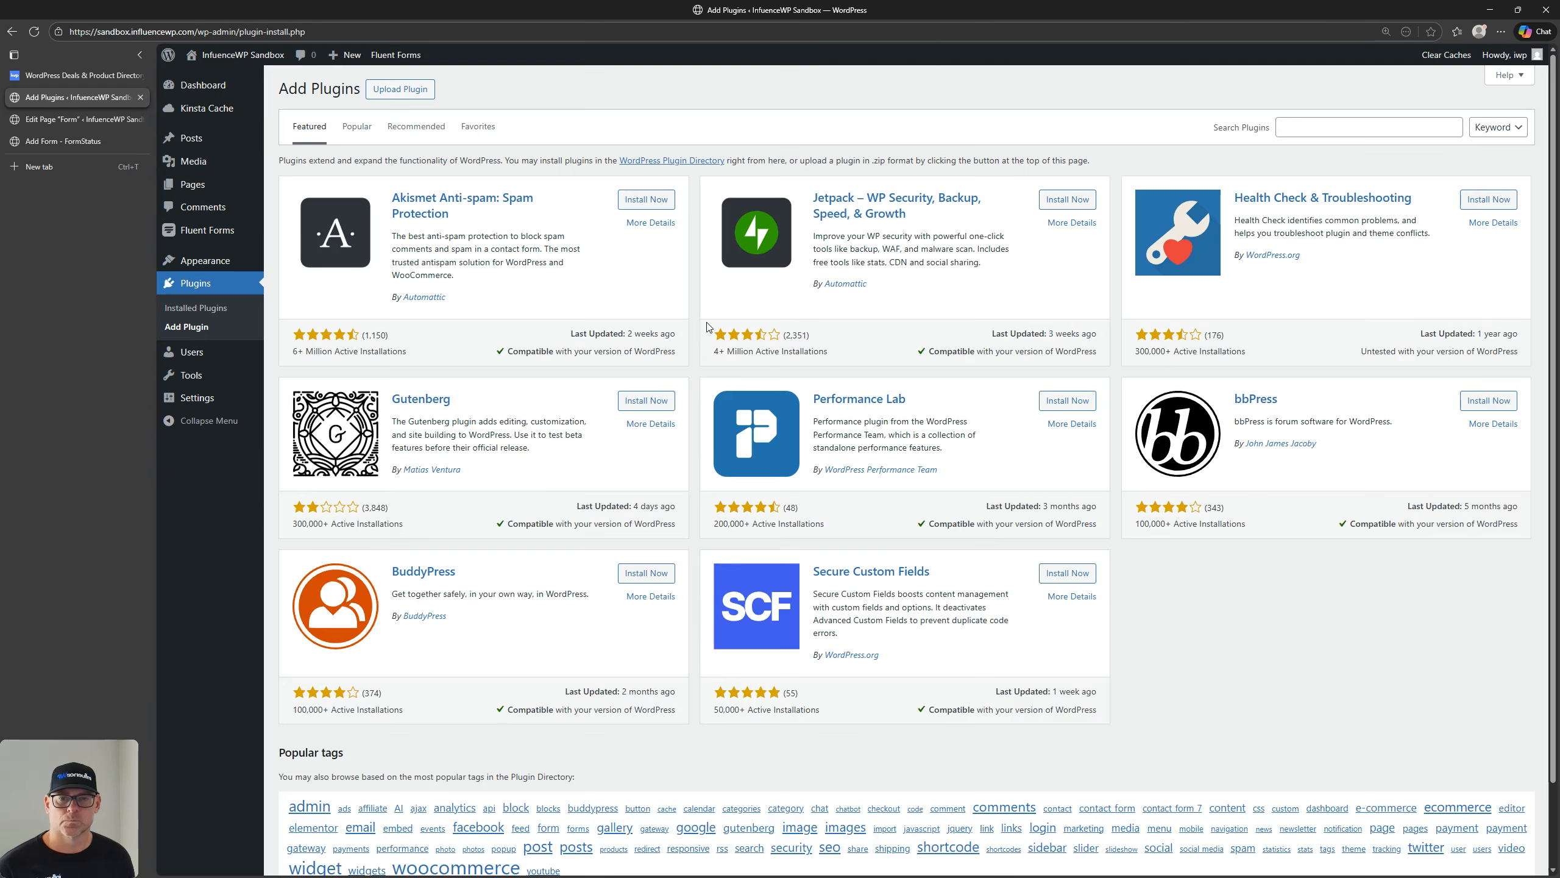
{"action": "left_click", "coordinate": [400, 89]}
{"action": "left_click", "coordinate": [800, 211]}
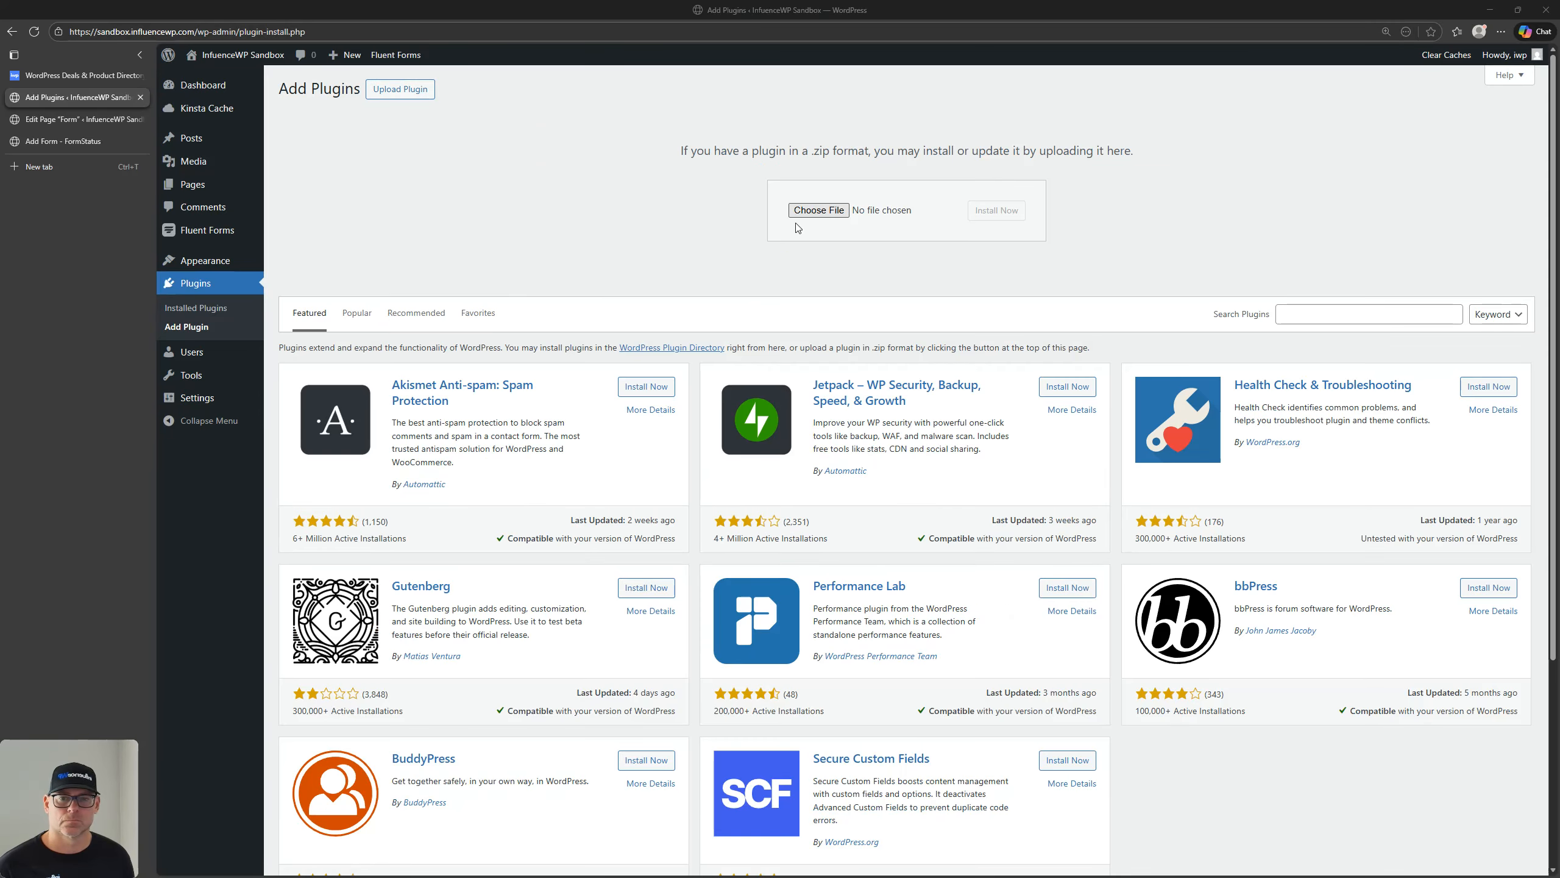
{"action": "left_click", "coordinate": [528, 420]}
{"action": "left_click", "coordinate": [526, 479]}
{"action": "double_click", "coordinate": [638, 331]}
{"action": "left_click", "coordinate": [1002, 210]}
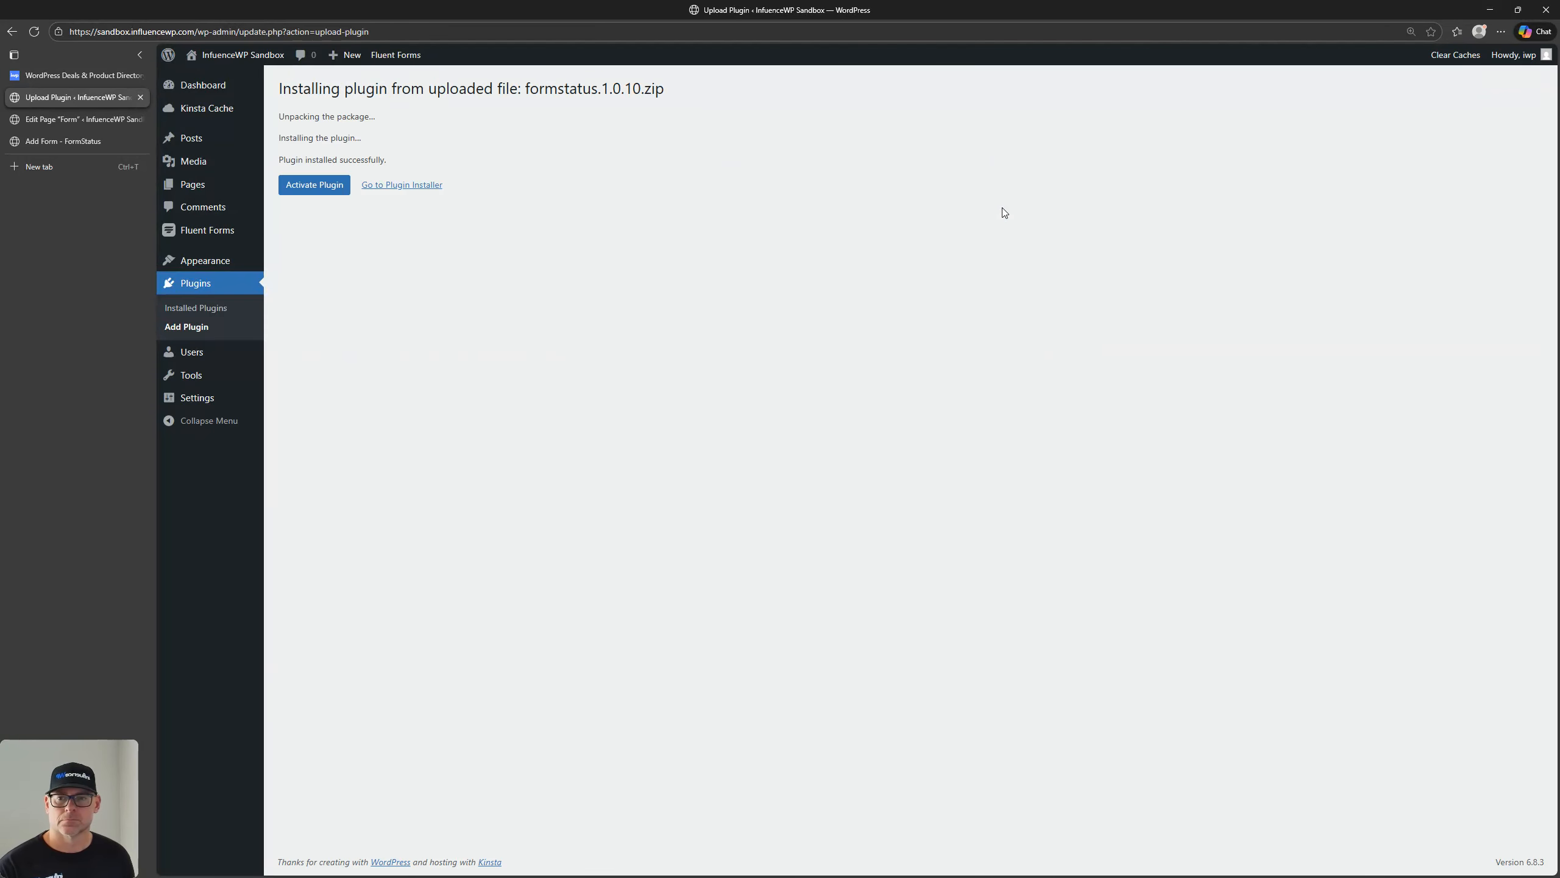
{"action": "left_click", "coordinate": [314, 184]}
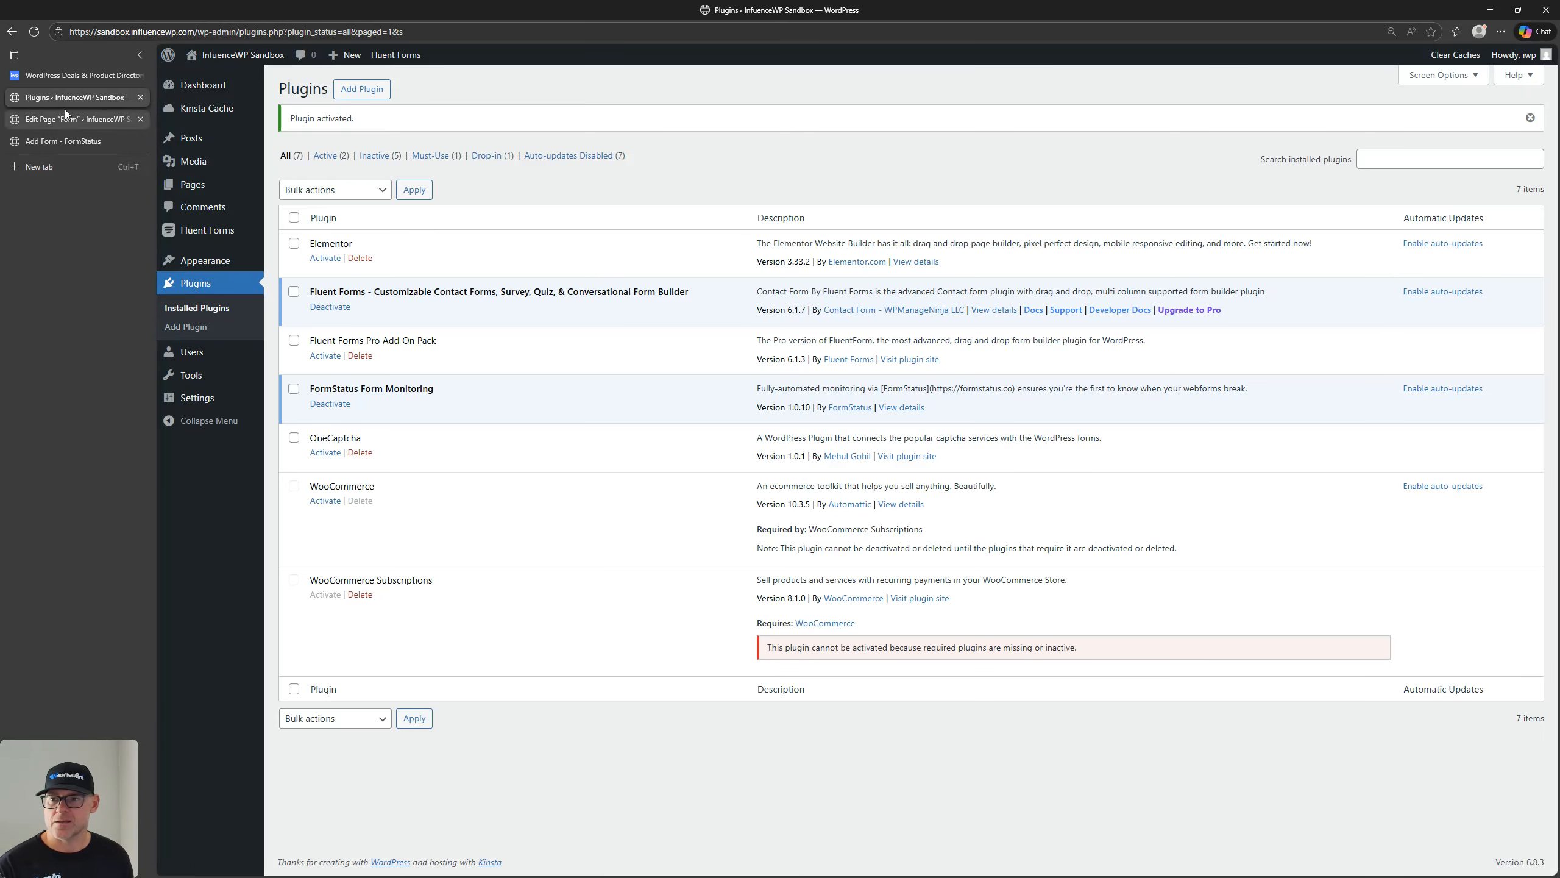
Switch back to FormStatus and confirm the plugin requirement to enable email testing for the form
{"action": "left_click", "coordinate": [65, 75]}
{"action": "left_click", "coordinate": [67, 141]}
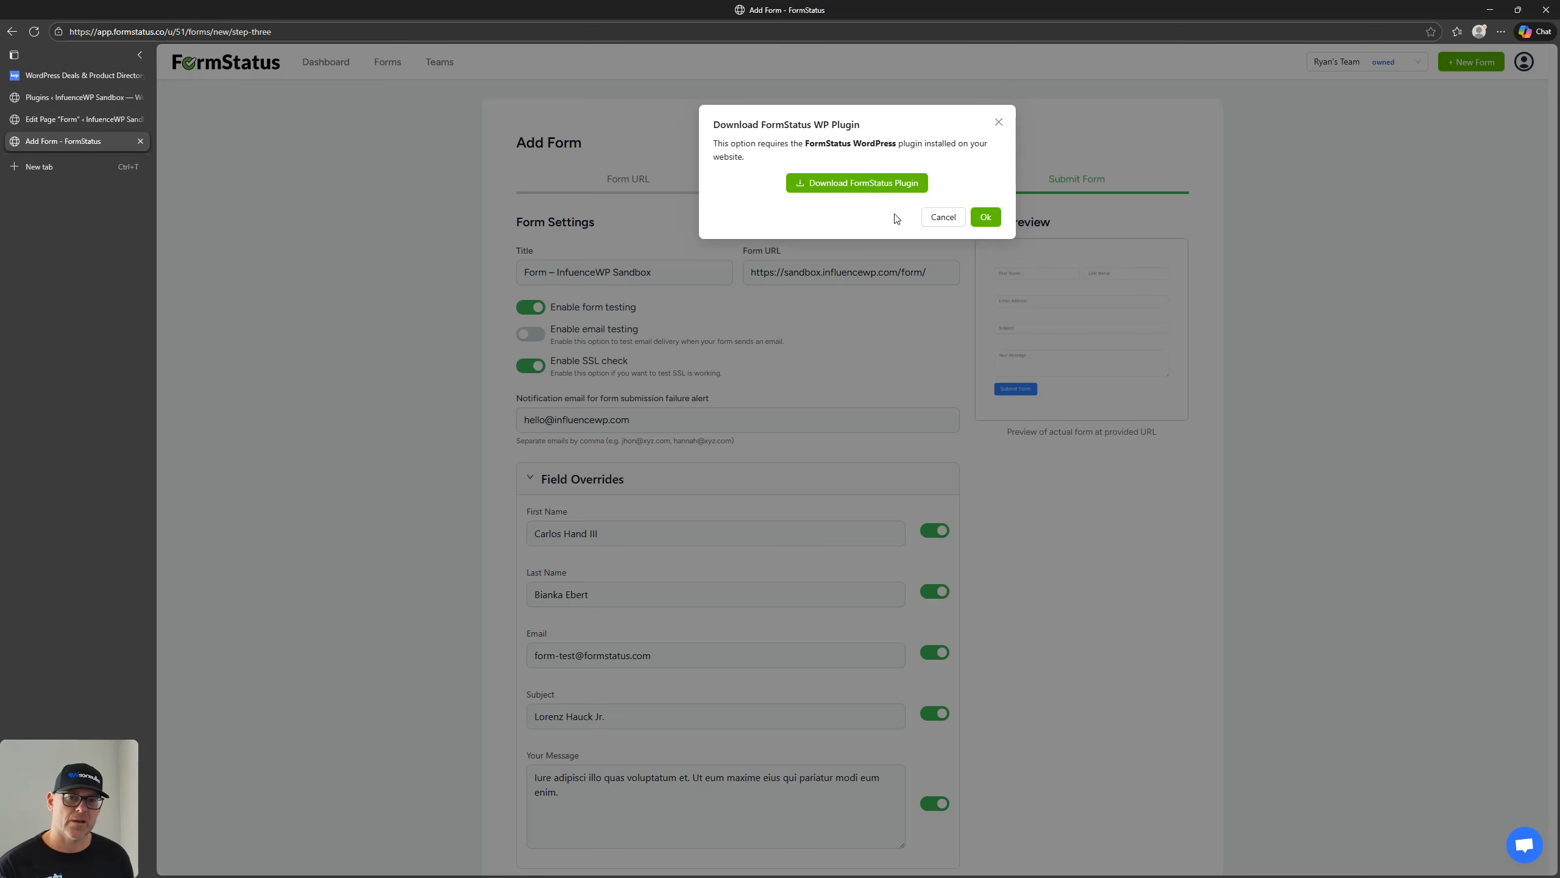
{"action": "left_click", "coordinate": [985, 218]}
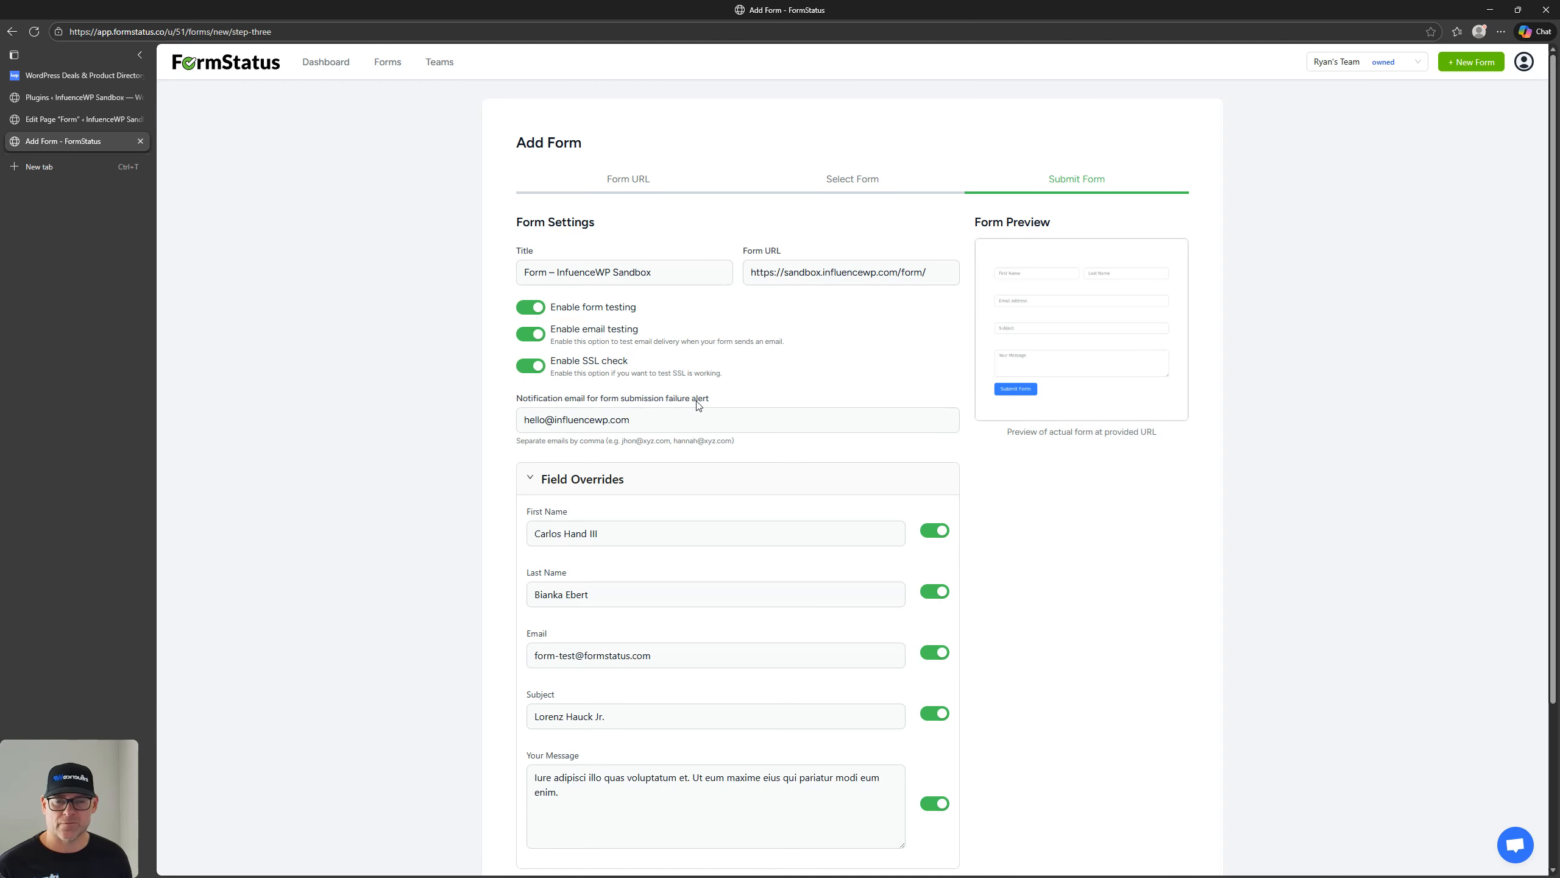
{"action": "left_click", "coordinate": [643, 419]}
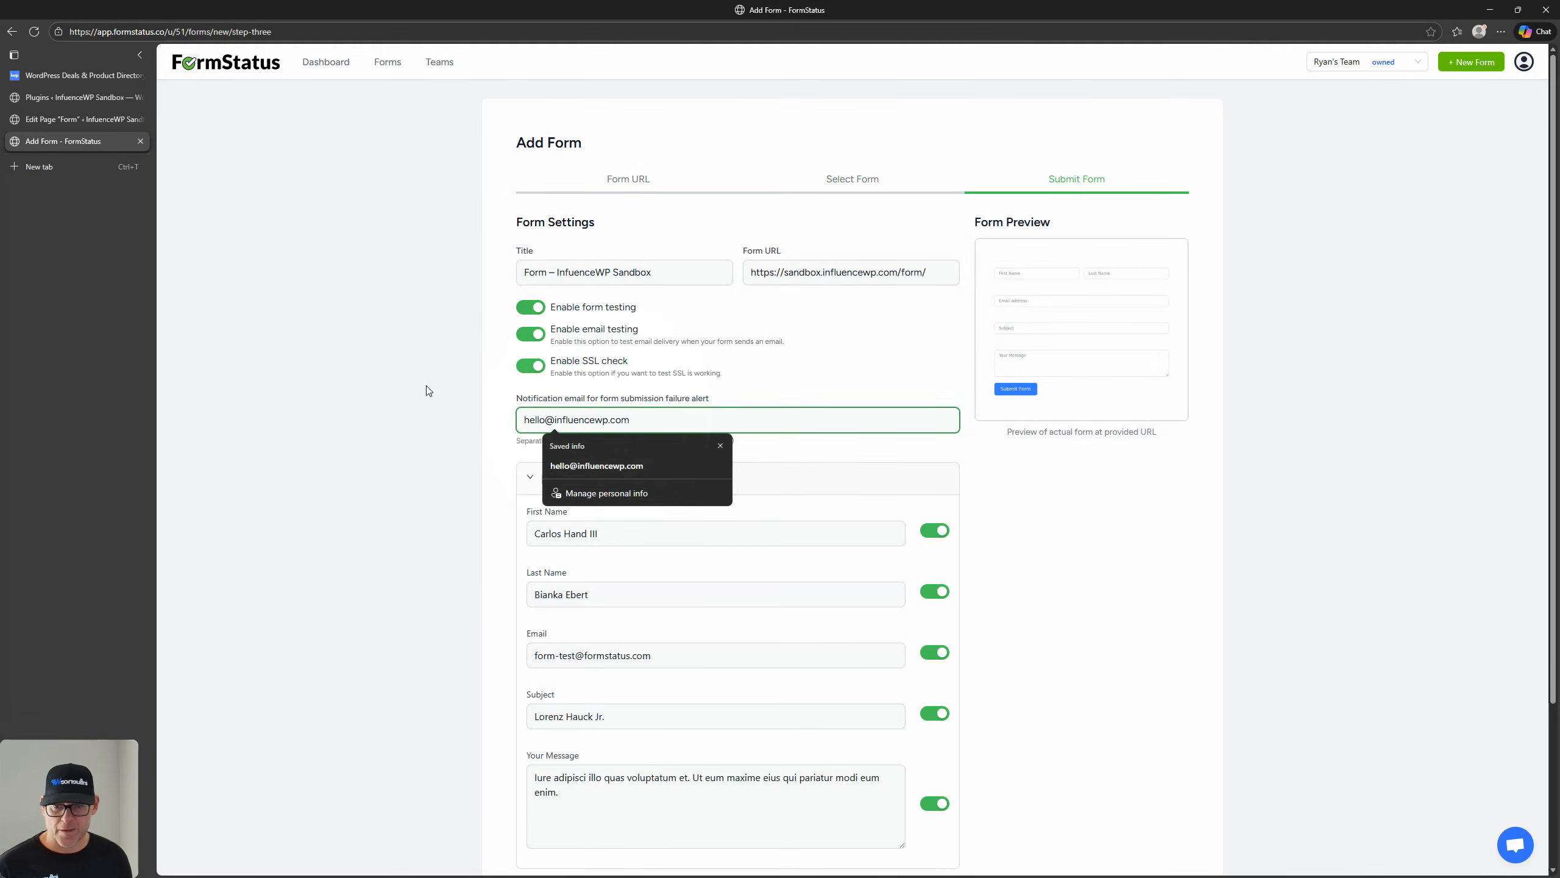
{"action": "left_click", "coordinate": [430, 391]}
Disable the First Name field override and enable it again
{"action": "scroll", "coordinate": [418, 388], "scroll_direction": "down", "scroll_amount": 3}
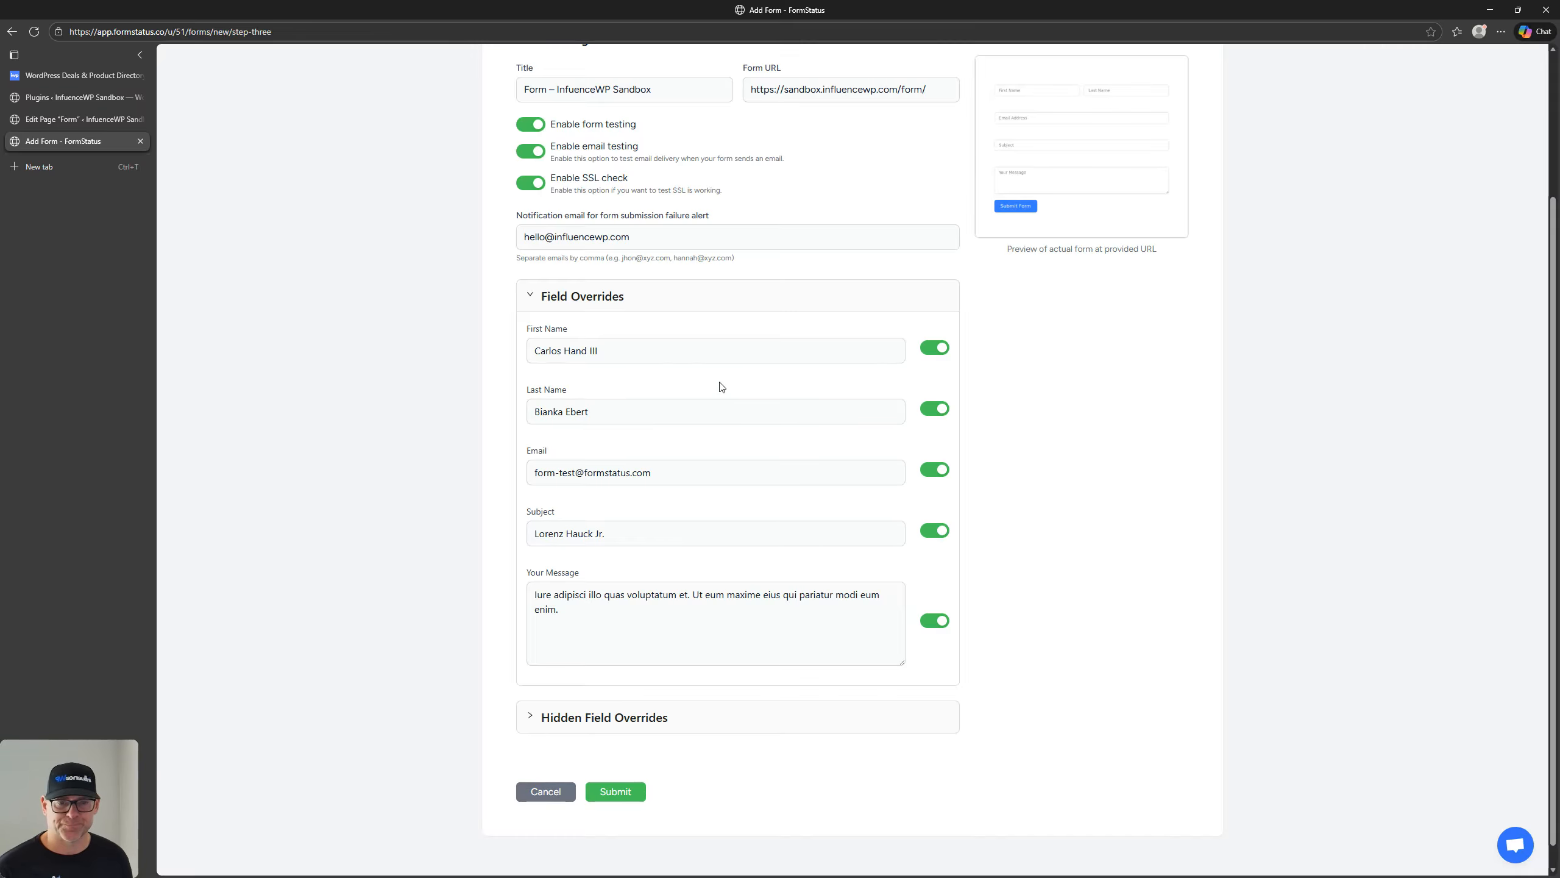
{"action": "left_click", "coordinate": [609, 355]}
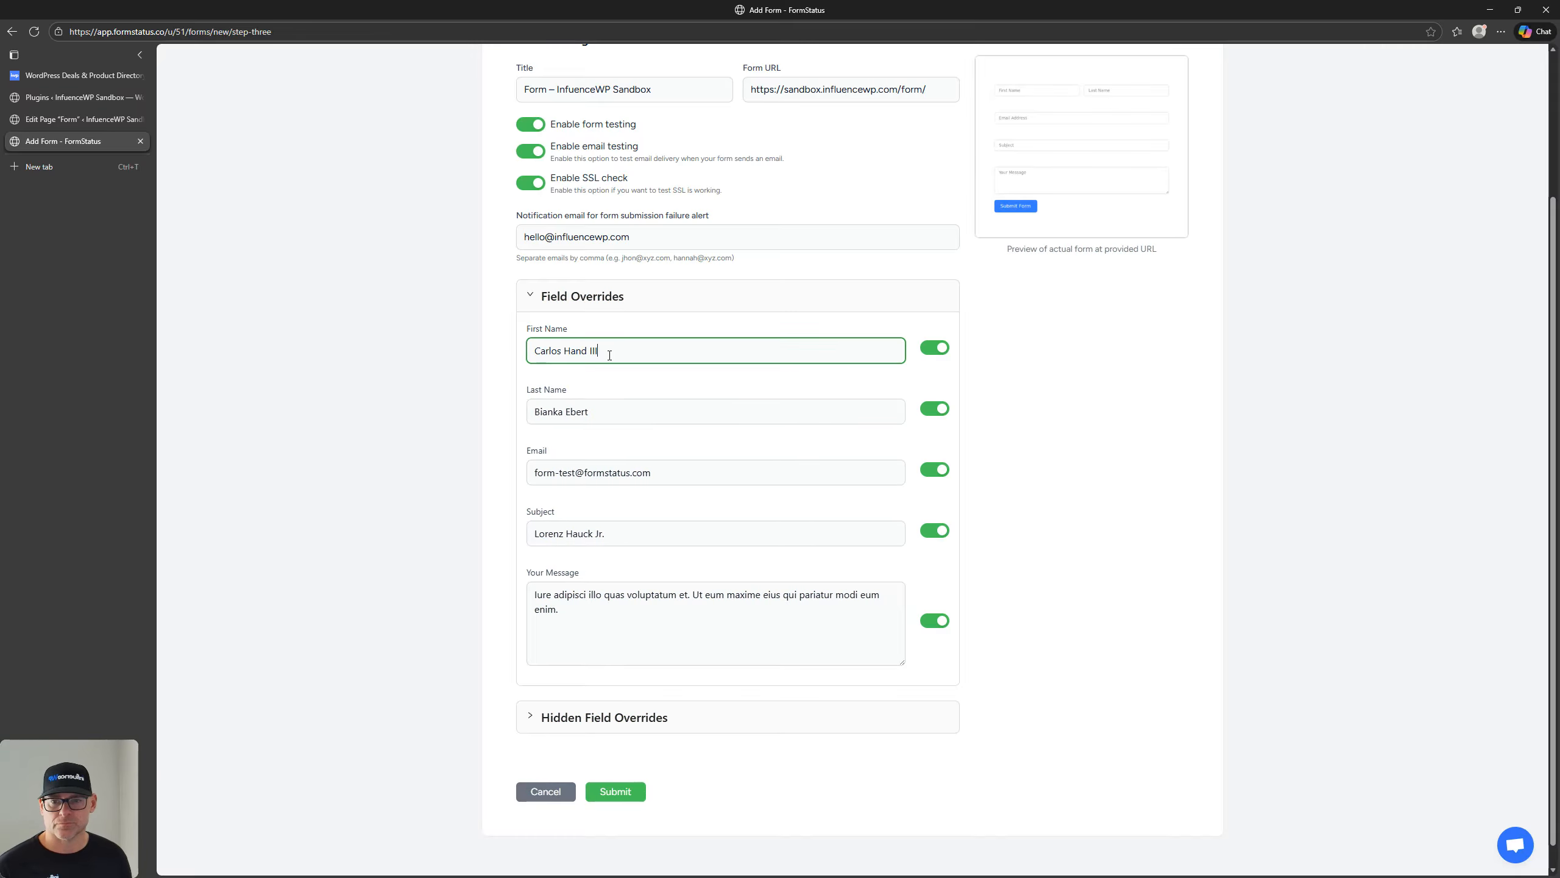
{"action": "right_click", "coordinate": [442, 300]}
{"action": "left_click", "coordinate": [395, 240]}
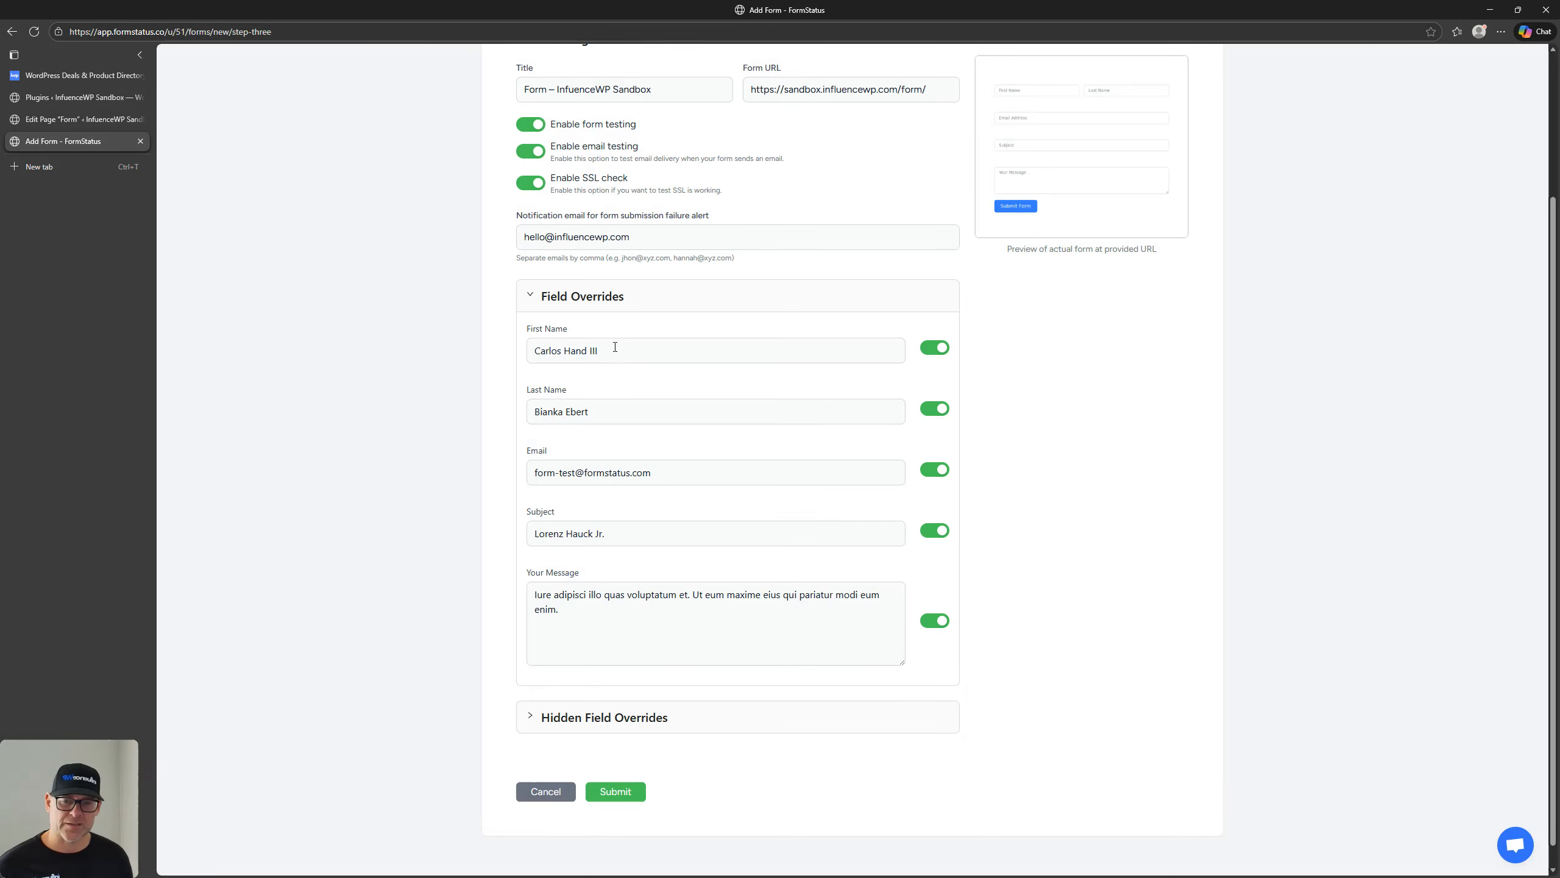
{"action": "left_click", "coordinate": [930, 351]}
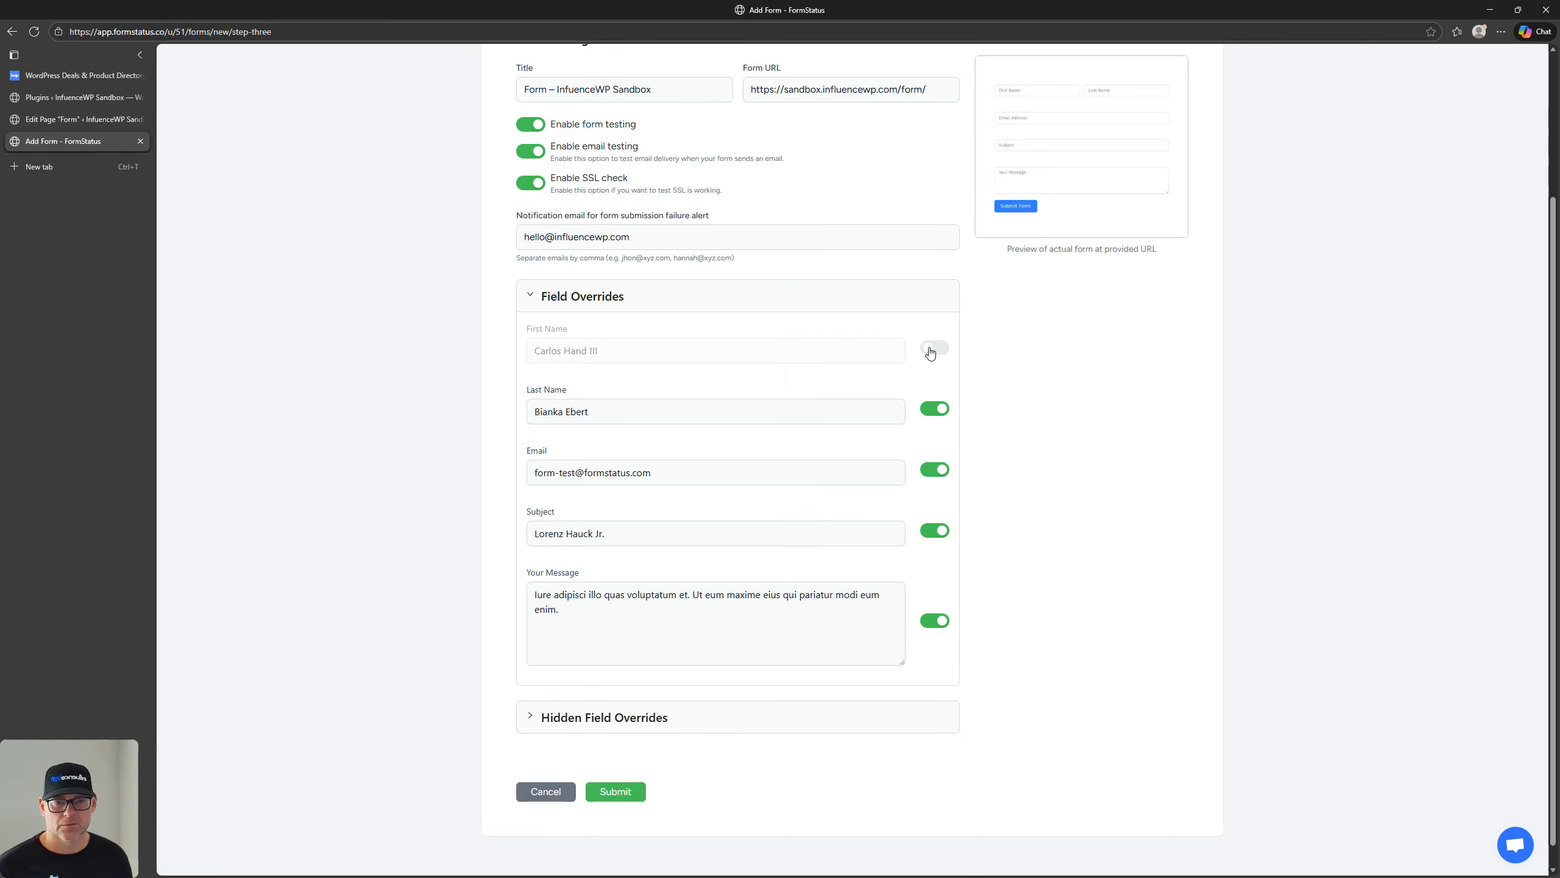
{"action": "left_click", "coordinate": [930, 351]}
Review the hidden field overrides and collapse their section again
{"action": "scroll", "coordinate": [541, 550], "scroll_direction": "down", "scroll_amount": 1}
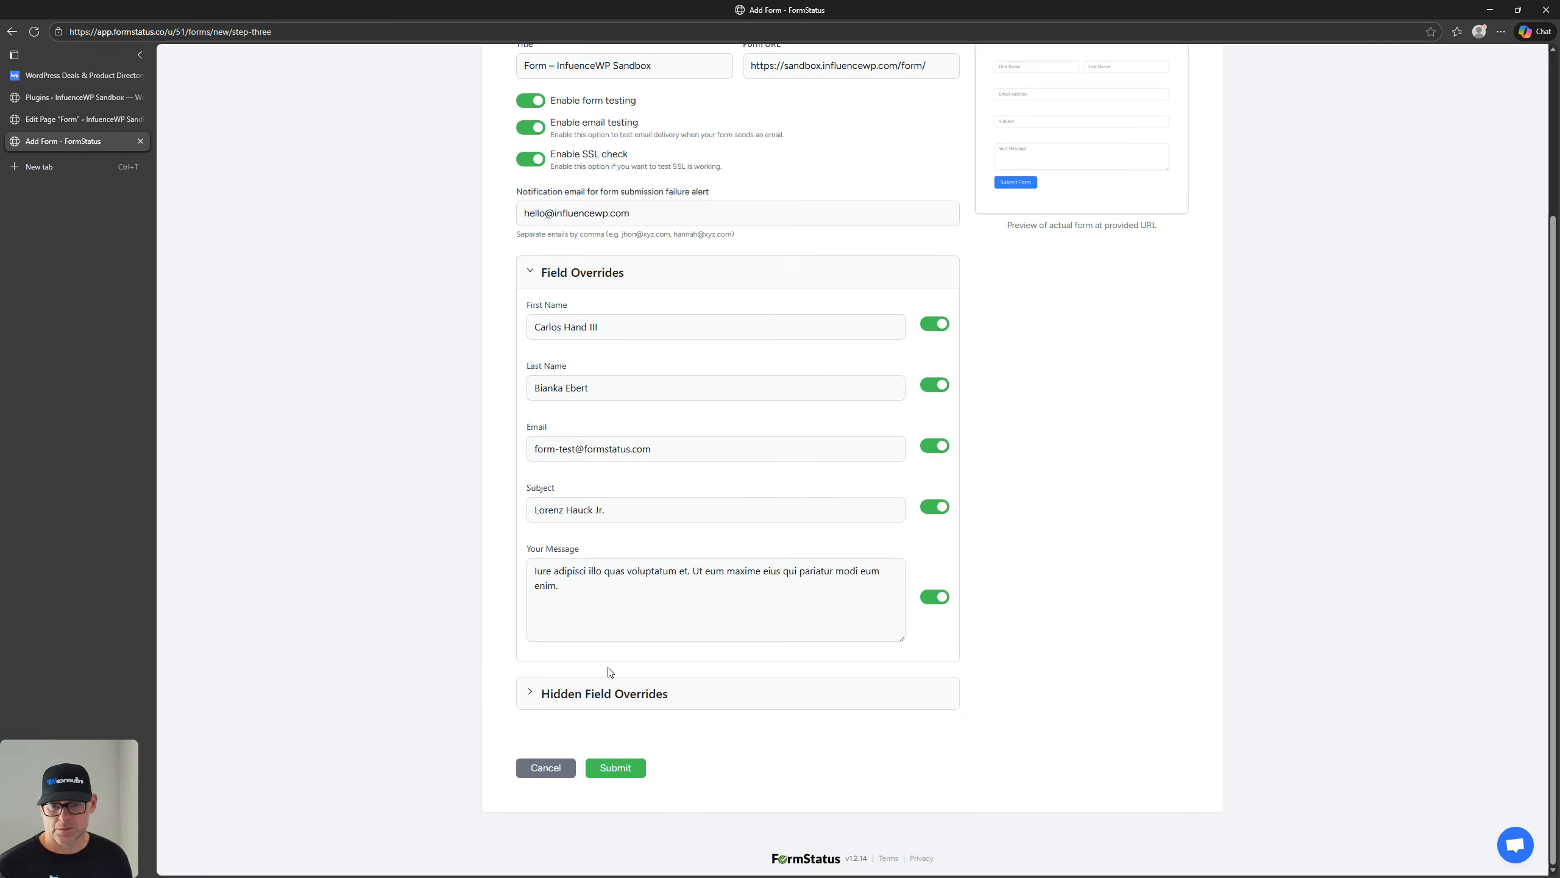
{"action": "left_click", "coordinate": [560, 701]}
{"action": "scroll", "coordinate": [556, 701], "scroll_direction": "down", "scroll_amount": 3}
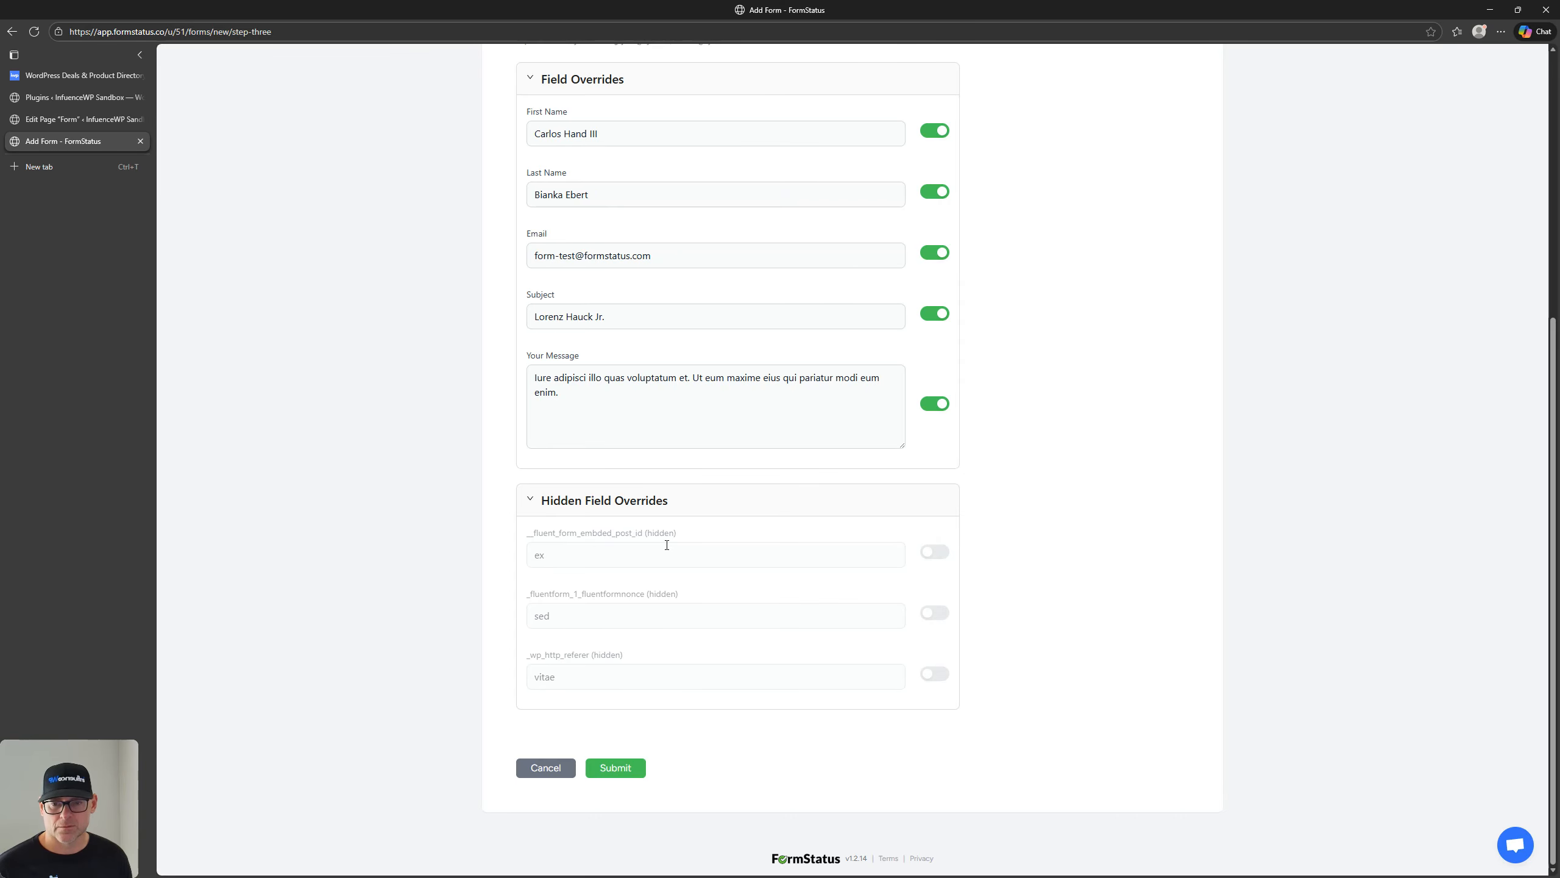
{"action": "left_click", "coordinate": [598, 501]}
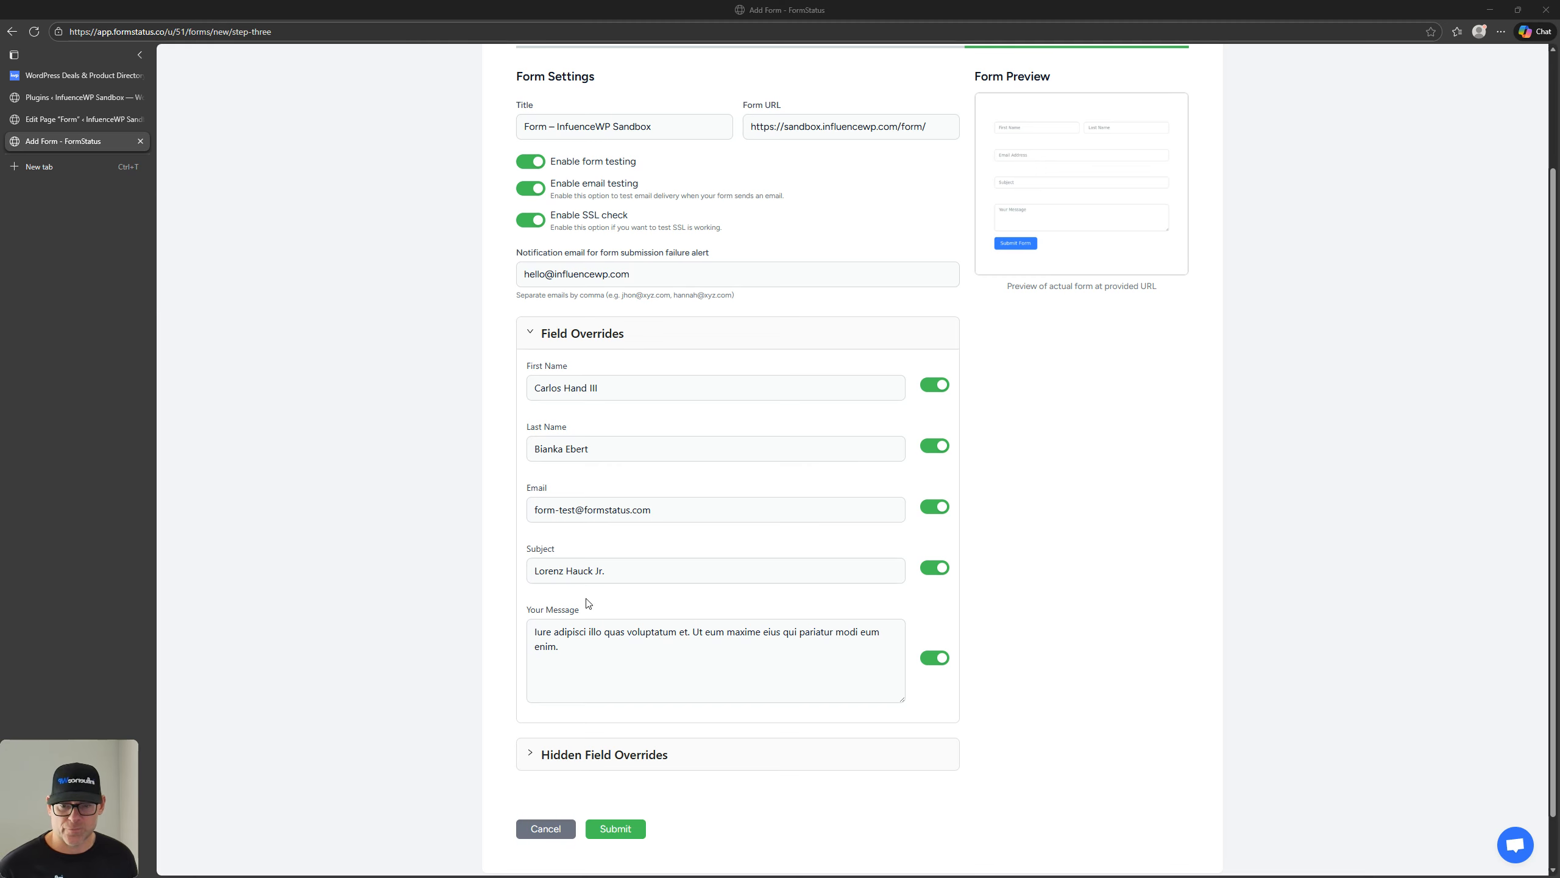
Submit the new form to FormStatus with form testing, email testing and SSL check enabled
{"action": "scroll", "coordinate": [609, 504], "scroll_direction": "down", "scroll_amount": 1}
{"action": "scroll", "coordinate": [610, 504], "scroll_direction": "down", "scroll_amount": 1}
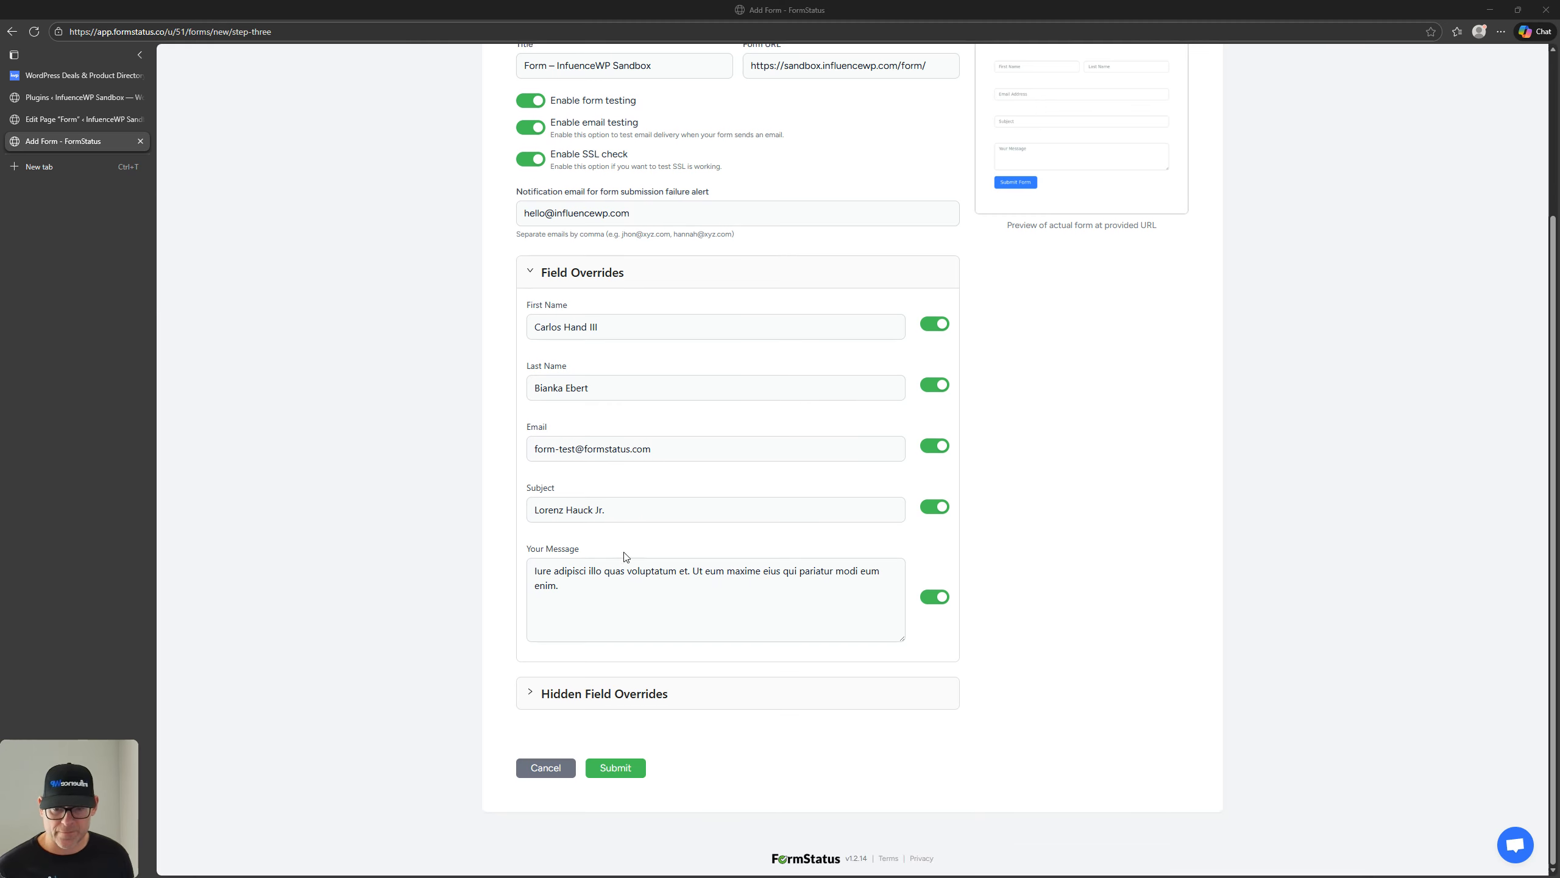
{"action": "left_click", "coordinate": [616, 767]}
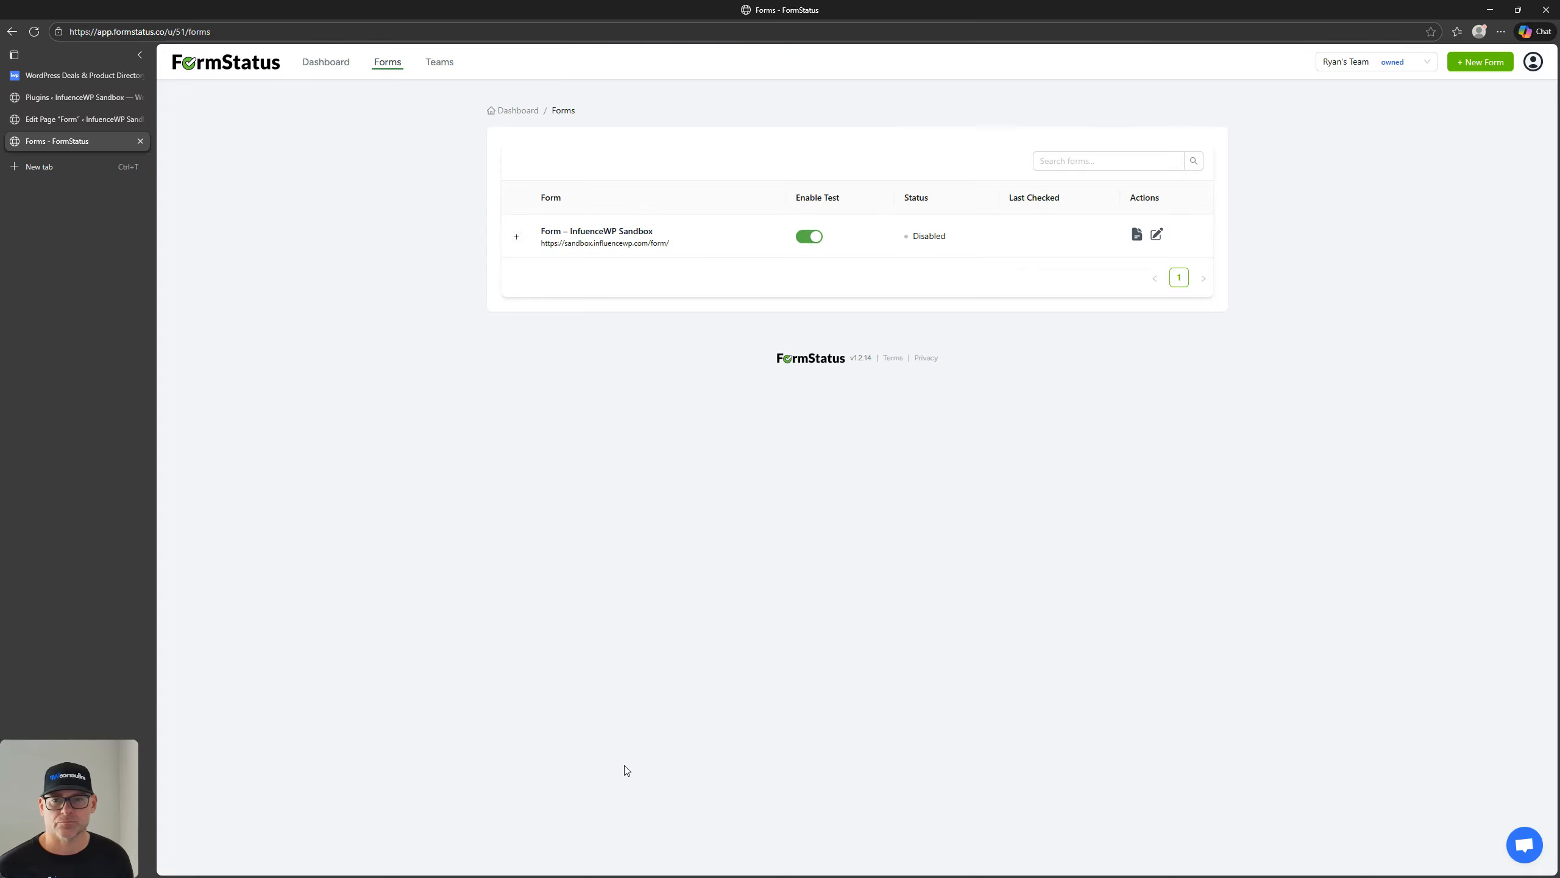
Examine the added form's team, creator and date details in the forms list, and collapse them again
{"action": "left_click", "coordinate": [517, 238]}
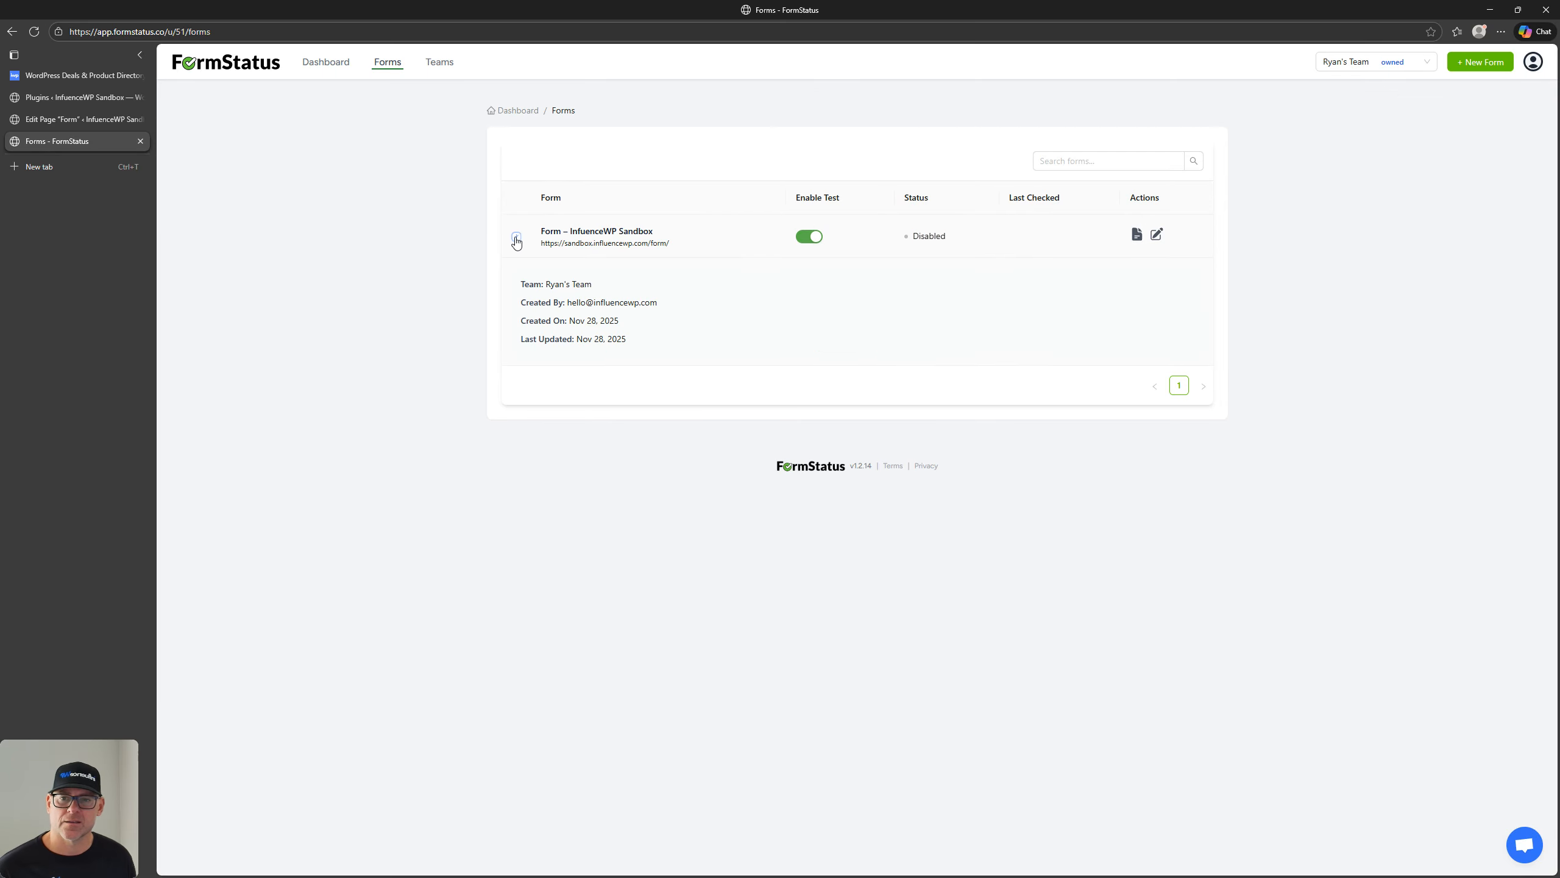
{"action": "left_click", "coordinate": [517, 238]}
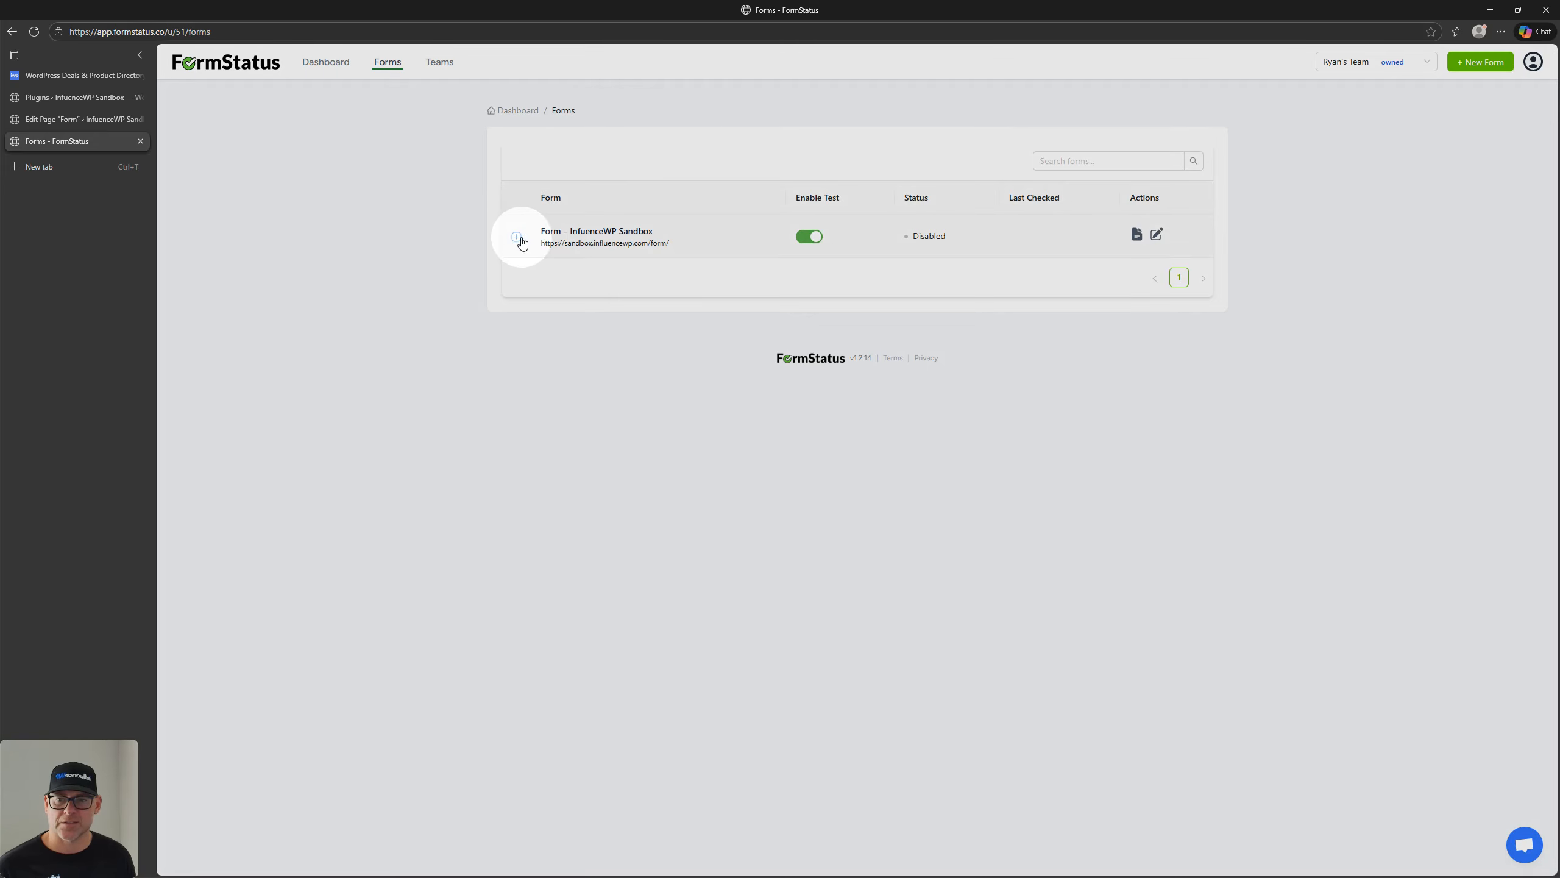
{"action": "left_click", "coordinate": [520, 239]}
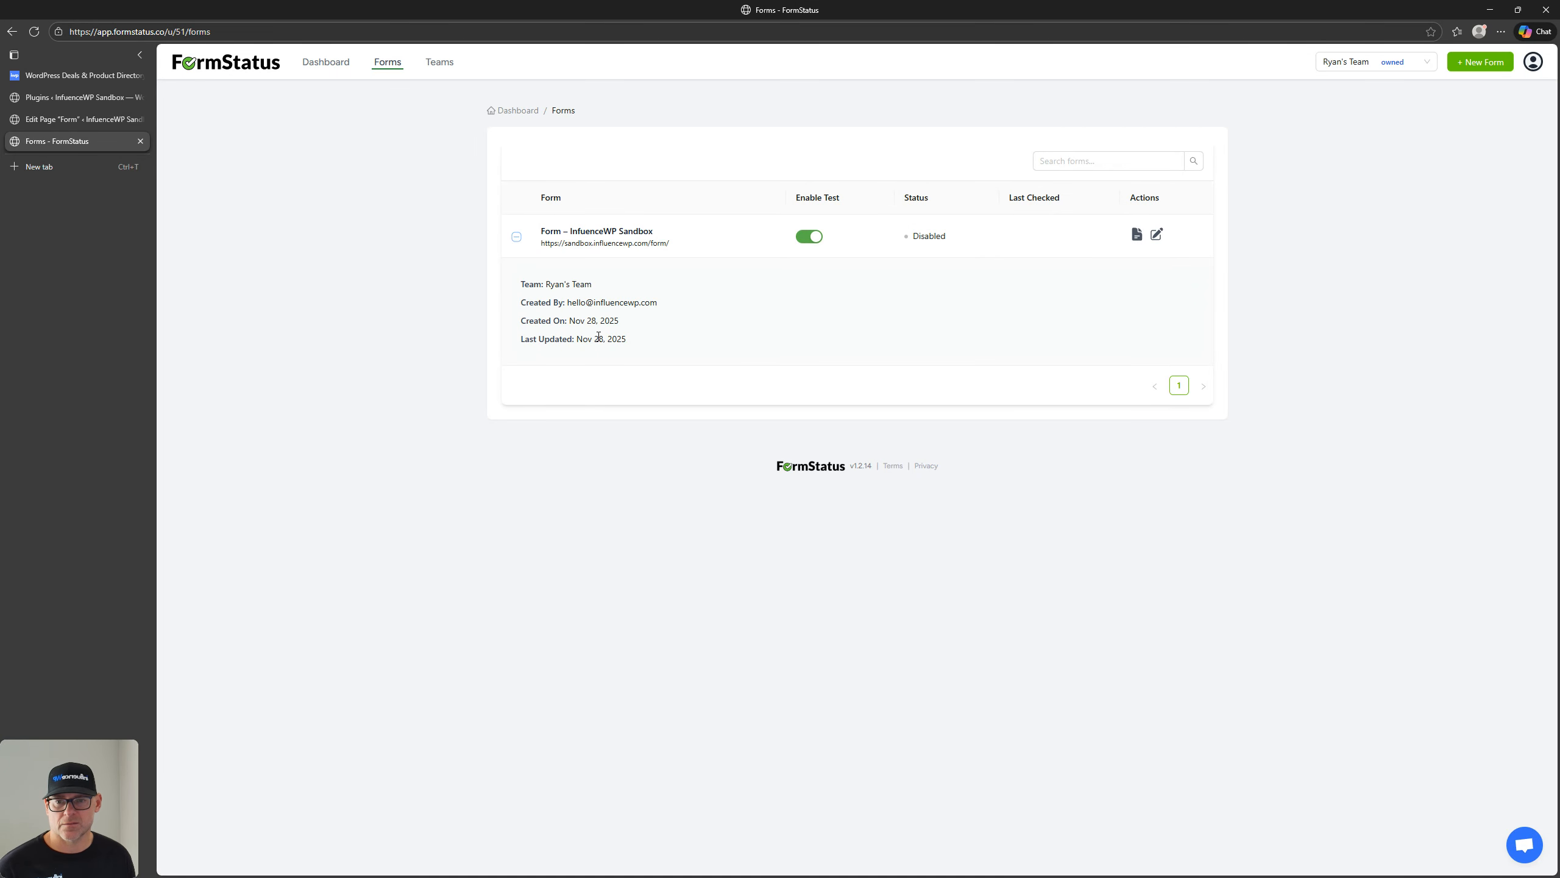
{"action": "left_click", "coordinate": [517, 237]}
Switch testing of the InfuenceWP Sandbox form off and back on in the forms list
{"action": "left_click", "coordinate": [810, 239]}
{"action": "left_click", "coordinate": [809, 239]}
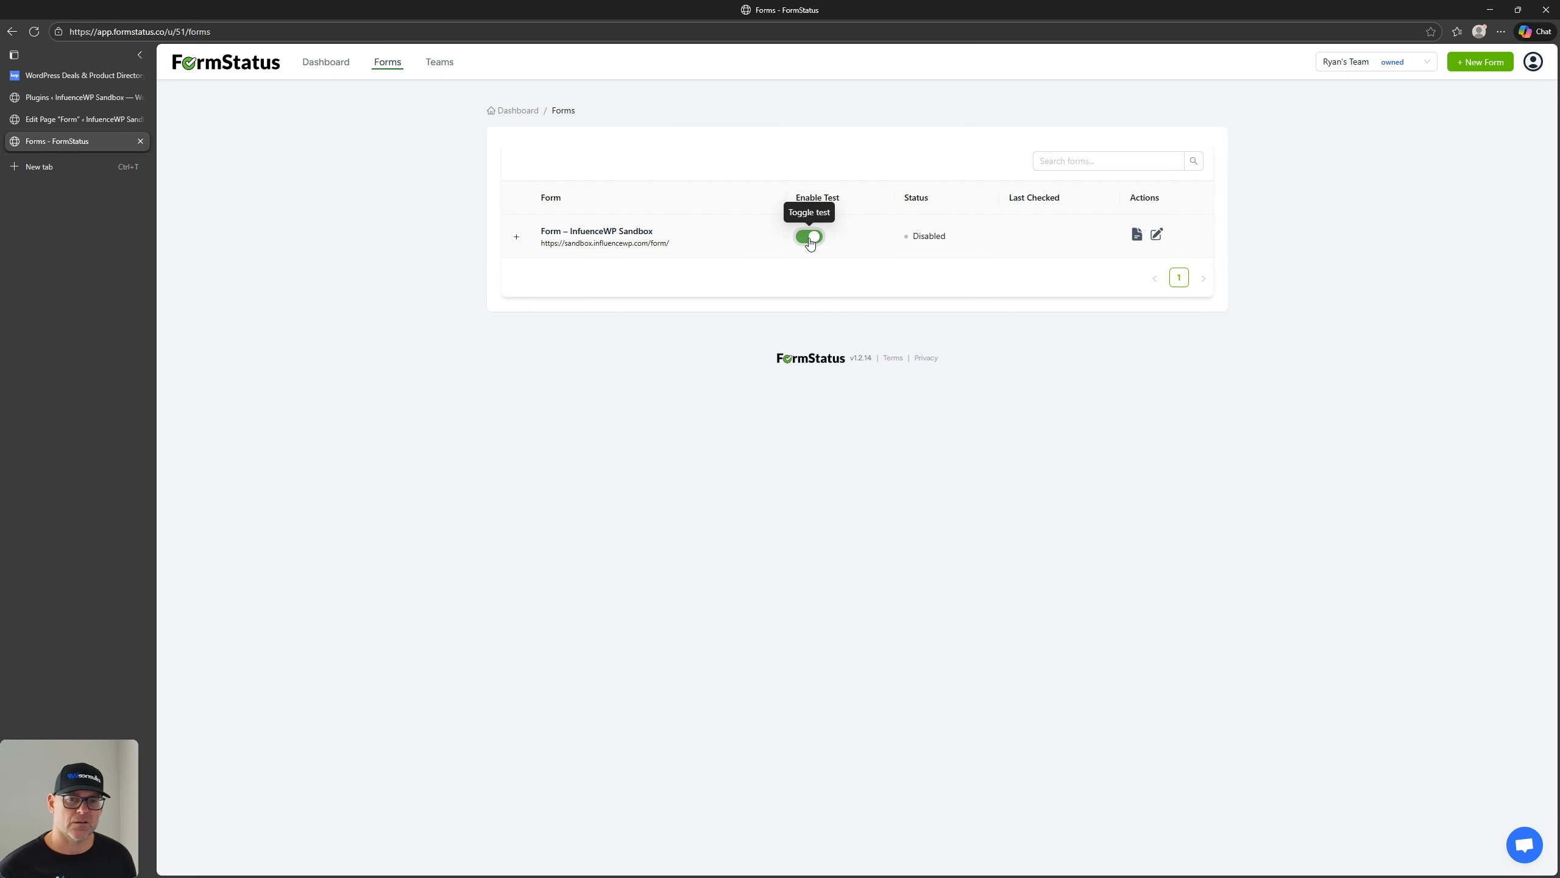
{"action": "left_click", "coordinate": [809, 239]}
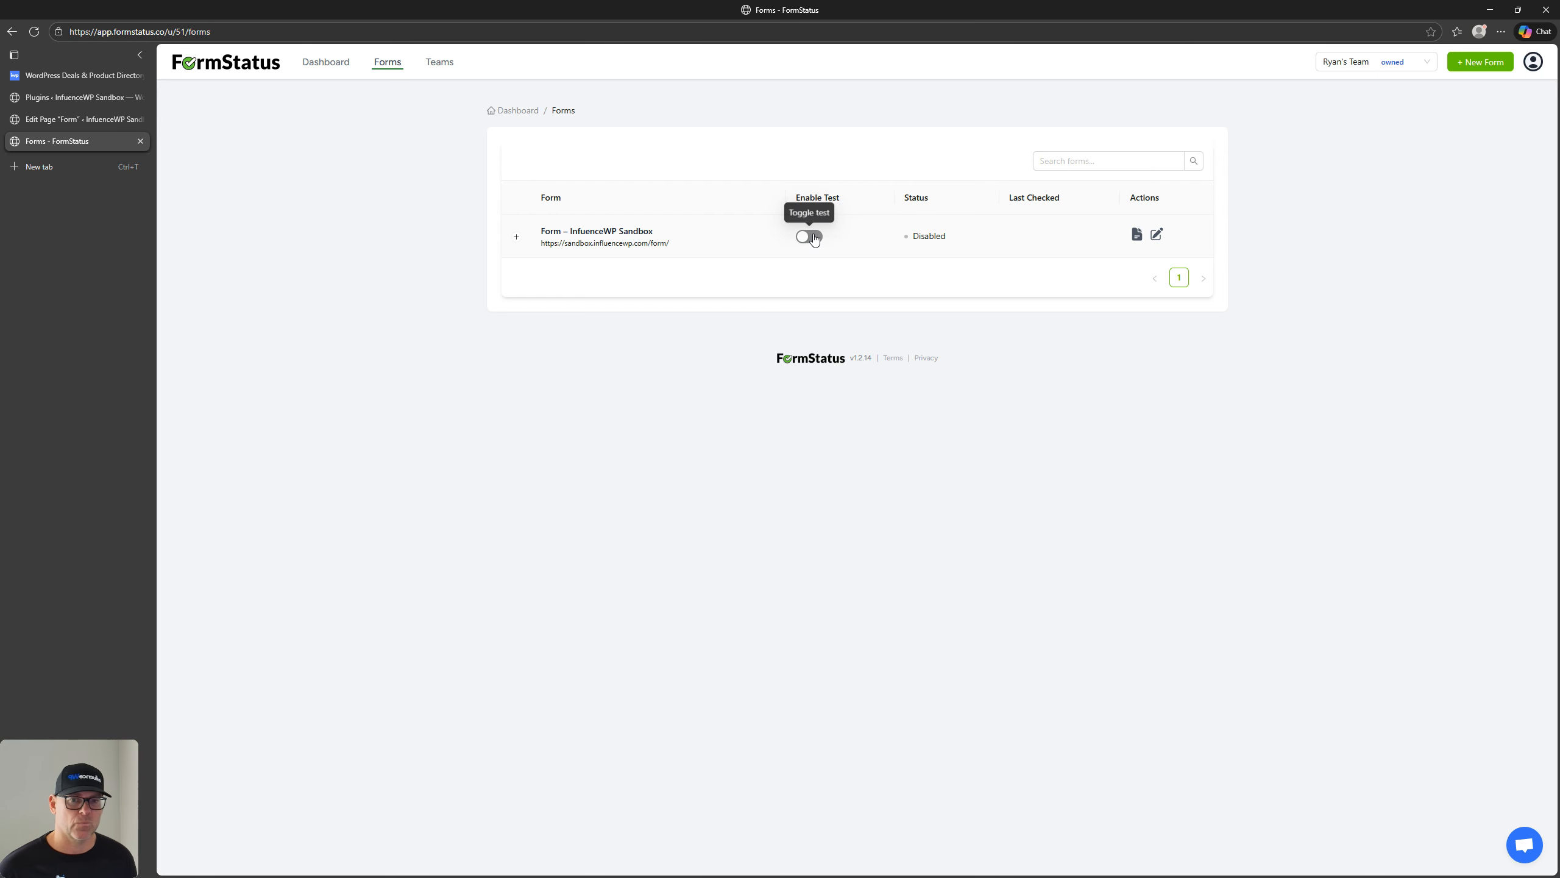
{"action": "left_click", "coordinate": [813, 239]}
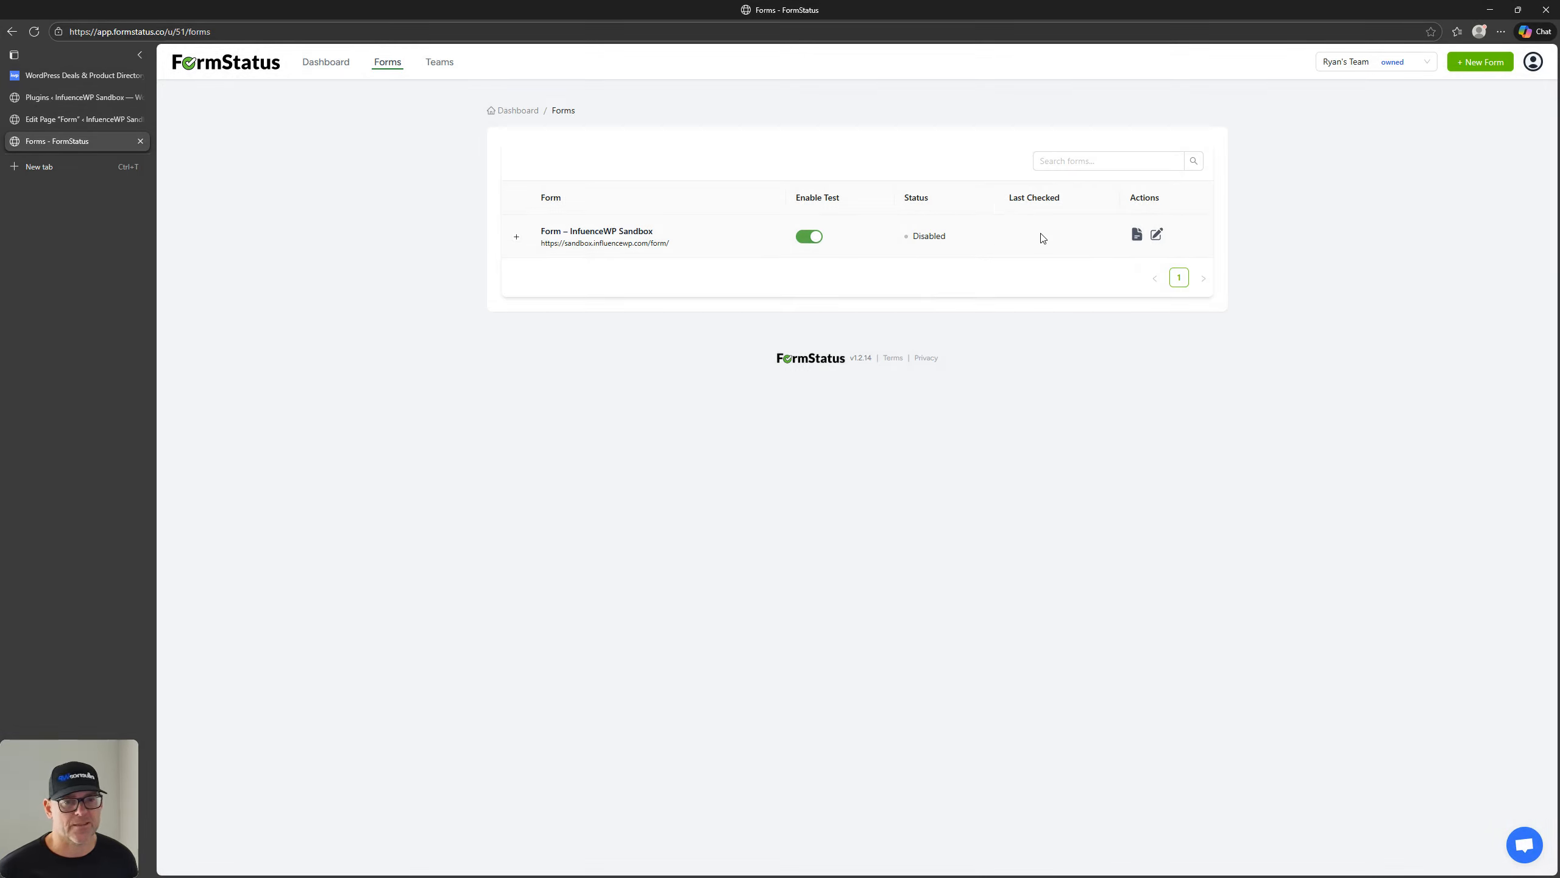
View the form's test logs, and open the form's settings for editing from the forms list
{"action": "left_click", "coordinate": [1137, 235]}
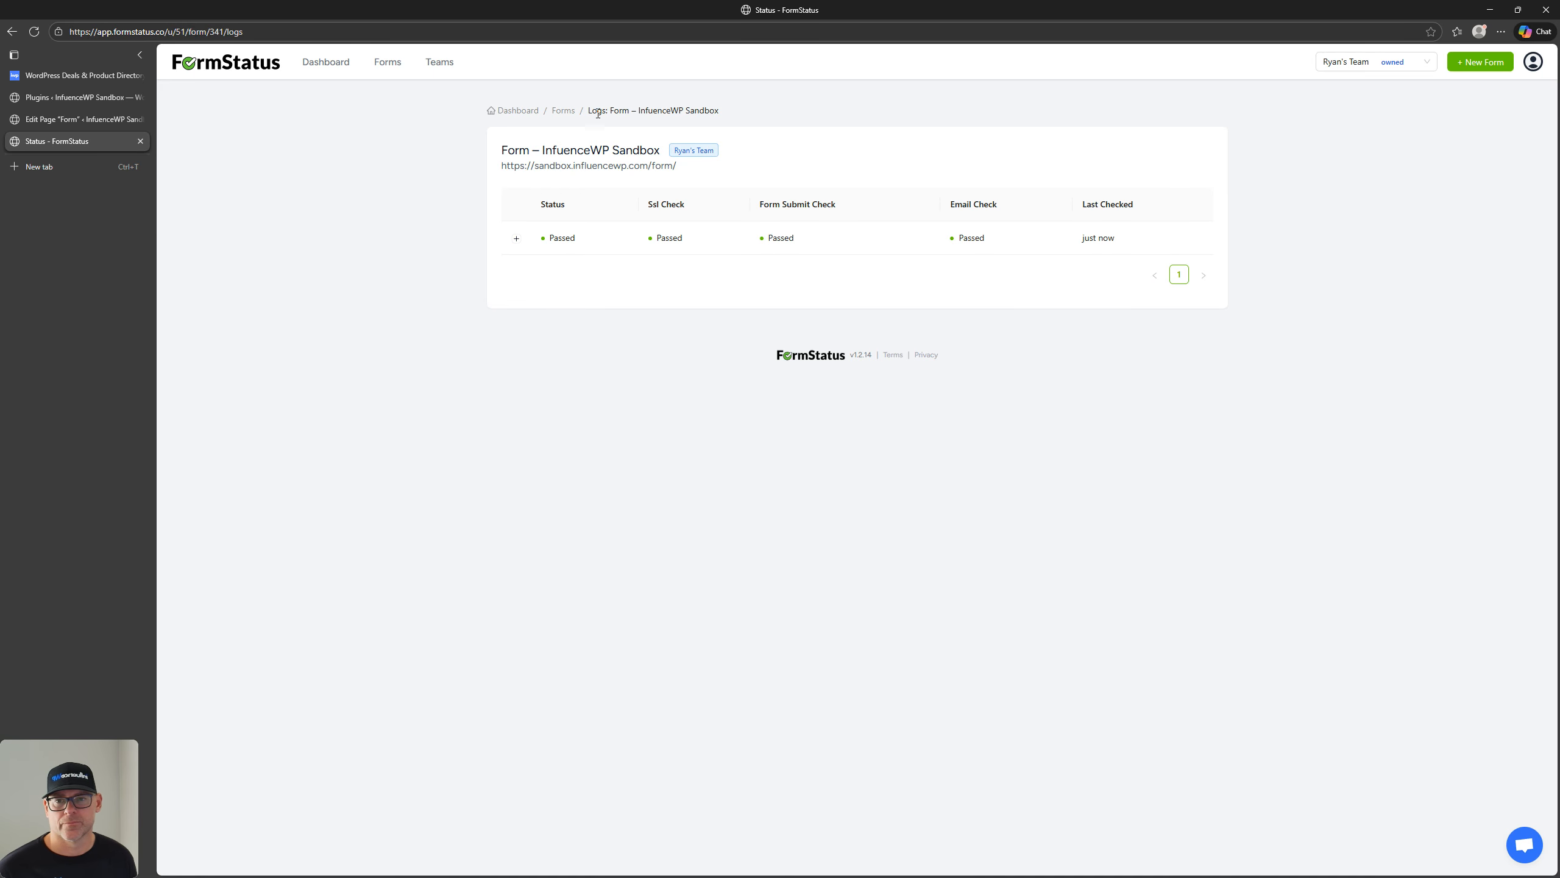
{"action": "left_click", "coordinate": [563, 111]}
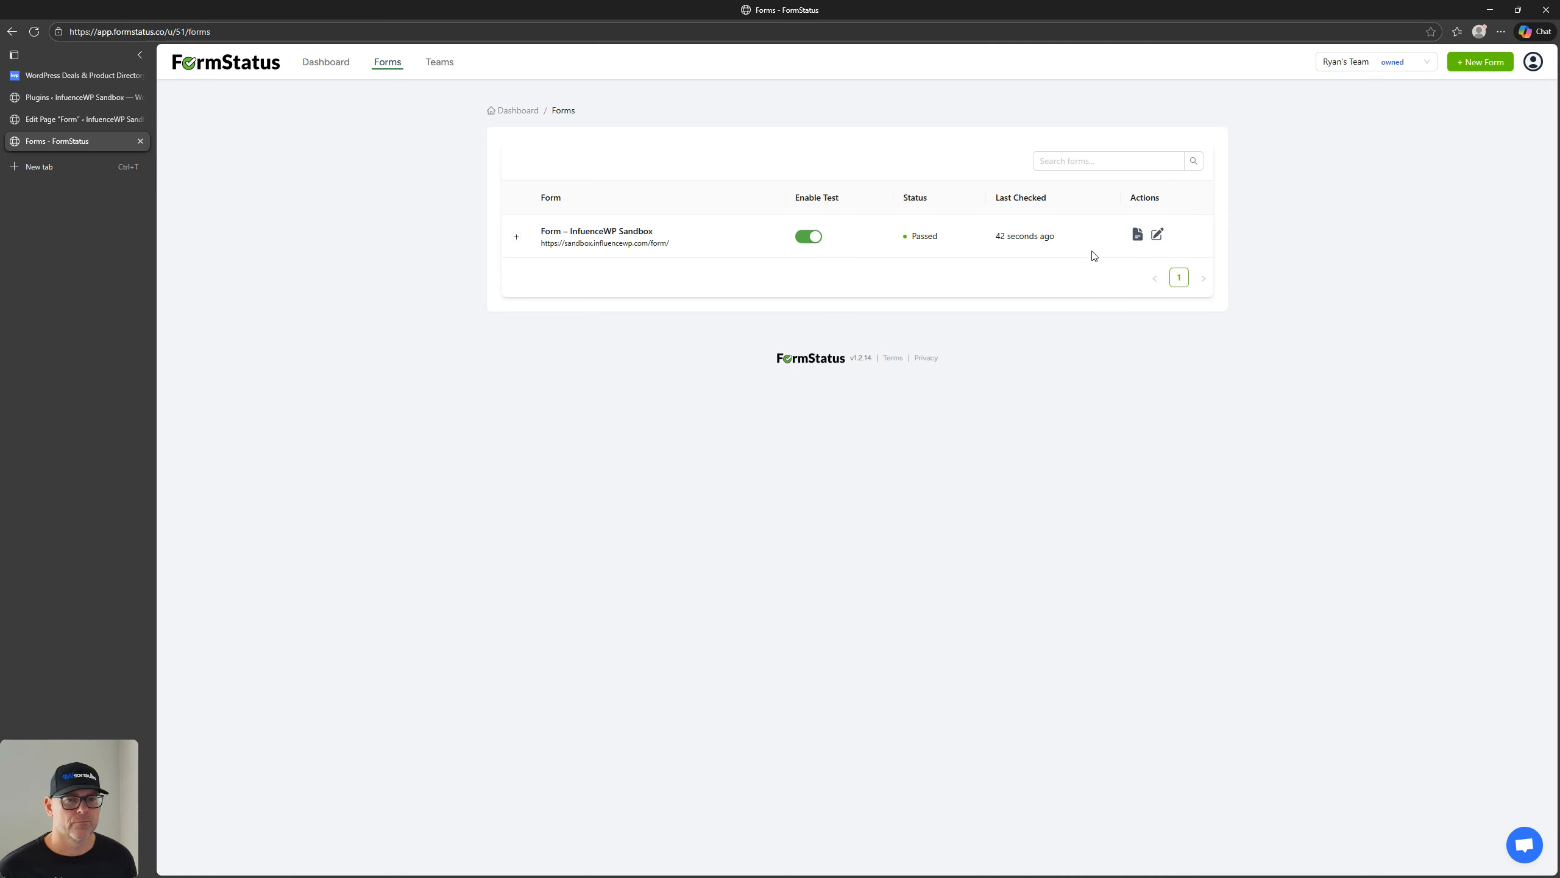
{"action": "left_click", "coordinate": [1156, 238]}
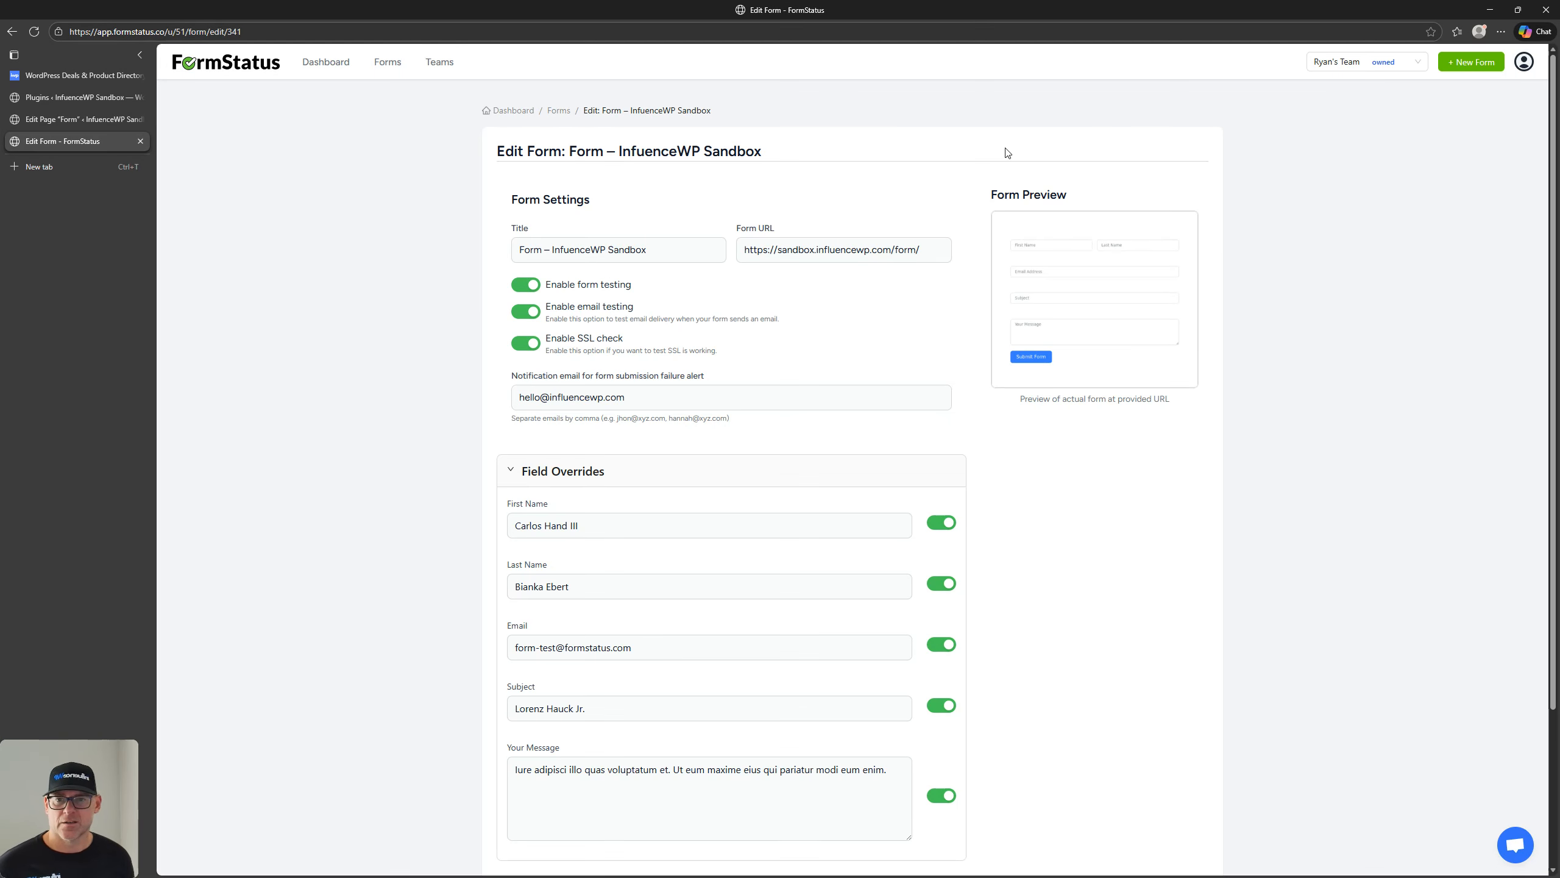
Save the InfuenceWP Sandbox form's settings with the Save and Test option enabled
{"action": "scroll", "coordinate": [766, 358], "scroll_direction": "down", "scroll_amount": 3}
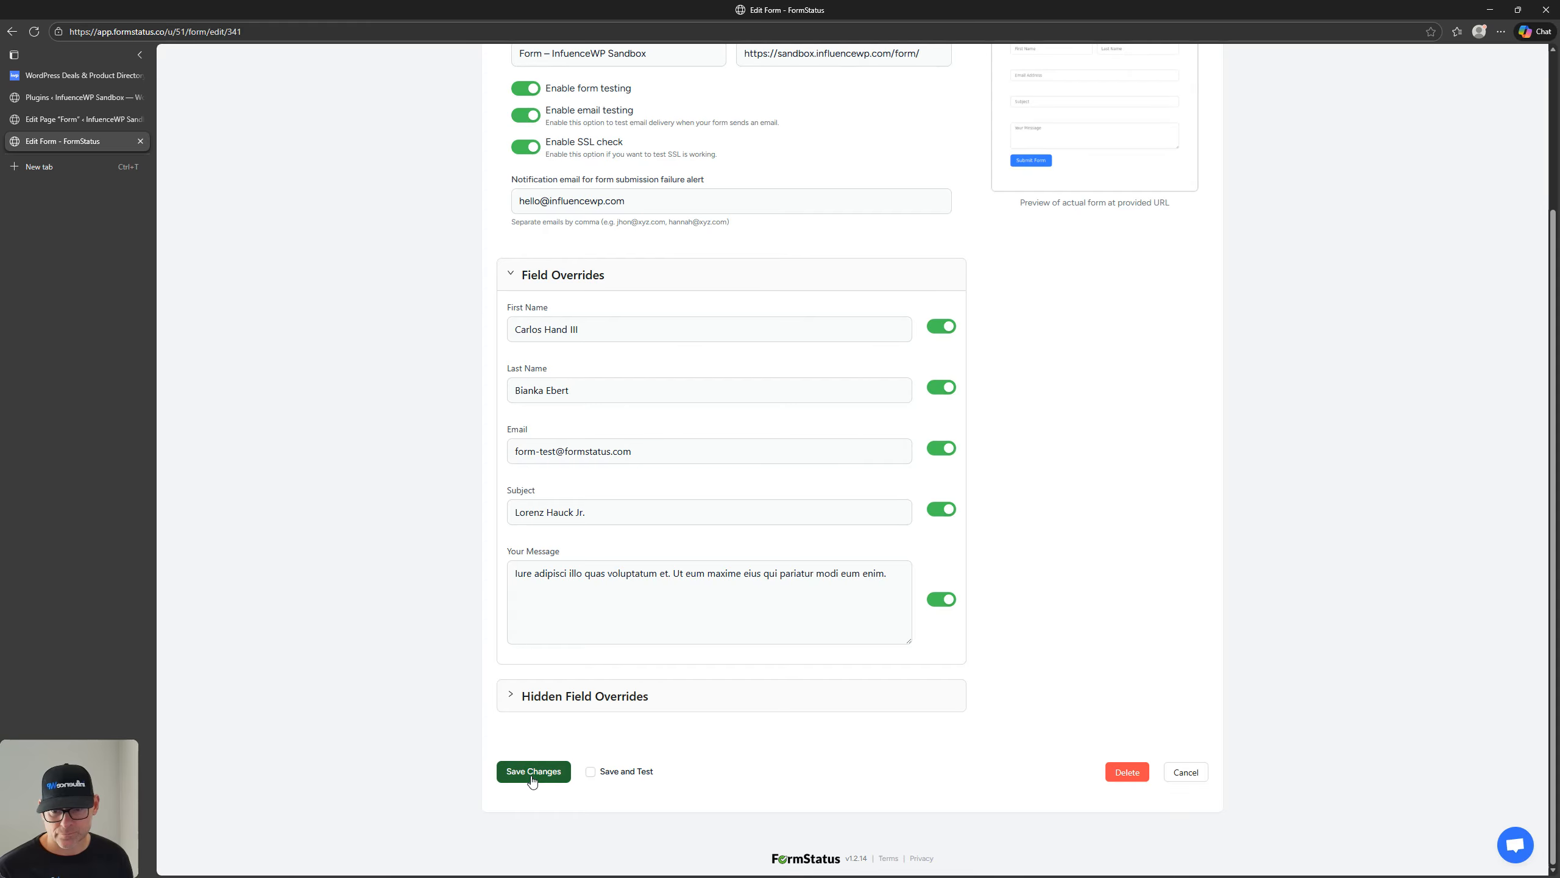
{"action": "left_click", "coordinate": [634, 774]}
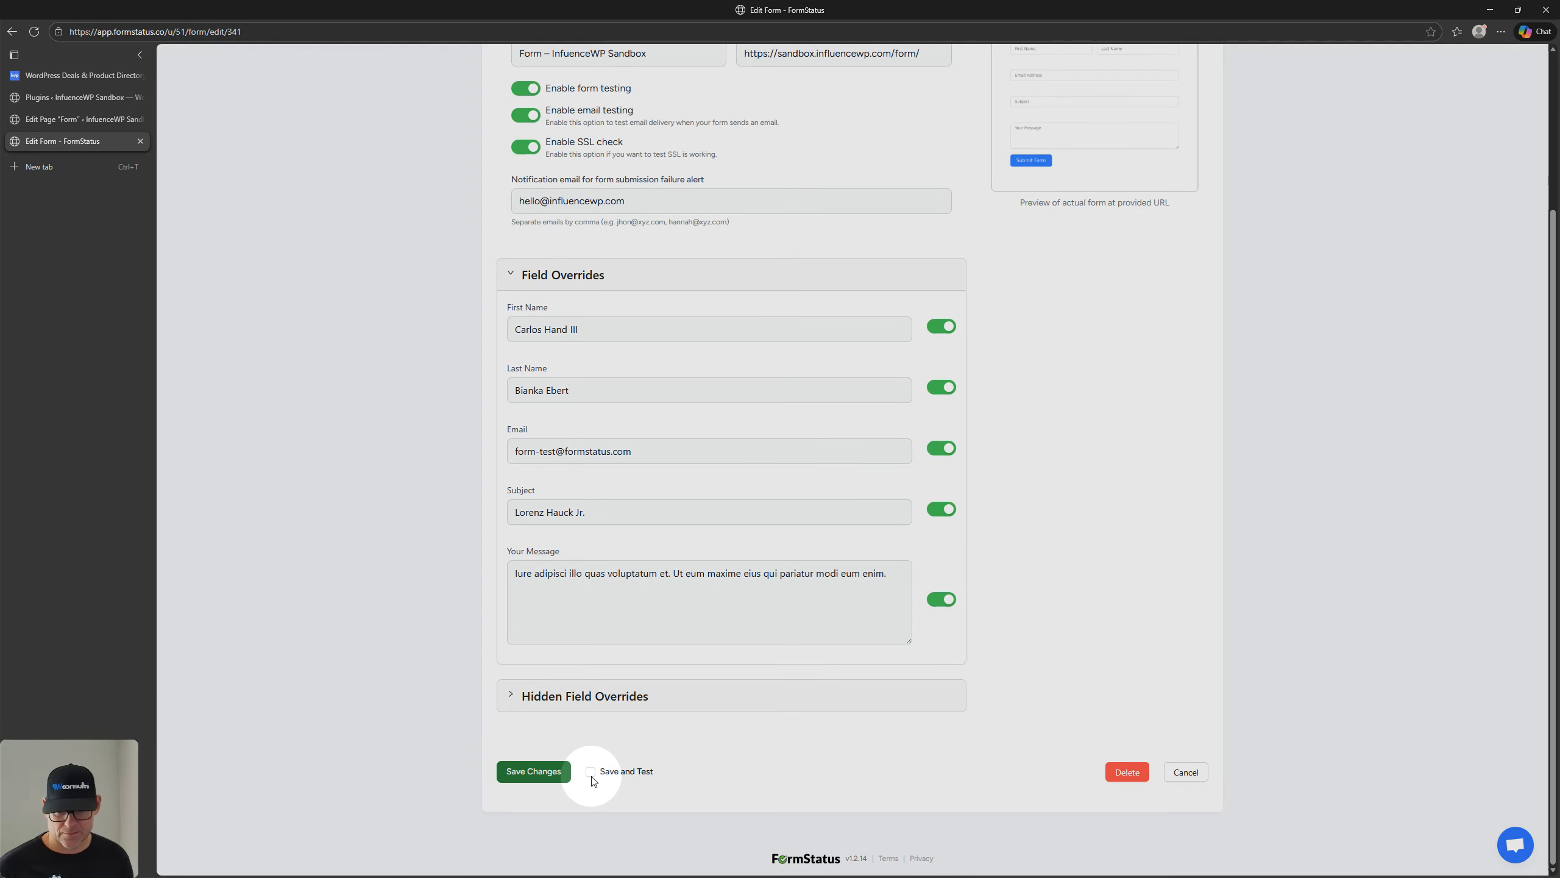
{"action": "left_click", "coordinate": [591, 776]}
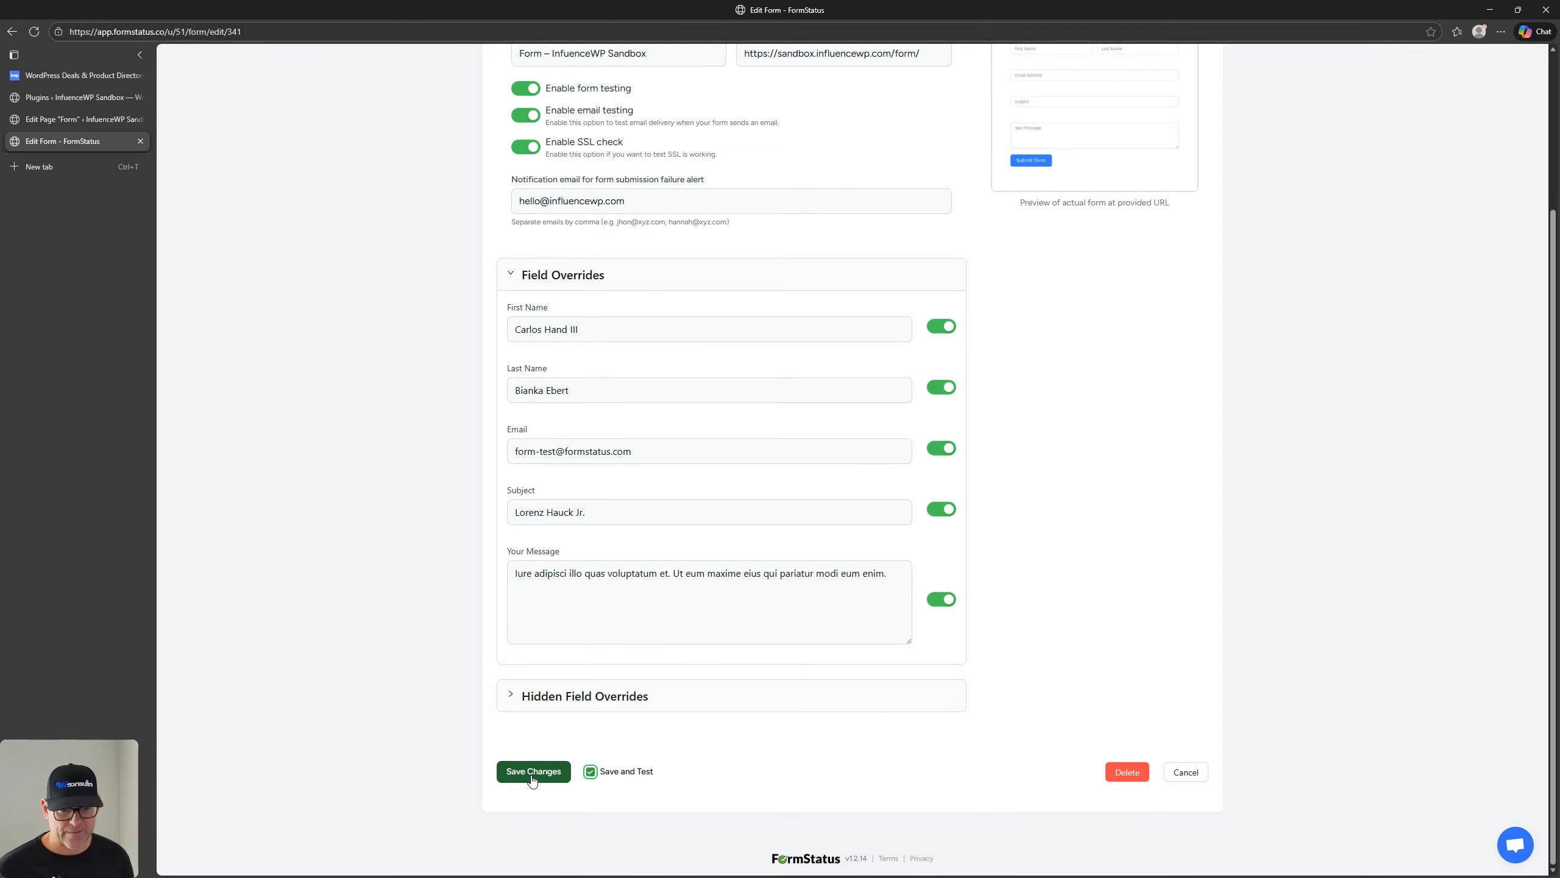
{"action": "left_click", "coordinate": [532, 780]}
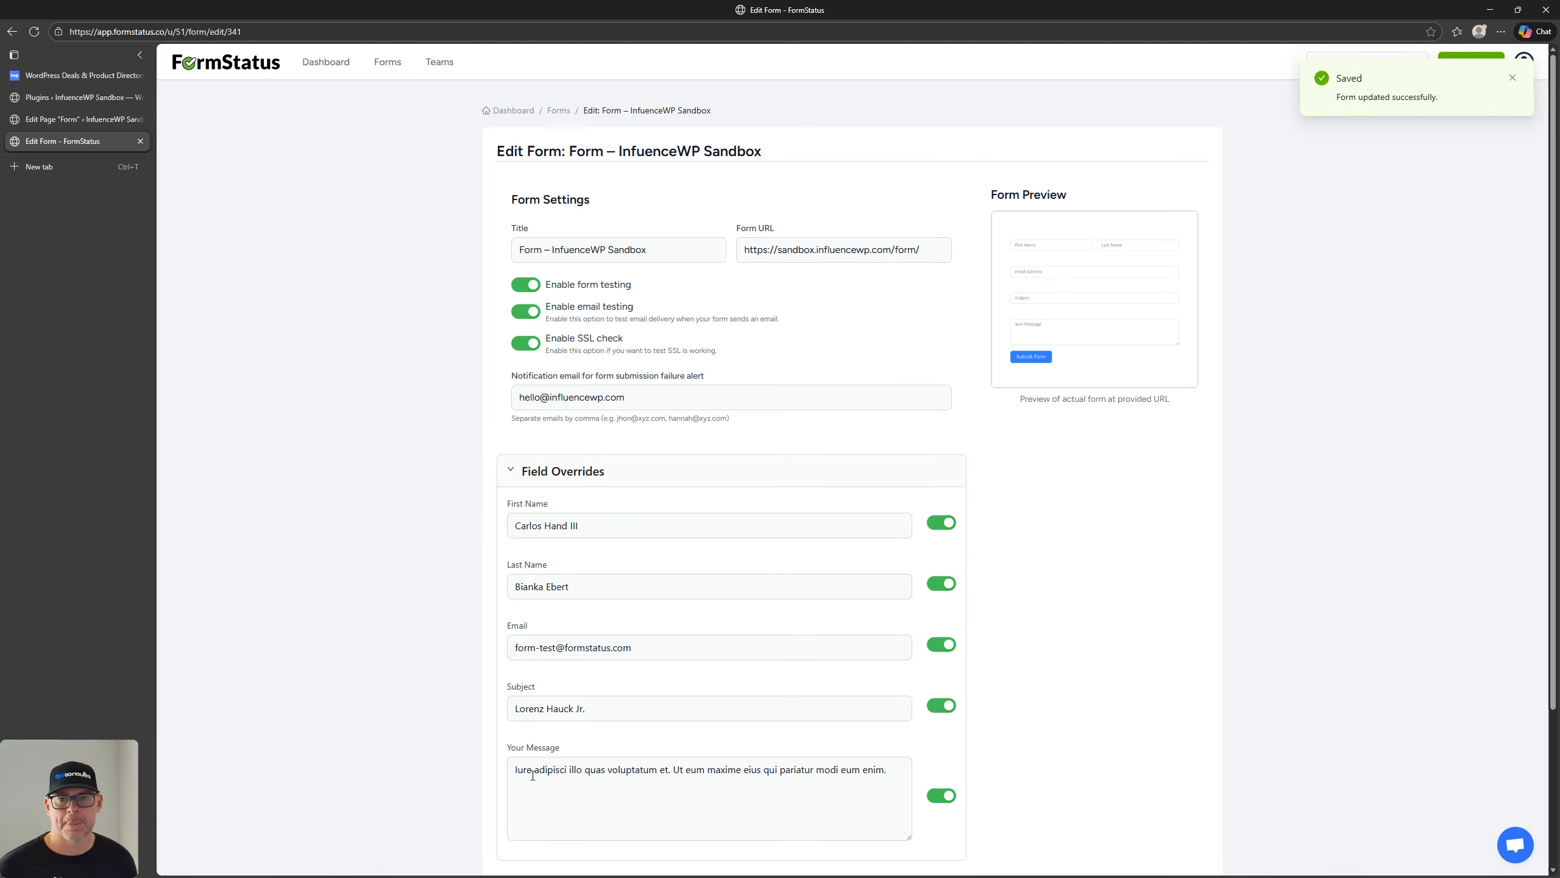
Open the form's test logs from the forms list and briefly expand and collapse the two older entries
{"action": "left_click", "coordinate": [557, 112]}
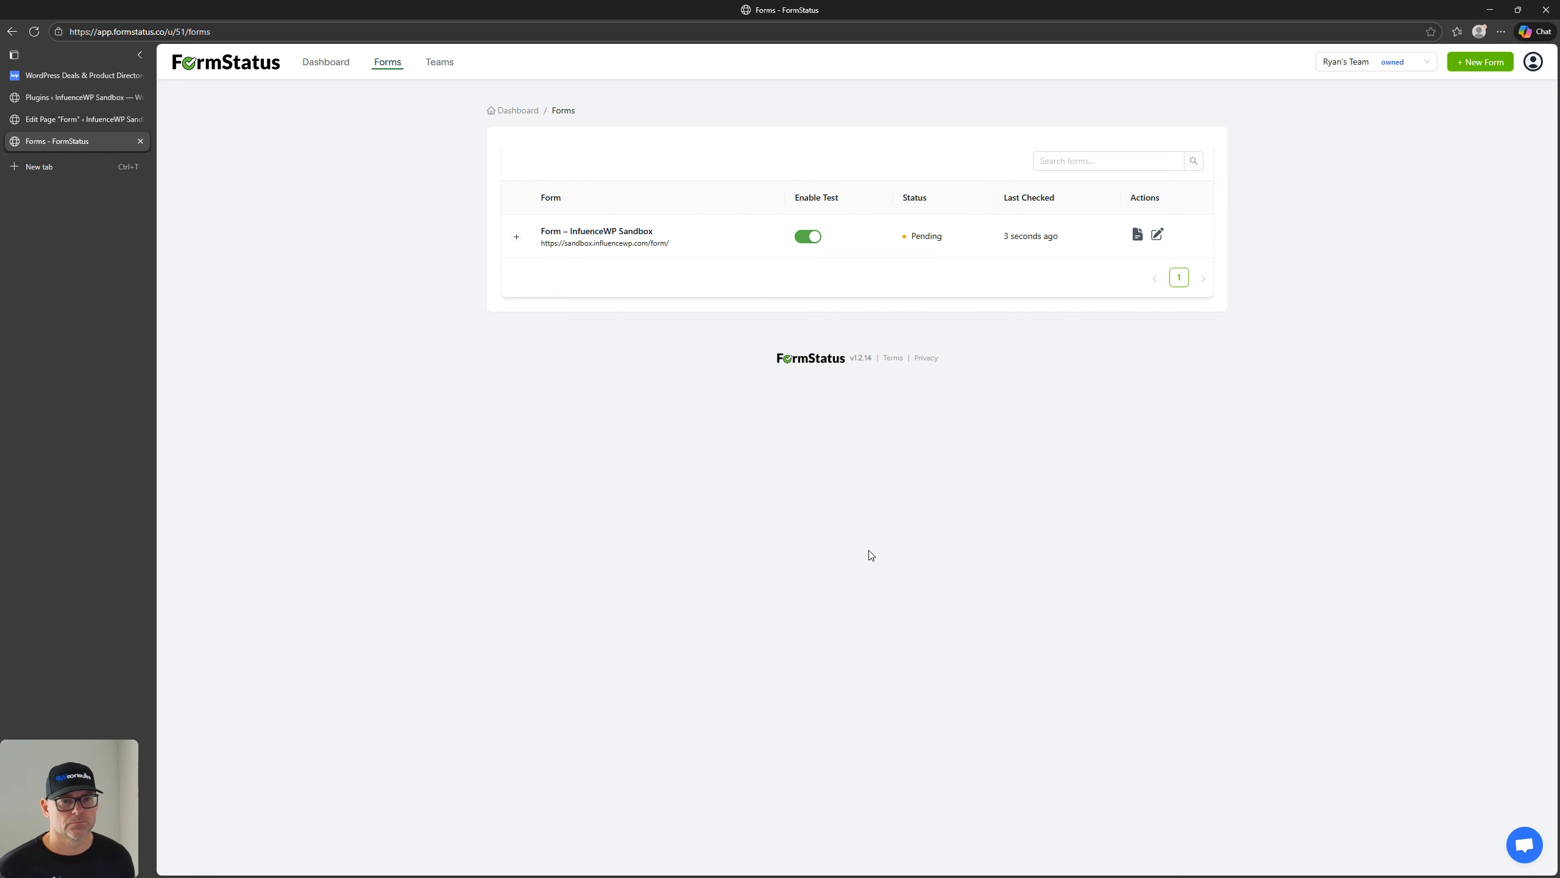
{"action": "left_click", "coordinate": [1138, 238]}
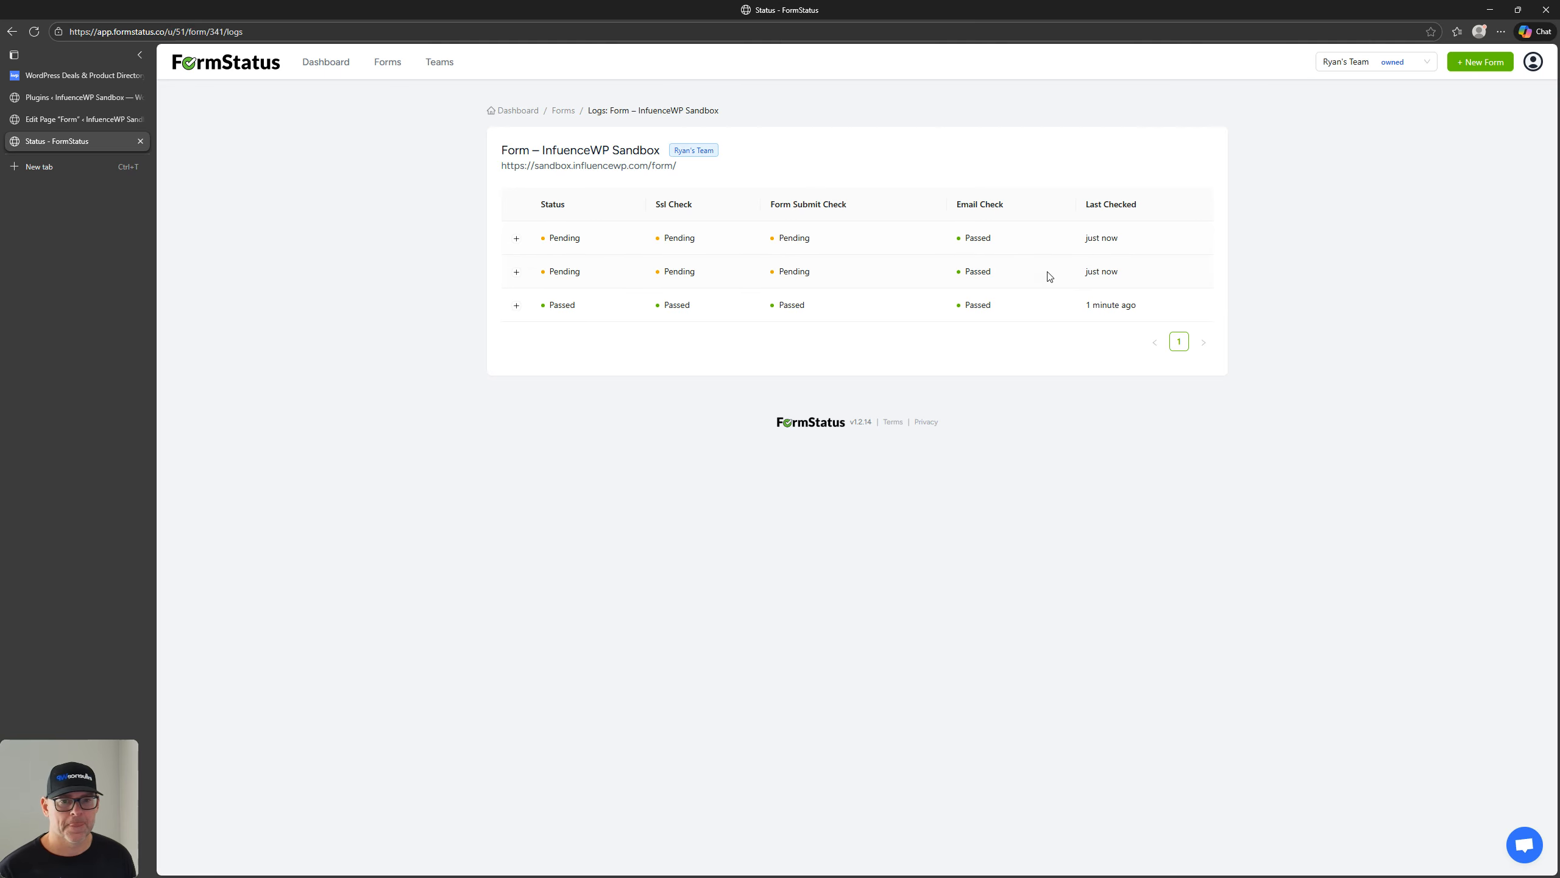
{"action": "left_click", "coordinate": [516, 272]}
{"action": "left_click", "coordinate": [515, 274]}
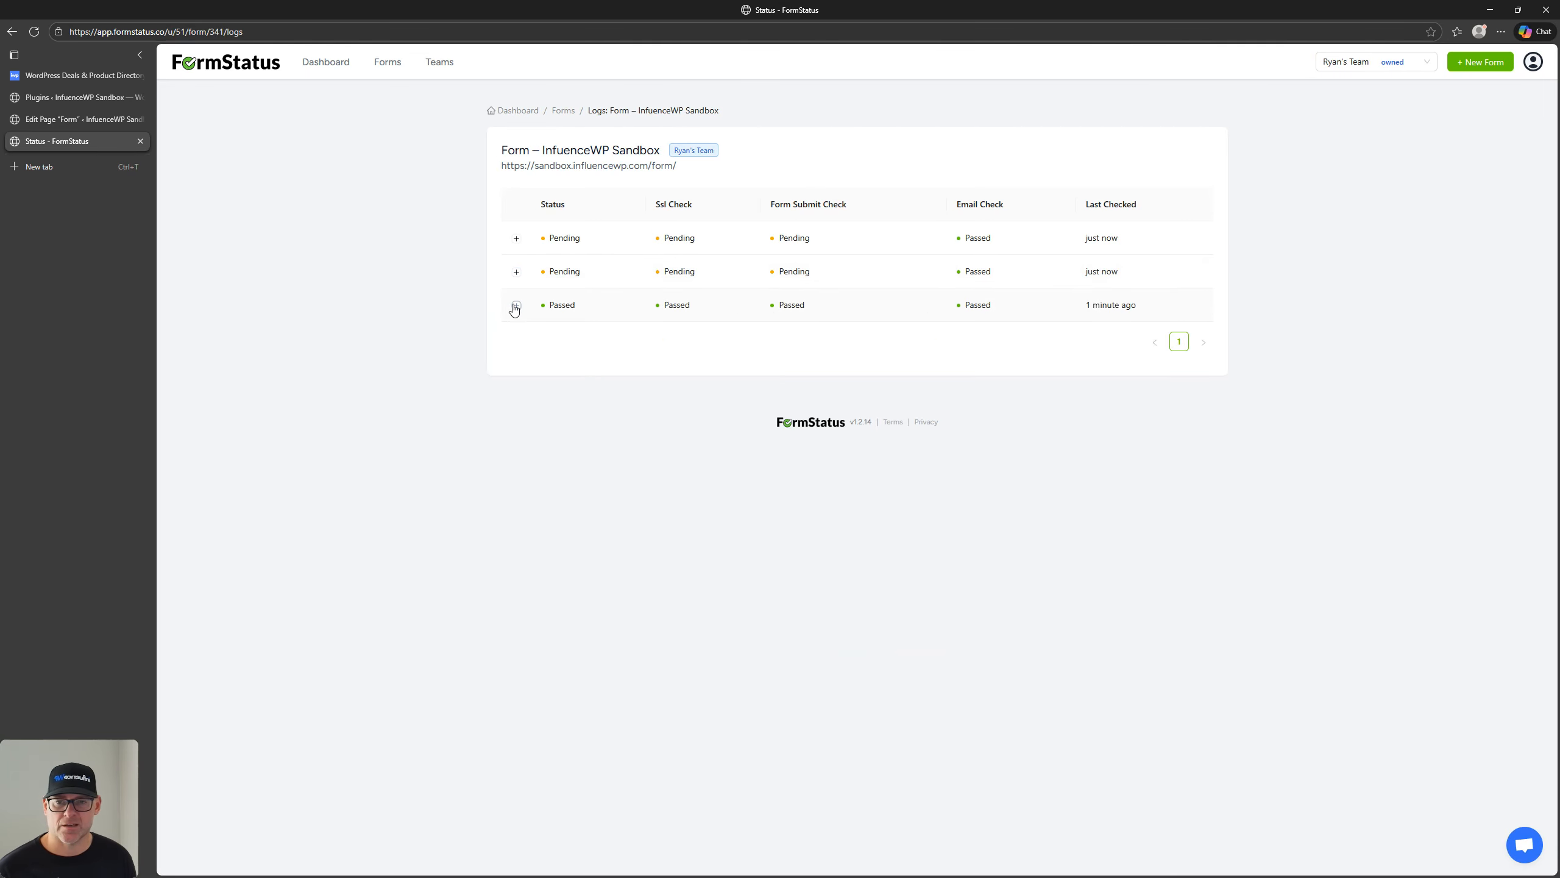
{"action": "left_click", "coordinate": [513, 306]}
{"action": "left_click", "coordinate": [512, 306]}
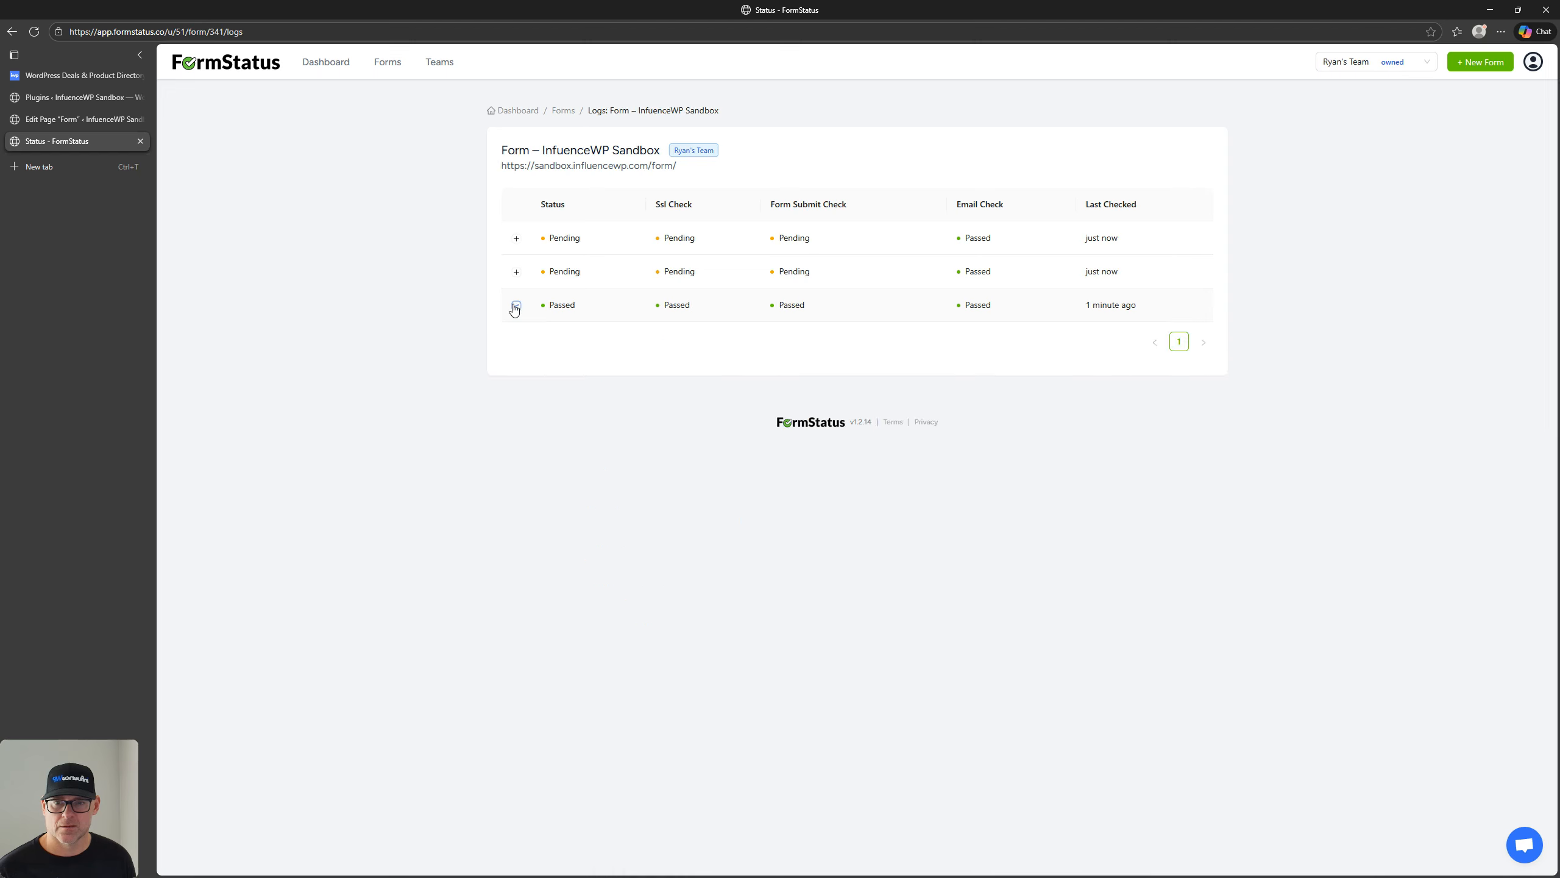
{"action": "left_click", "coordinate": [515, 274]}
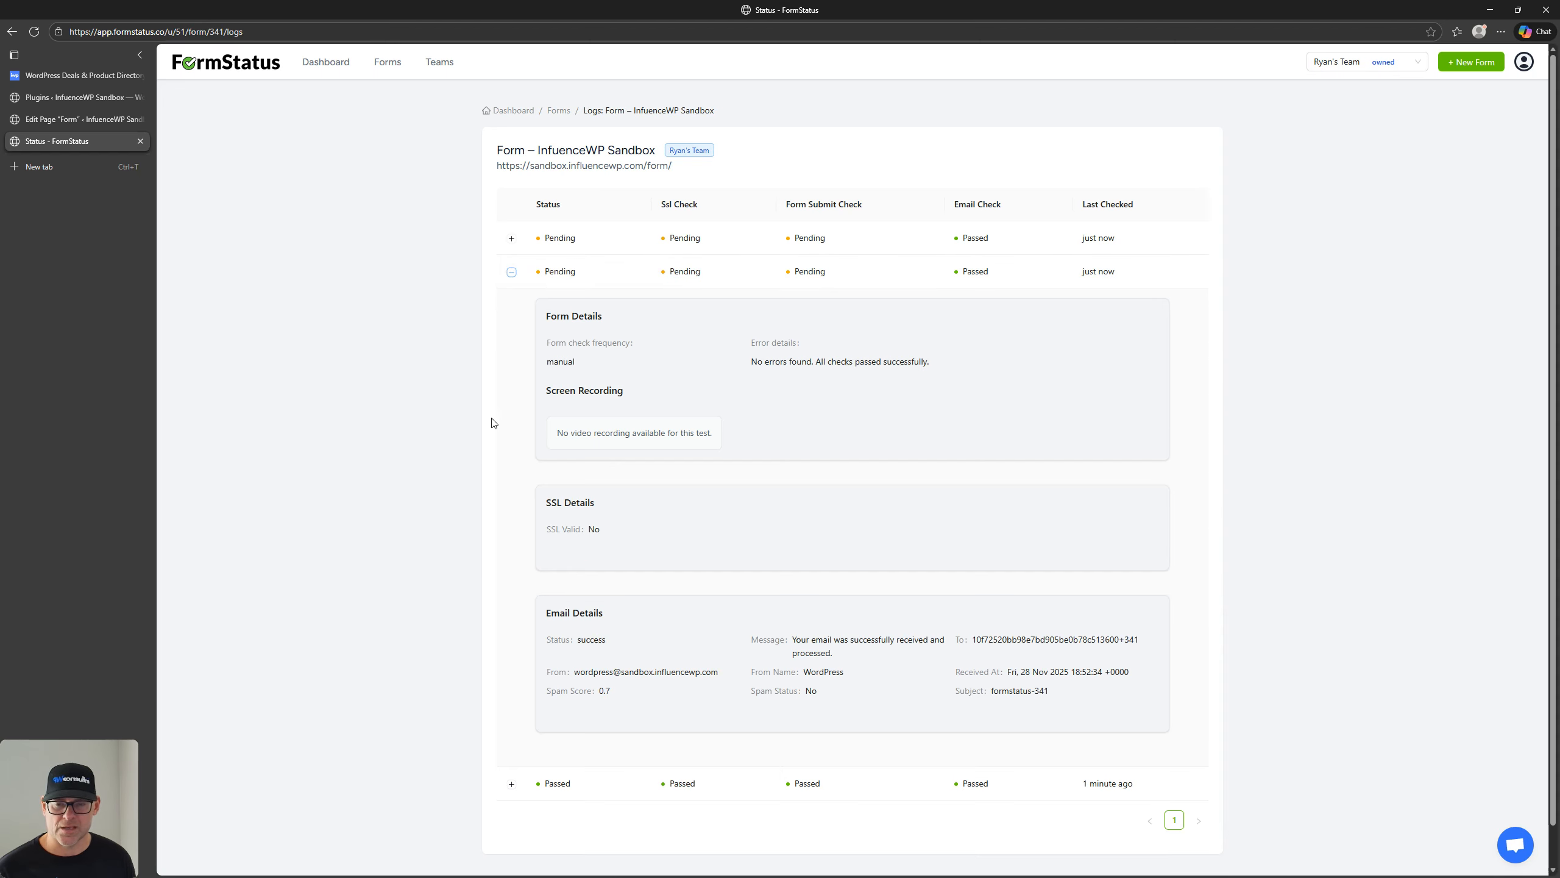
{"action": "left_click", "coordinate": [514, 274]}
{"action": "left_click", "coordinate": [514, 307]}
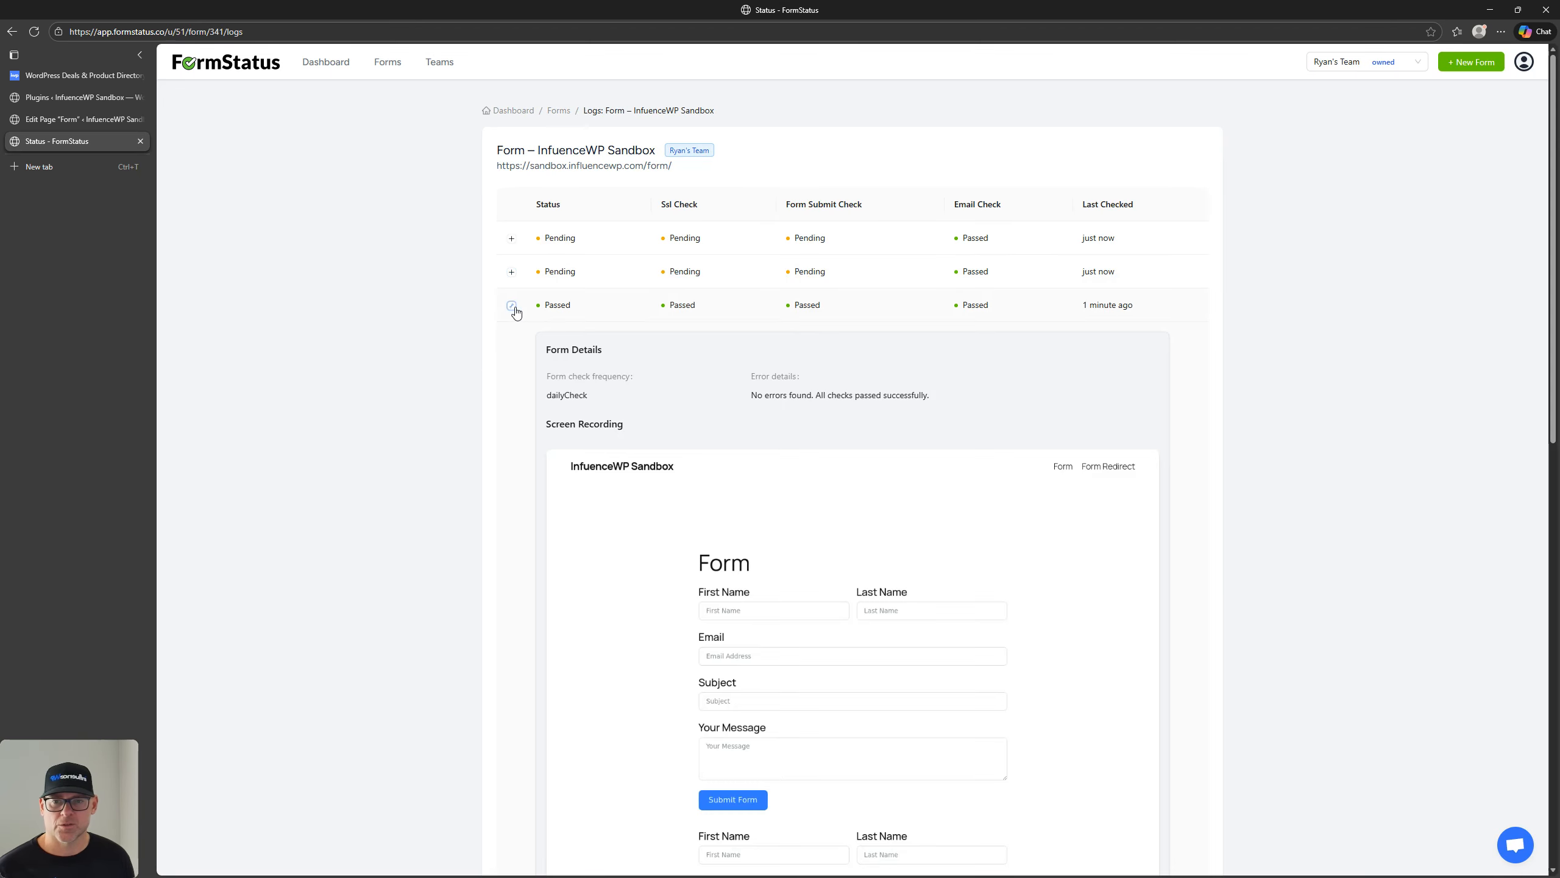
{"action": "left_click", "coordinate": [514, 307]}
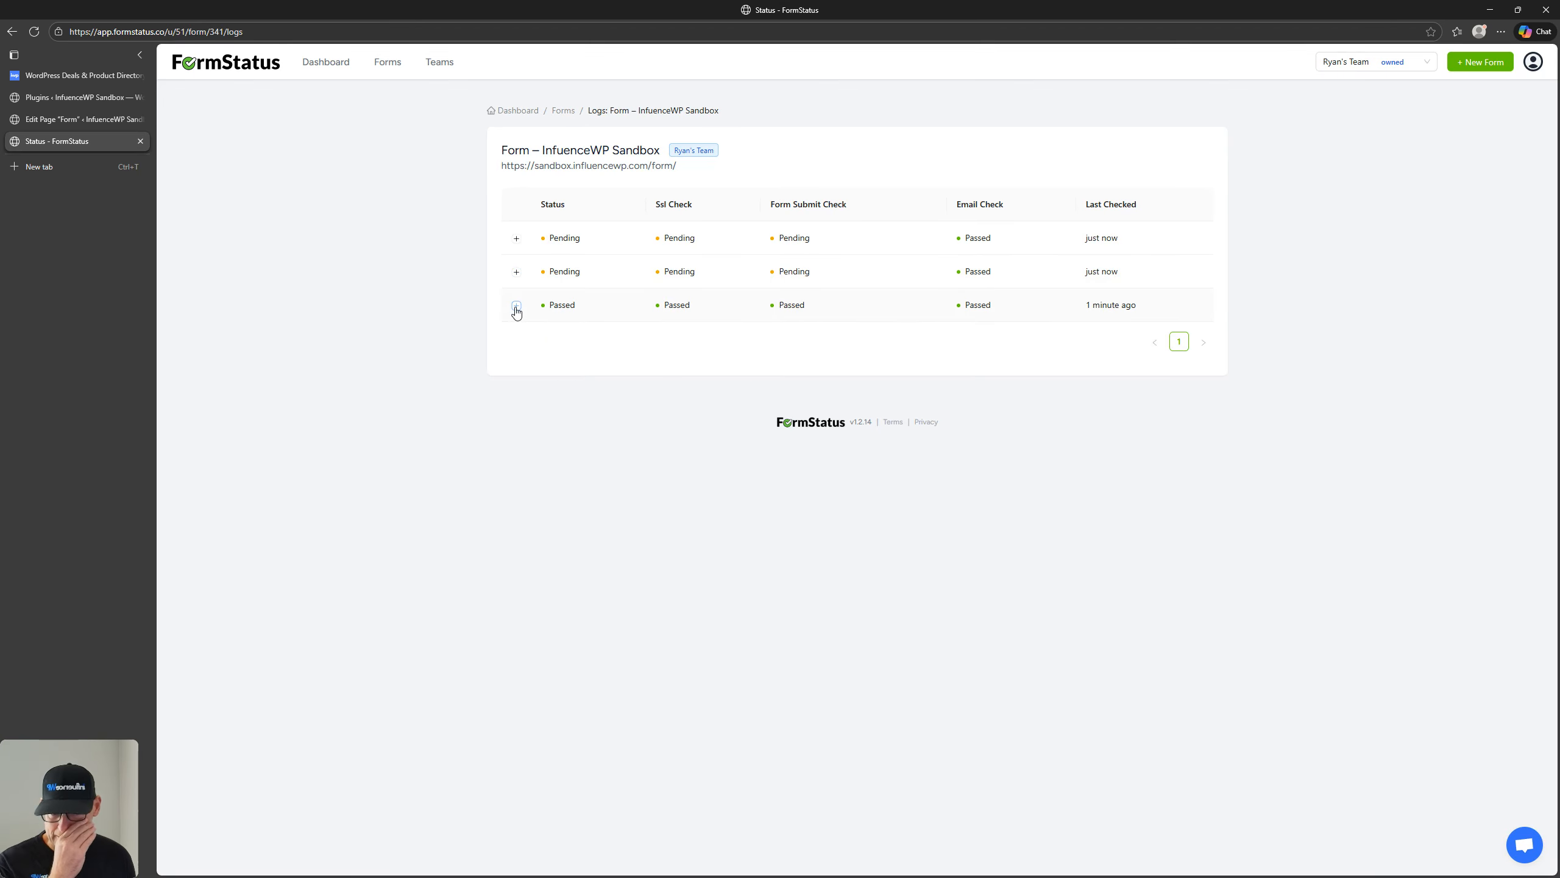
Examine the oldest log entry's screen recording, SSL details and email details, and collapse it again
{"action": "left_click", "coordinate": [517, 308]}
{"action": "scroll", "coordinate": [494, 349], "scroll_direction": "down", "scroll_amount": 4}
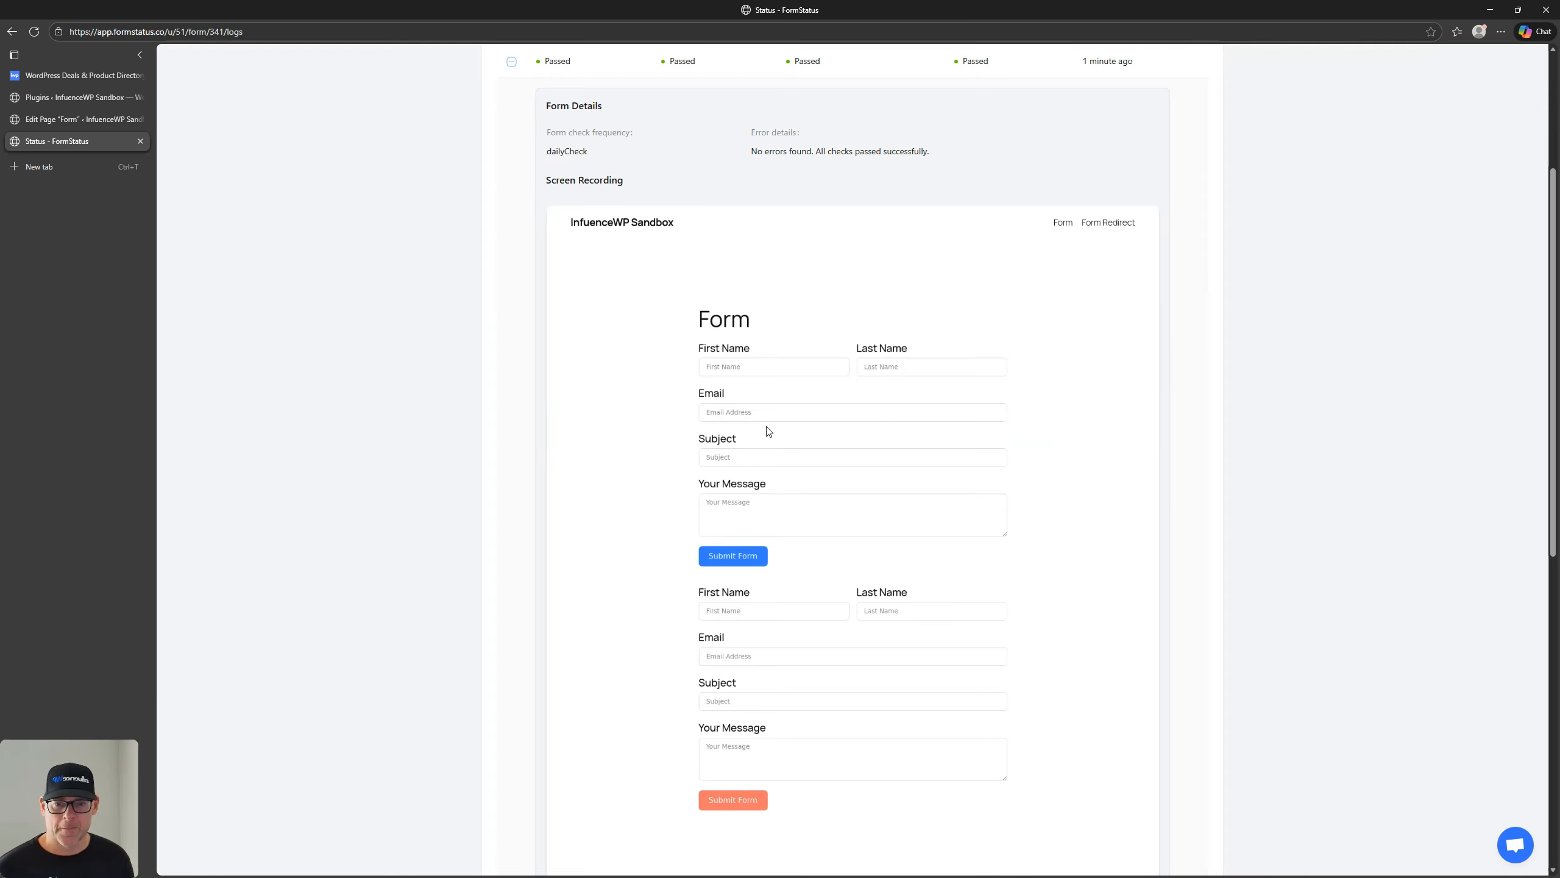
{"action": "scroll", "coordinate": [739, 600], "scroll_direction": "down", "scroll_amount": 3}
{"action": "scroll", "coordinate": [779, 460], "scroll_direction": "up", "scroll_amount": 2}
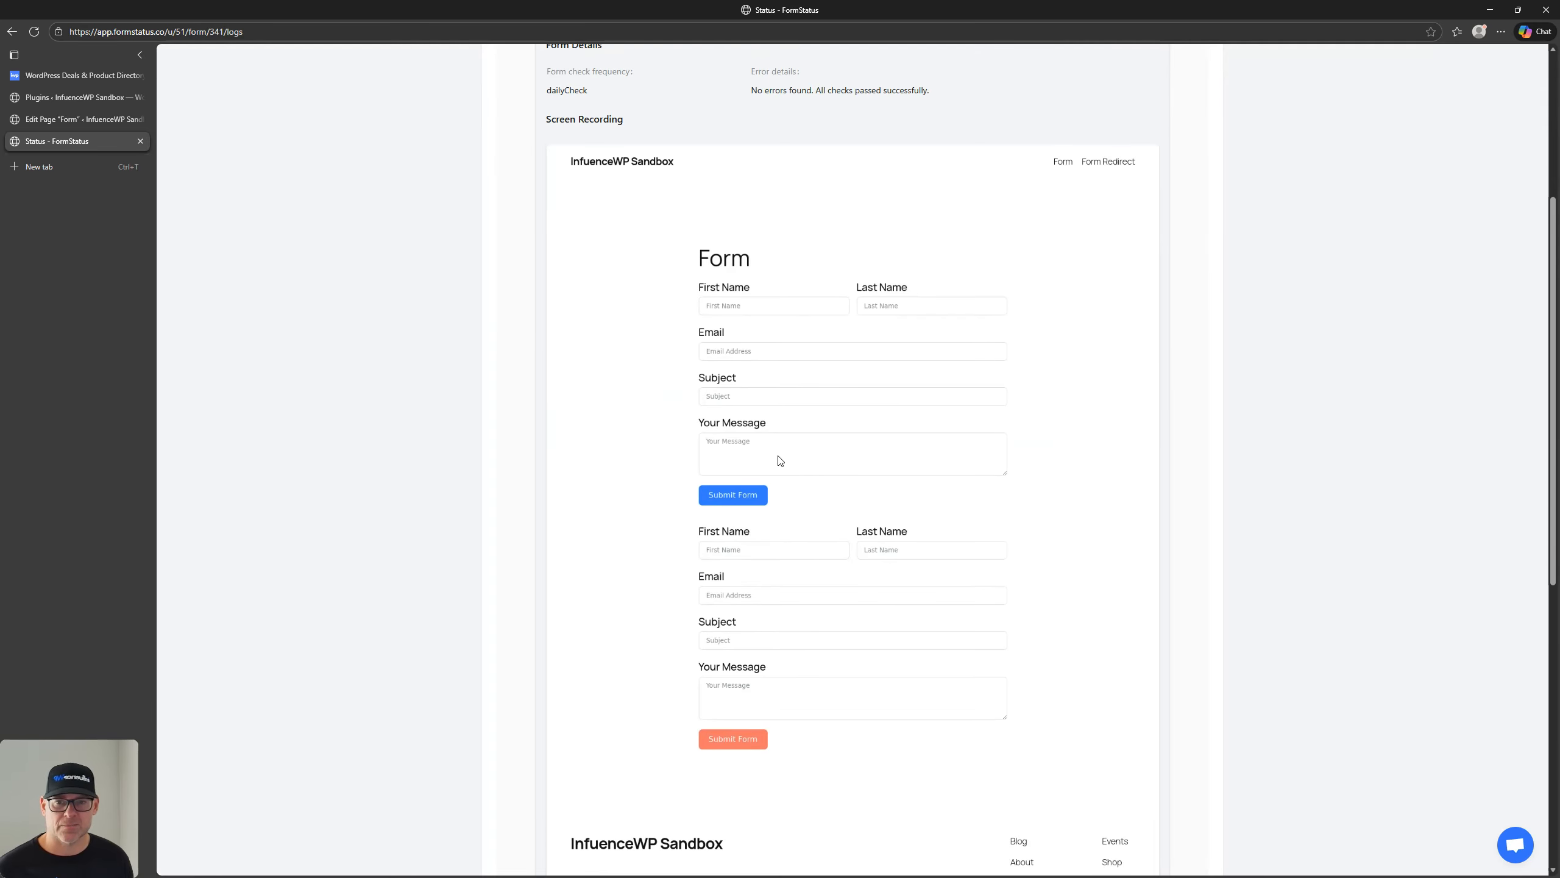
{"action": "scroll", "coordinate": [768, 443], "scroll_direction": "up", "scroll_amount": 1}
{"action": "scroll", "coordinate": [765, 437], "scroll_direction": "down", "scroll_amount": 10}
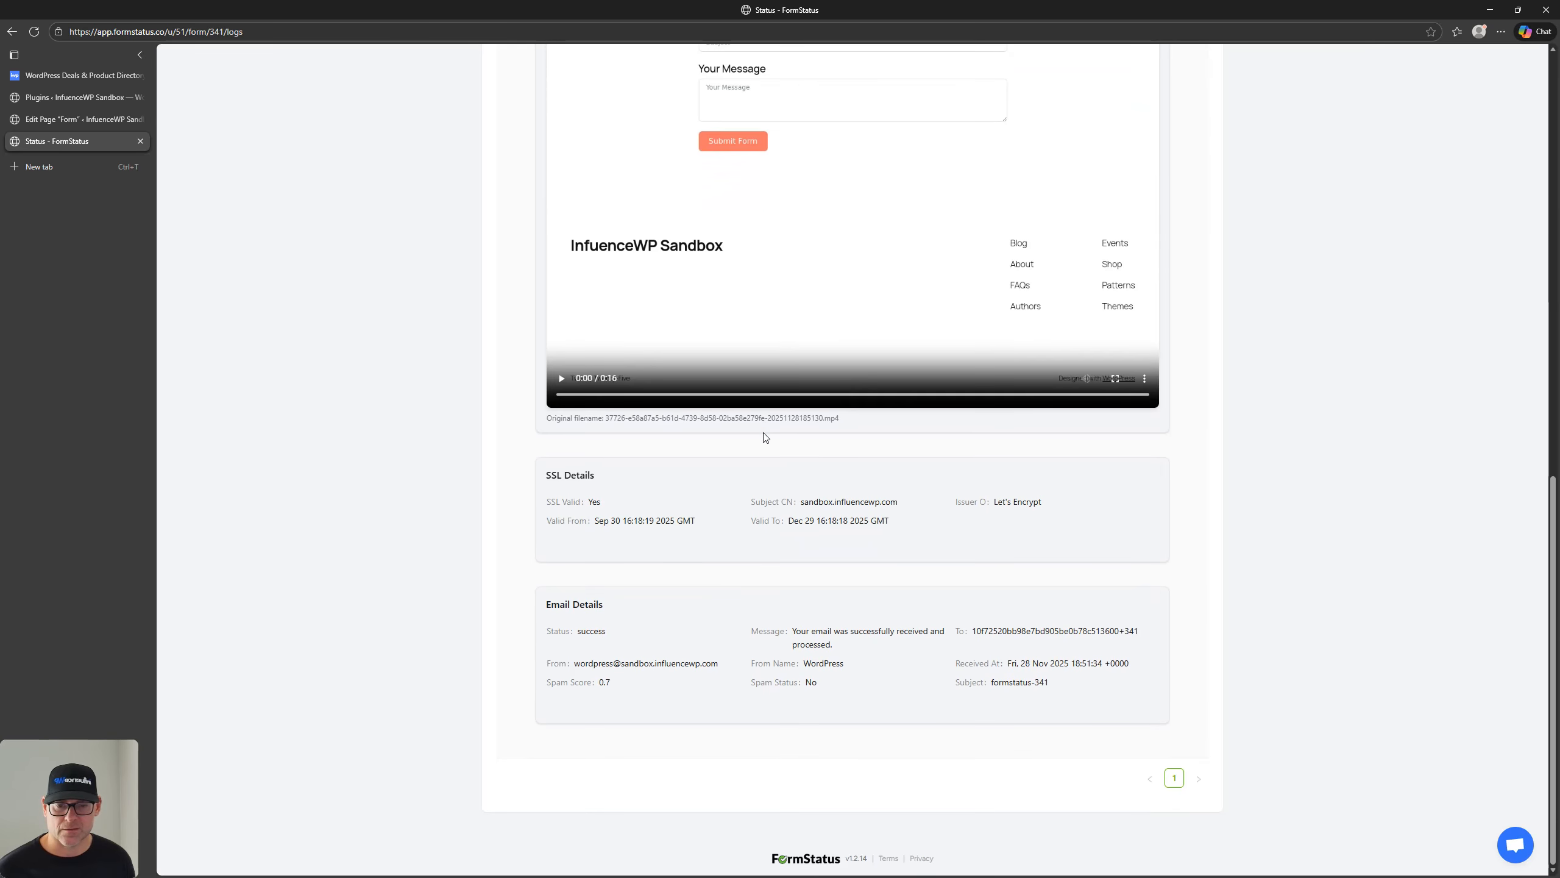
{"action": "scroll", "coordinate": [756, 446], "scroll_direction": "up", "scroll_amount": 11}
{"action": "left_click", "coordinate": [515, 134]}
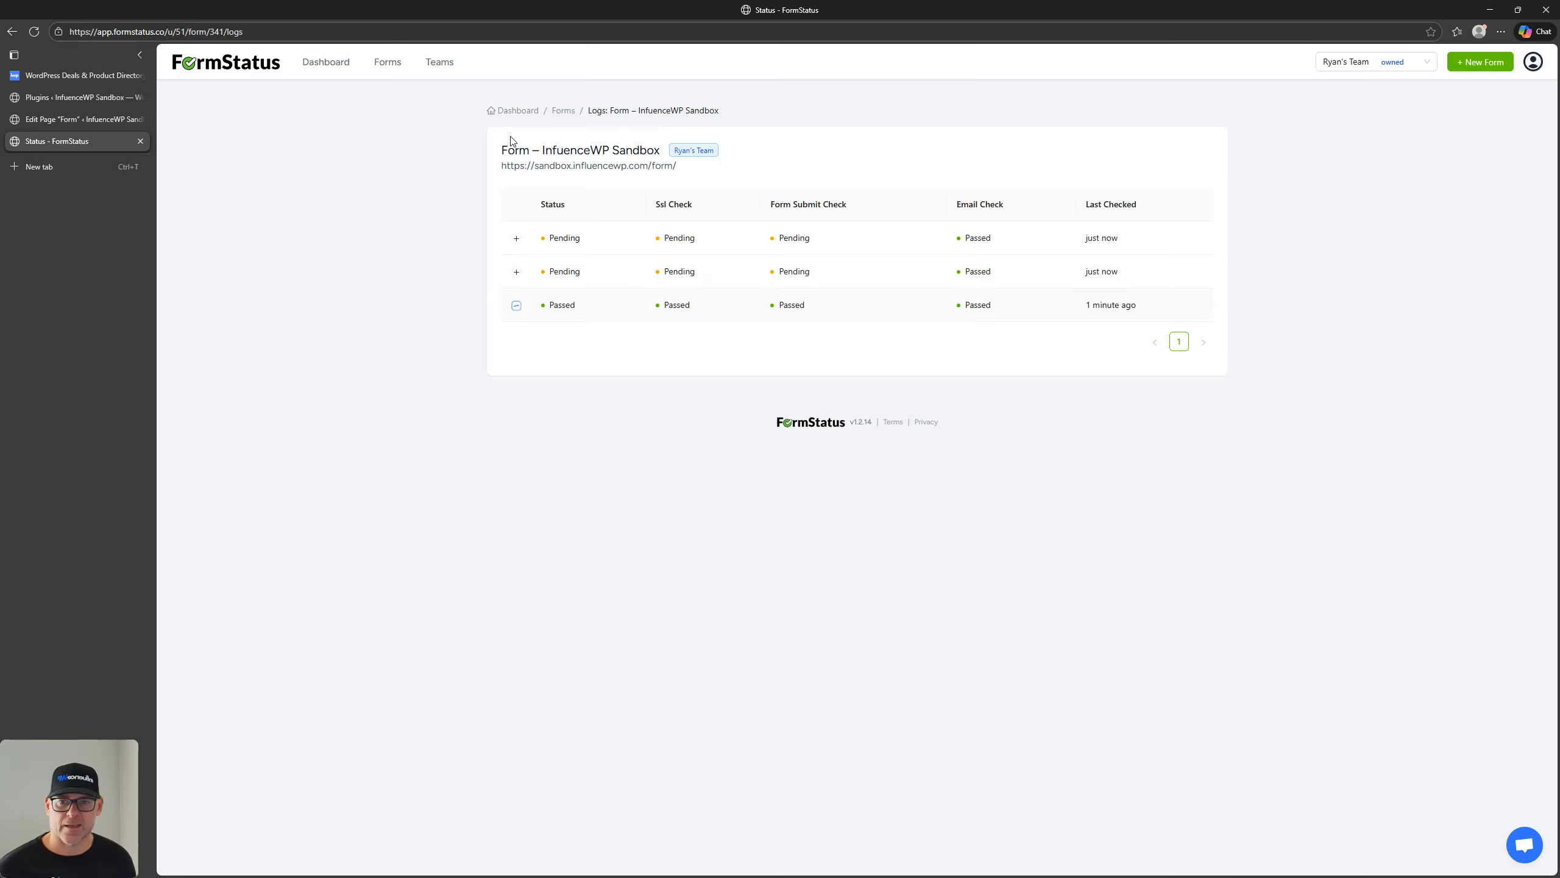
Examine the form, SSL and email details of the second log entry, a manual test, and collapse it
{"action": "left_click", "coordinate": [516, 272]}
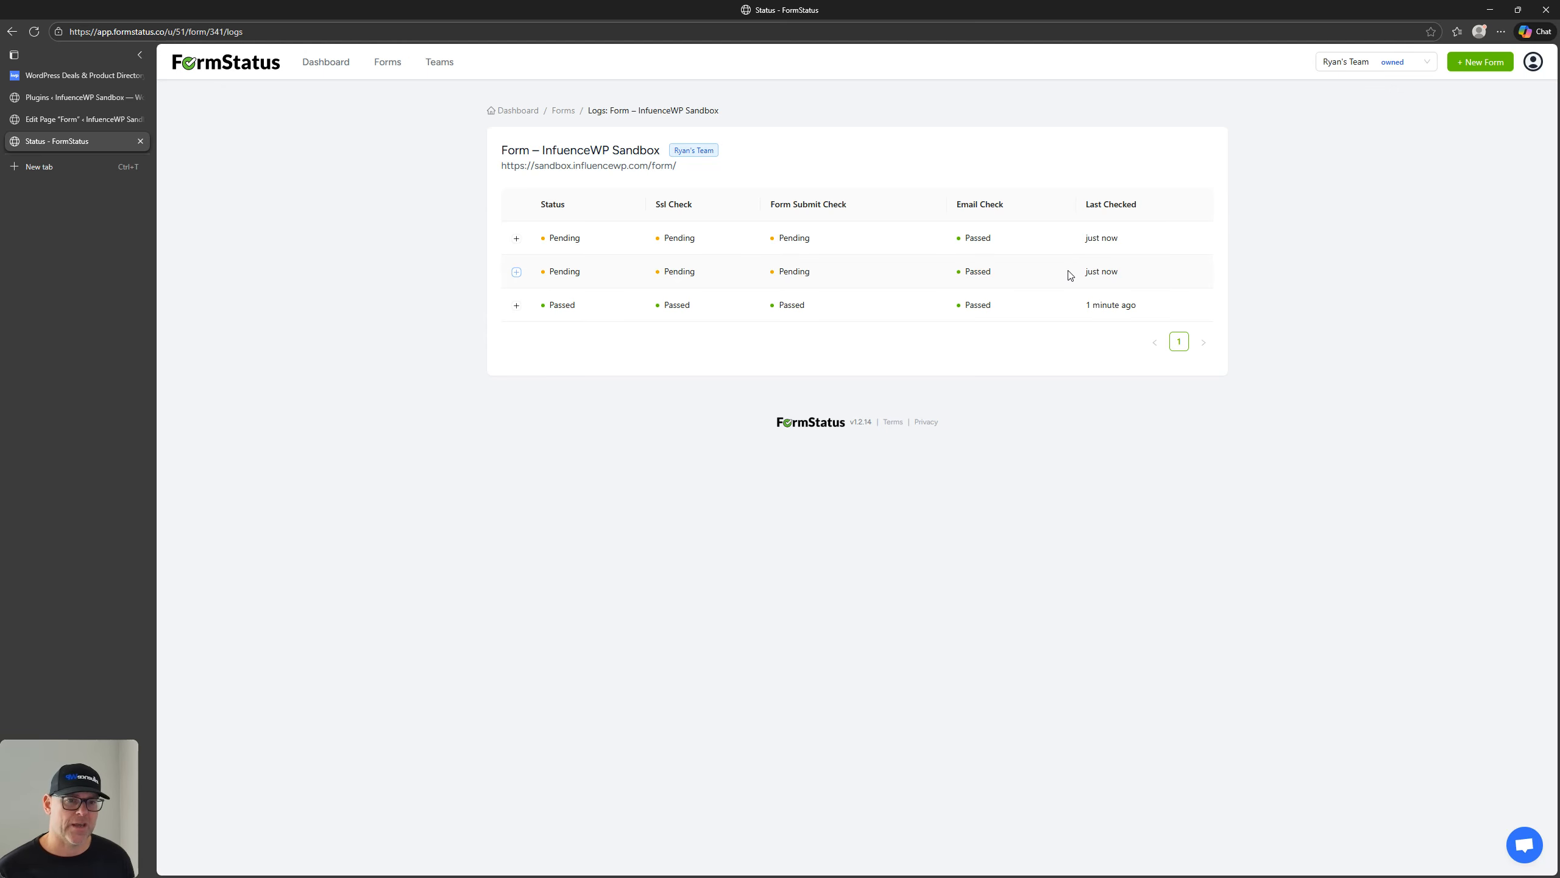
{"action": "left_click", "coordinate": [516, 272]}
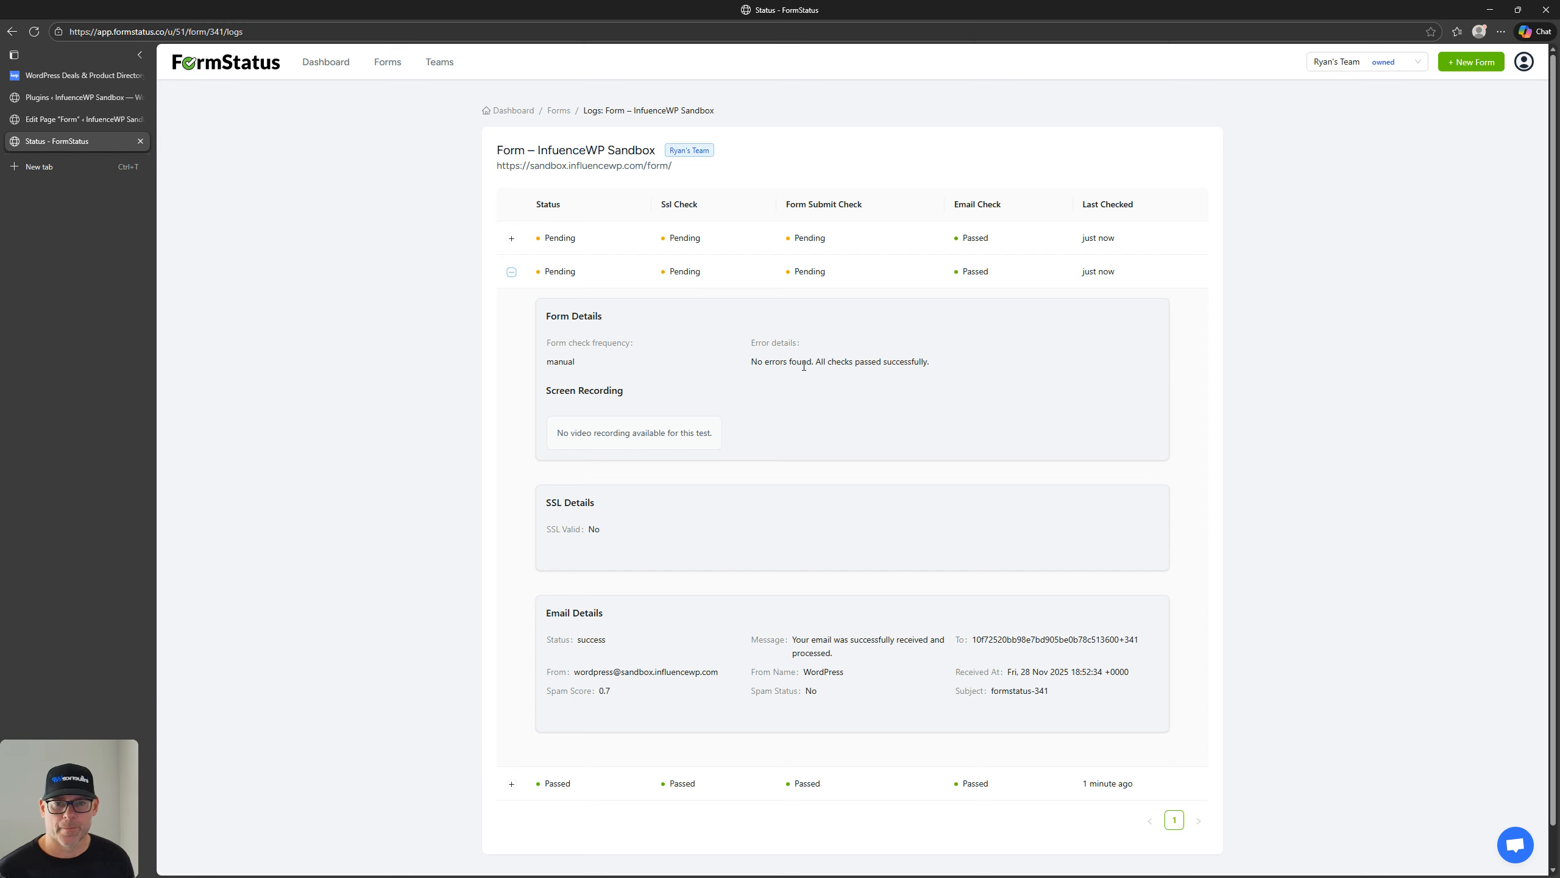
{"action": "key", "text": "ctrl"}
{"action": "key", "text": "ctrl"}
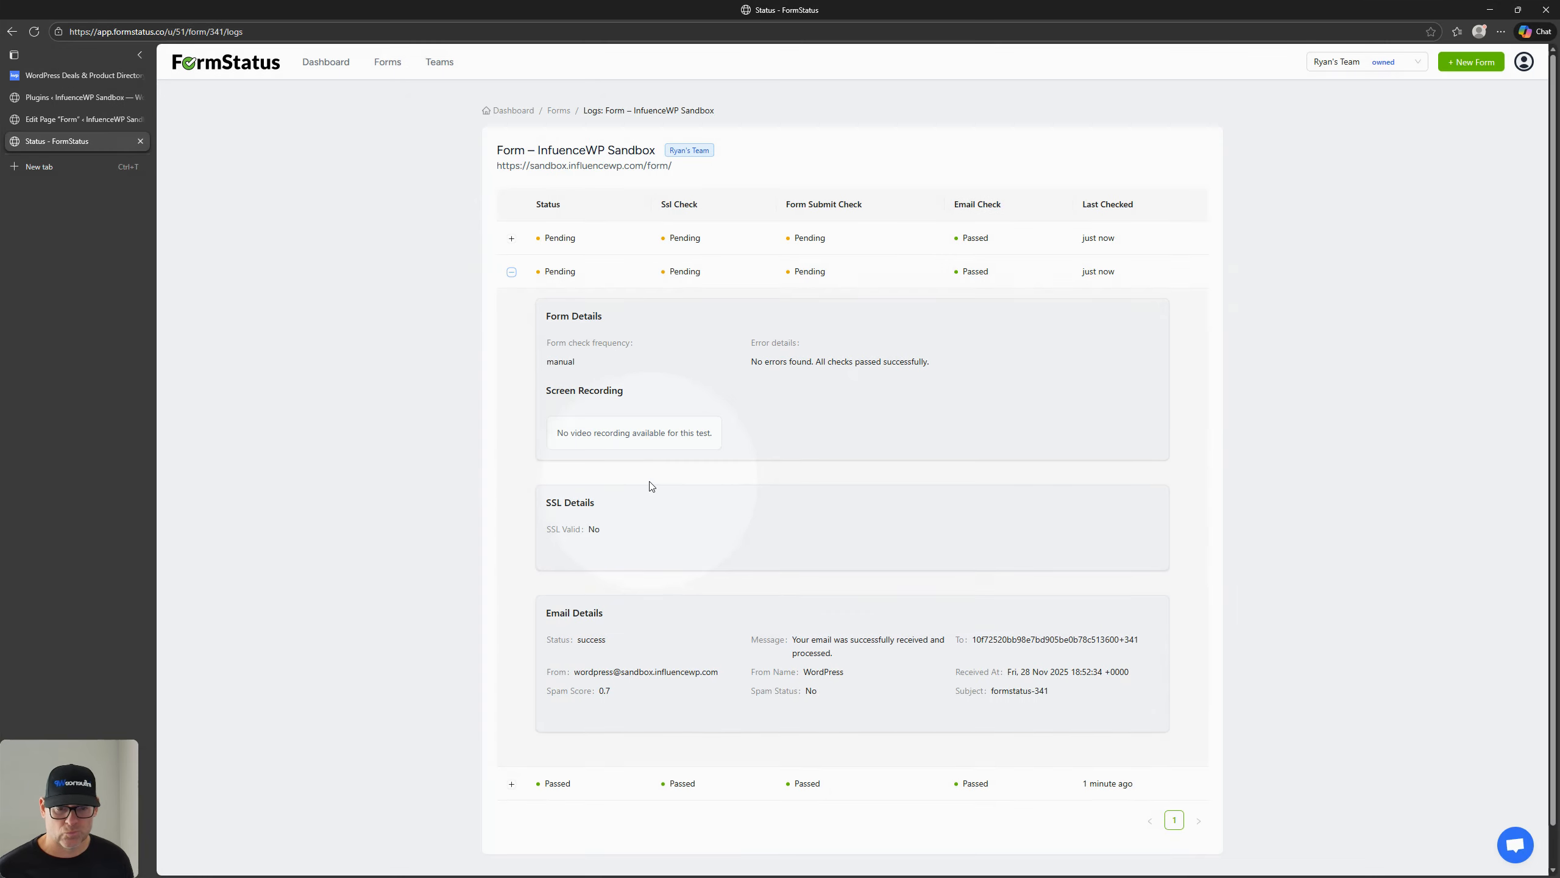
{"action": "scroll", "coordinate": [575, 578], "scroll_direction": "down", "scroll_amount": 1}
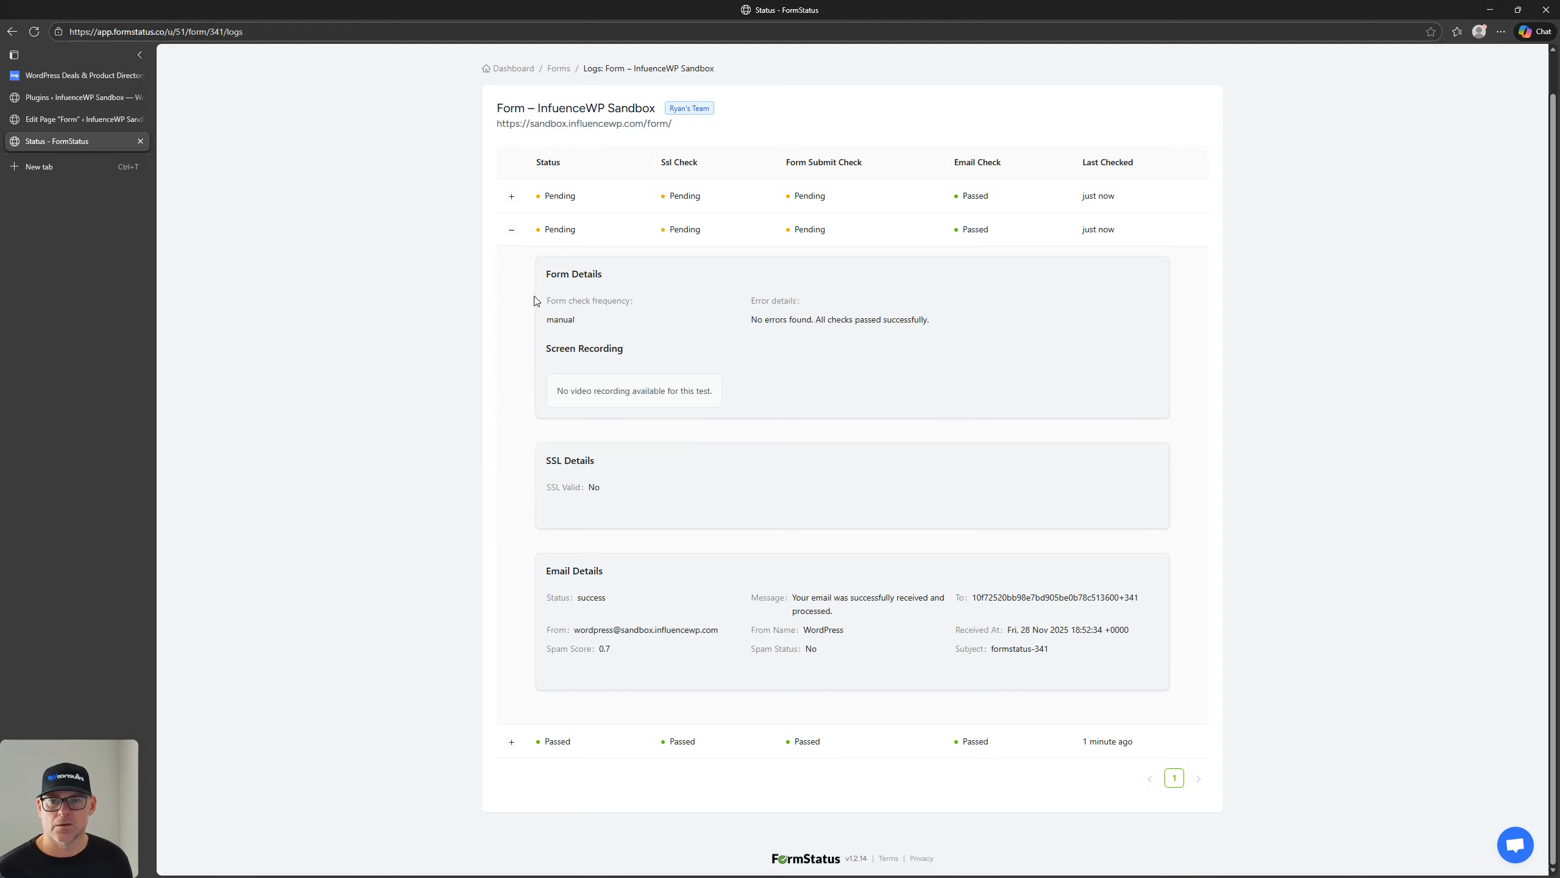
{"action": "left_click", "coordinate": [512, 229]}
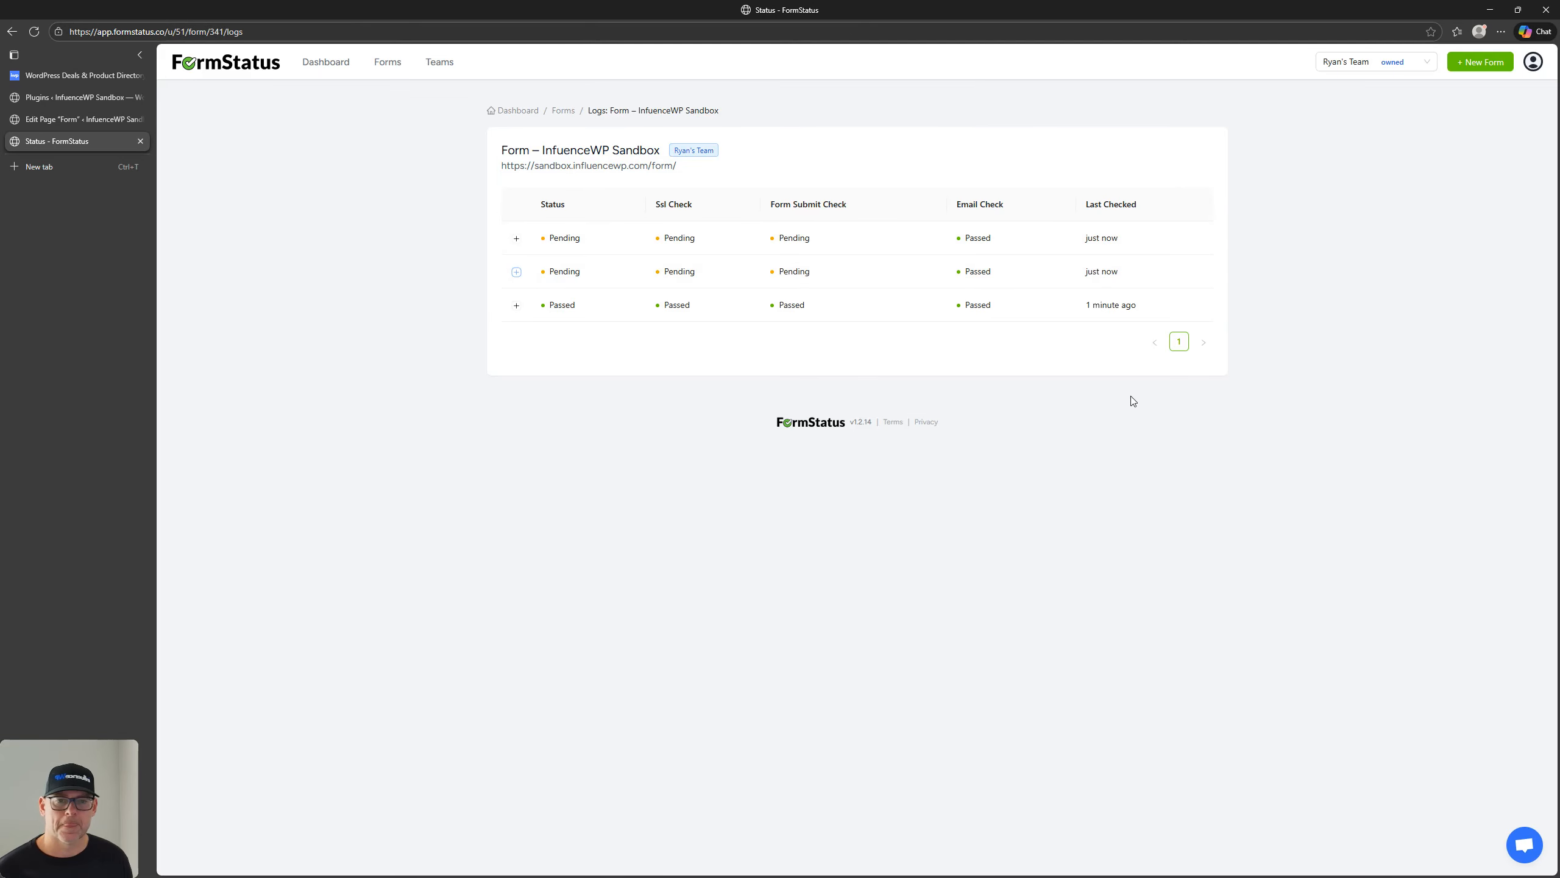
Reload the test logs and look through the newest test's form details and screen recording
{"action": "left_click", "coordinate": [34, 32]}
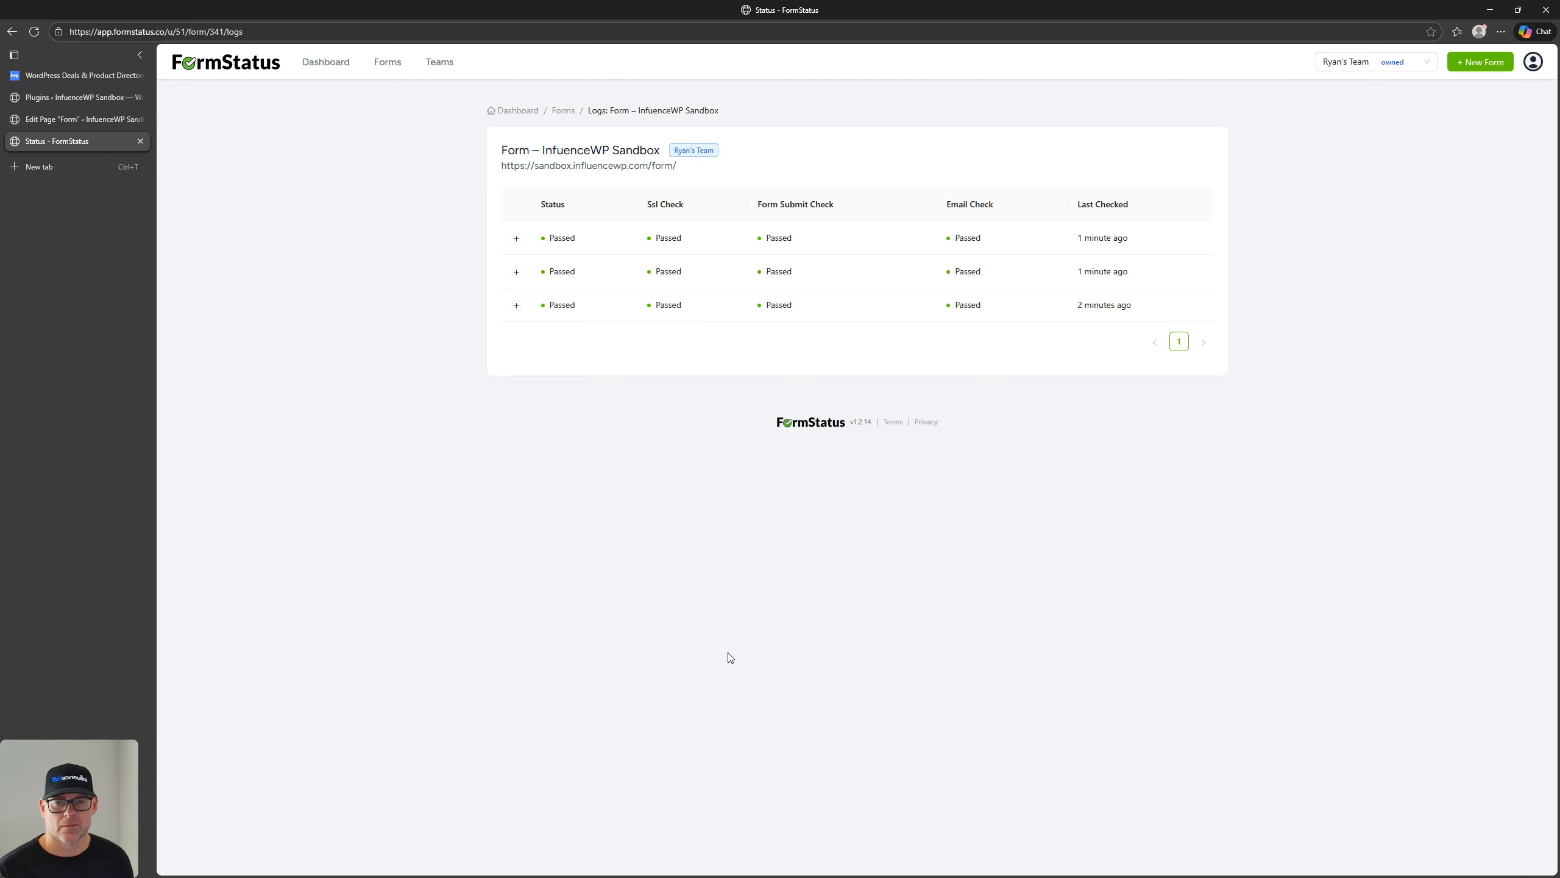
{"action": "left_click", "coordinate": [517, 238]}
{"action": "scroll", "coordinate": [519, 252], "scroll_direction": "down", "scroll_amount": 7}
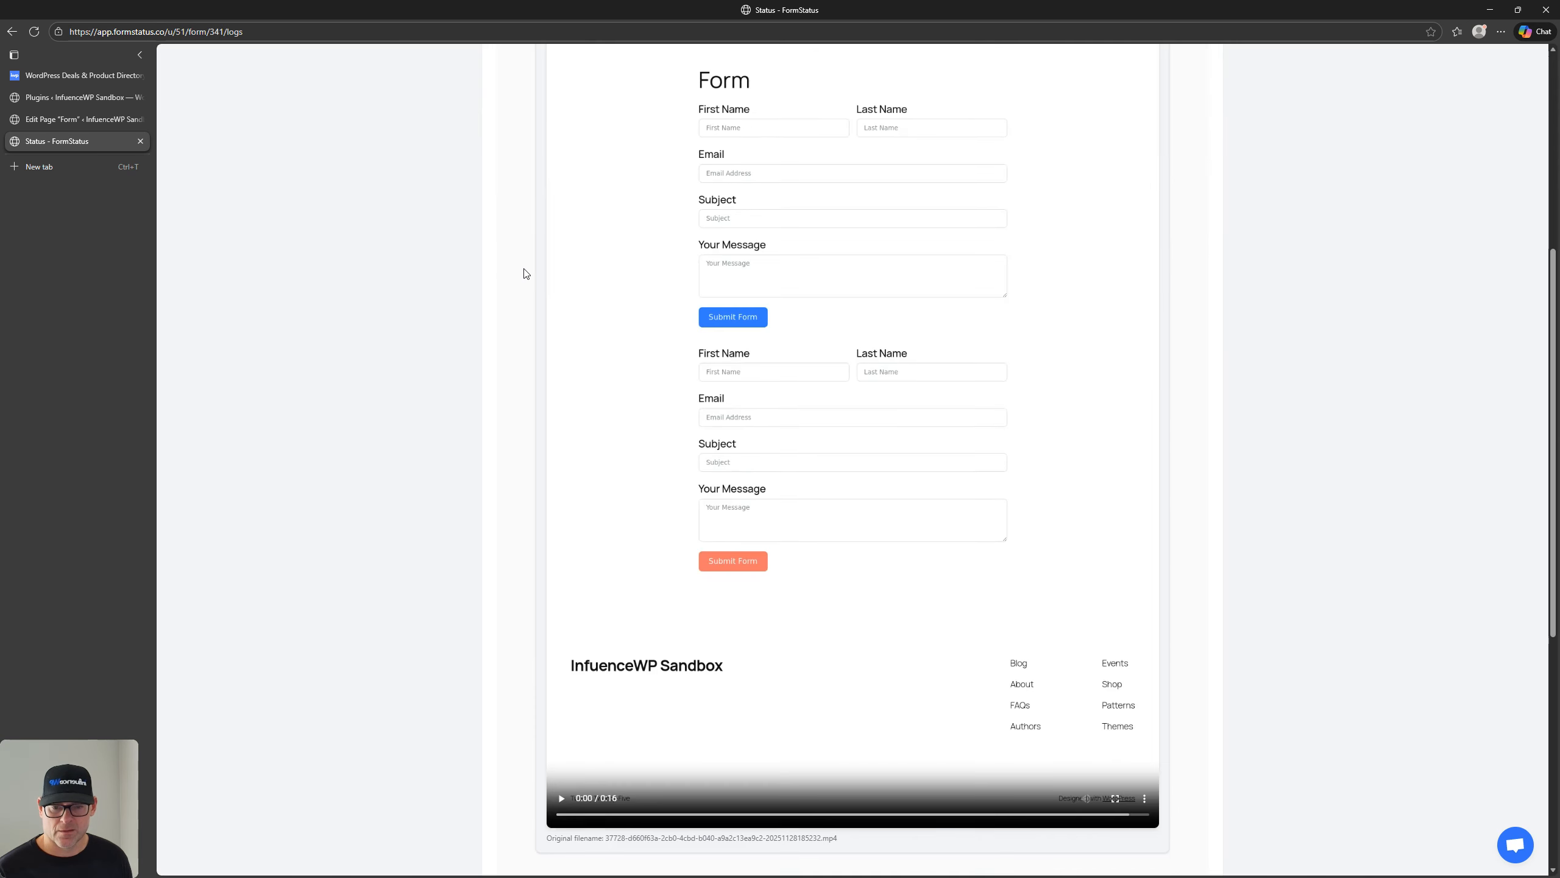
{"action": "scroll", "coordinate": [520, 251], "scroll_direction": "up", "scroll_amount": 5}
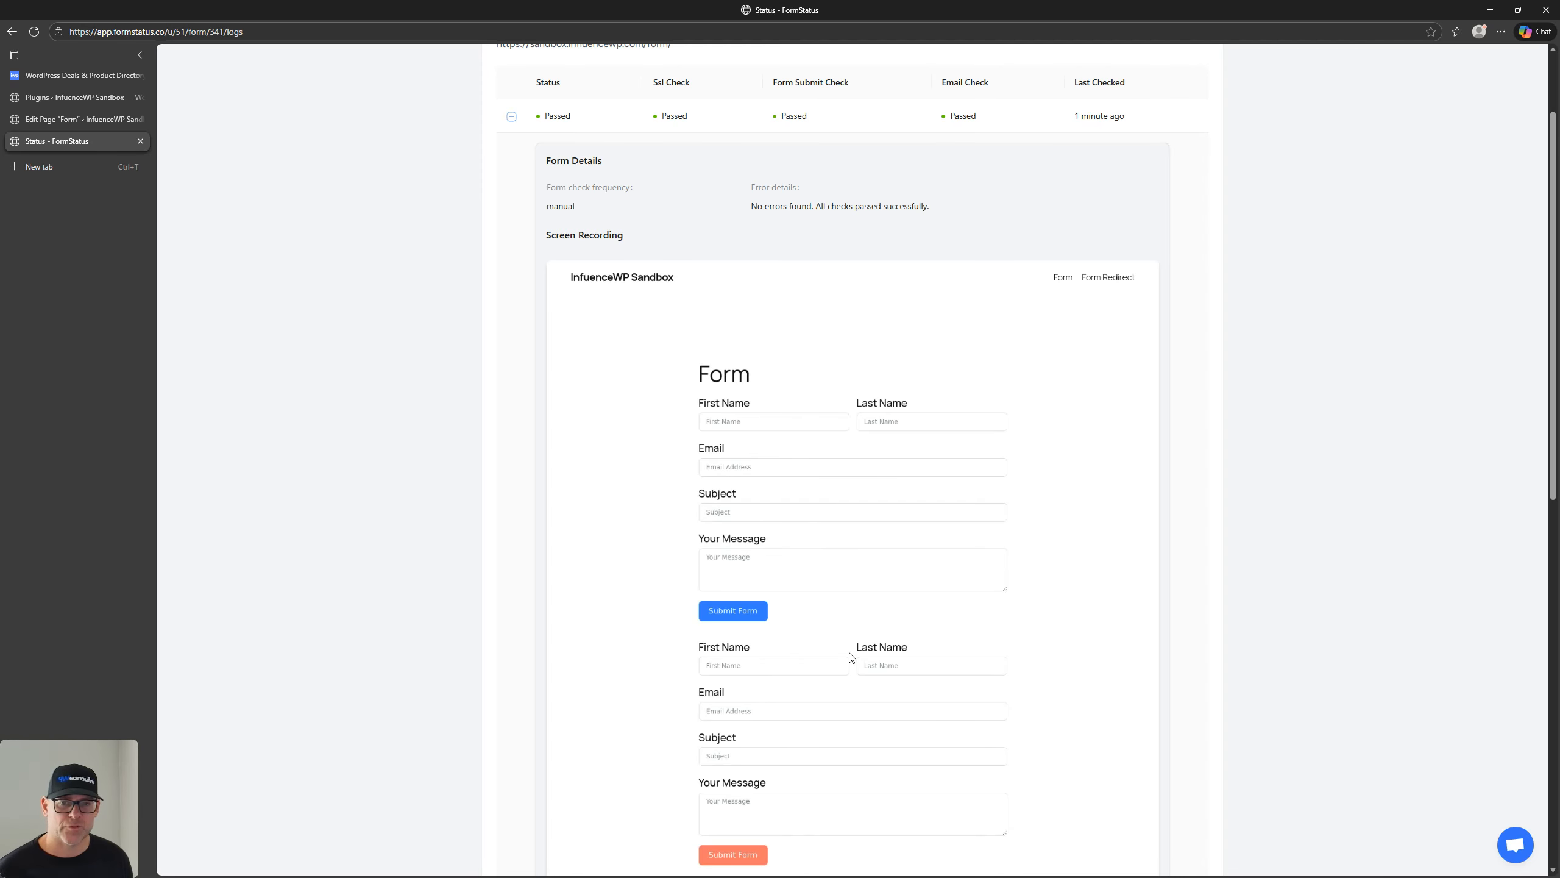
{"action": "left_click", "coordinate": [512, 119]}
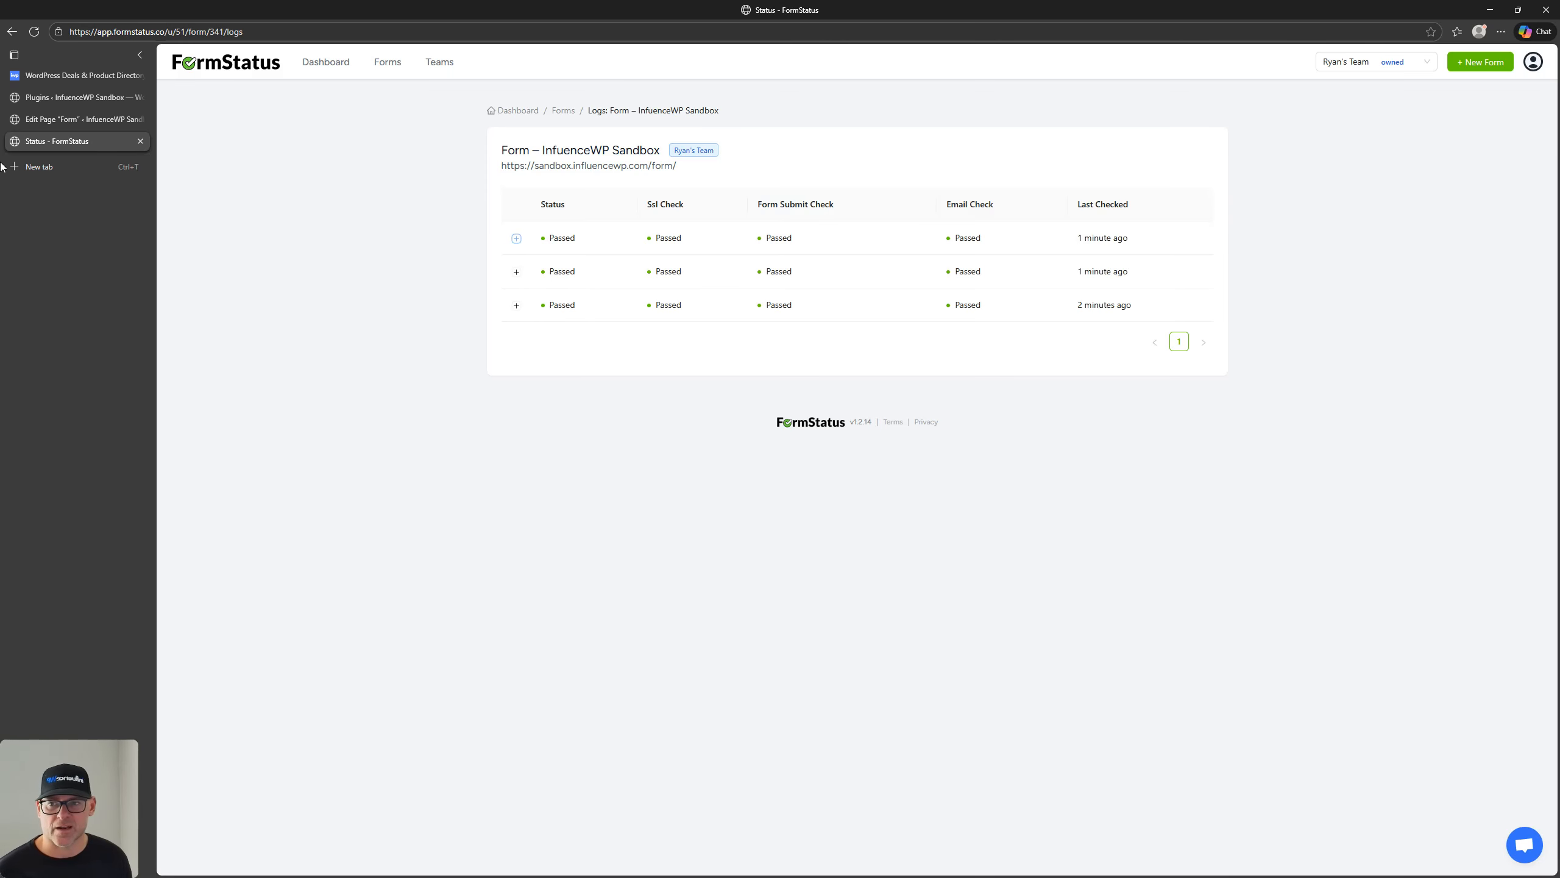
Switch to the WordPress page editor, delete the second Fluent Forms block from the Form page, and save the page
{"action": "left_click", "coordinate": [68, 120]}
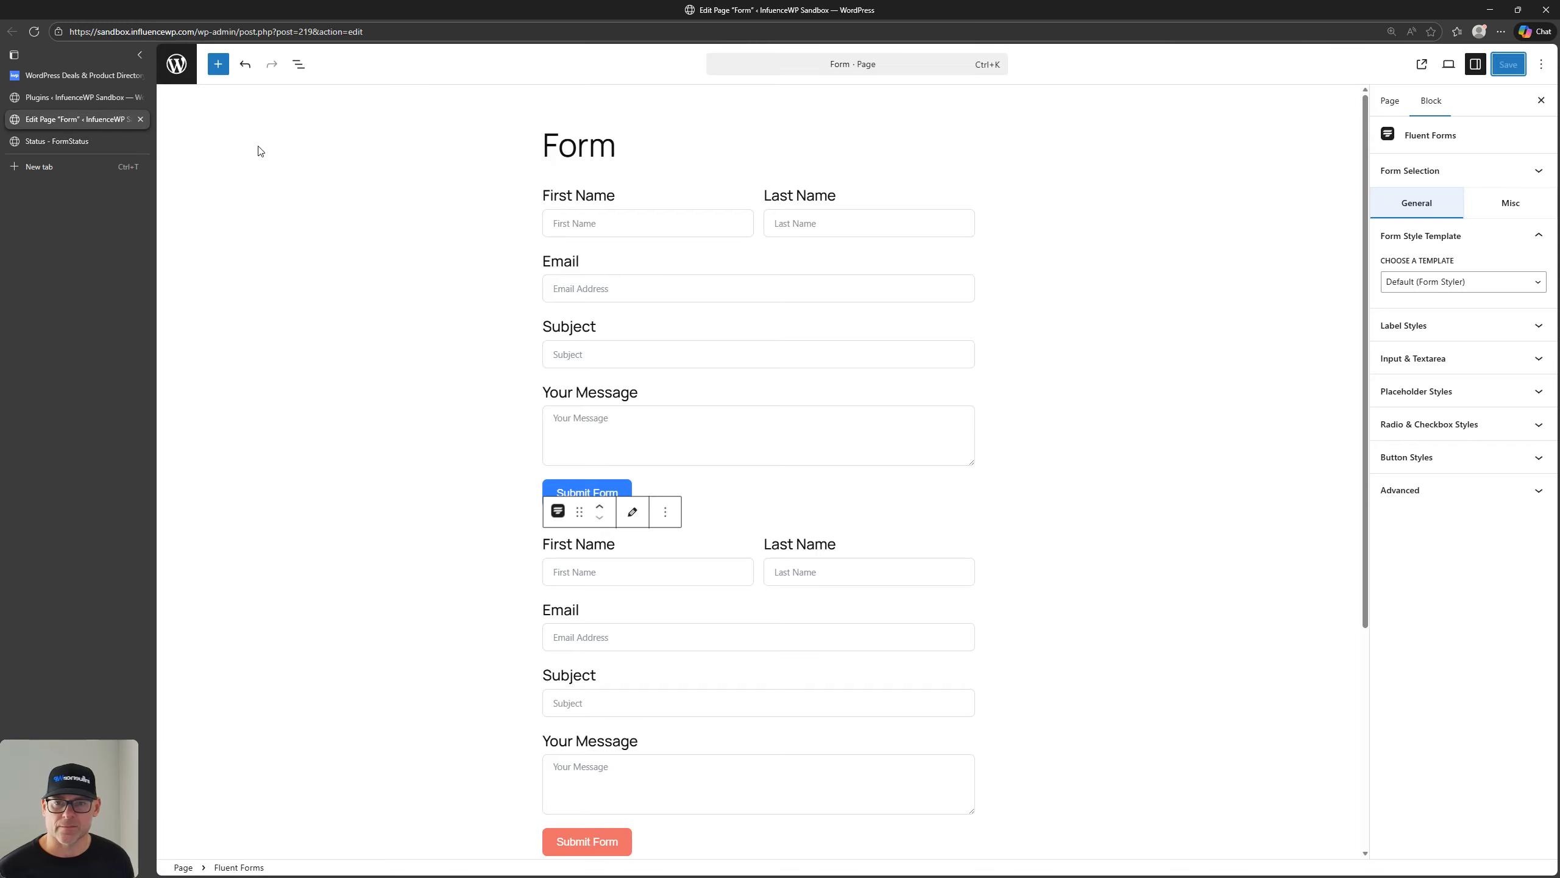
{"action": "left_click", "coordinate": [666, 511]}
{"action": "left_click", "coordinate": [711, 853]}
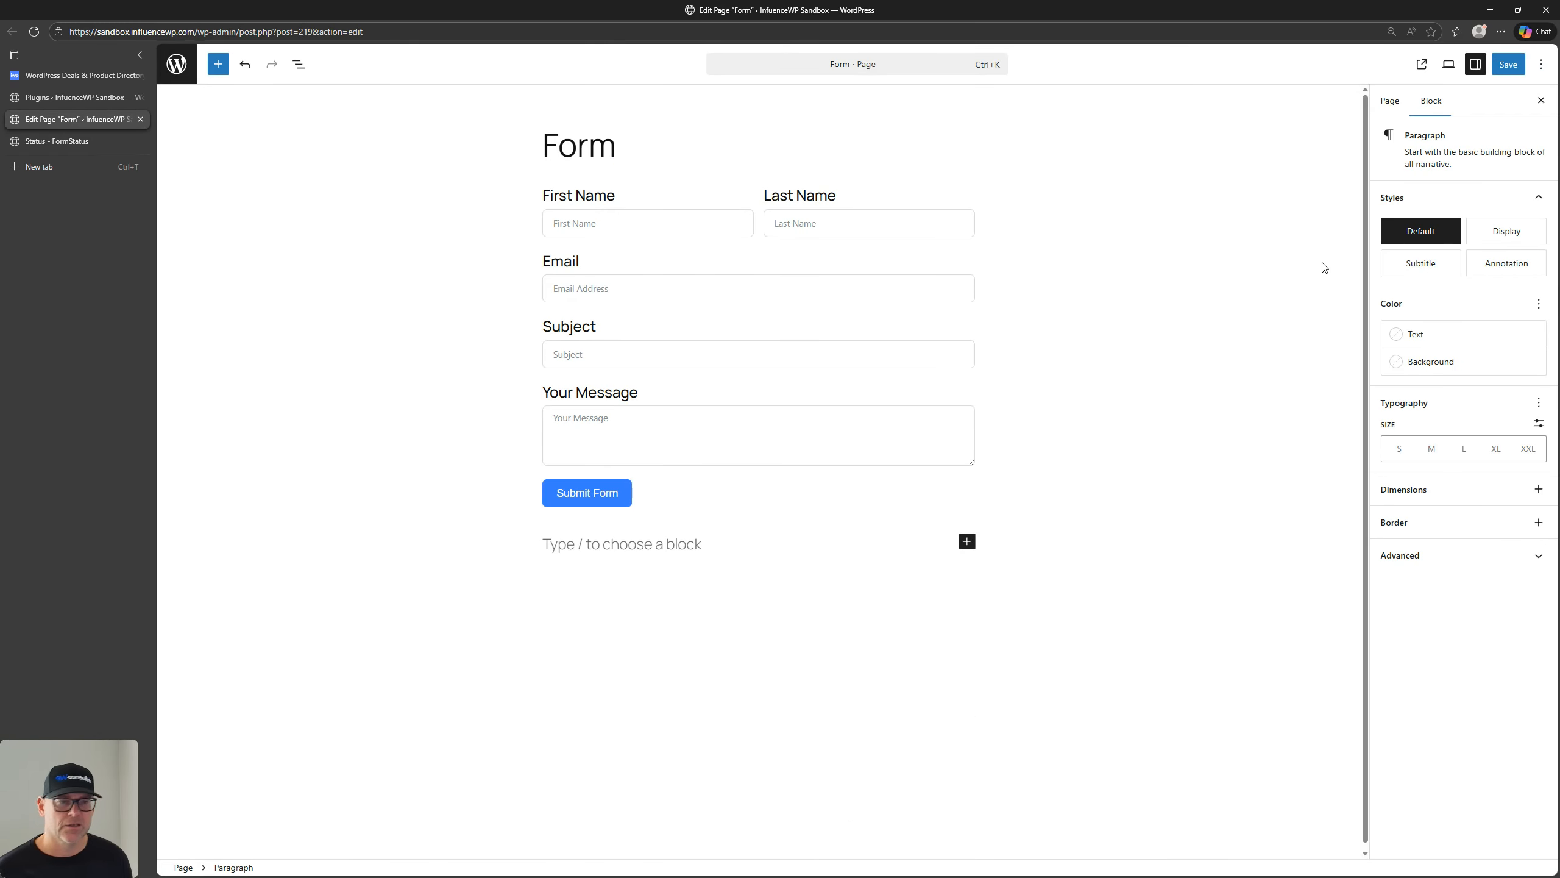
{"action": "left_click", "coordinate": [1509, 64]}
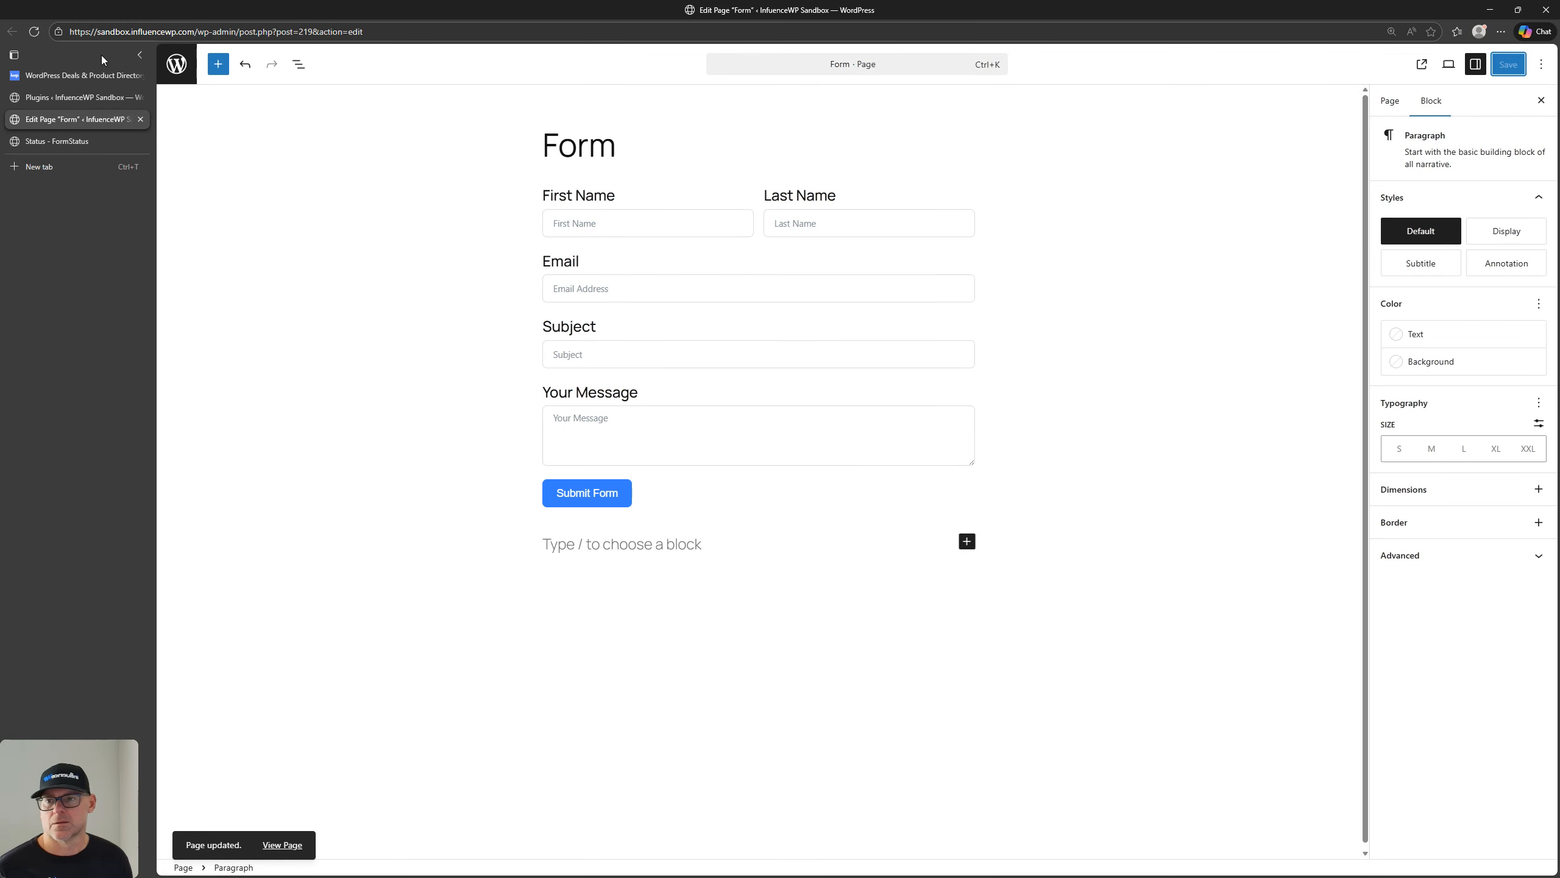
{"action": "left_click", "coordinate": [65, 95]}
{"action": "left_click", "coordinate": [70, 120]}
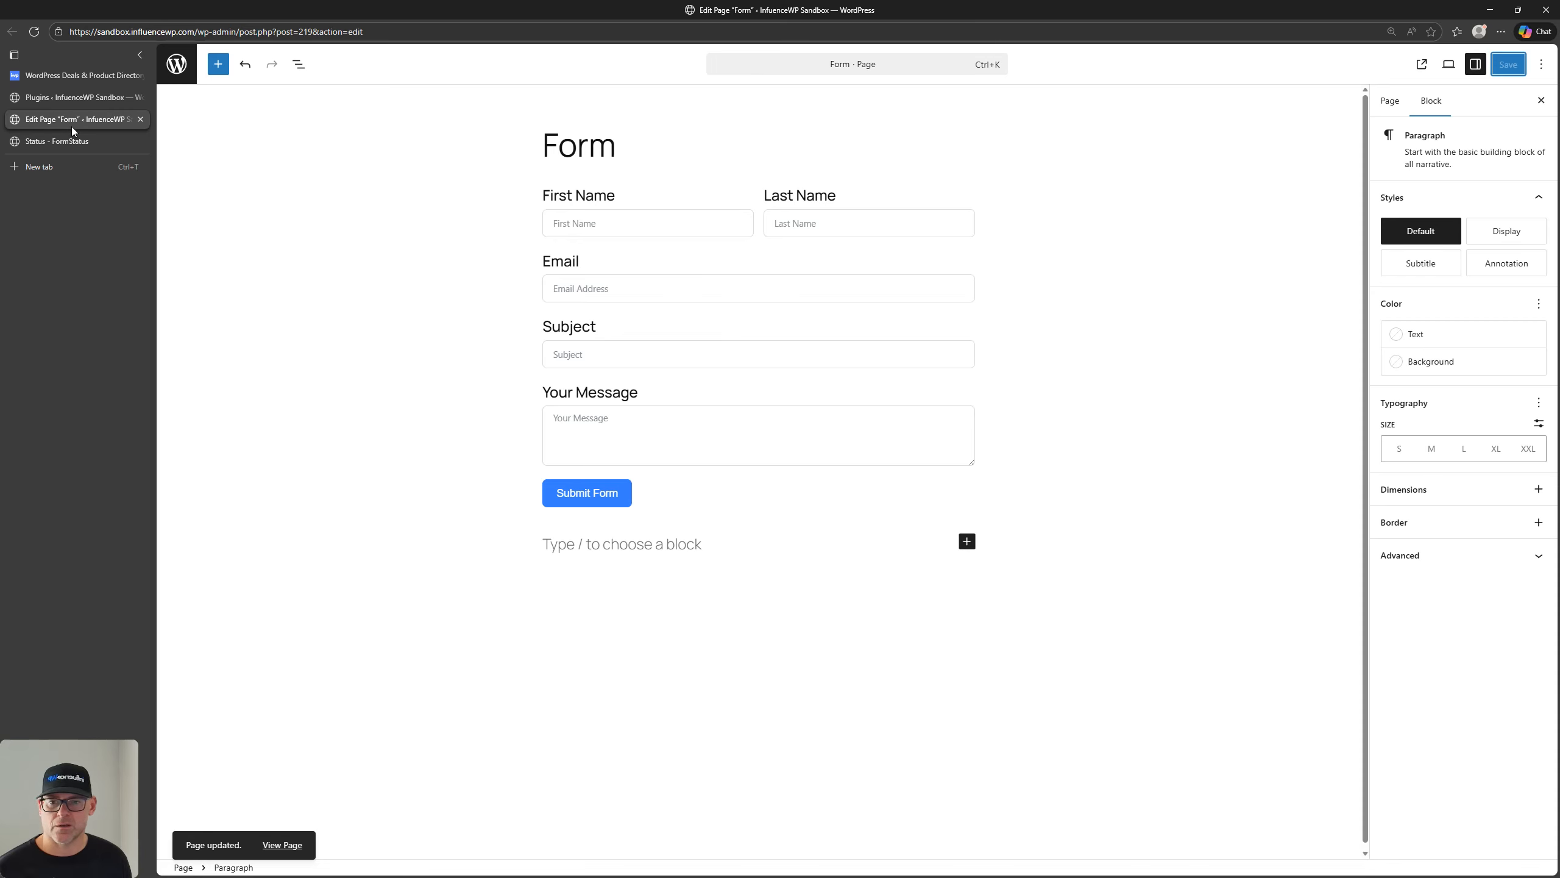
Return to FormStatus, delete the InfuenceWP Sandbox form from its edit settings, and dismiss the deletion notice
{"action": "left_click", "coordinate": [73, 141]}
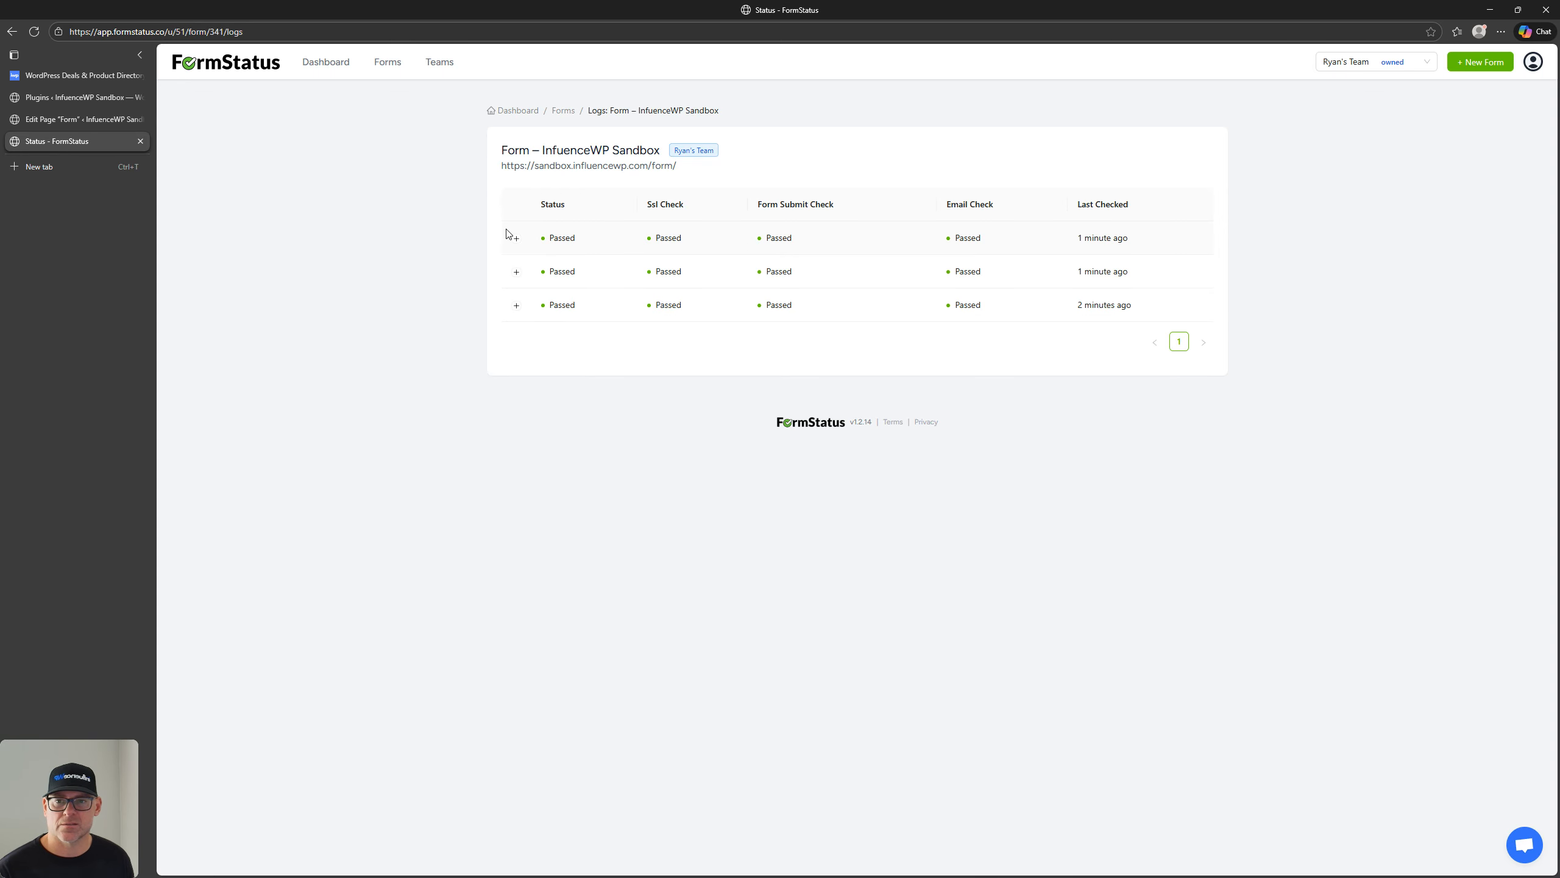
{"action": "left_click", "coordinate": [400, 75]}
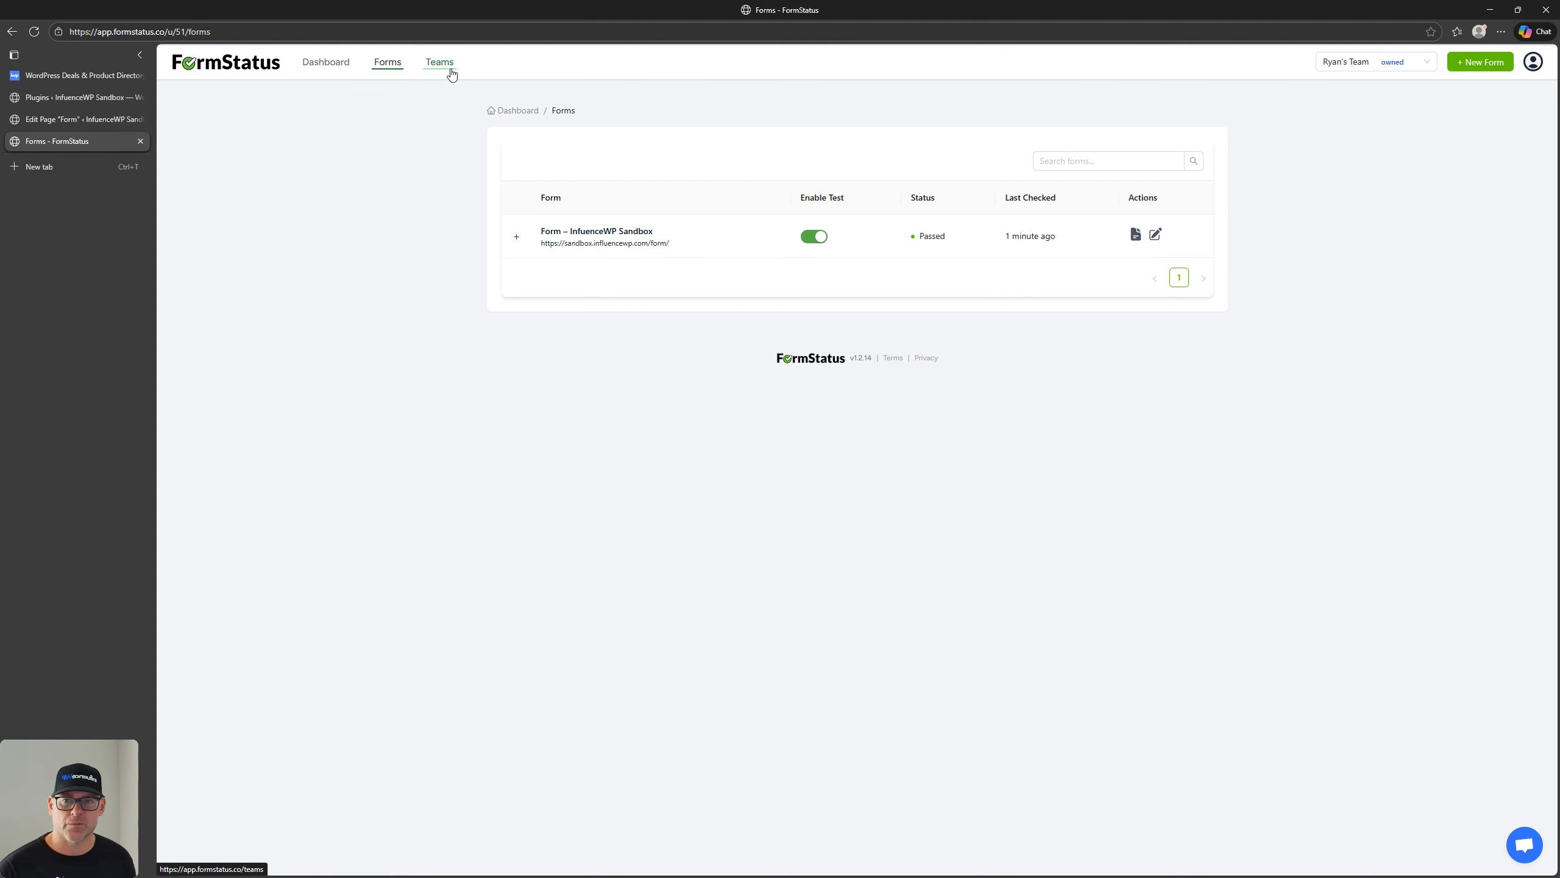
{"action": "left_click", "coordinate": [517, 237]}
{"action": "left_click", "coordinate": [517, 237]}
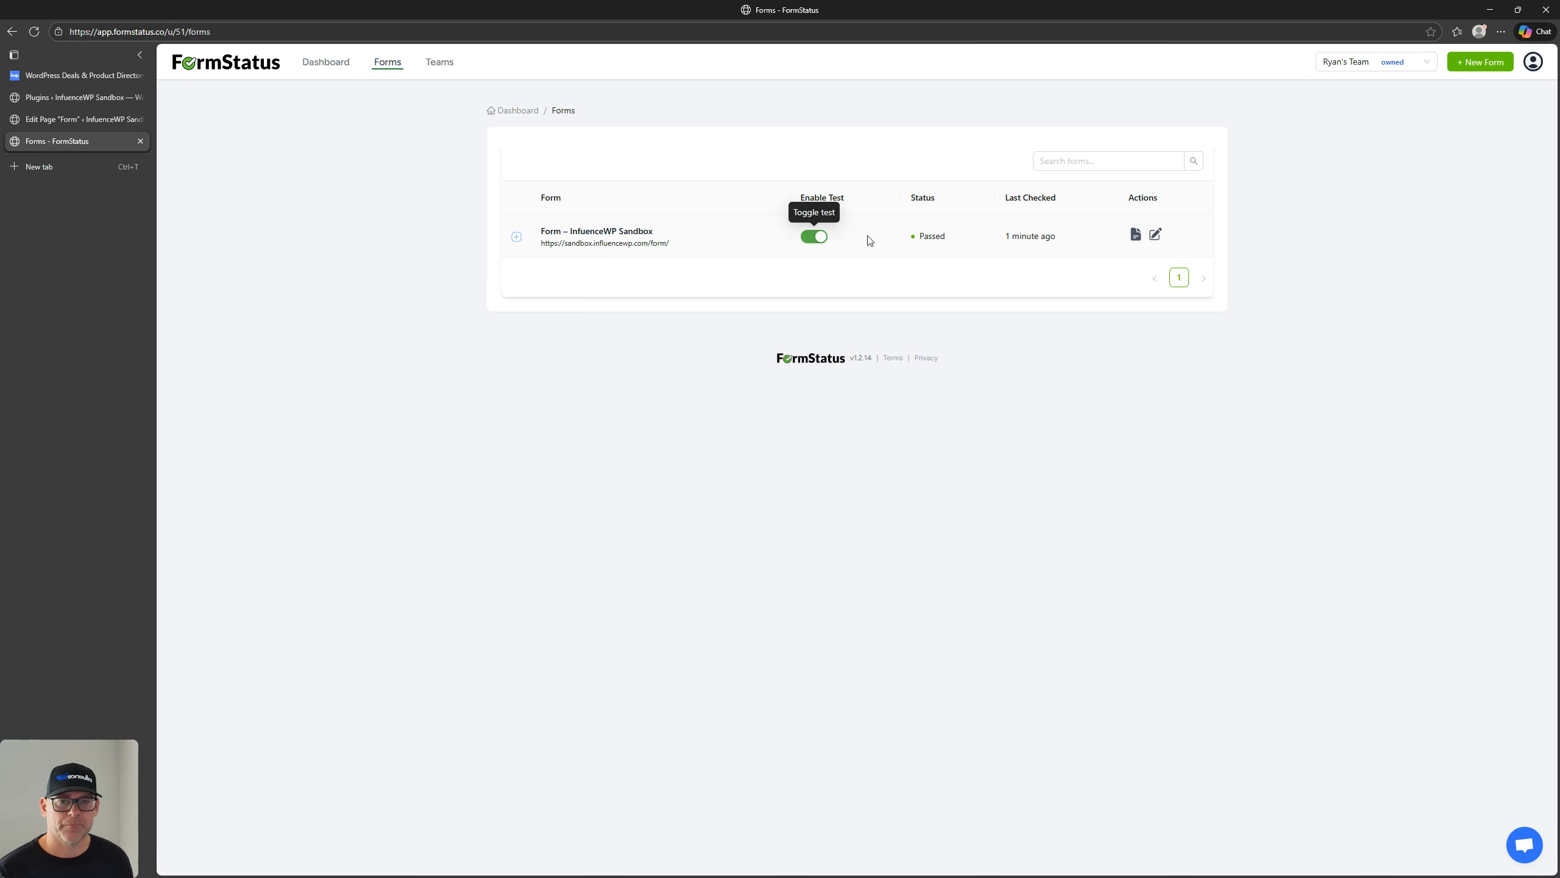
{"action": "left_click", "coordinate": [1155, 236]}
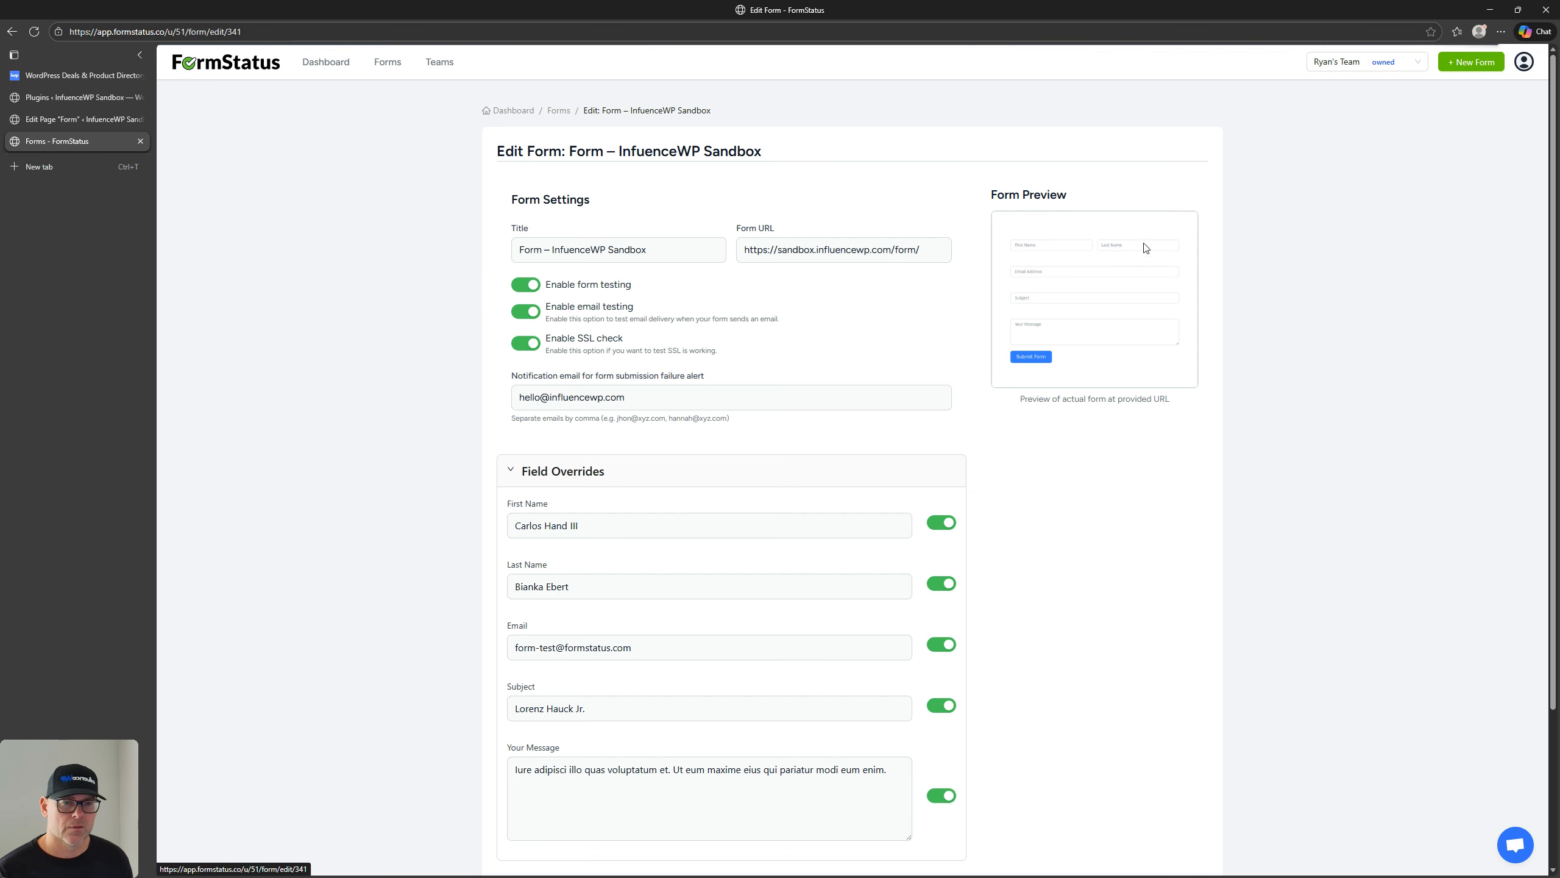
{"action": "scroll", "coordinate": [750, 379], "scroll_direction": "down", "scroll_amount": 3}
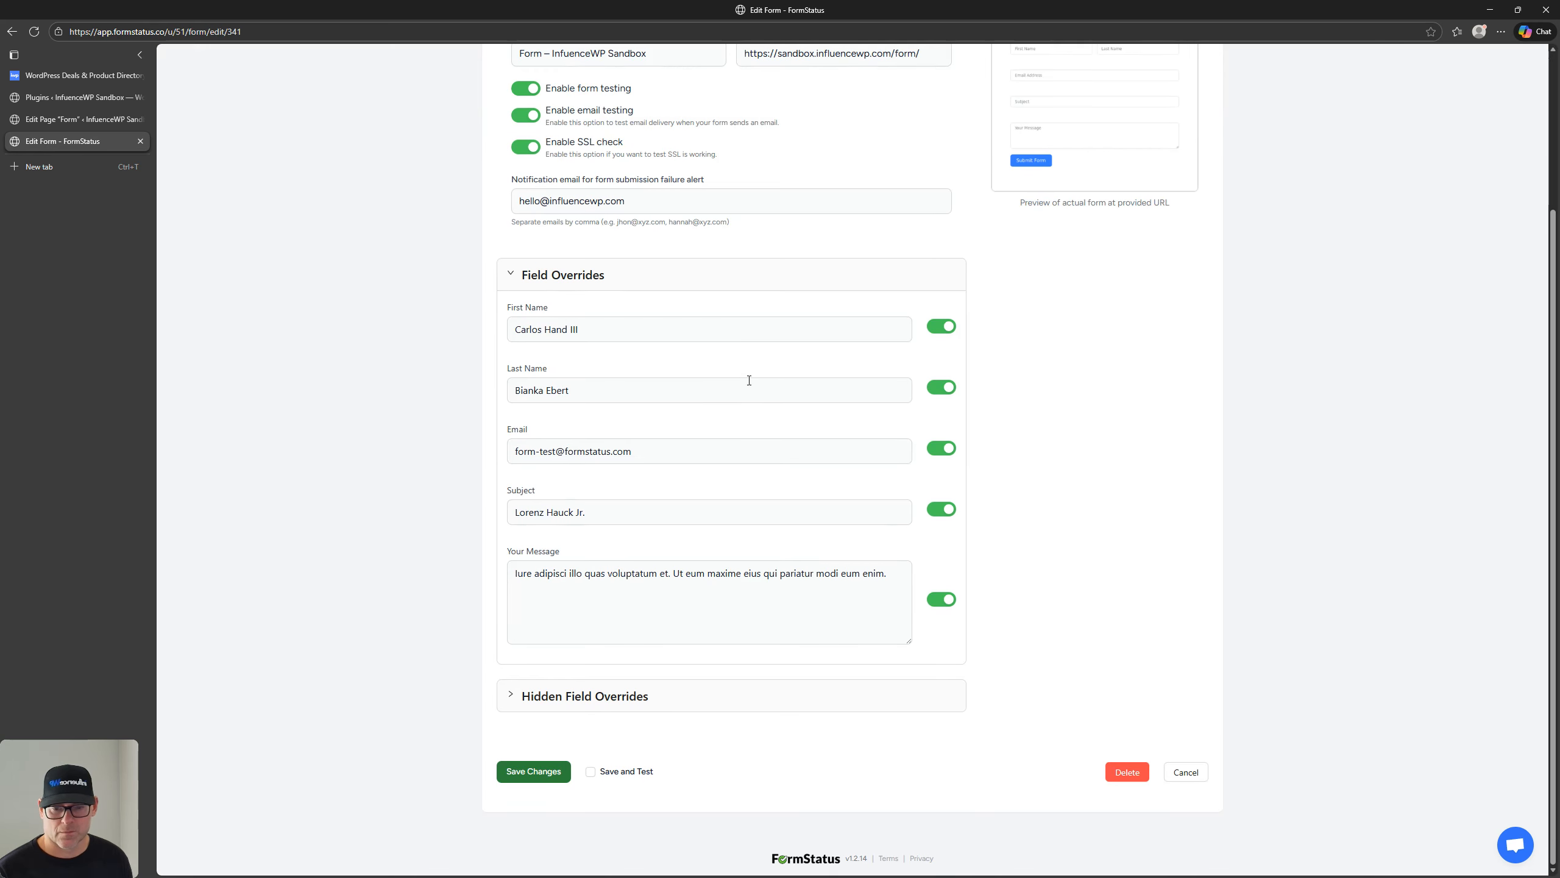
{"action": "left_click", "coordinate": [1127, 772]}
{"action": "left_click", "coordinate": [953, 205]}
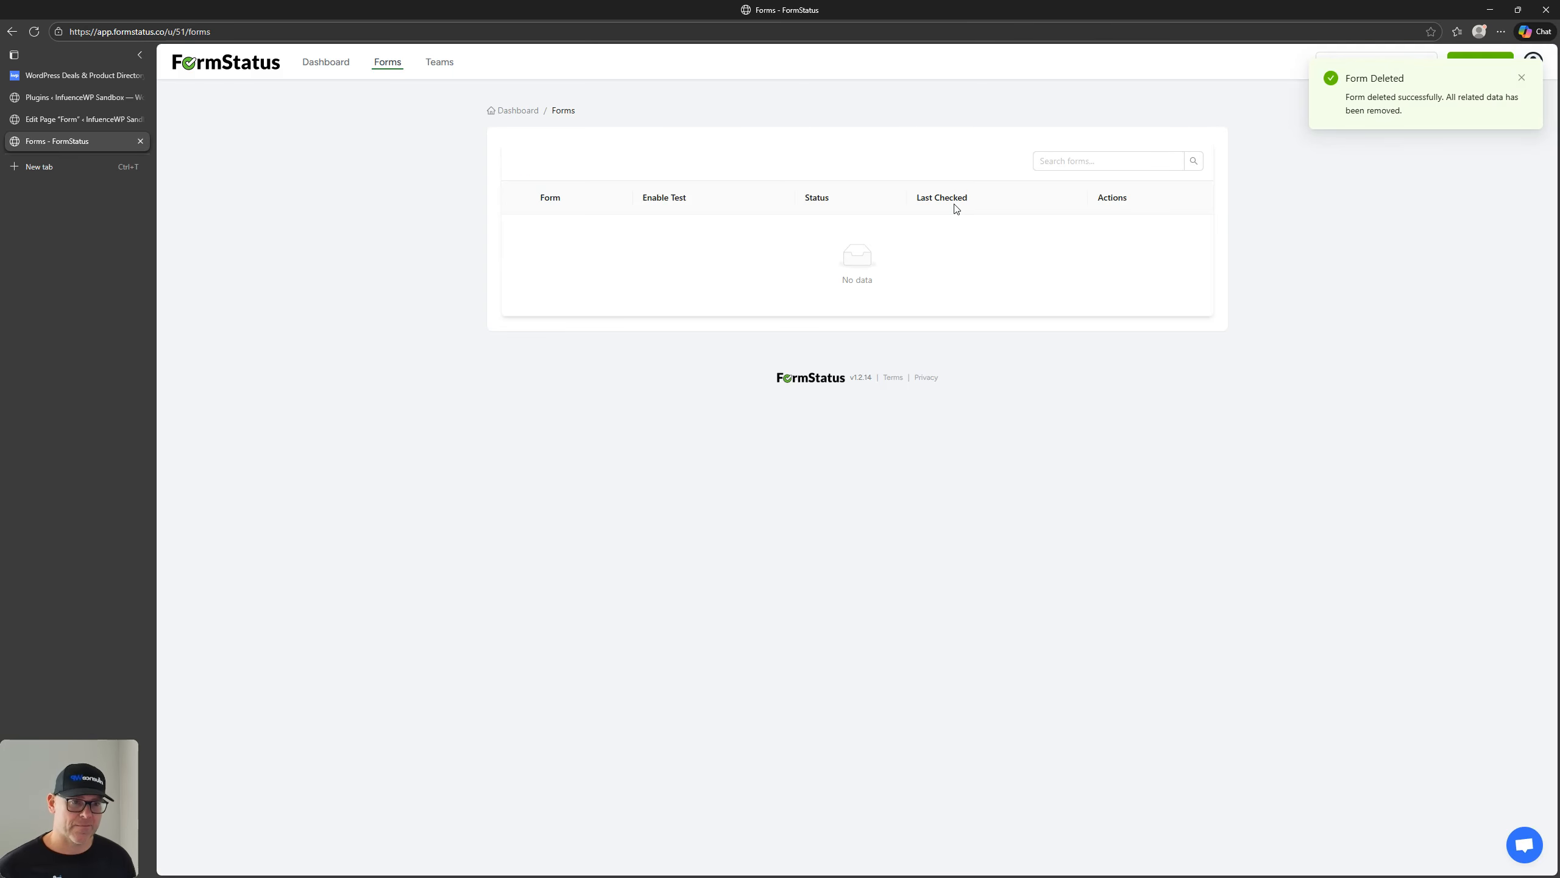
{"action": "left_click", "coordinate": [1522, 78]}
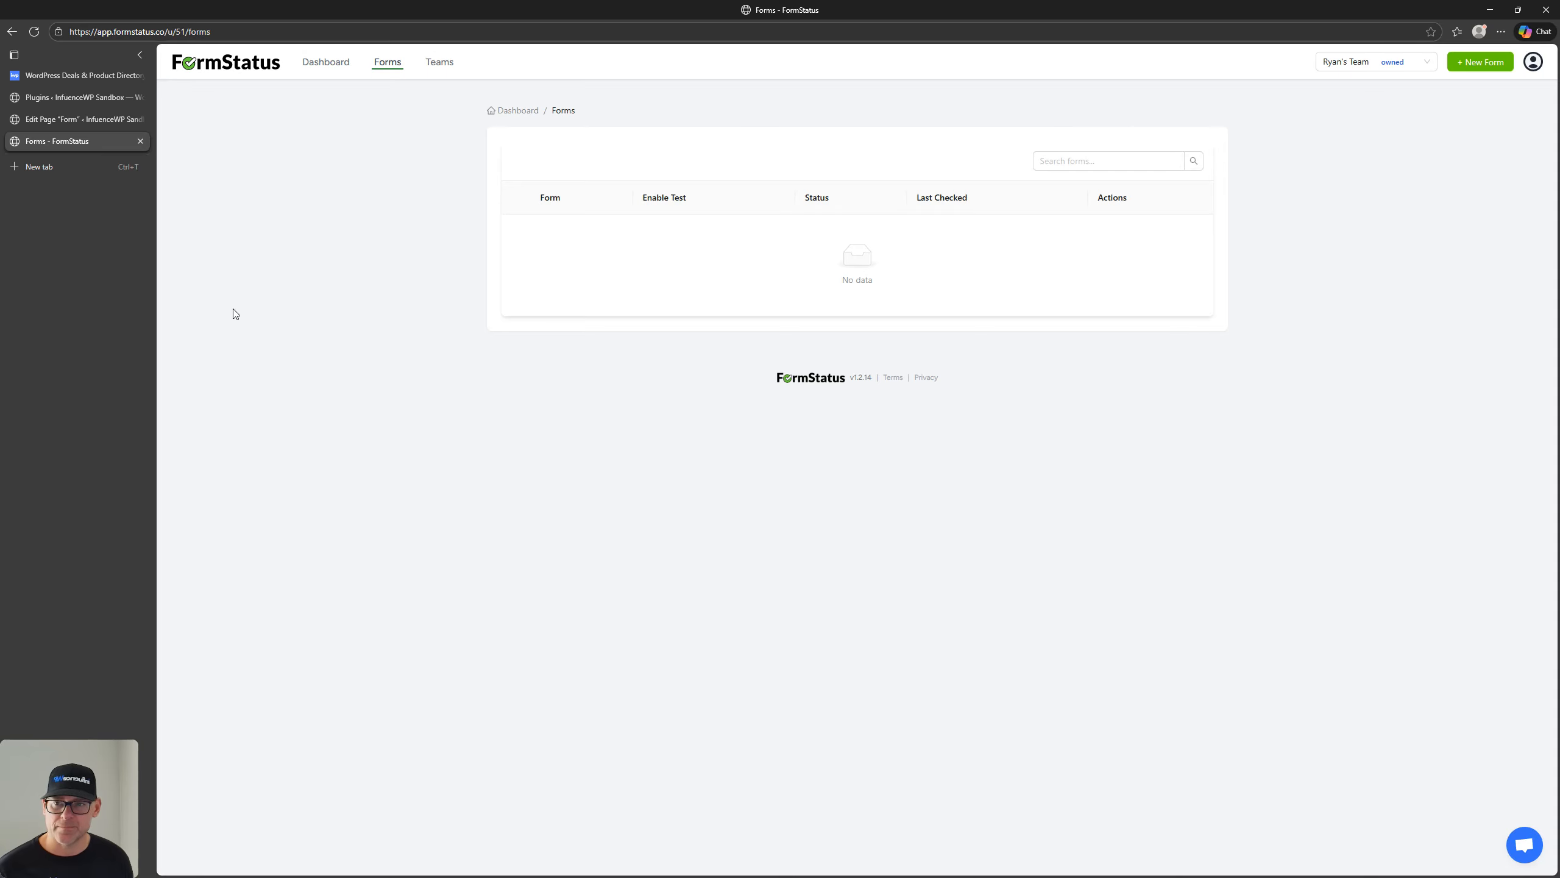
{"action": "left_click", "coordinate": [71, 95]}
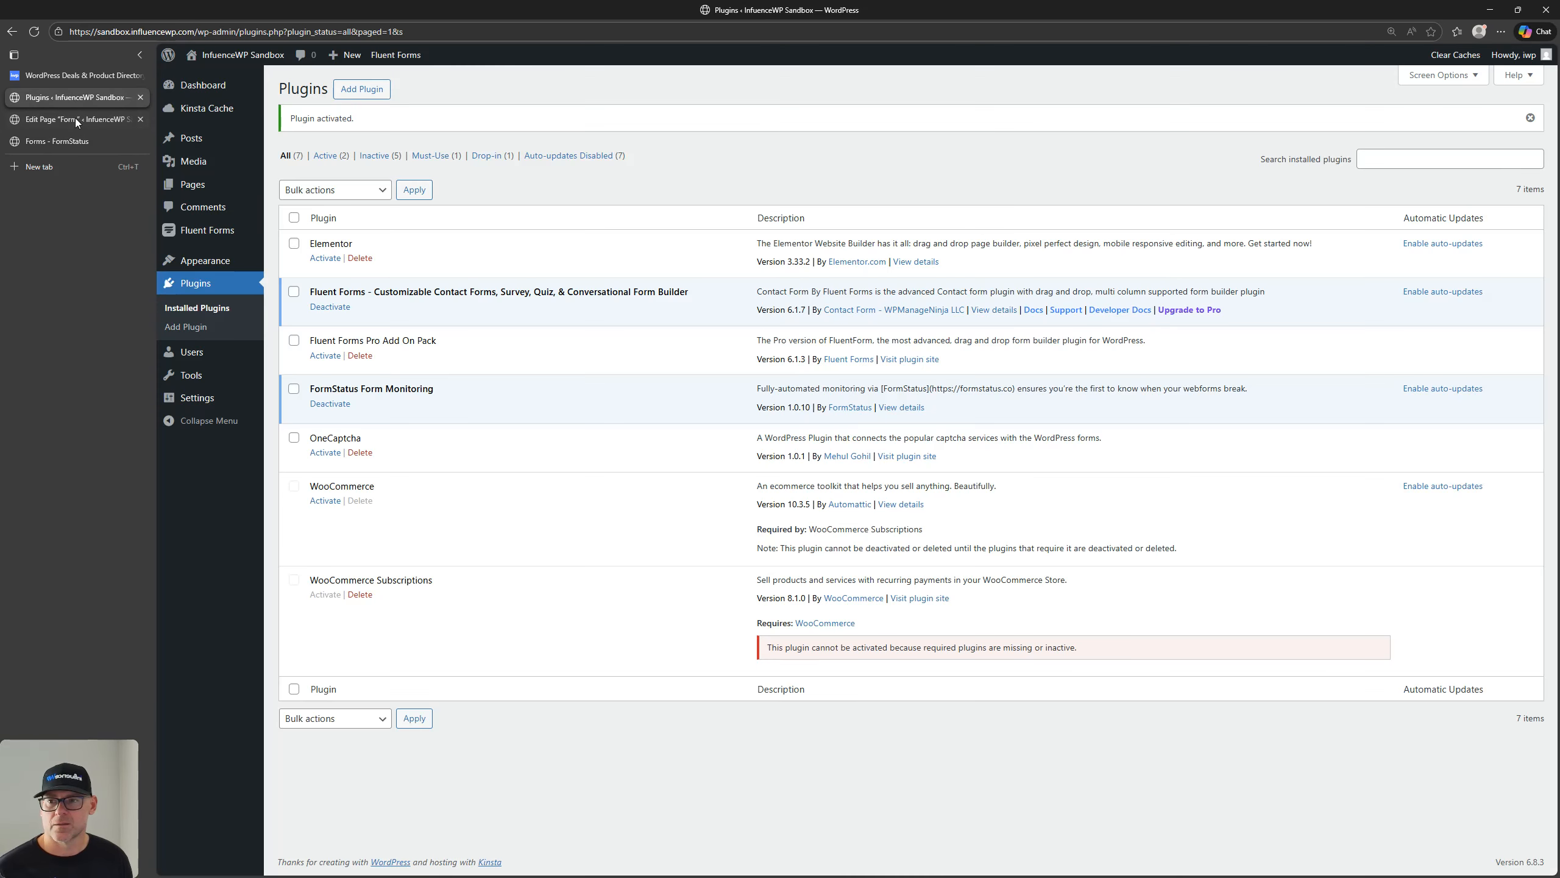
{"action": "left_click", "coordinate": [74, 120]}
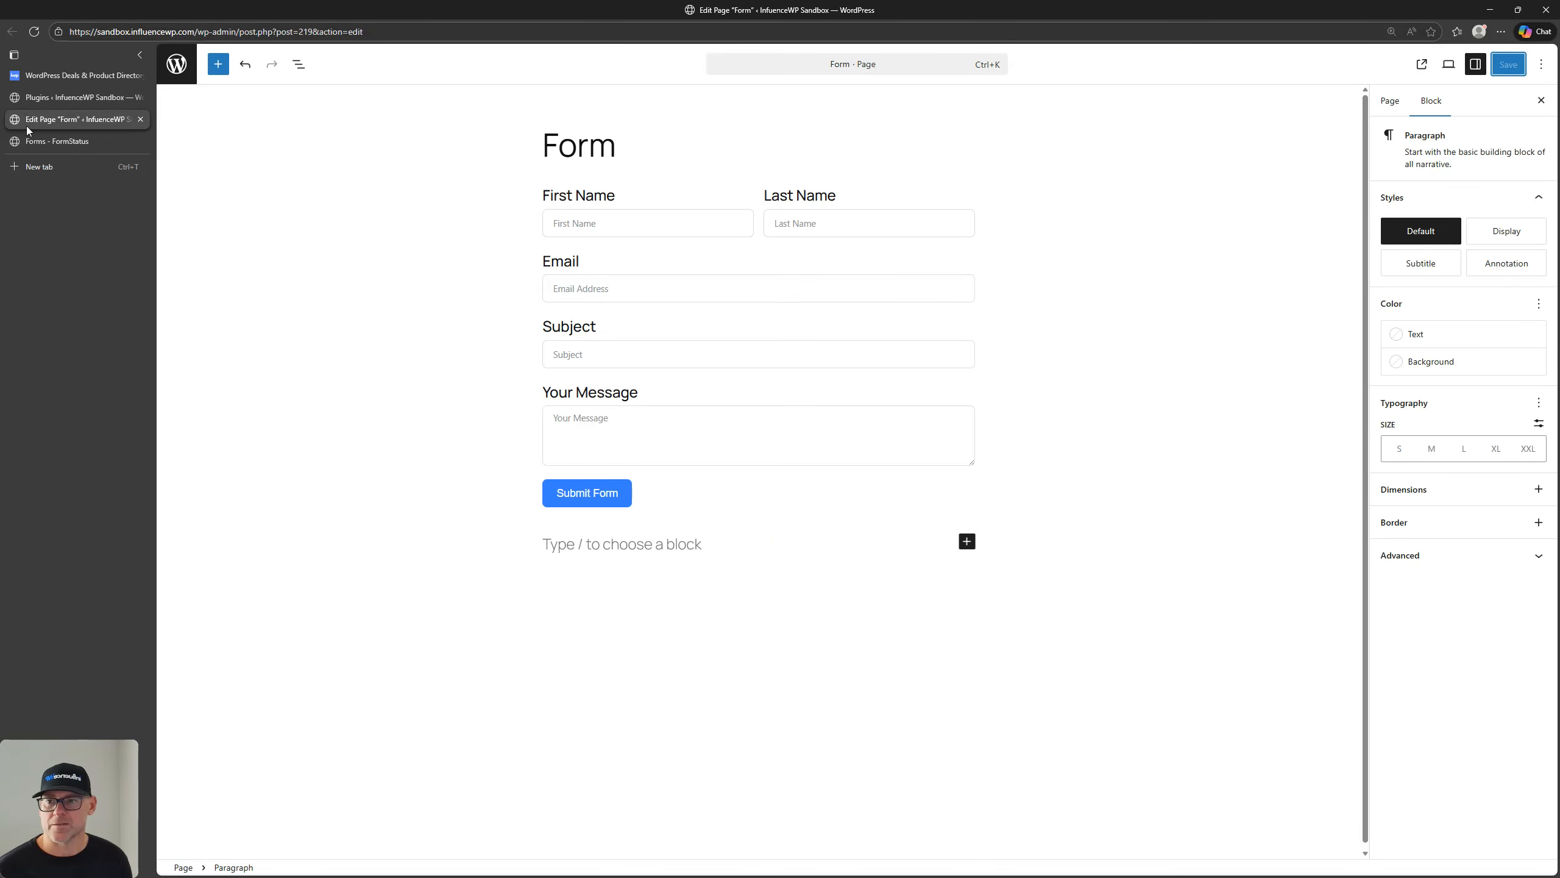
{"action": "left_click", "coordinate": [41, 141]}
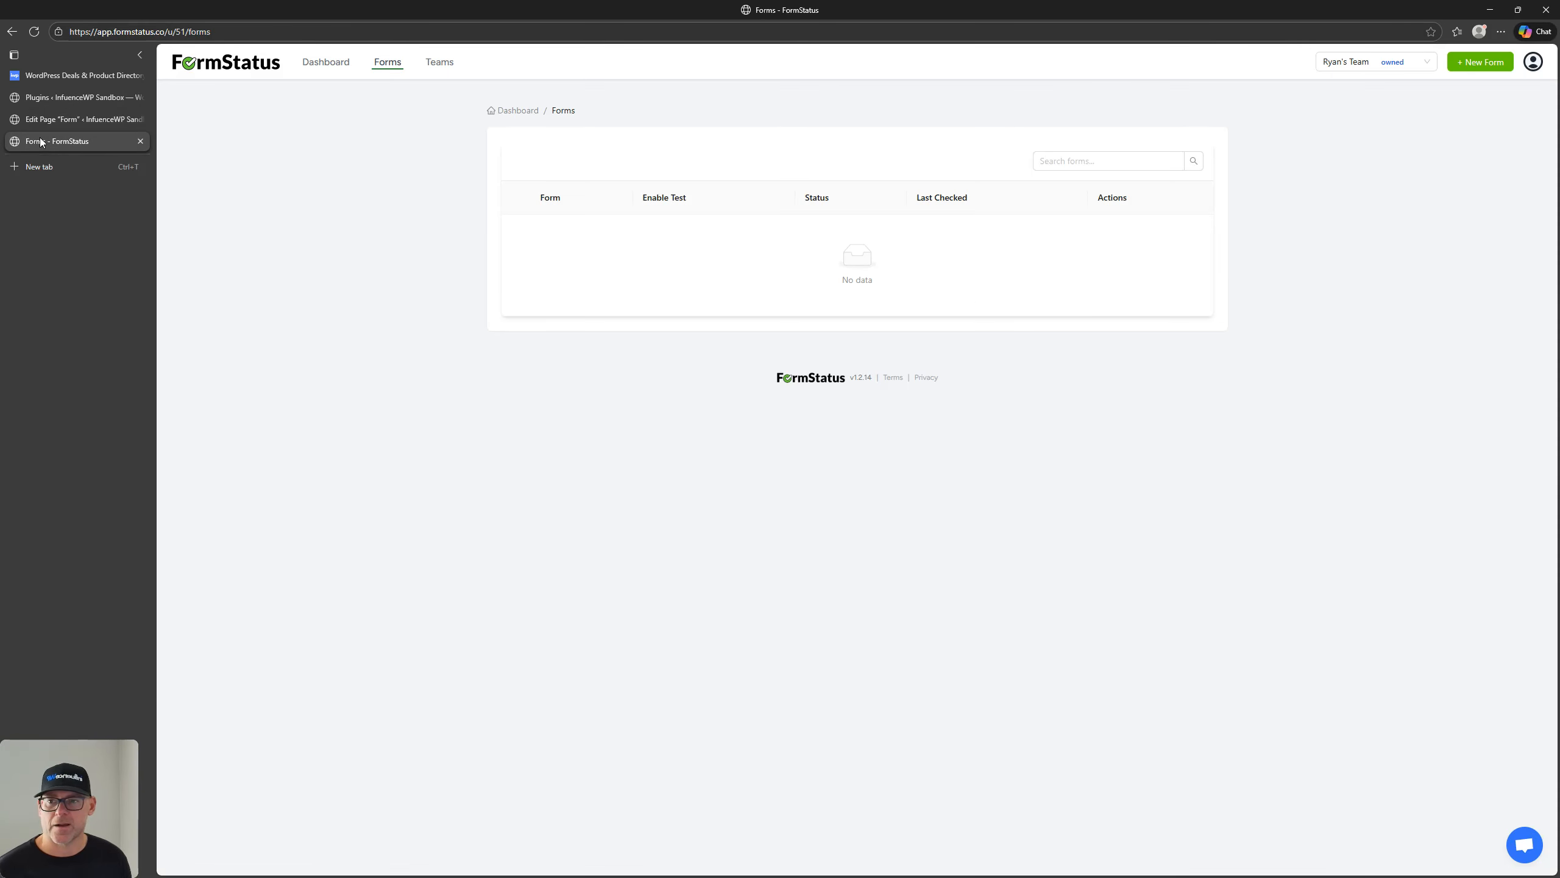
{"action": "left_click", "coordinate": [1481, 69]}
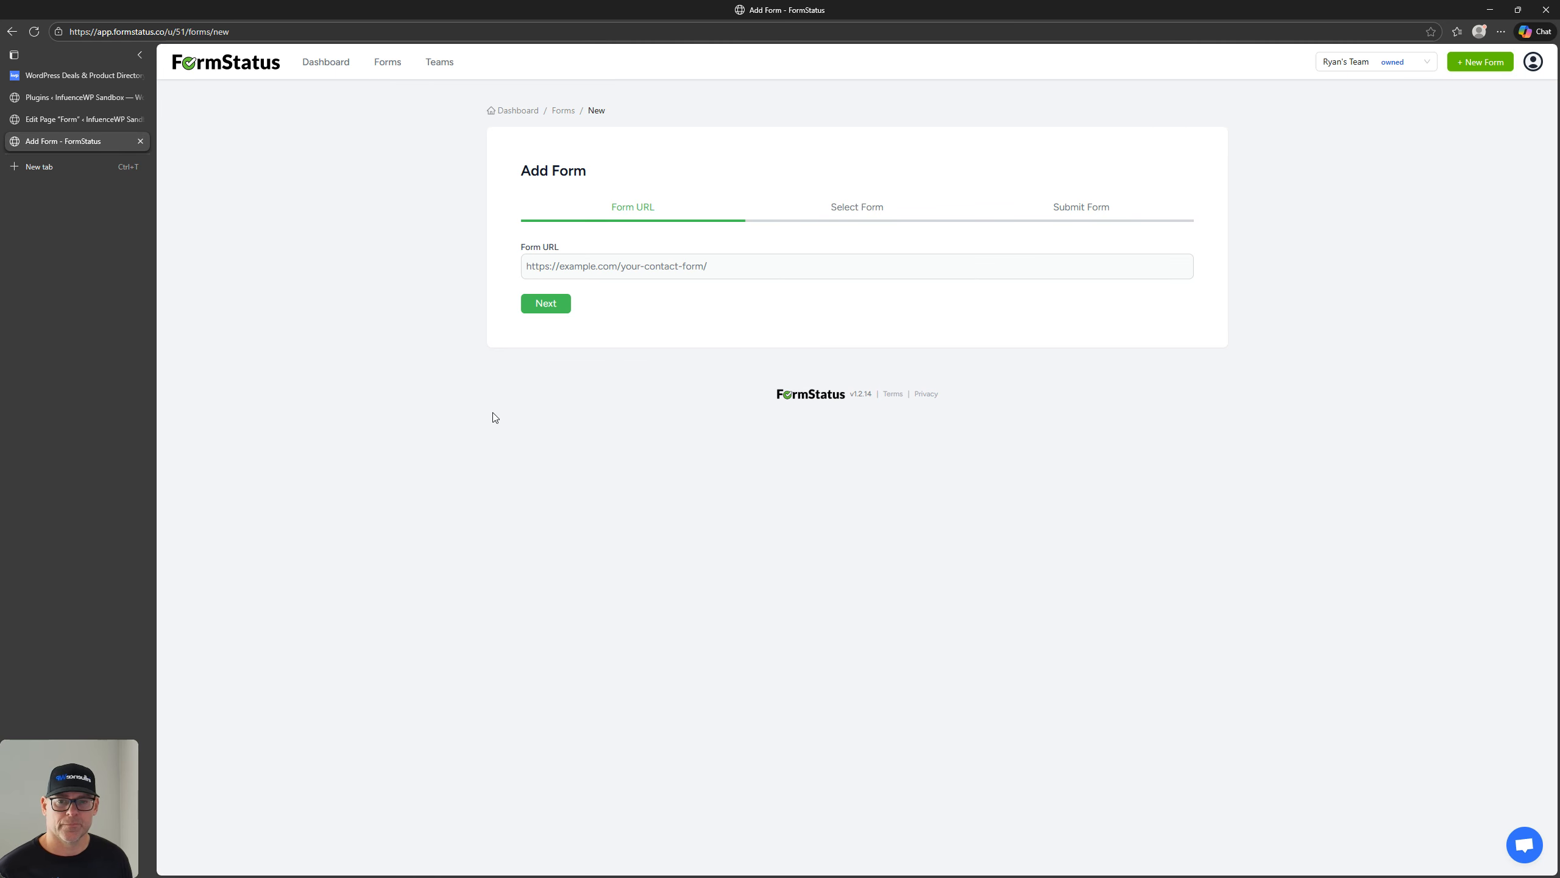
{"action": "left_click", "coordinate": [748, 275]}
{"action": "type", "text": "https://sandbox.influencewp.com/form/"}
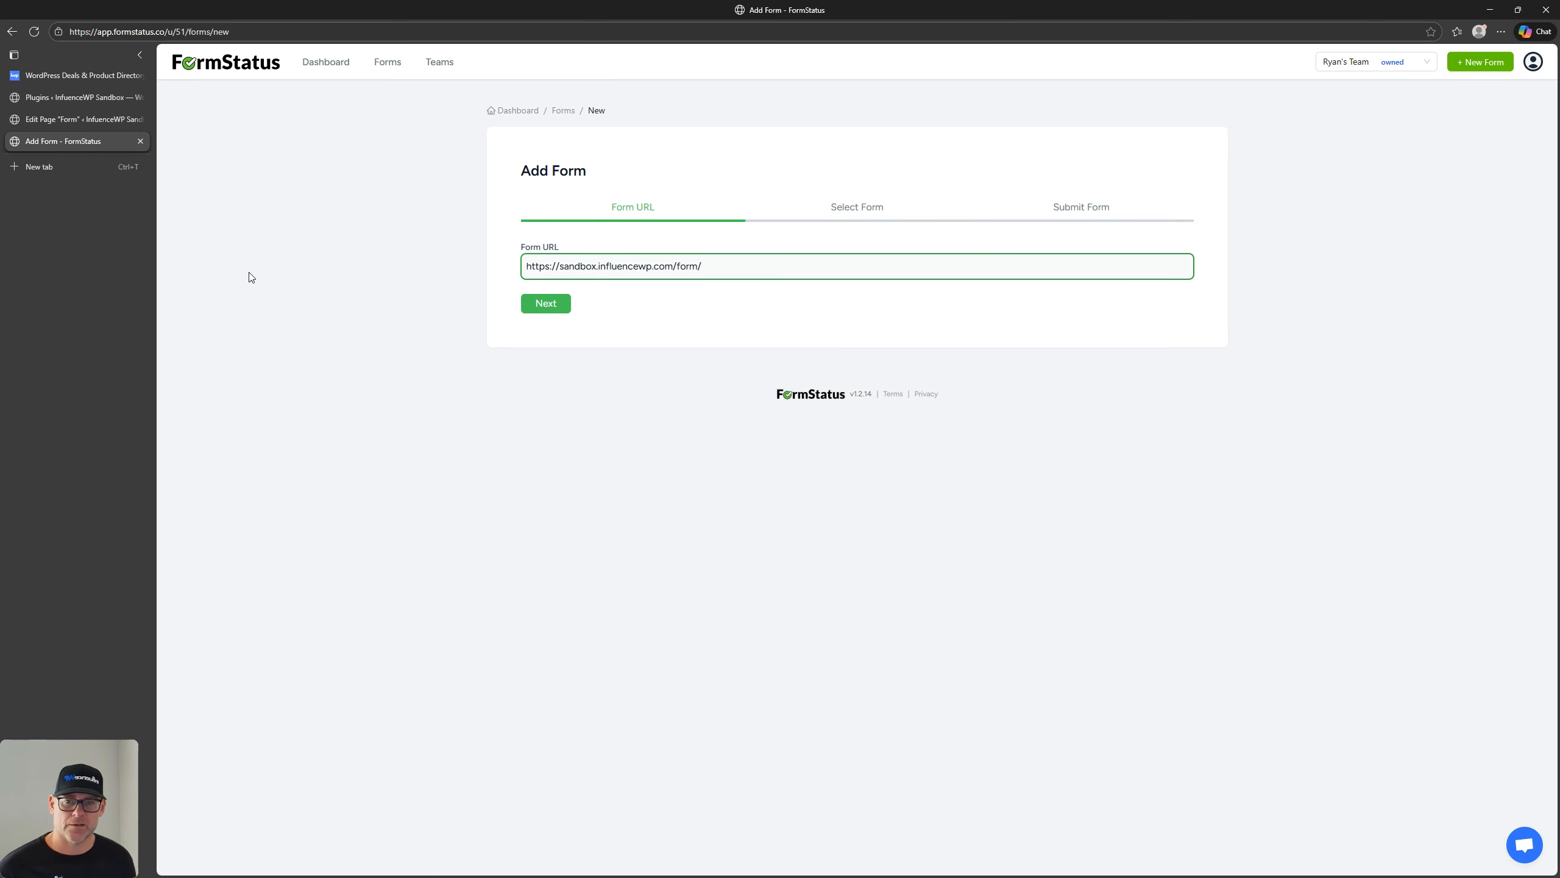
{"action": "left_click", "coordinate": [546, 303]}
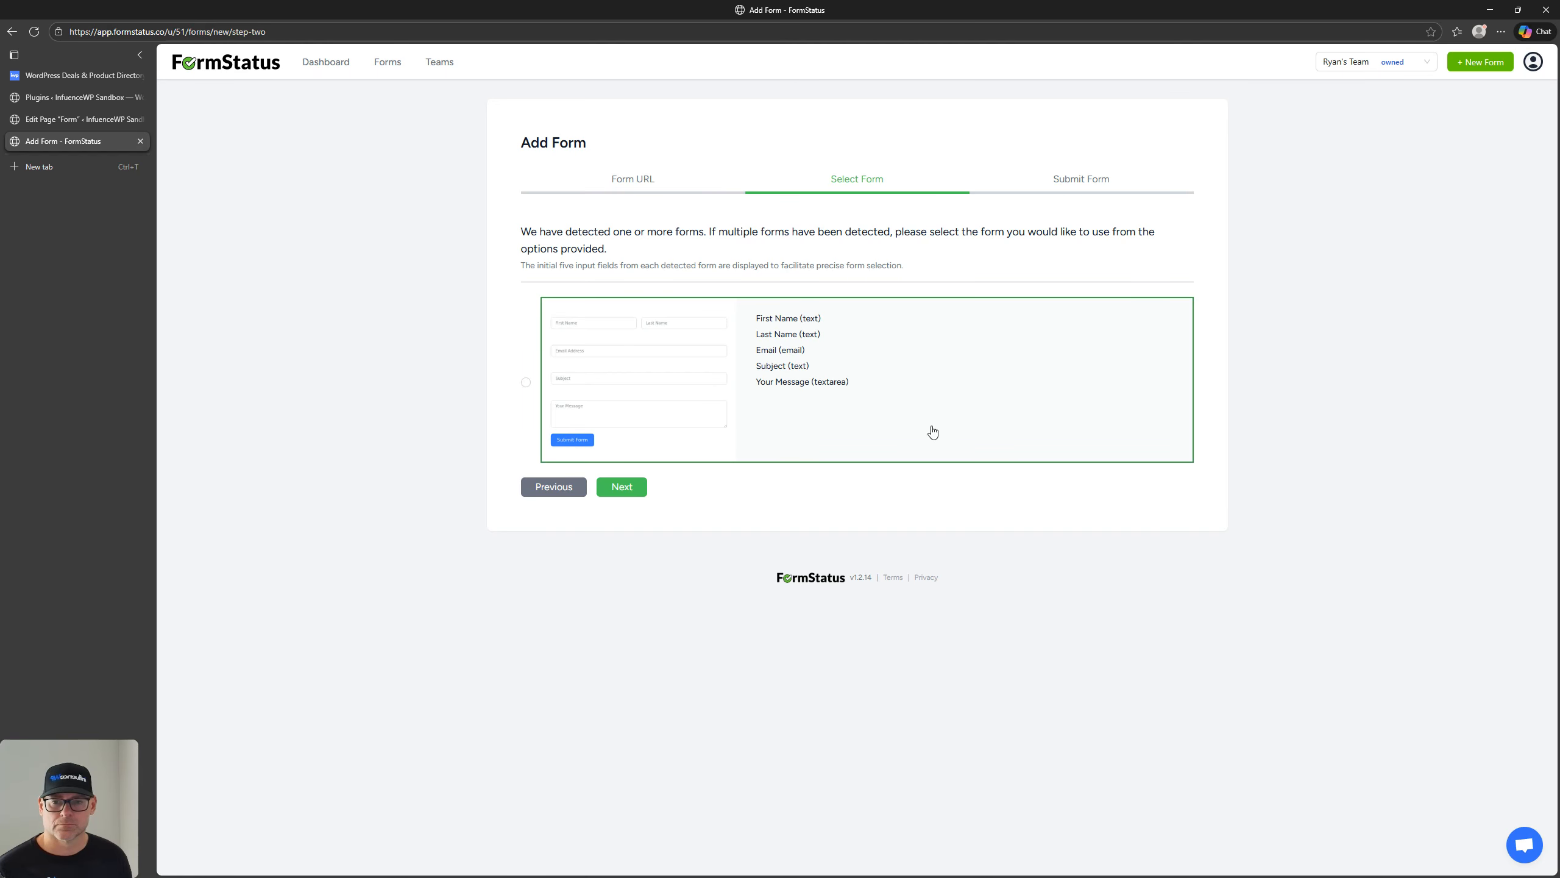
{"action": "left_click", "coordinate": [526, 381]}
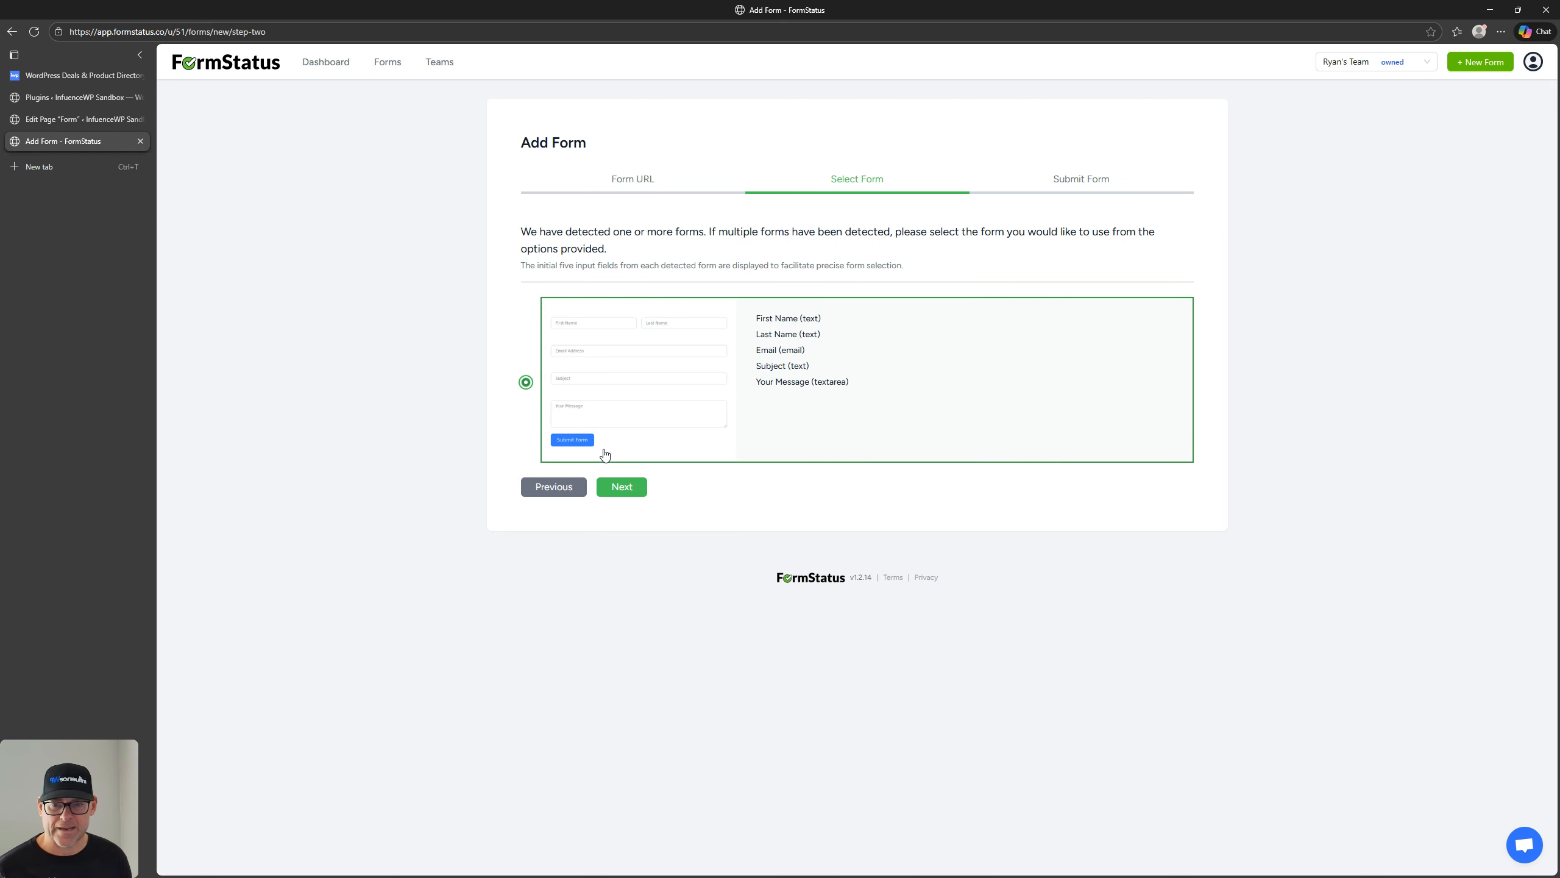
{"action": "left_click", "coordinate": [622, 487]}
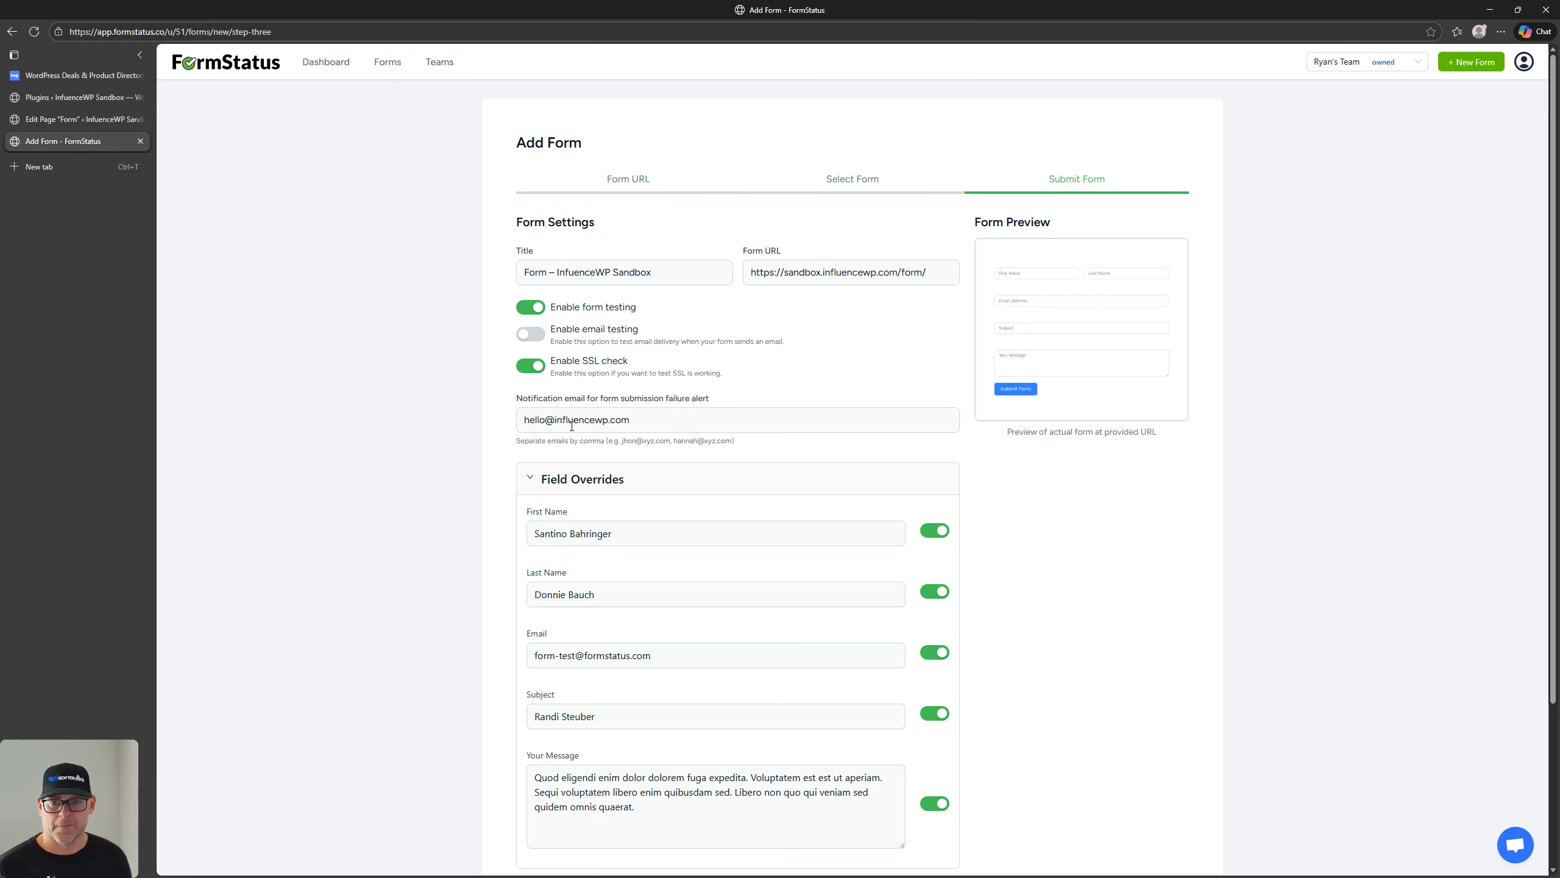
Enable email testing for the new form, acknowledge the plugin requirement, and submit the form settings
{"action": "left_click", "coordinate": [530, 334]}
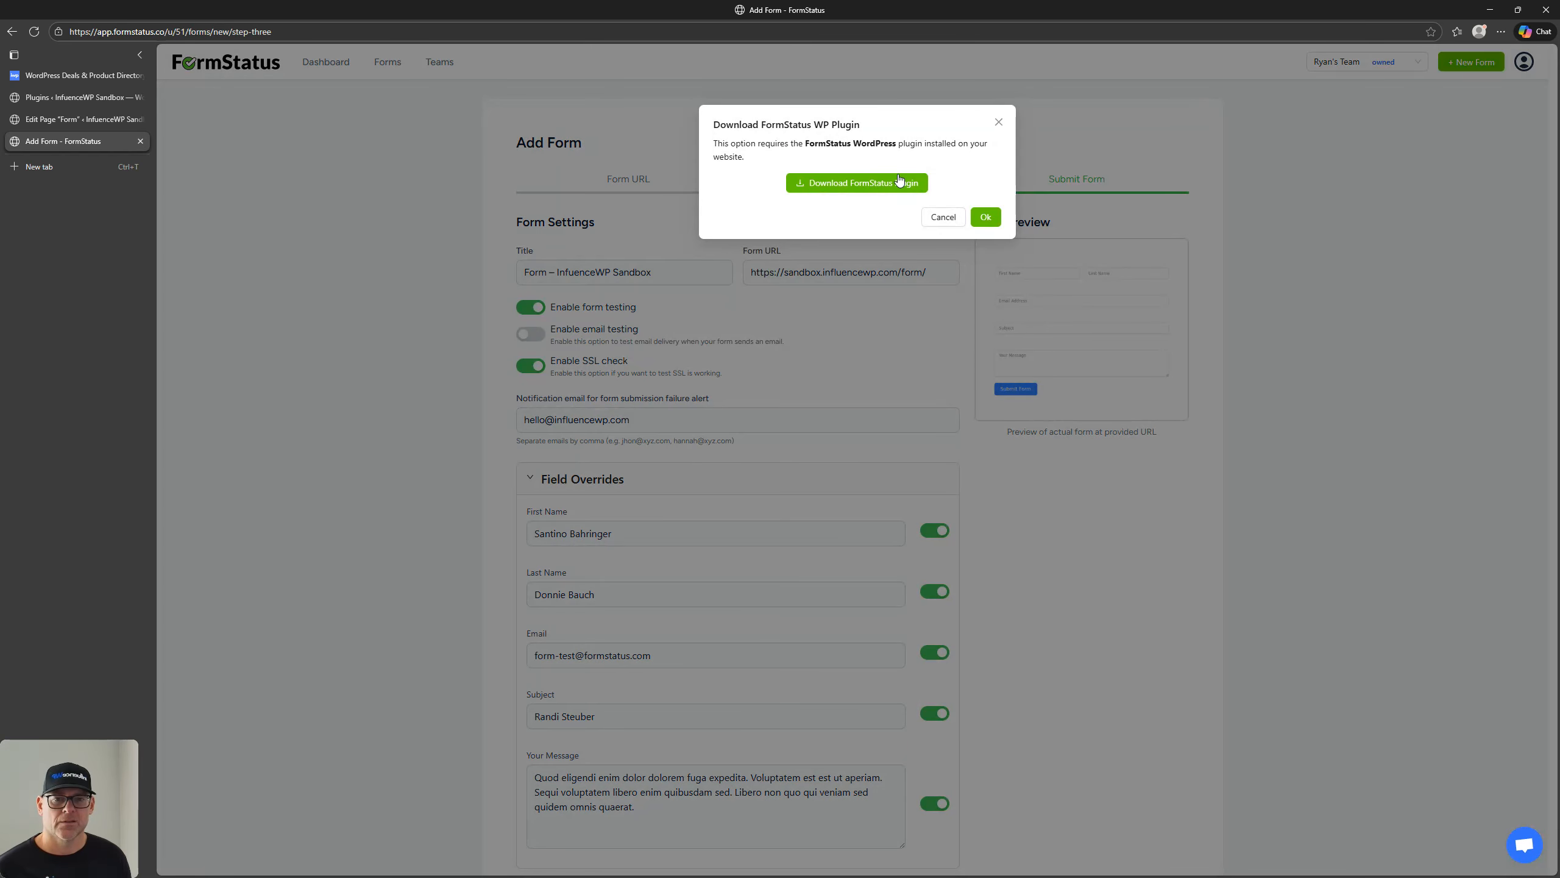
{"action": "left_click", "coordinate": [985, 217]}
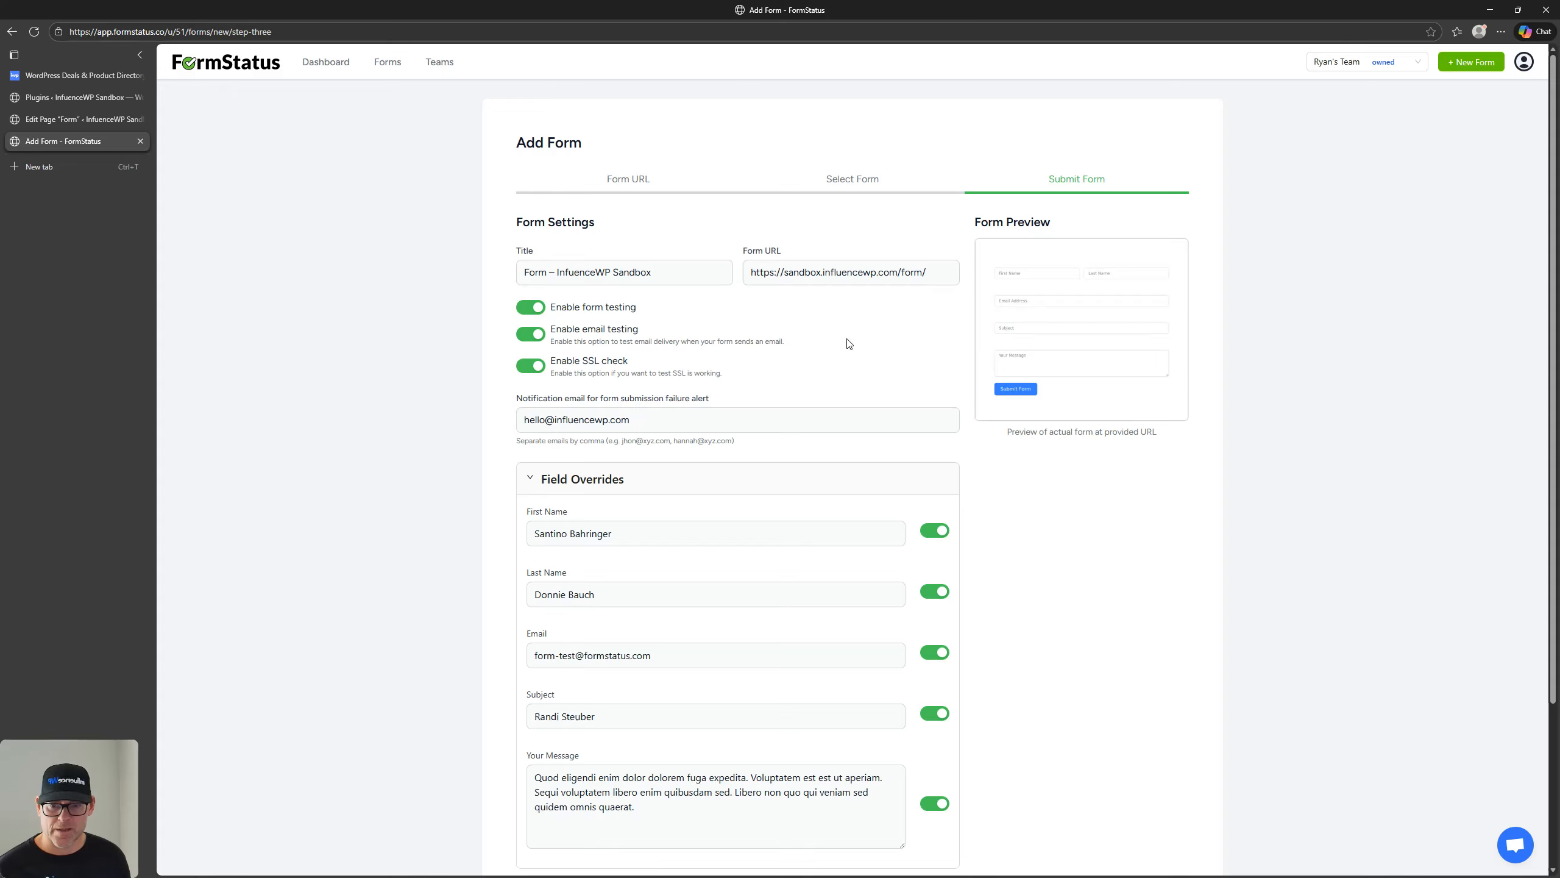
{"action": "scroll", "coordinate": [482, 445], "scroll_direction": "down", "scroll_amount": 2}
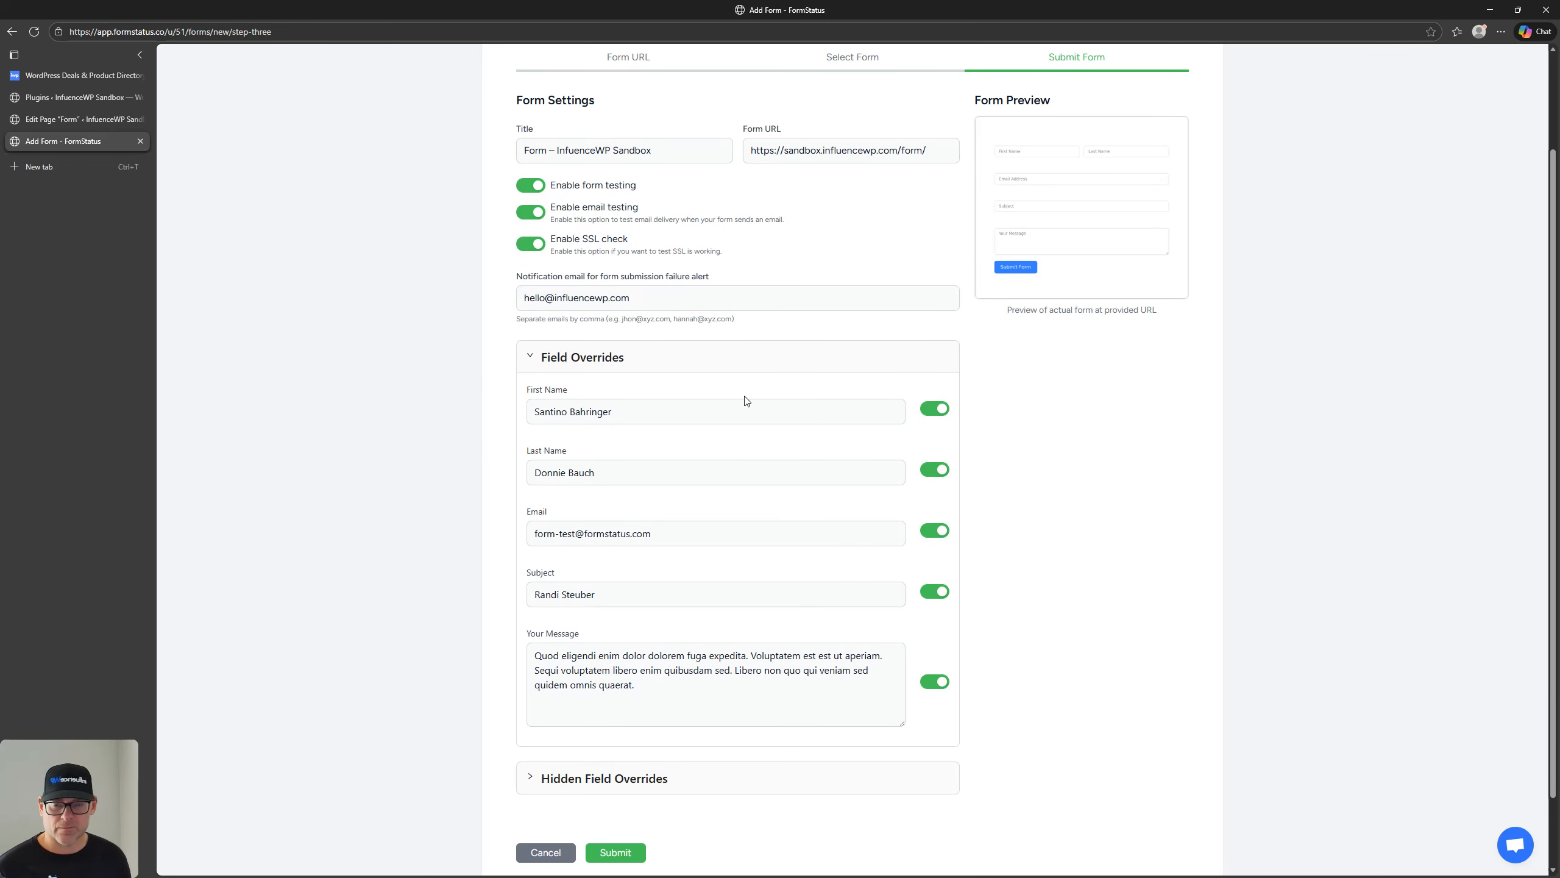
{"action": "scroll", "coordinate": [746, 401], "scroll_direction": "down", "scroll_amount": 2}
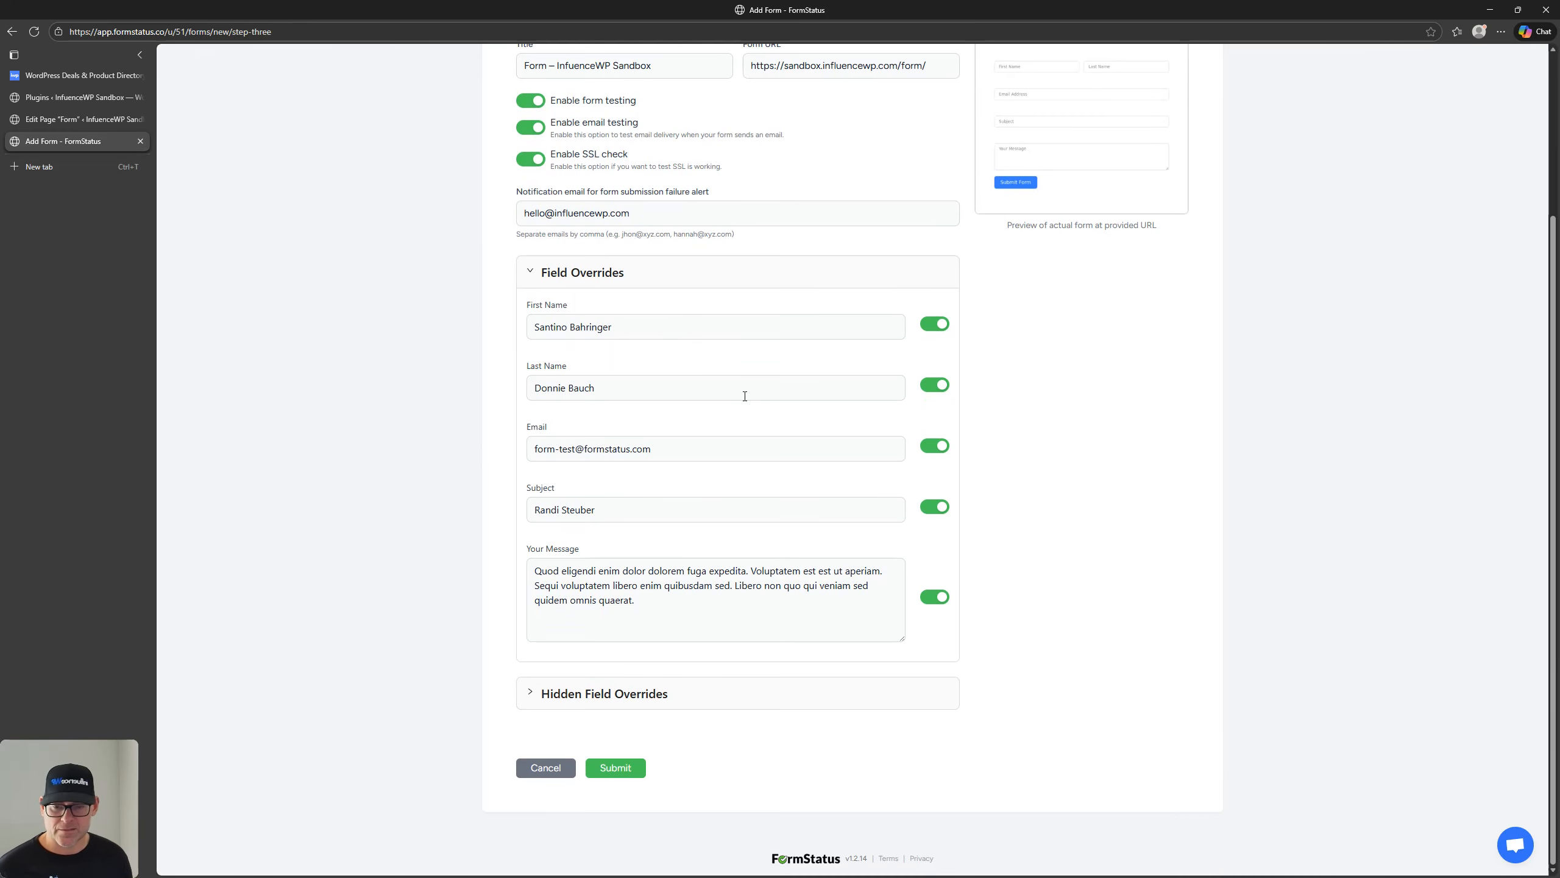
{"action": "left_click", "coordinate": [625, 773]}
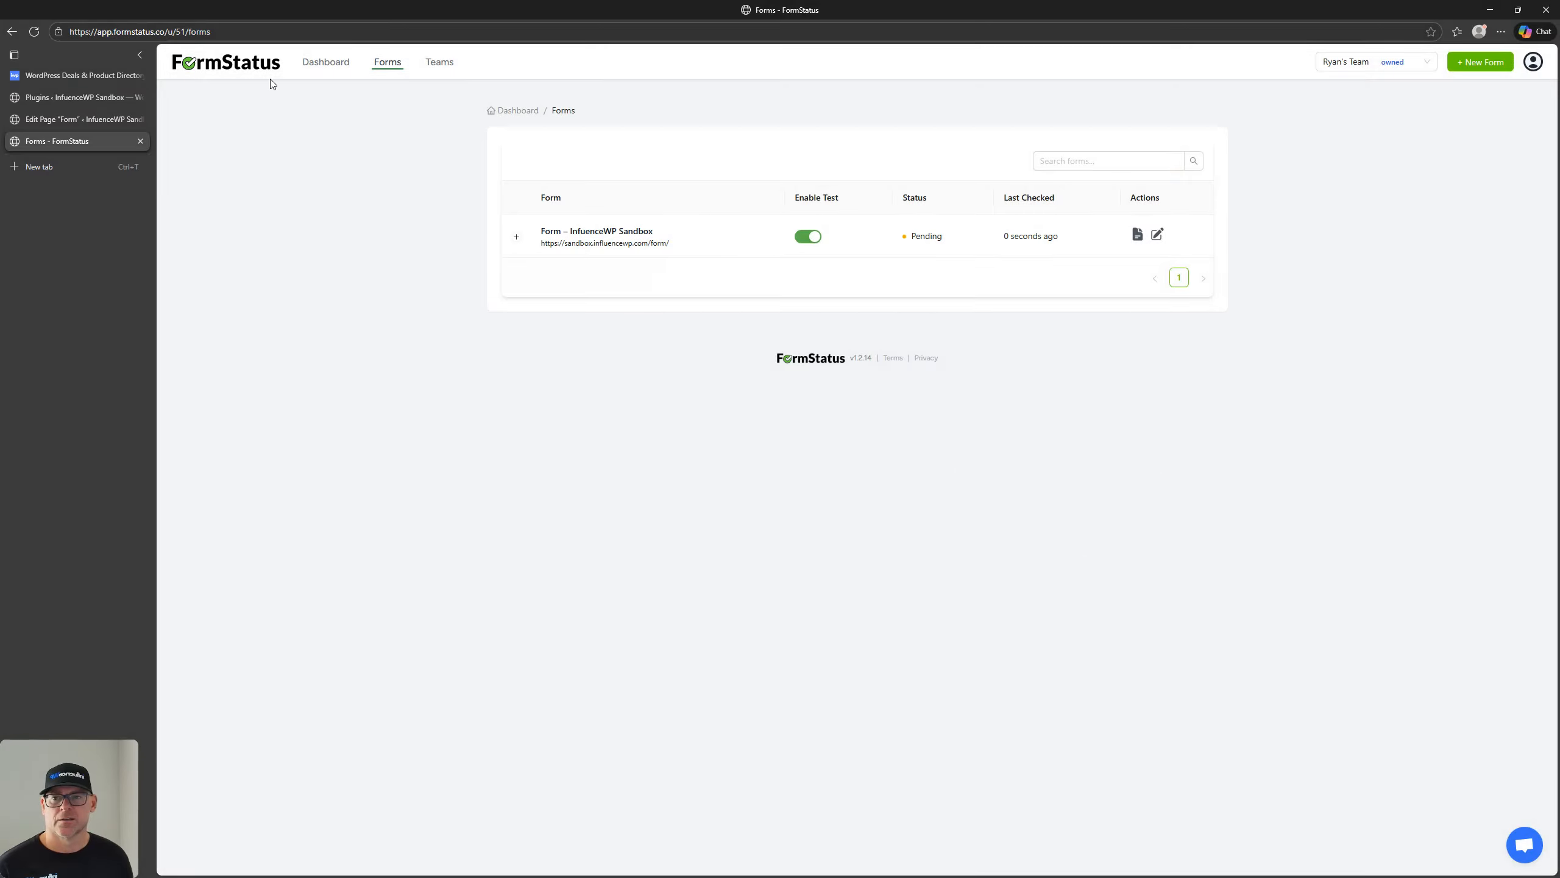
Open the FormStatus dashboard and reload it to check the status of the new form's first test
{"action": "left_click", "coordinate": [322, 62]}
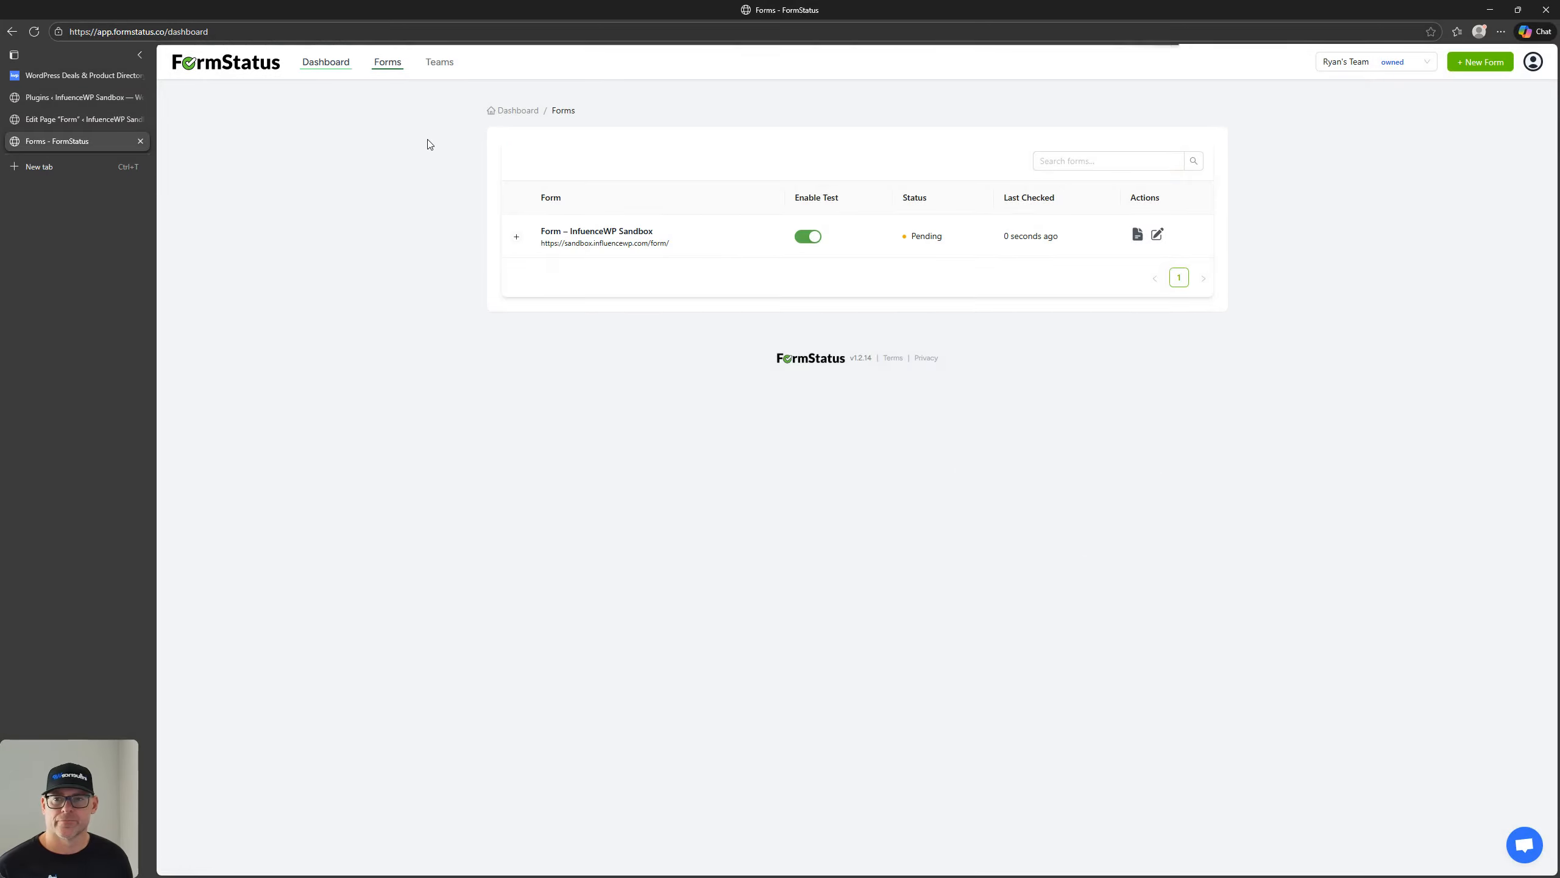
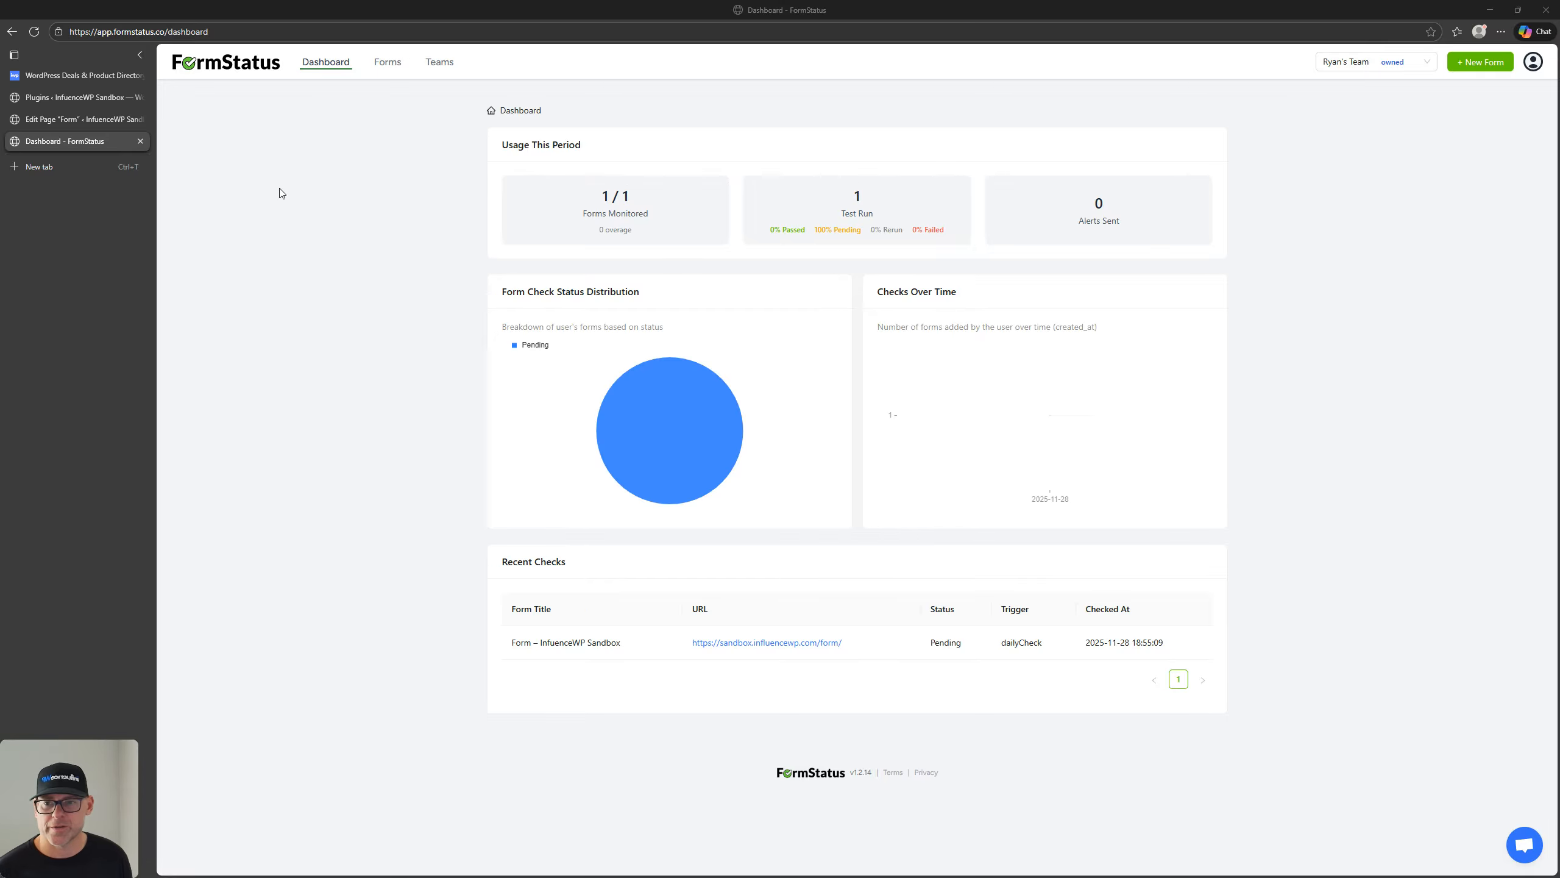
{"action": "key", "text": "F5"}
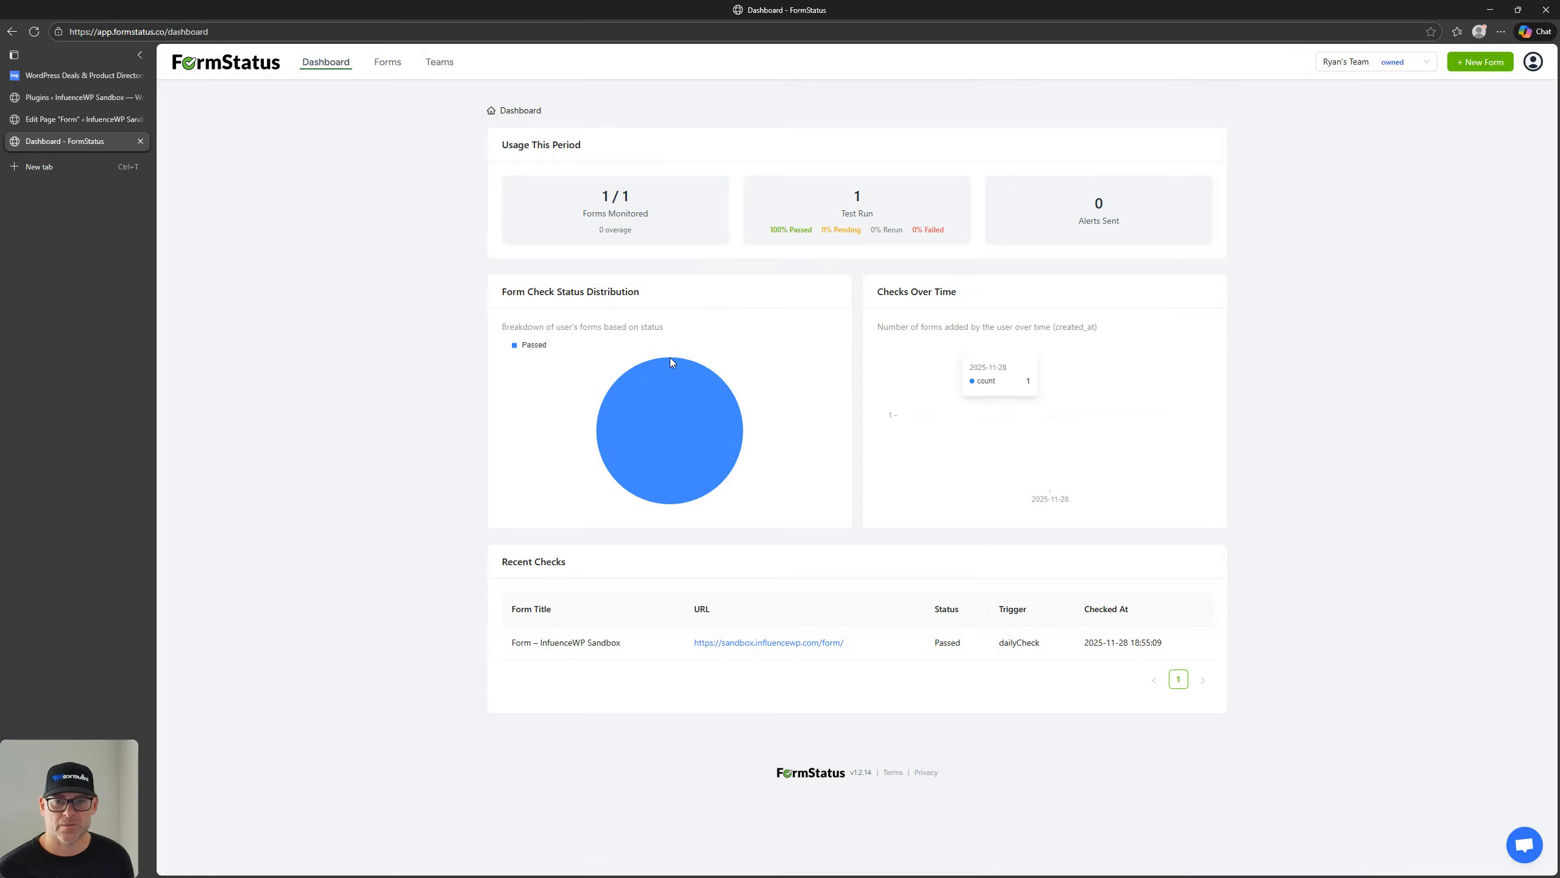
{"action": "mouse_move", "coordinate": [720, 423]}
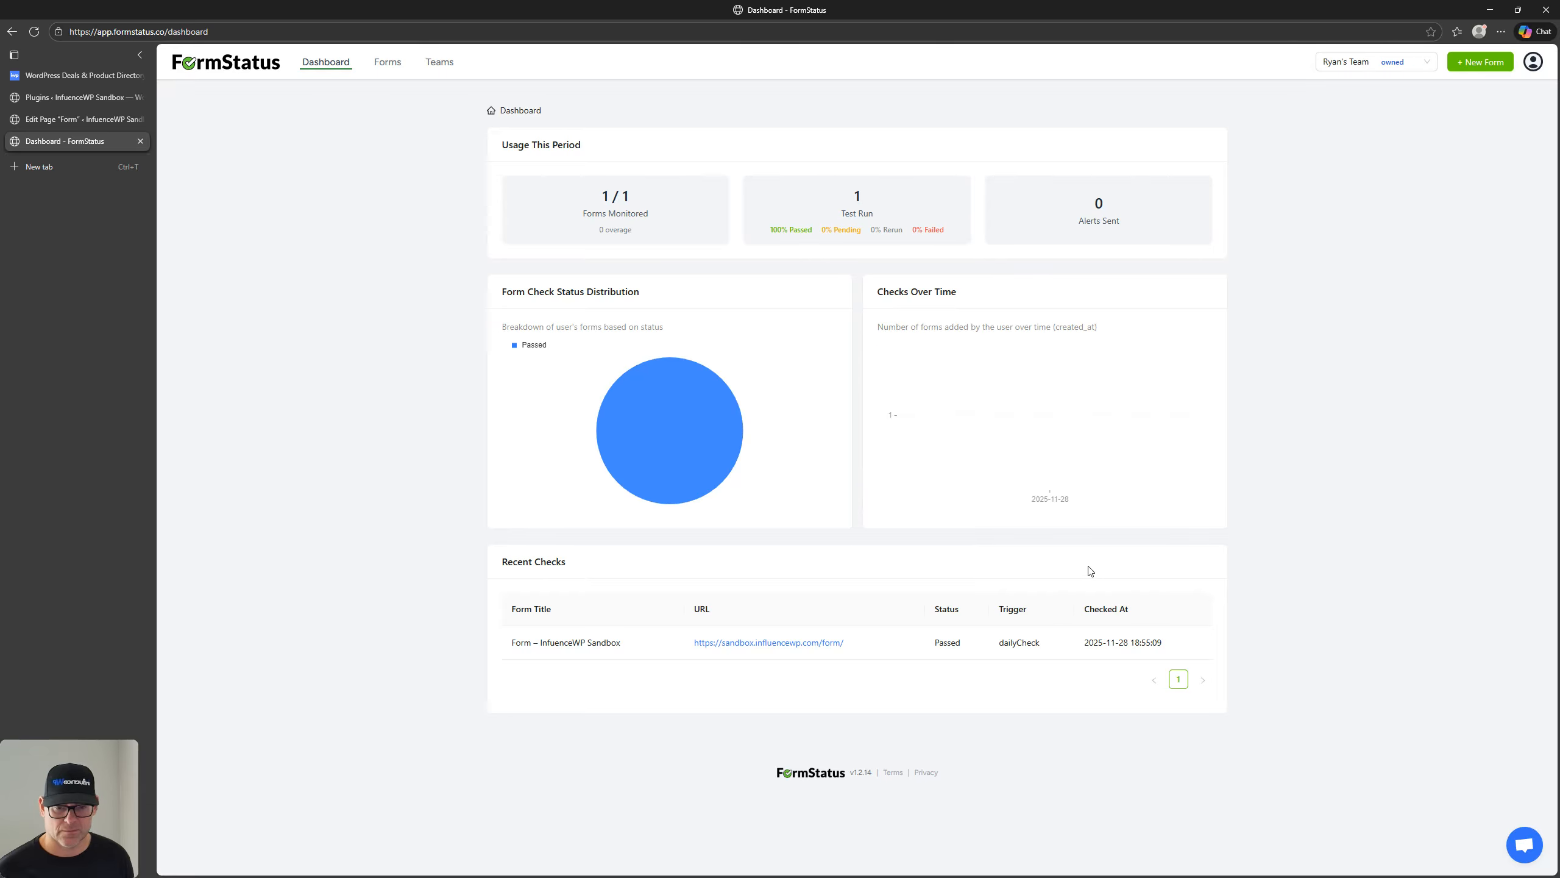
Open the InfuenceWP Sandbox form's test logs, expand the log entry, and play its screen recording
{"action": "left_click", "coordinate": [387, 62]}
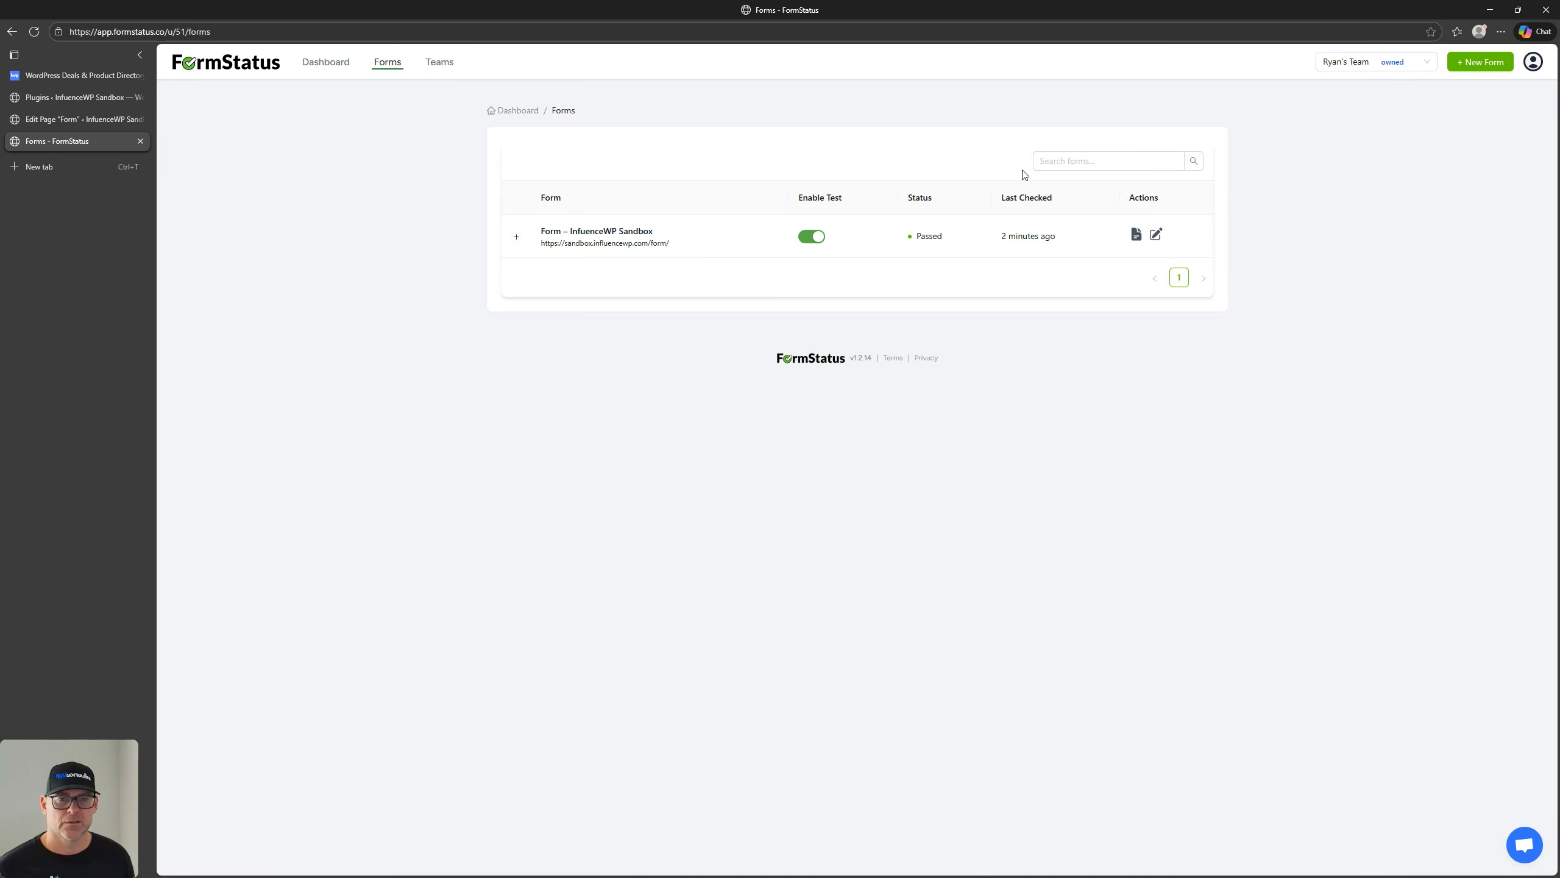
{"action": "left_click", "coordinate": [1137, 235]}
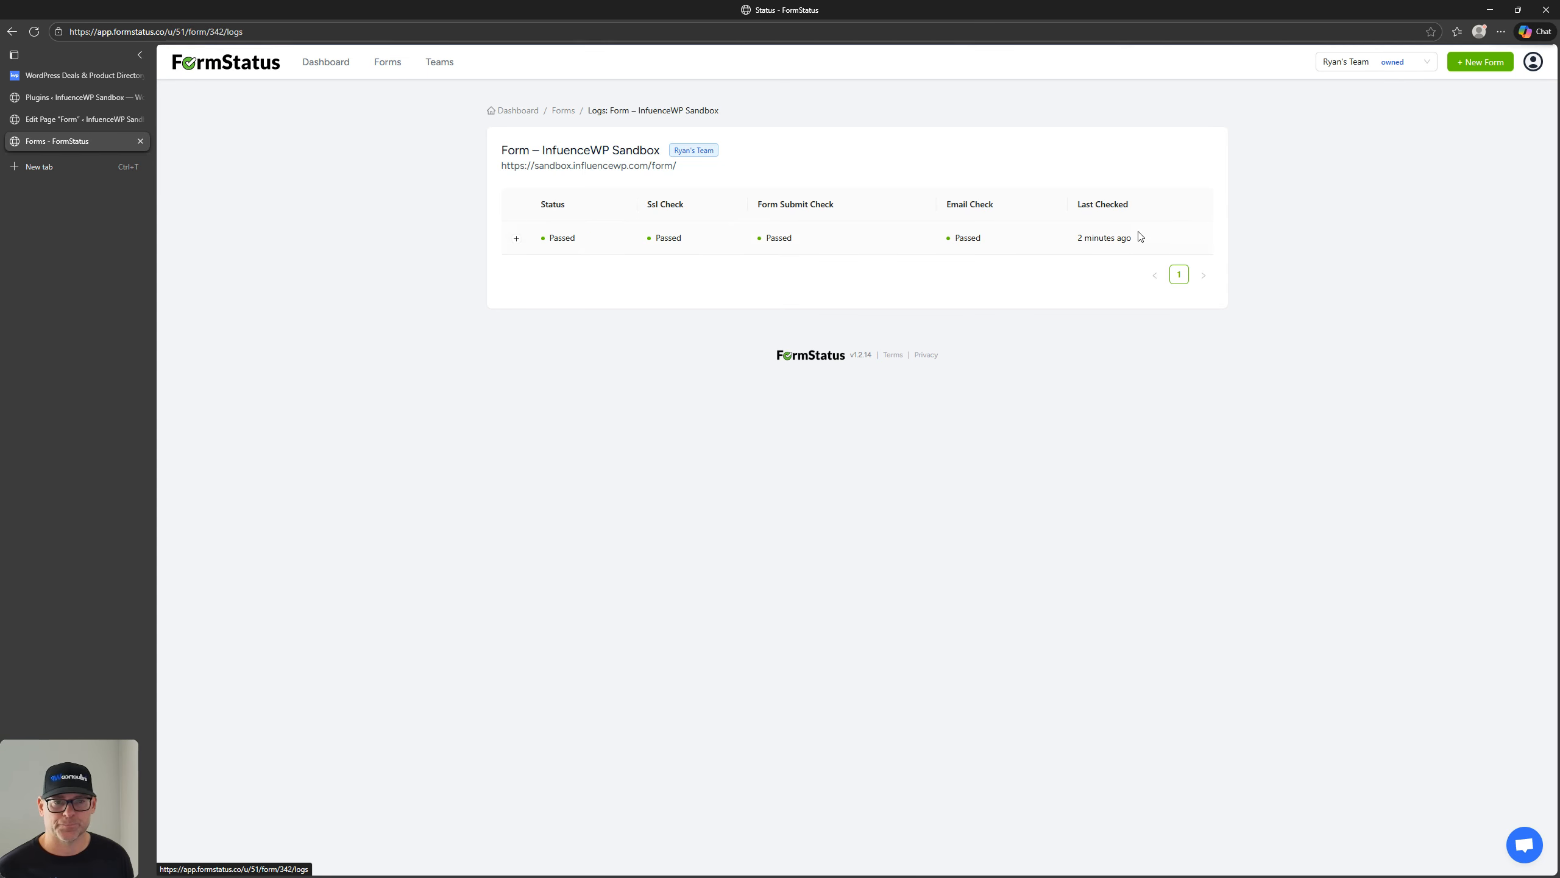
{"action": "left_click", "coordinate": [517, 239]}
{"action": "scroll", "coordinate": [605, 430], "scroll_direction": "down", "scroll_amount": 2}
{"action": "scroll", "coordinate": [614, 452], "scroll_direction": "down", "scroll_amount": 2}
{"action": "scroll", "coordinate": [676, 485], "scroll_direction": "down", "scroll_amount": 3}
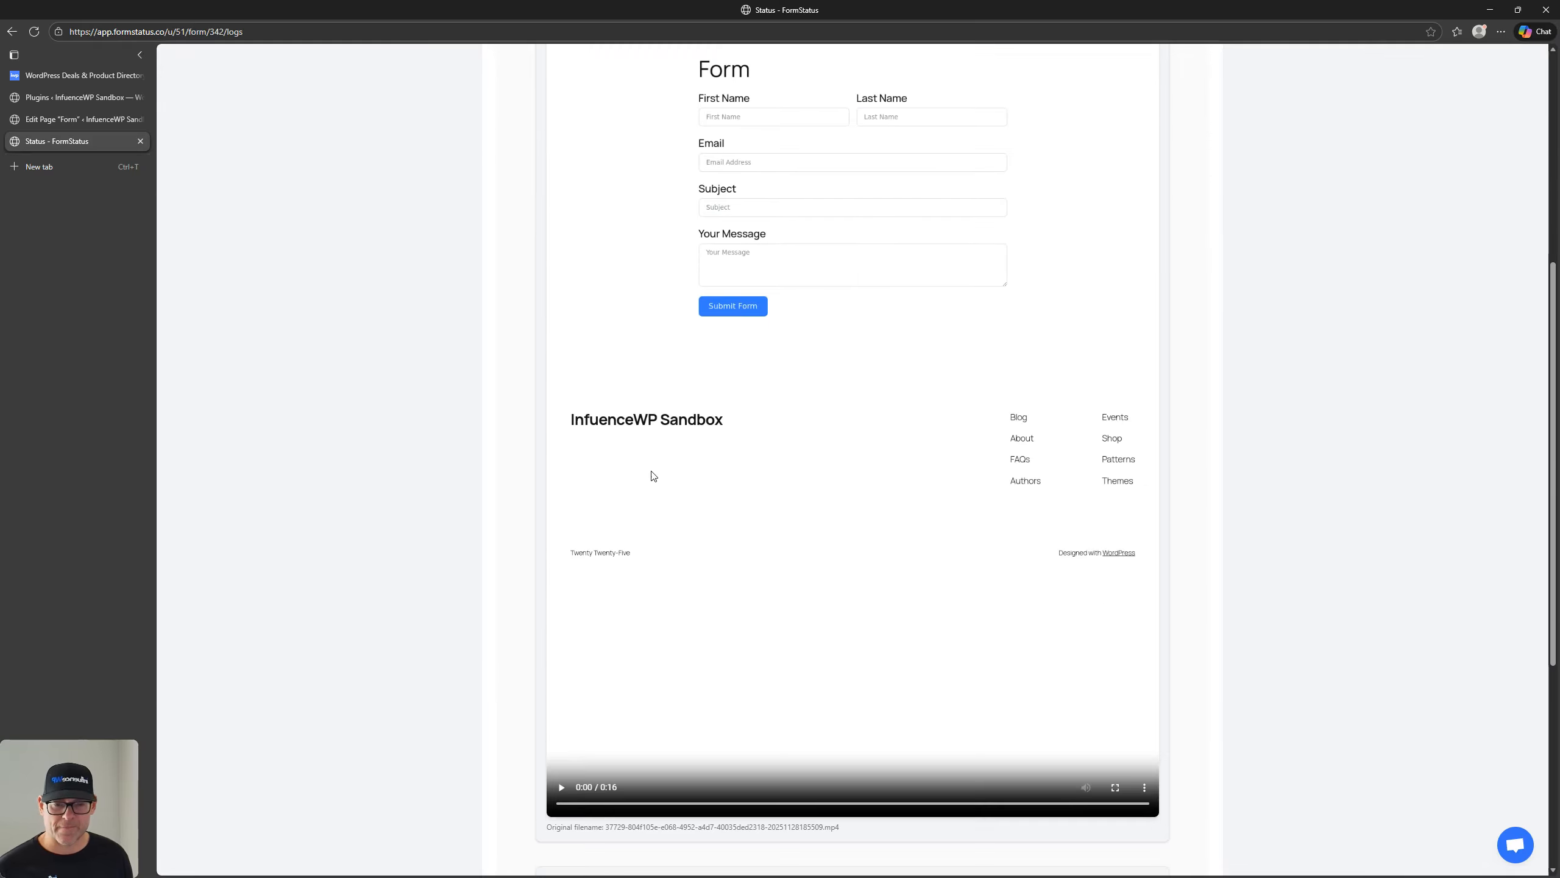
{"action": "left_click", "coordinate": [636, 789]}
{"action": "scroll", "coordinate": [434, 684], "scroll_direction": "up", "scroll_amount": 2}
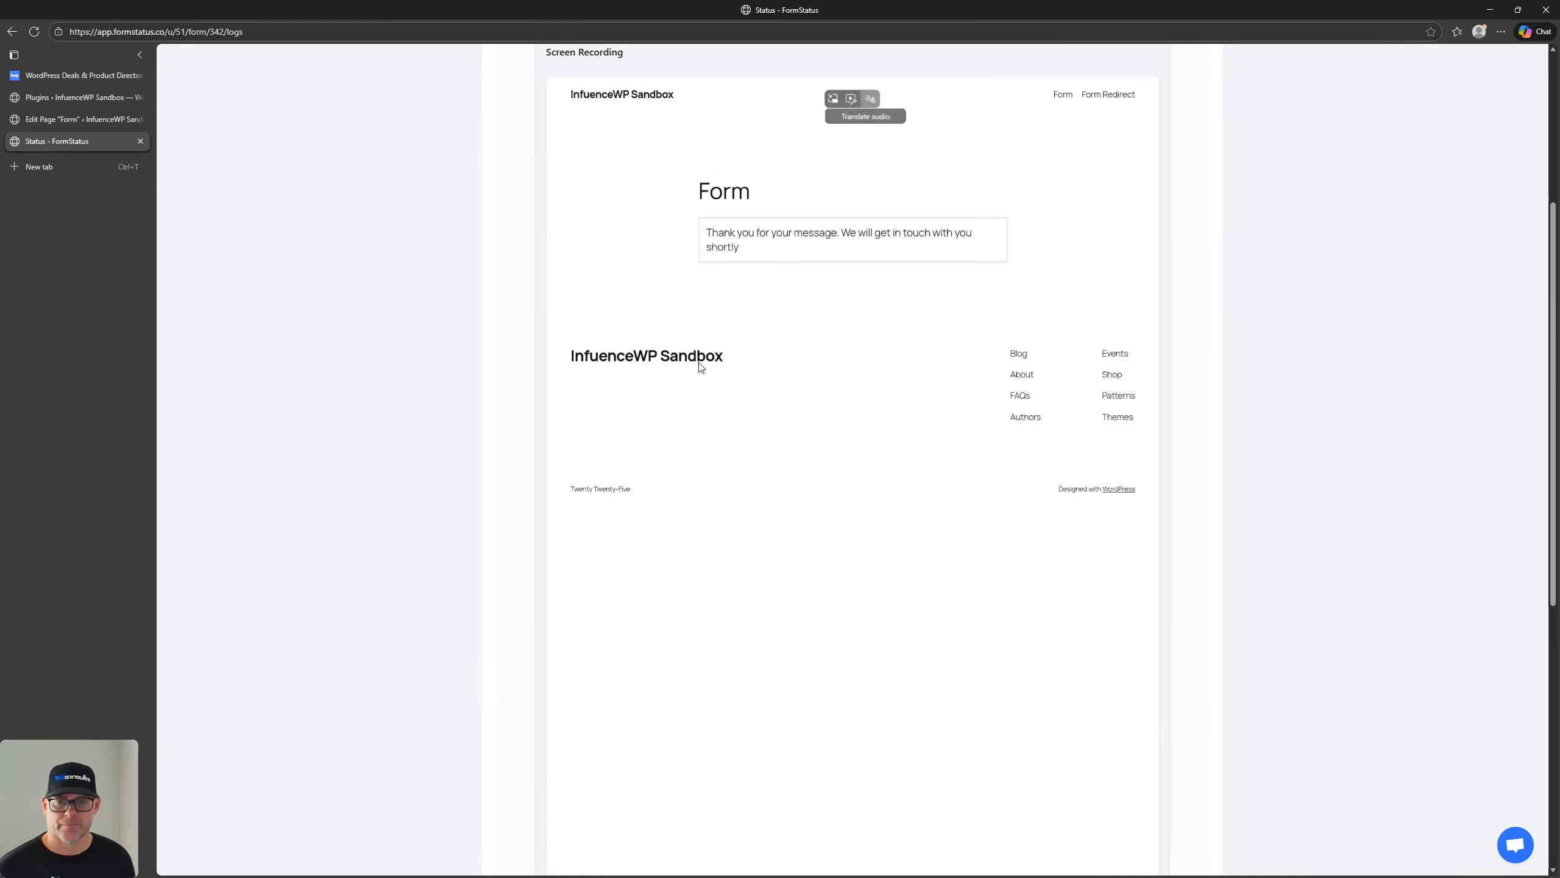
{"action": "key", "text": "ctrl"}
{"action": "key", "text": "ctrl"}
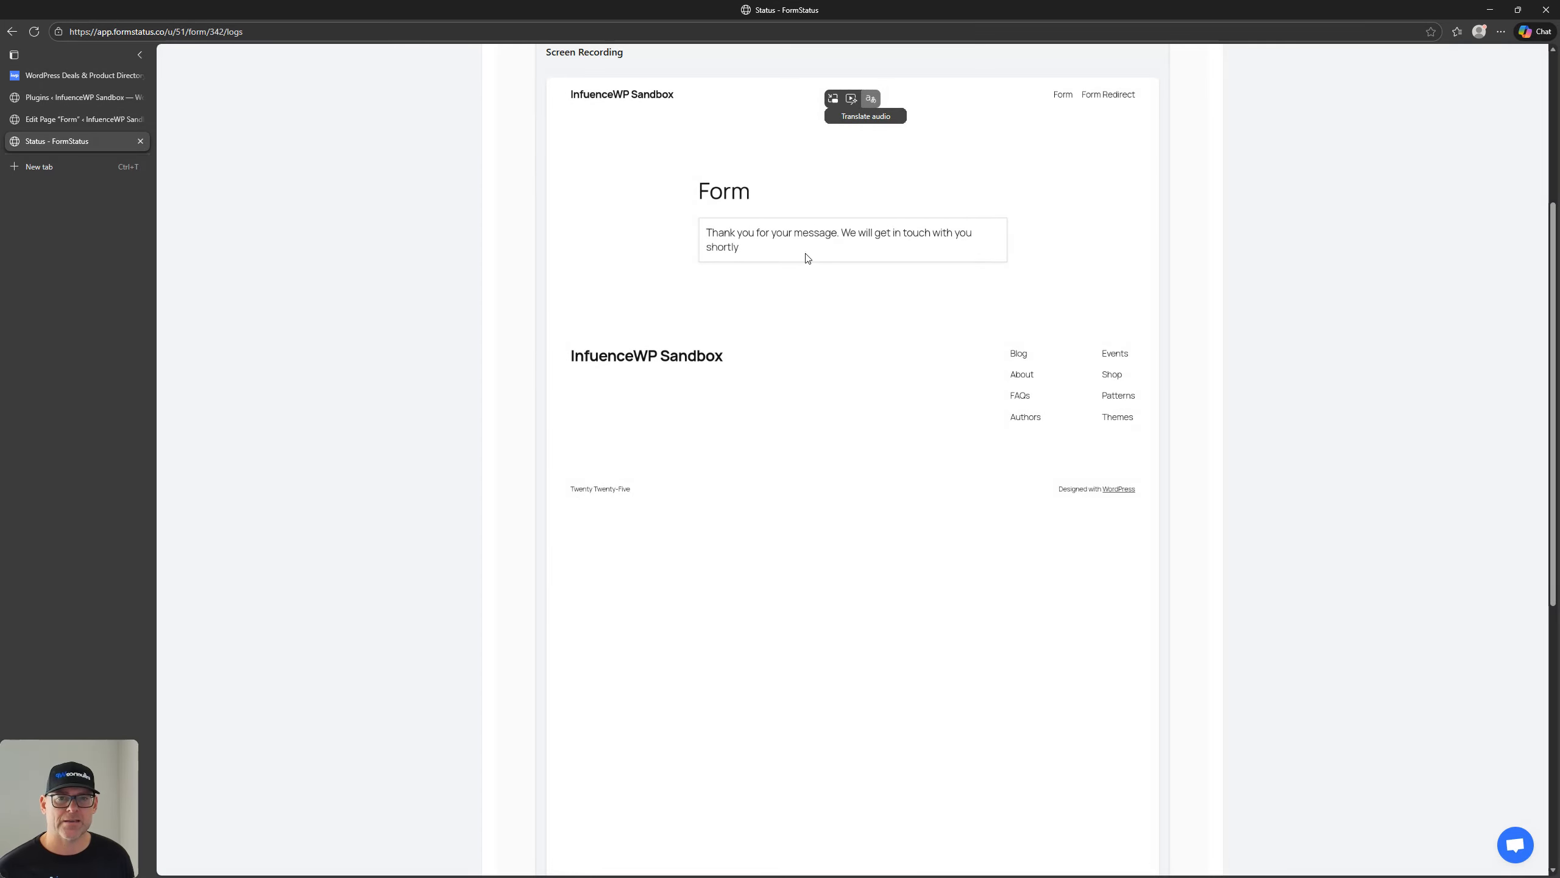
Review the log entry's form details, screen recording, SSL details and email details
{"action": "scroll", "coordinate": [806, 259], "scroll_direction": "up", "scroll_amount": 2}
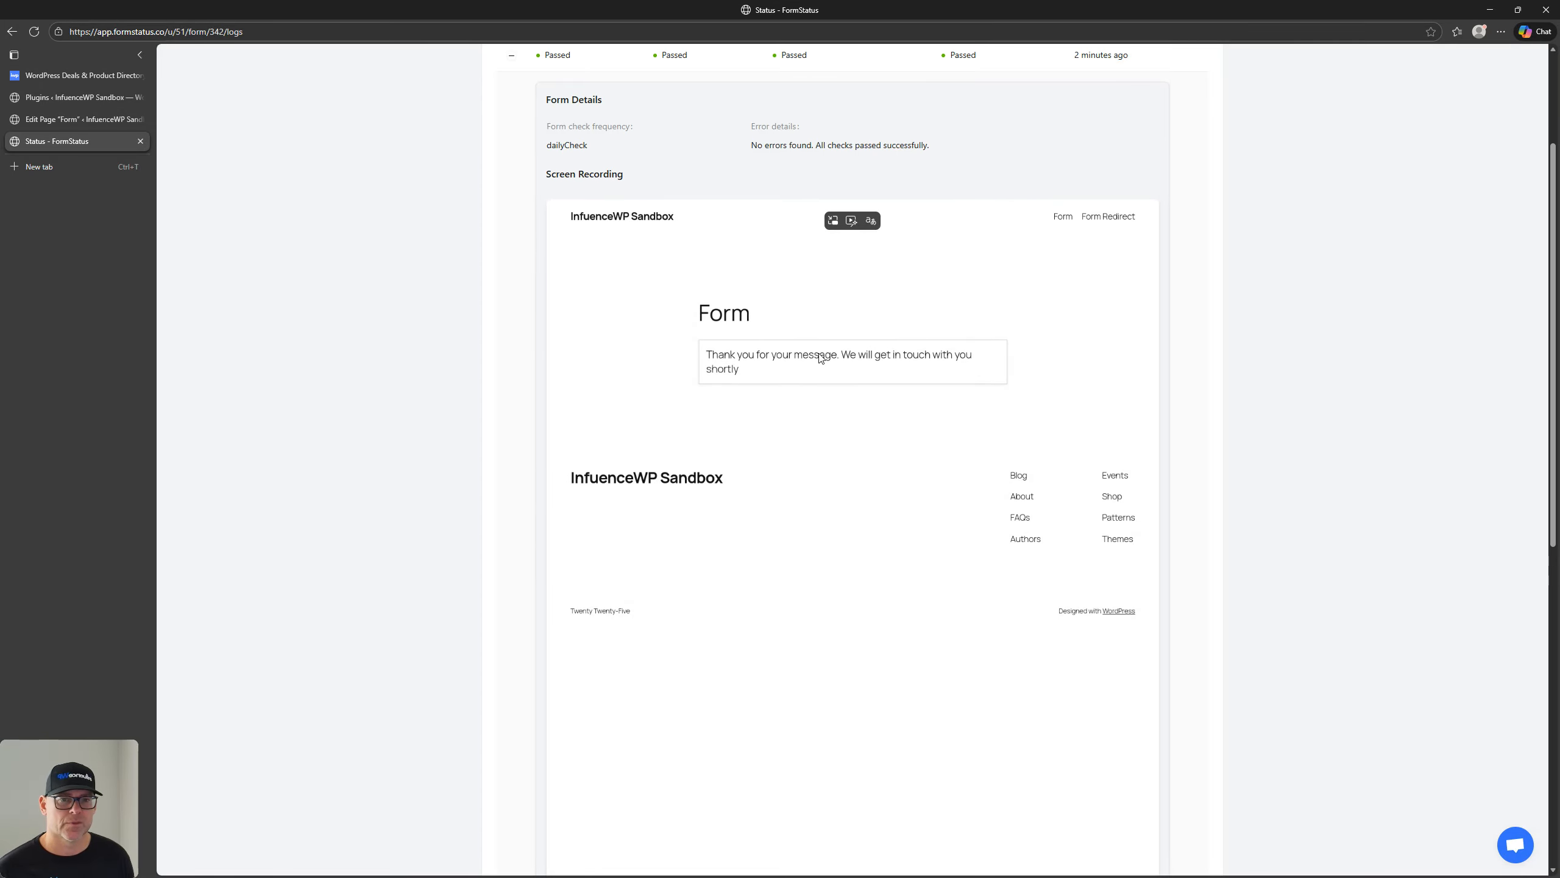
{"action": "scroll", "coordinate": [868, 412], "scroll_direction": "down", "scroll_amount": 8}
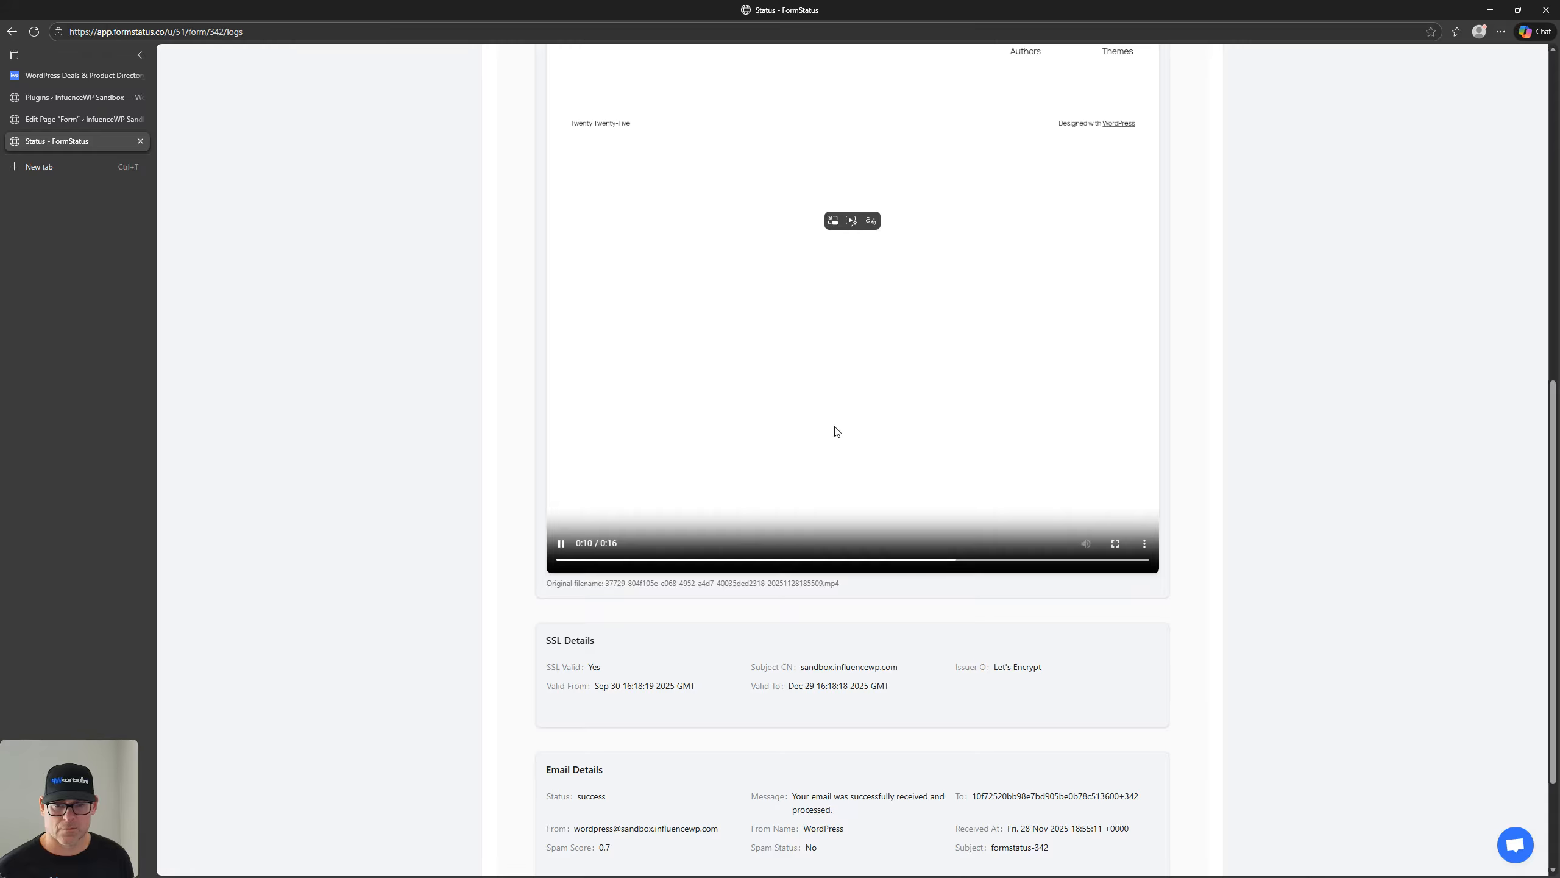
{"action": "scroll", "coordinate": [500, 490], "scroll_direction": "up", "scroll_amount": 7}
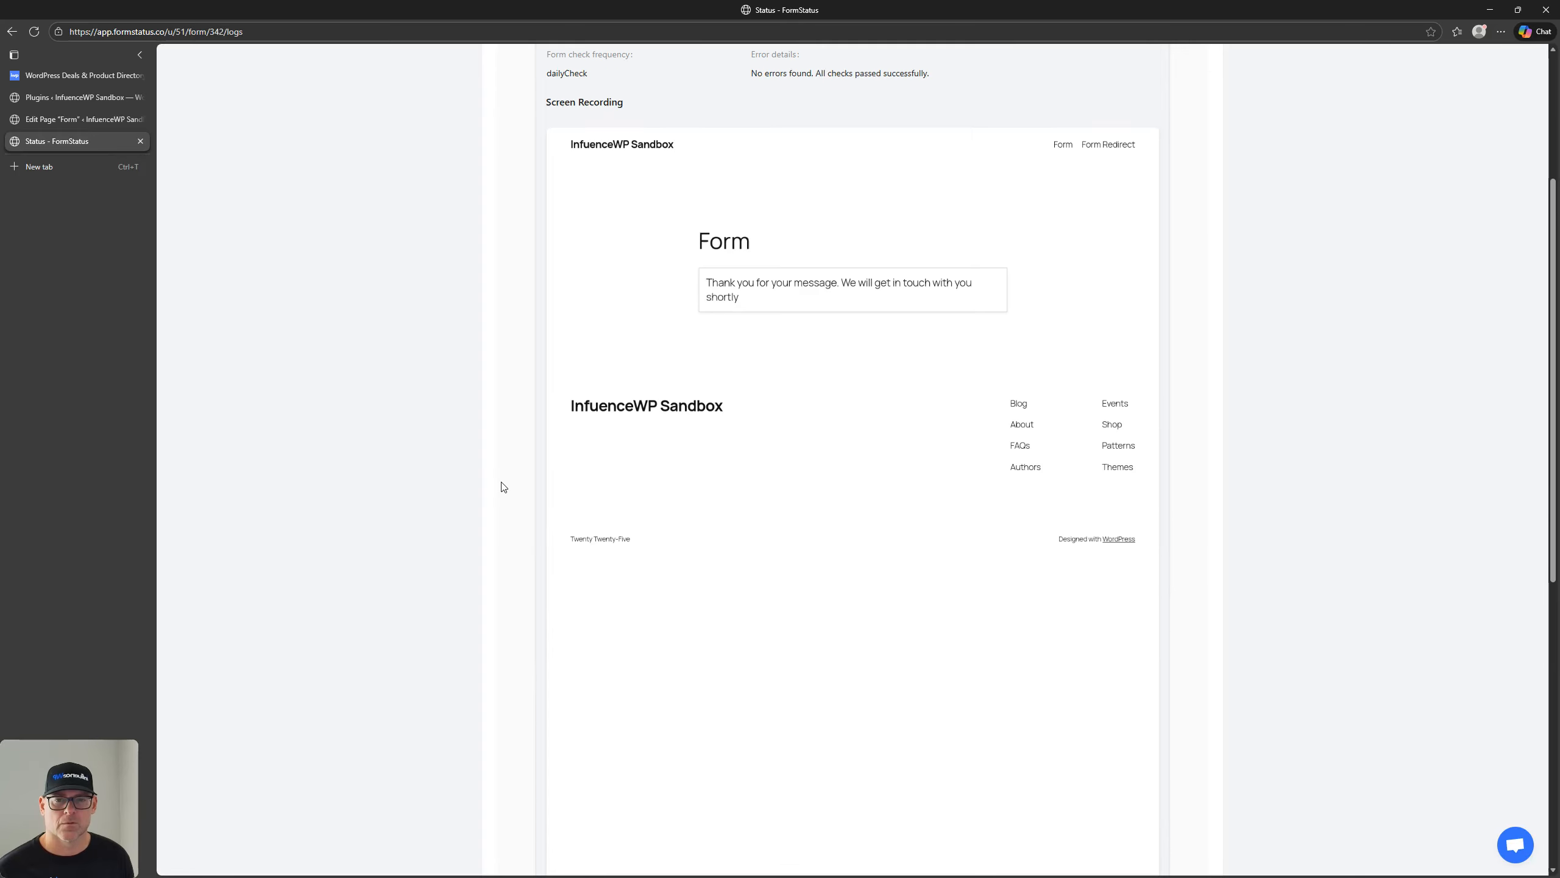
{"action": "scroll", "coordinate": [504, 487], "scroll_direction": "up", "scroll_amount": 1}
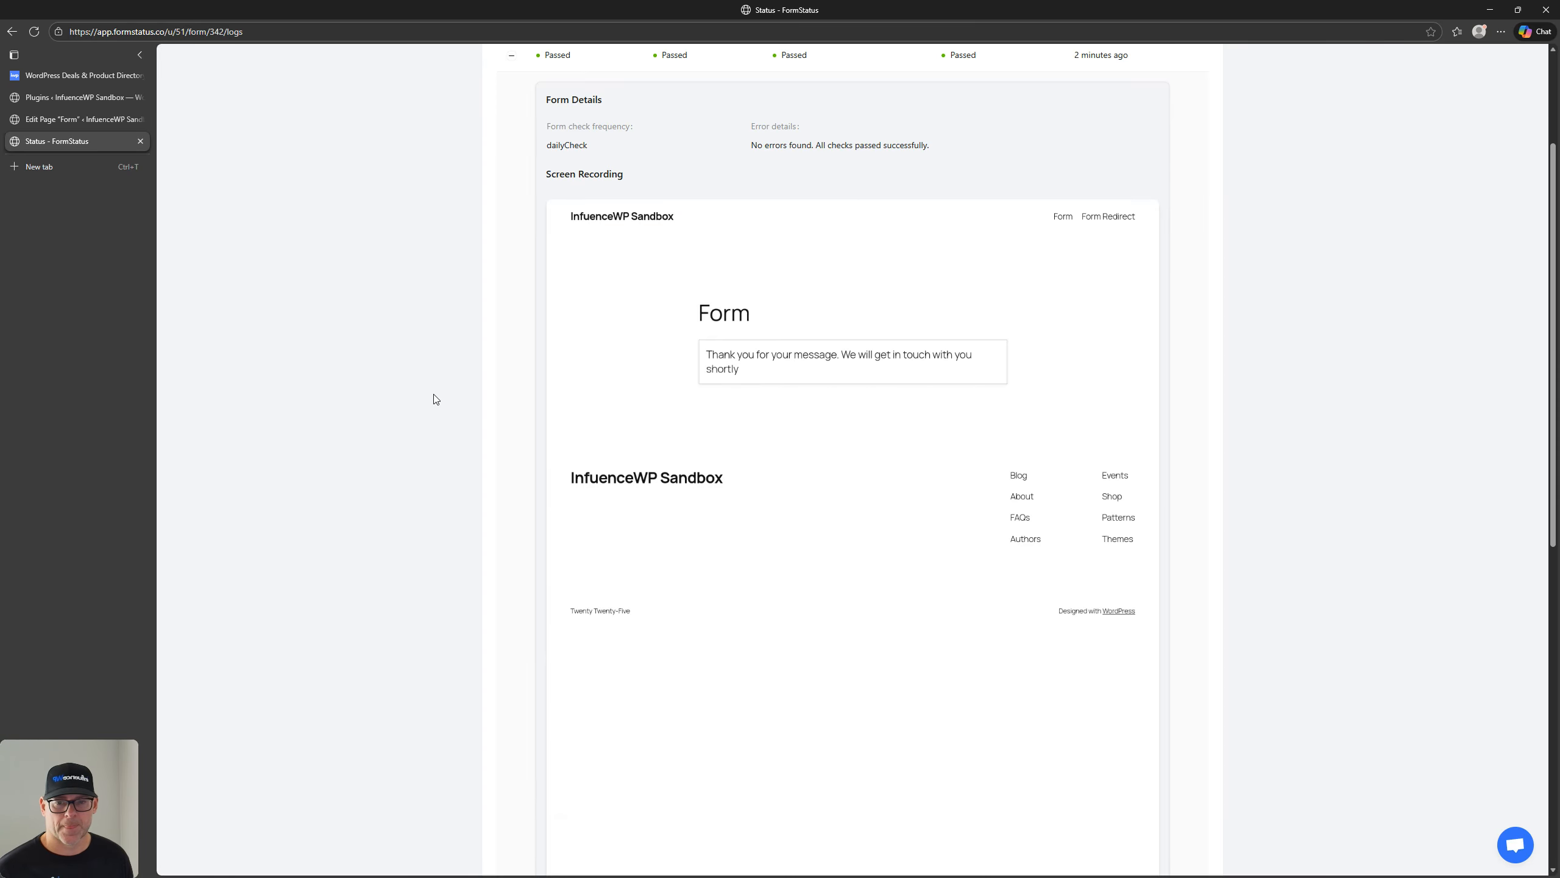
{"action": "scroll", "coordinate": [436, 399], "scroll_direction": "down", "scroll_amount": 7}
{"action": "scroll", "coordinate": [435, 403], "scroll_direction": "up", "scroll_amount": 7}
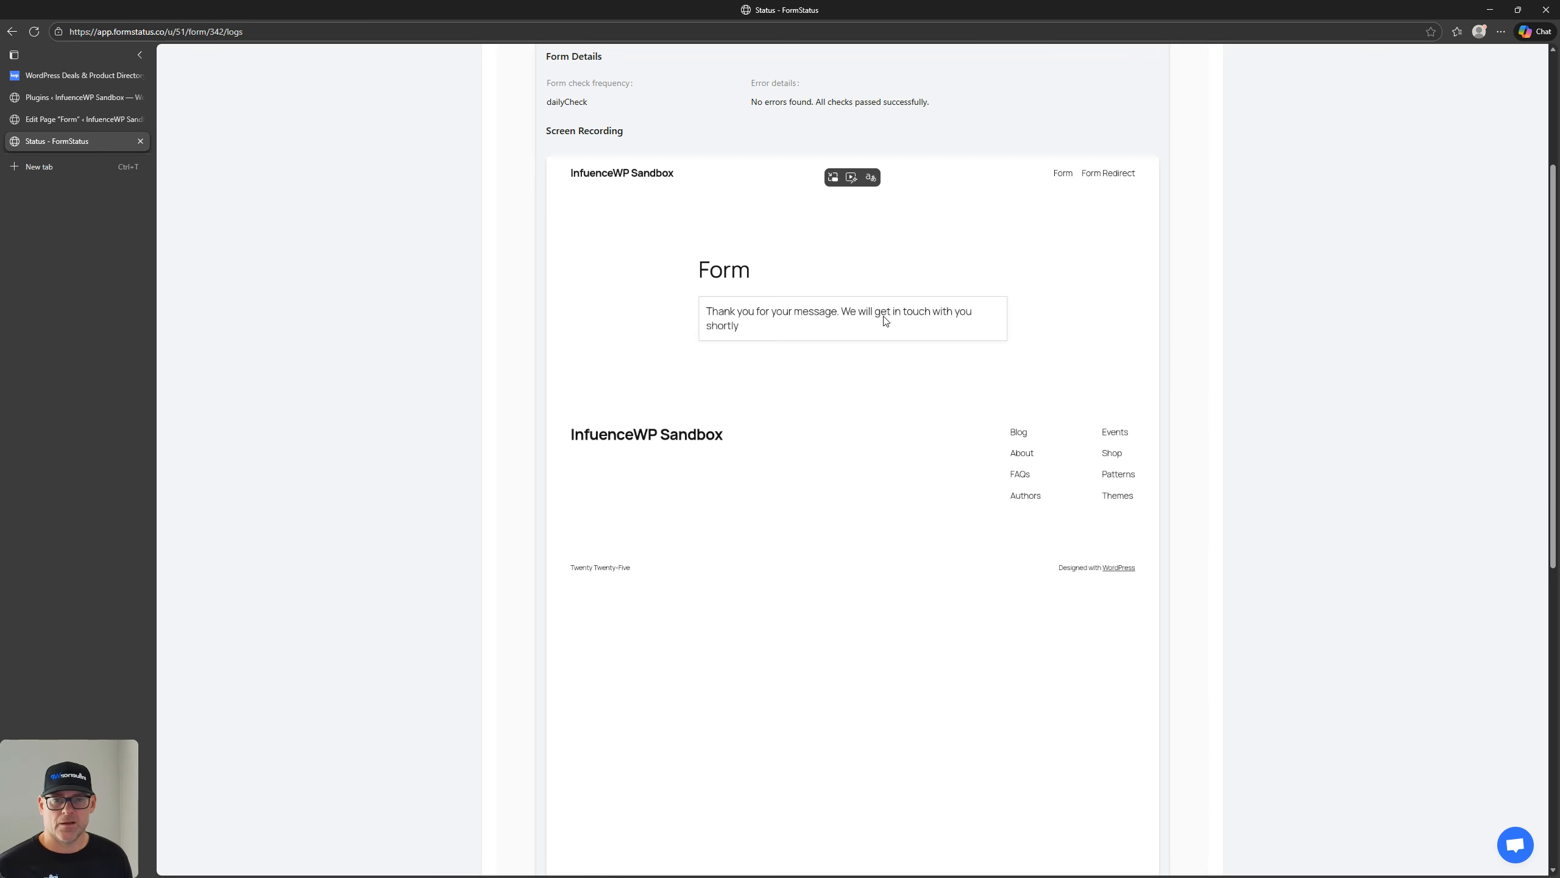
{"action": "scroll", "coordinate": [897, 328], "scroll_direction": "up", "scroll_amount": 3}
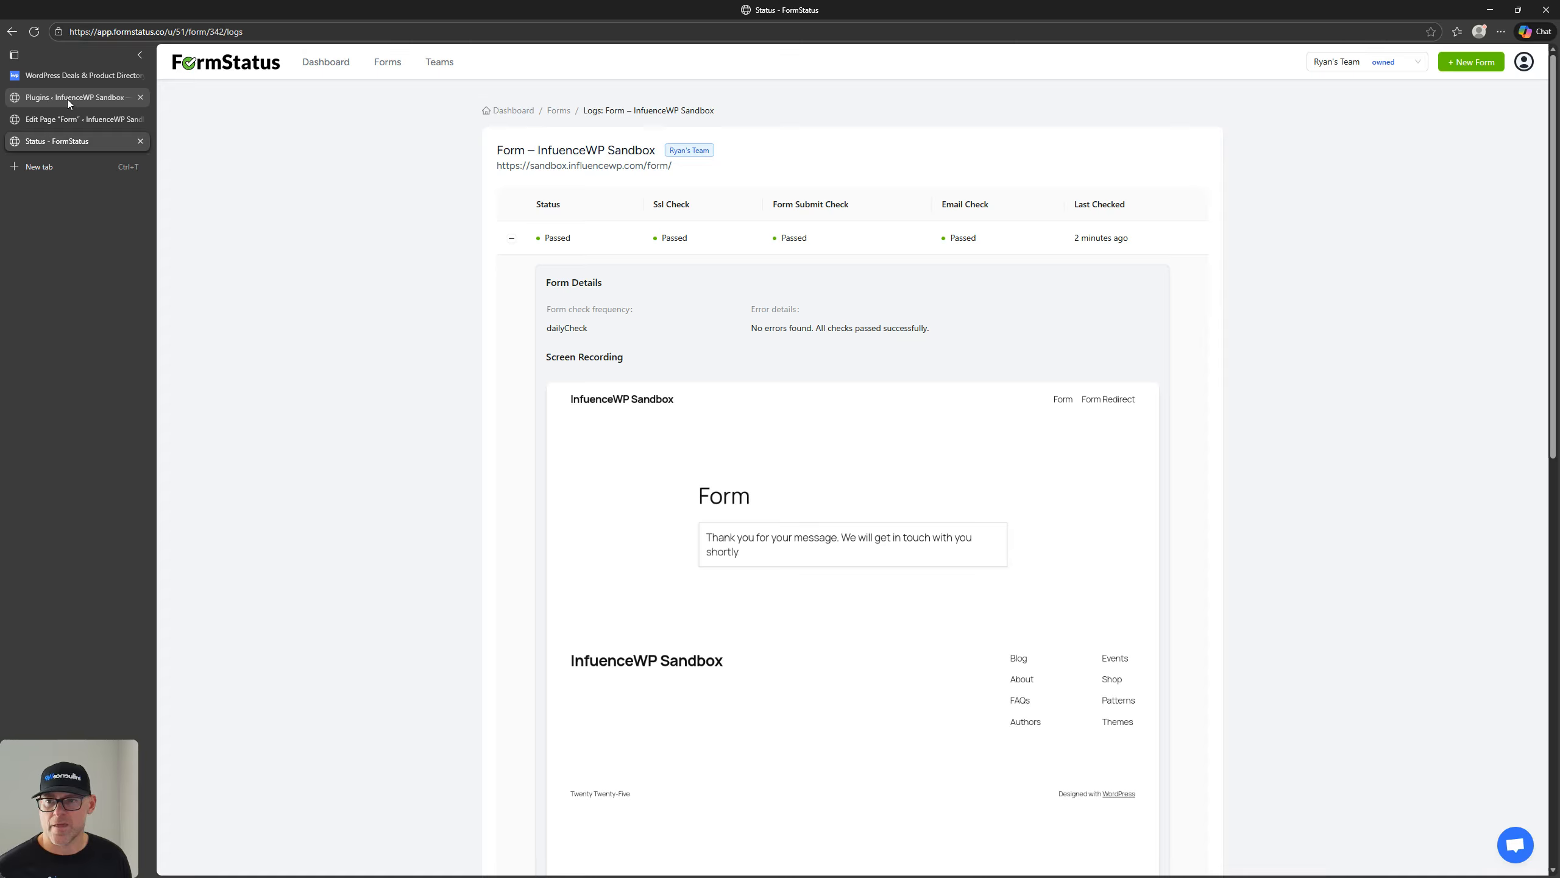
Switch to WordPress, open the original Contact Form's settings in Fluent Forms, and compare the Custom URL and Same Page confirmation types
{"action": "left_click", "coordinate": [78, 118]}
{"action": "left_click", "coordinate": [717, 298]}
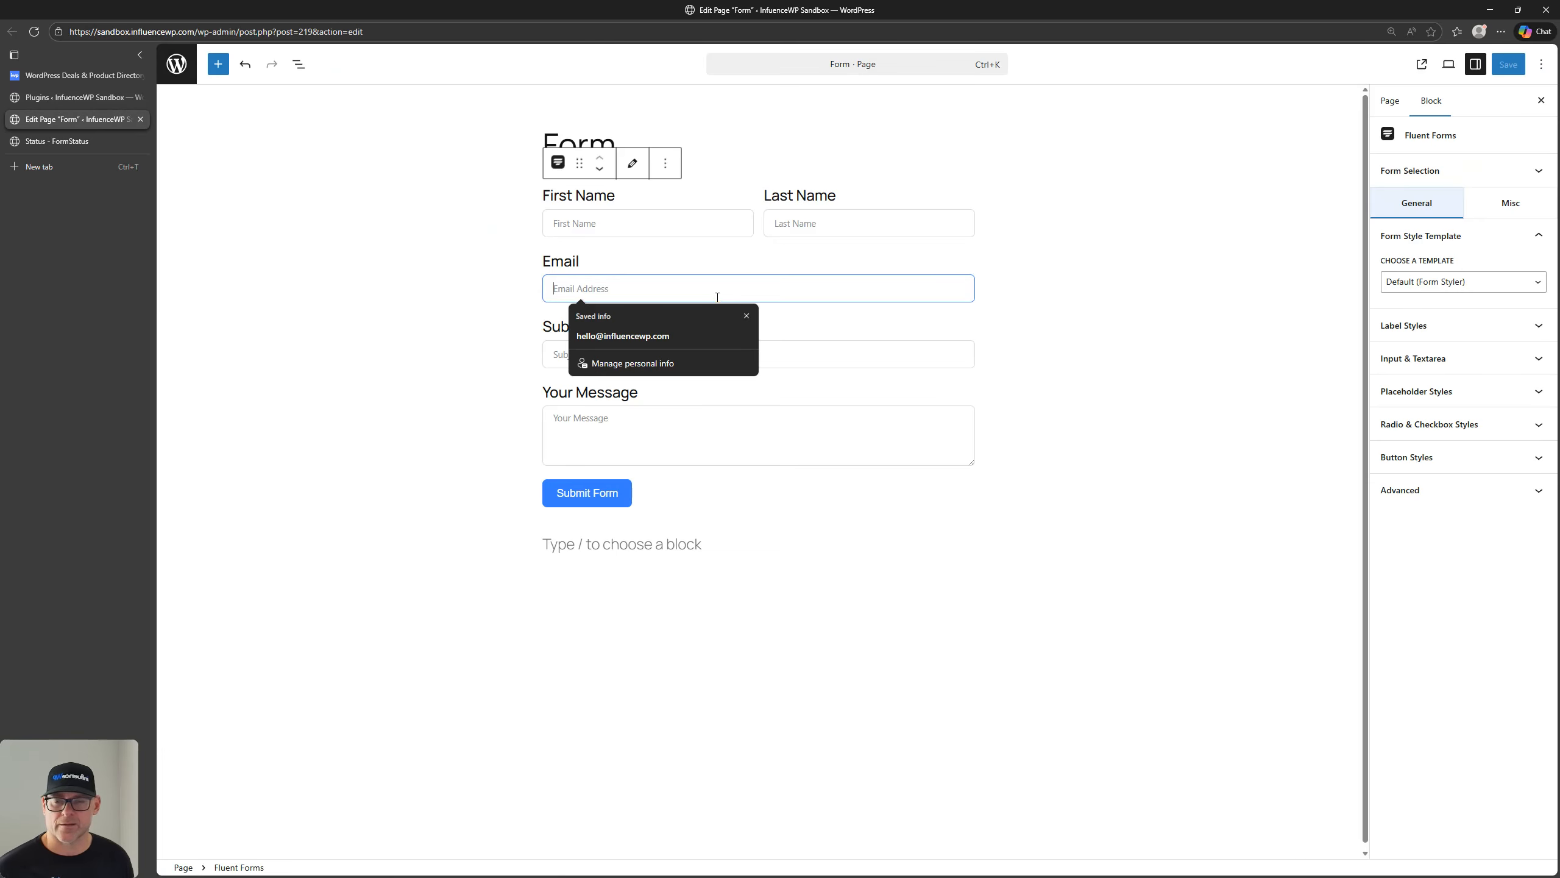
{"action": "left_click", "coordinate": [116, 100]}
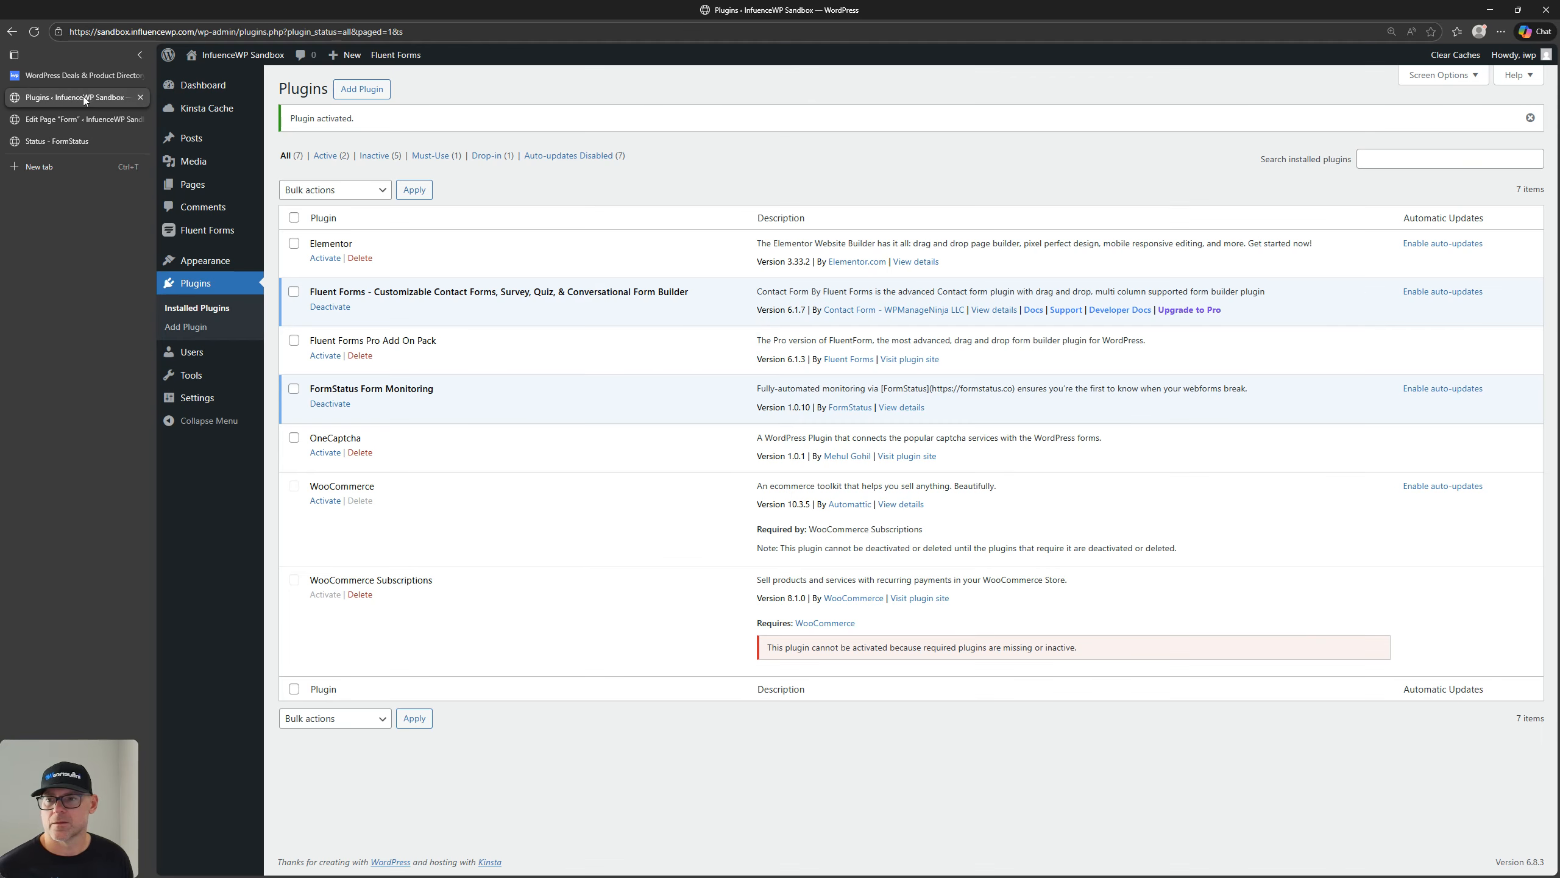
{"action": "left_click", "coordinate": [205, 231]}
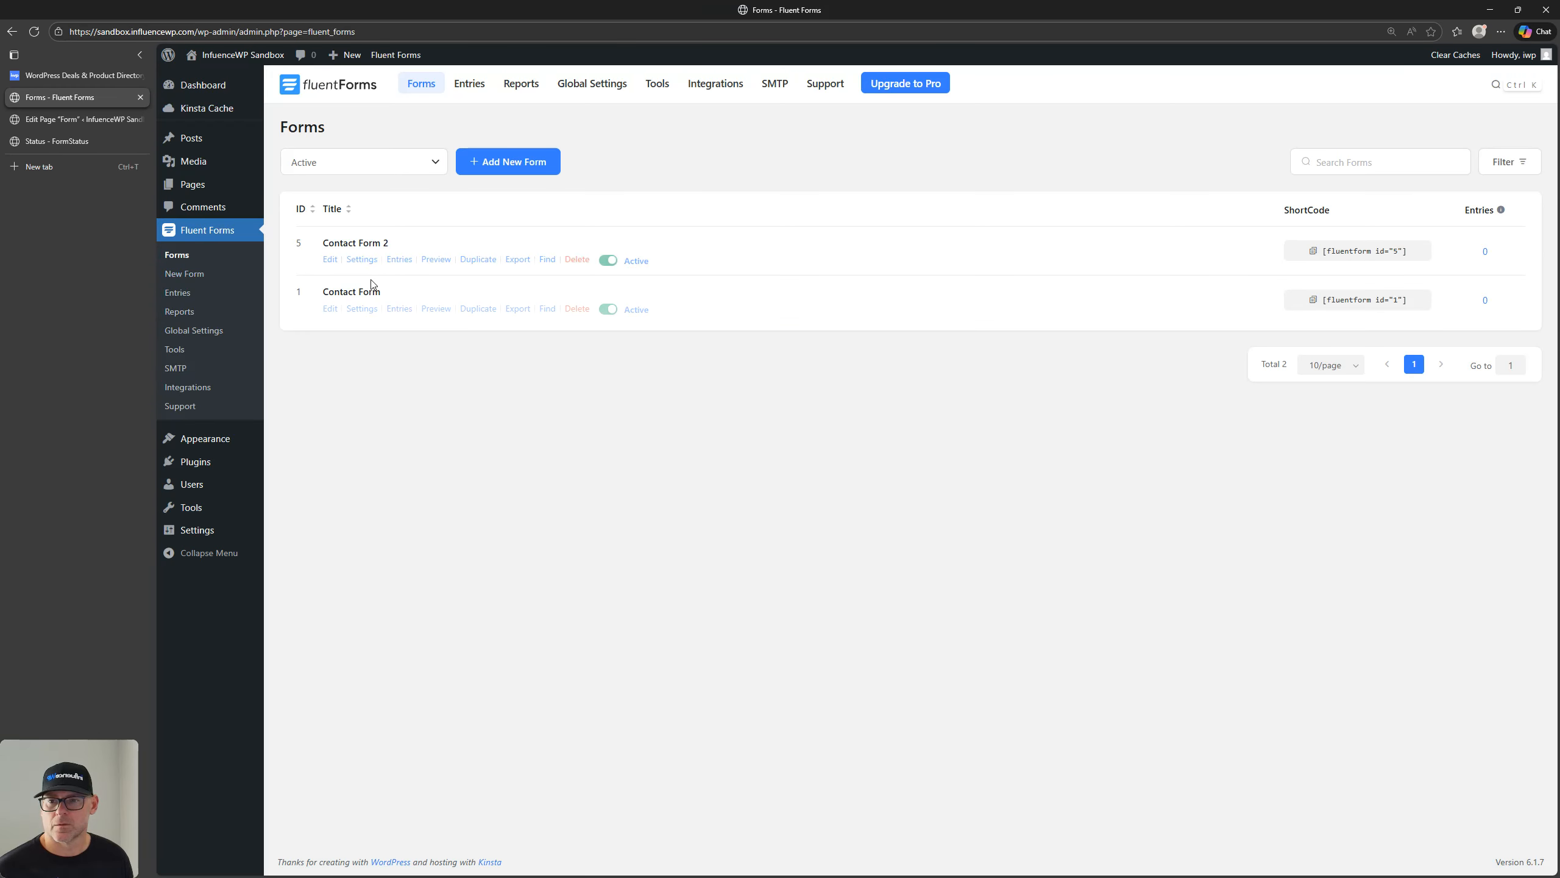
{"action": "left_click", "coordinate": [362, 309]}
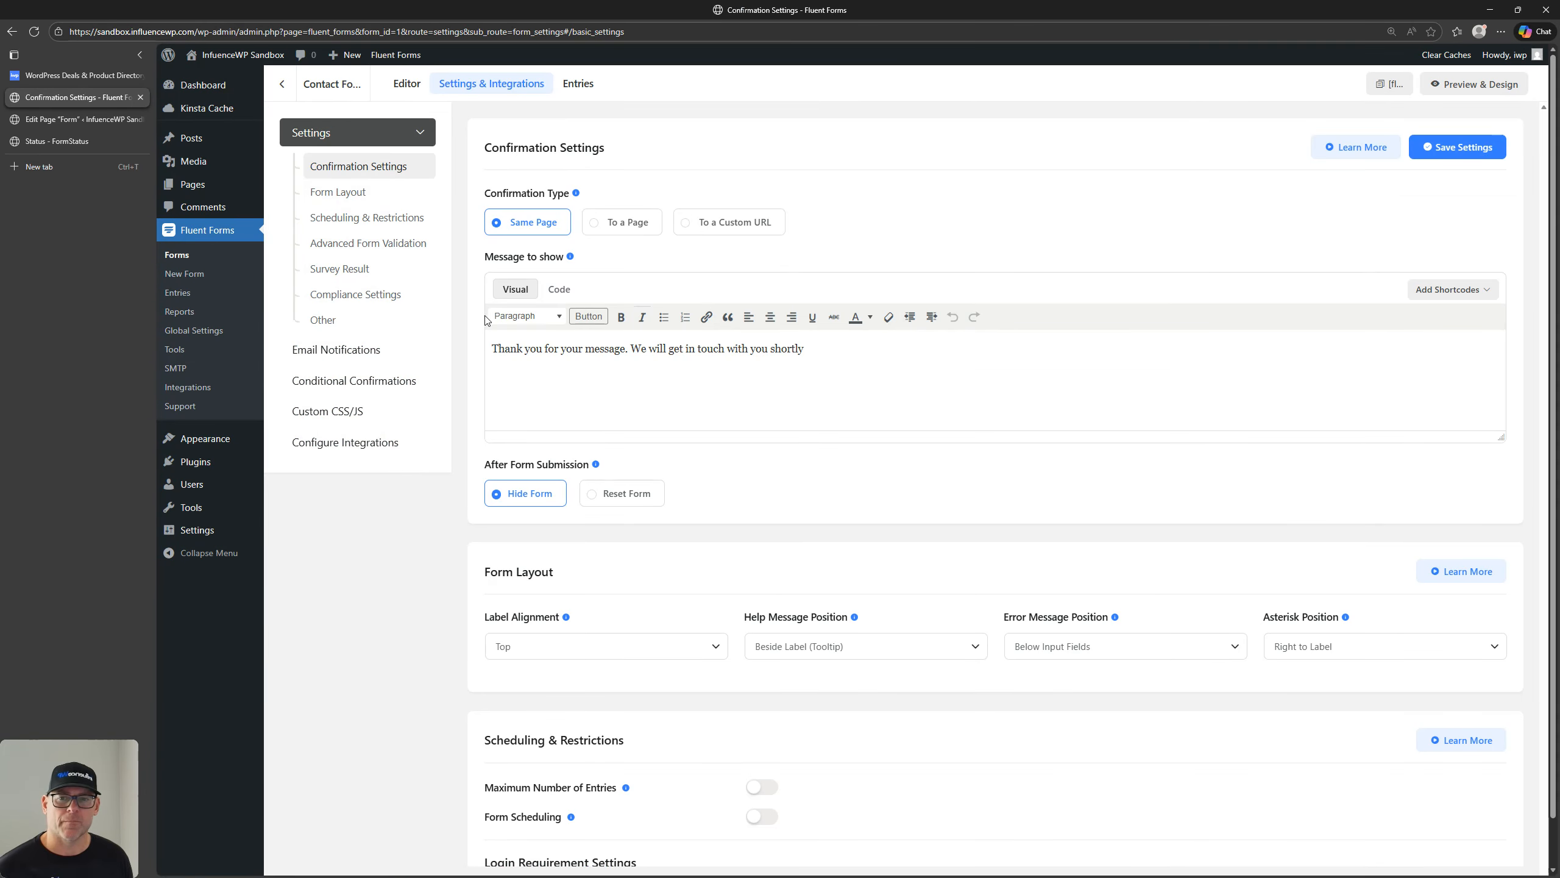
{"action": "left_click", "coordinate": [721, 232]}
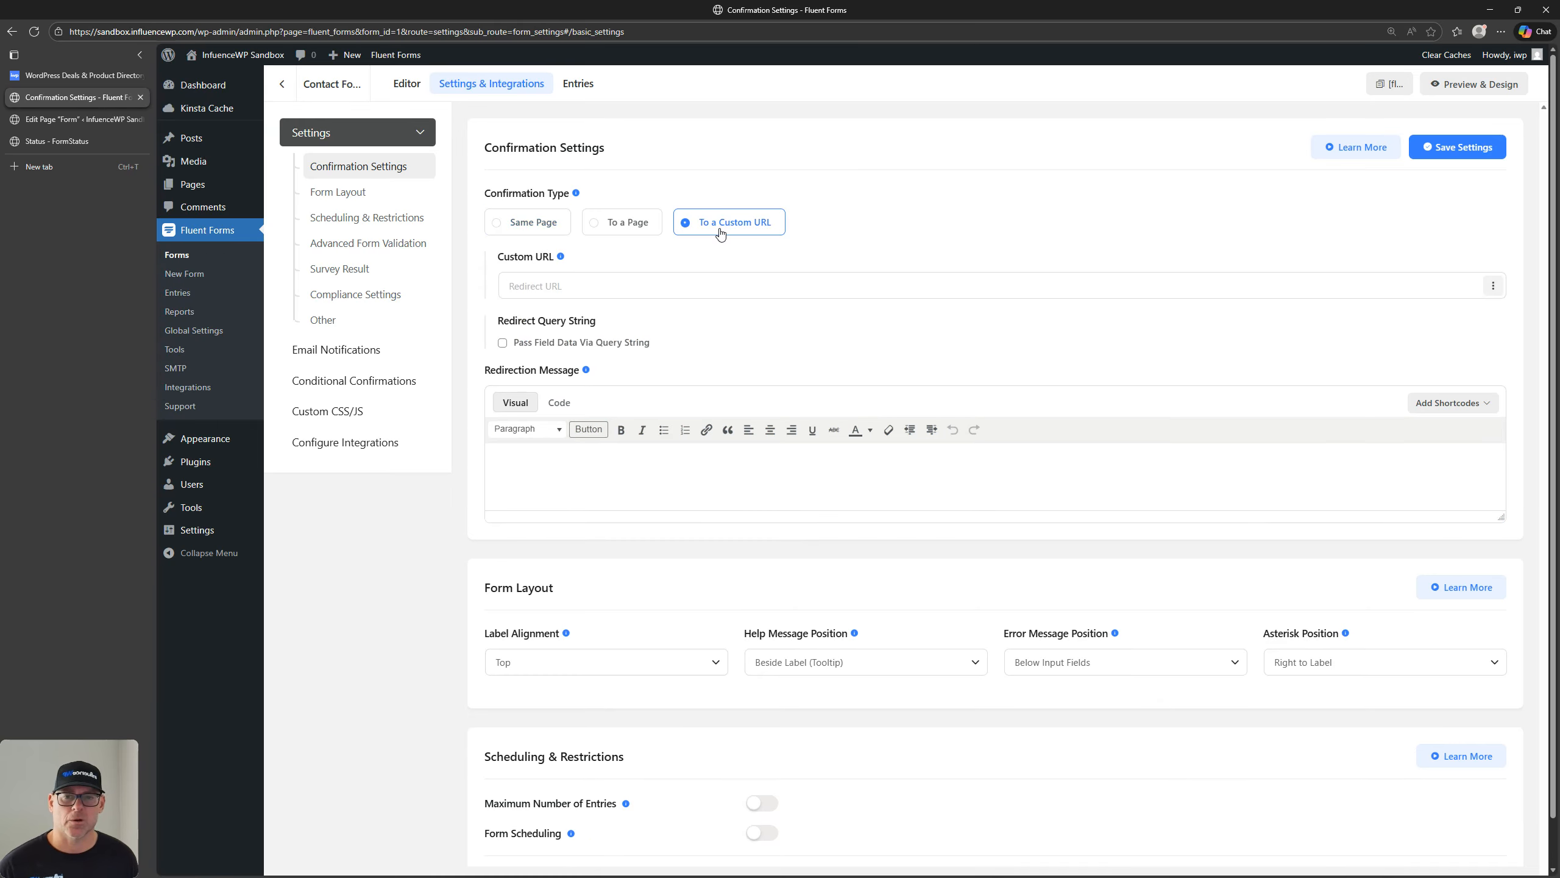
{"action": "left_click", "coordinate": [518, 227]}
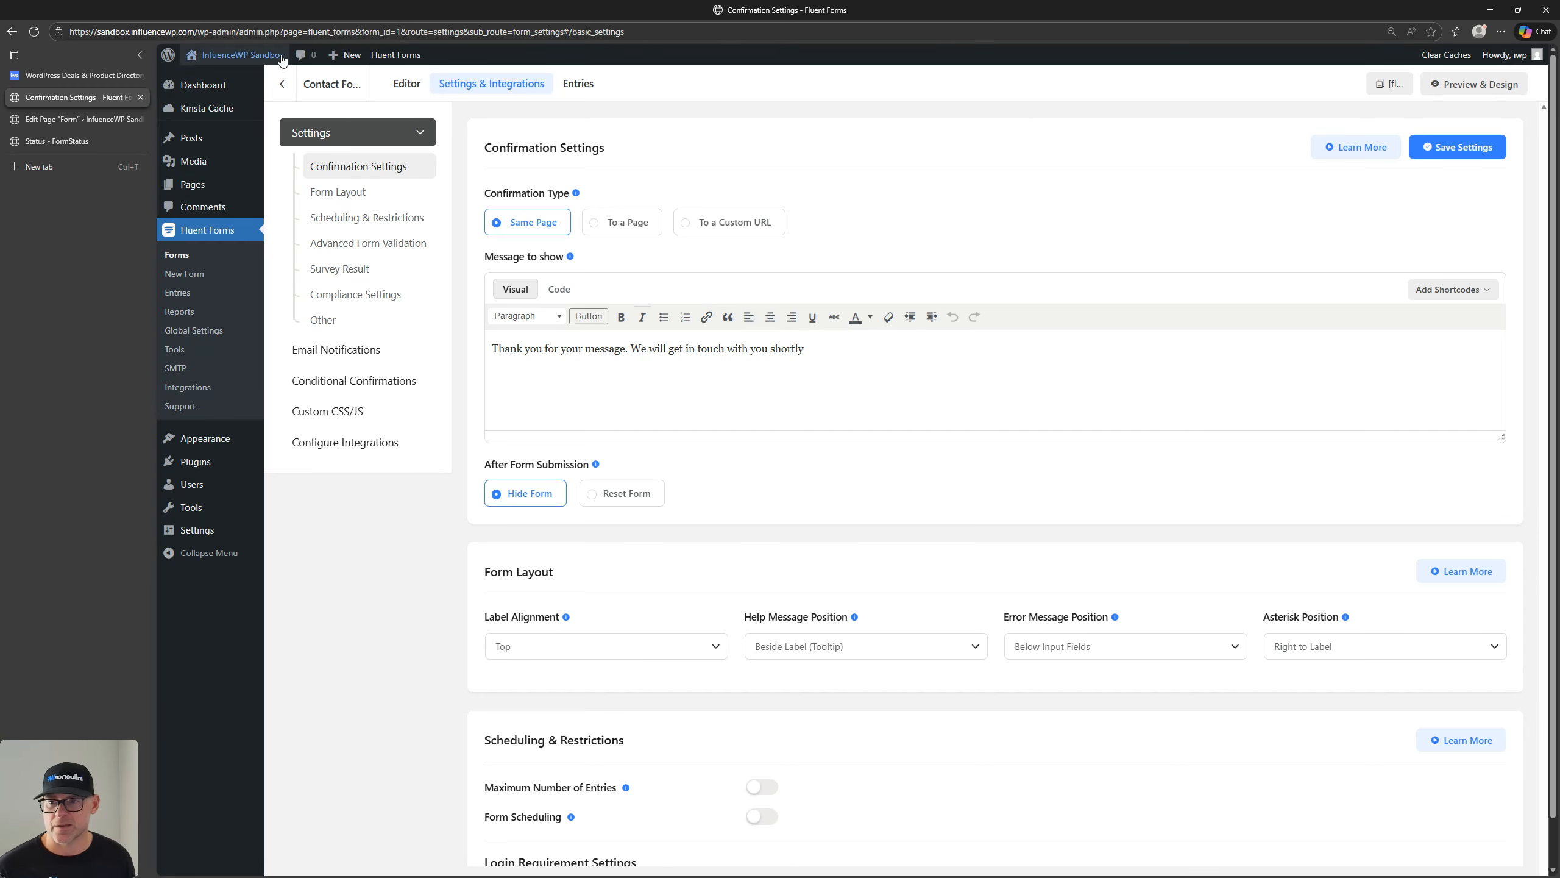
Return to the InfuenceWP Sandbox form's logs in FormStatus and review the email details of the expanded log entry
{"action": "left_click", "coordinate": [58, 120]}
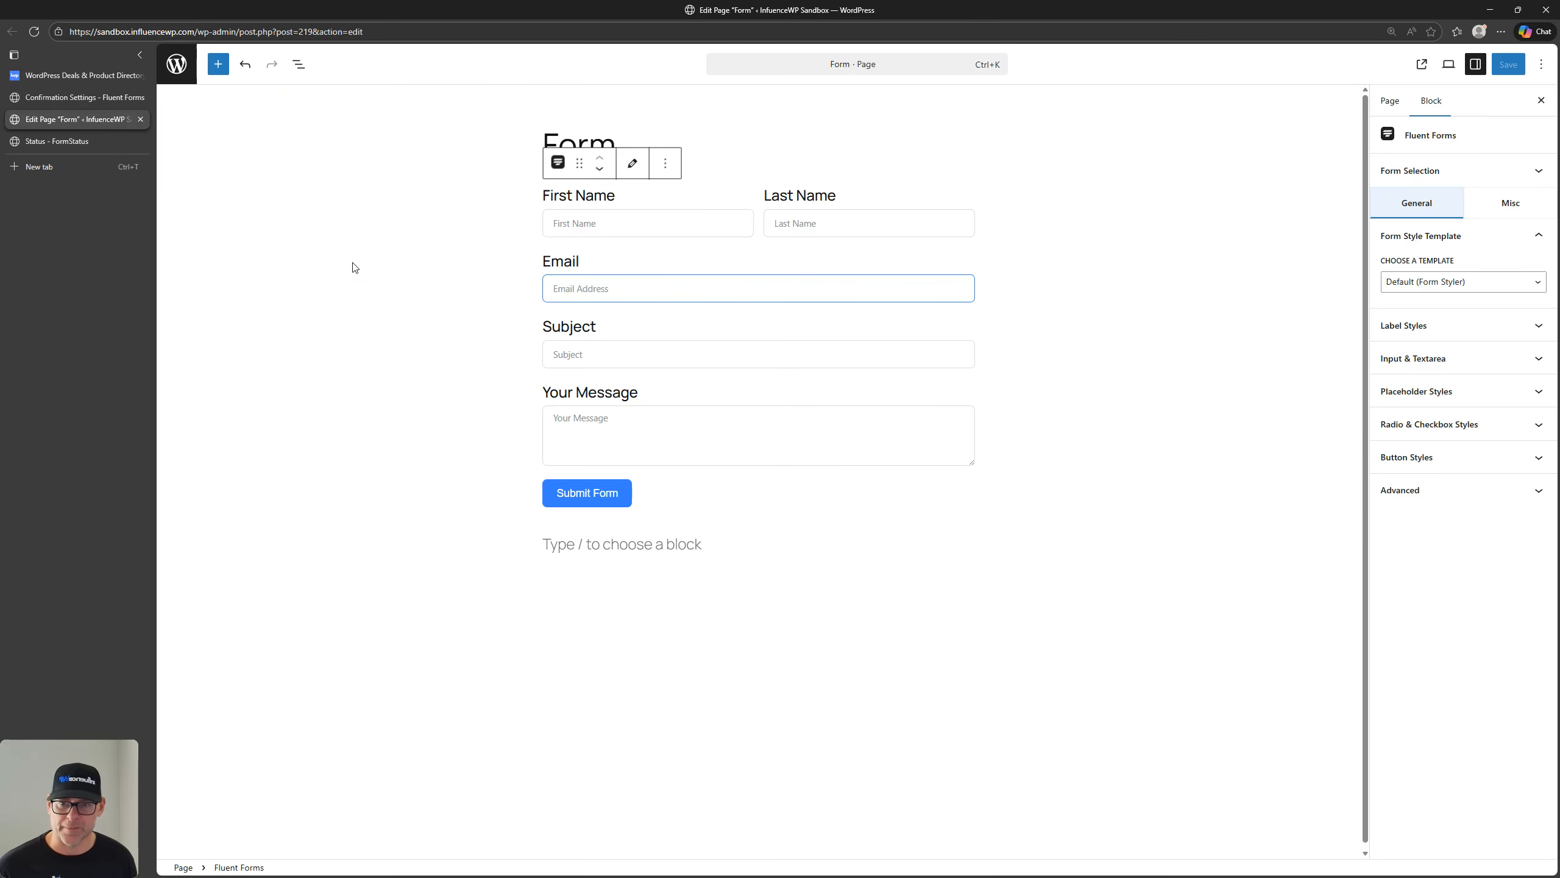
{"action": "left_click", "coordinate": [77, 141]}
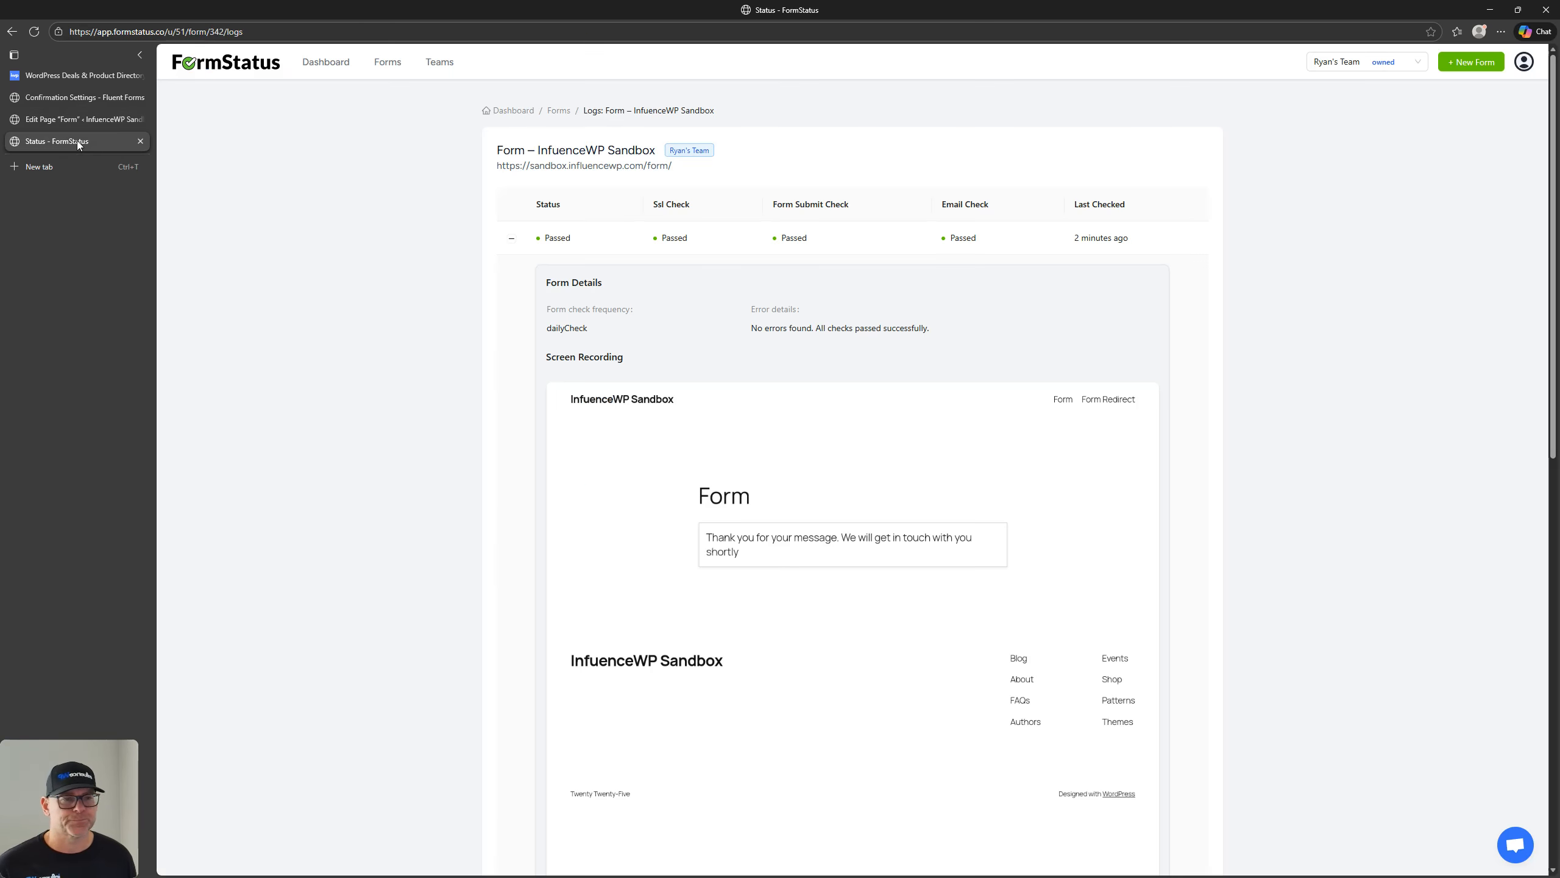
{"action": "left_click", "coordinate": [512, 238]}
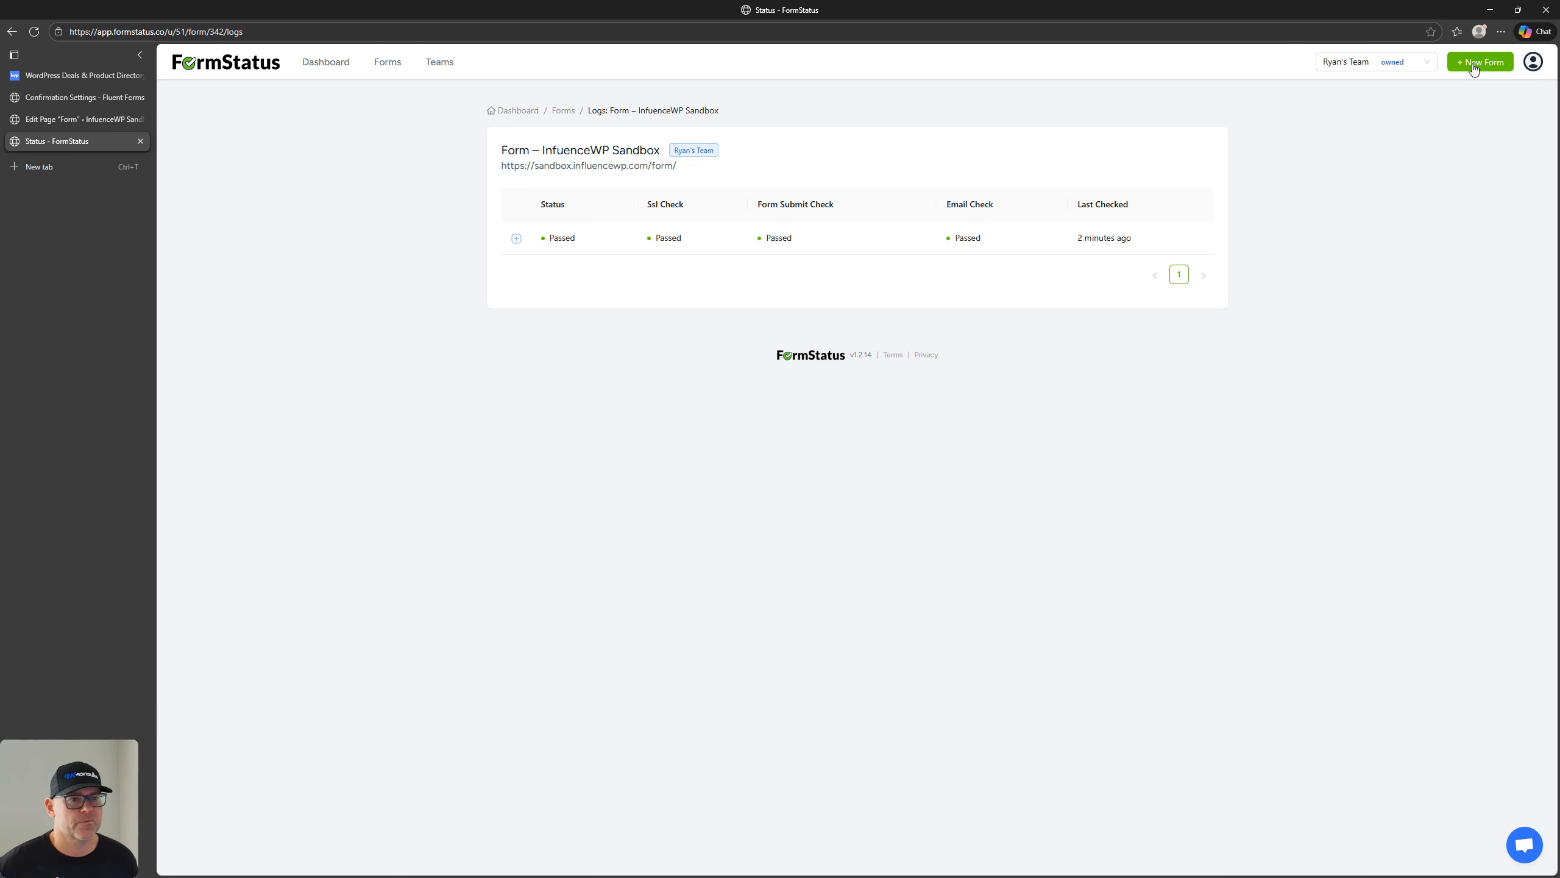
{"action": "left_click", "coordinate": [516, 238]}
{"action": "scroll", "coordinate": [433, 428], "scroll_direction": "down", "scroll_amount": 10}
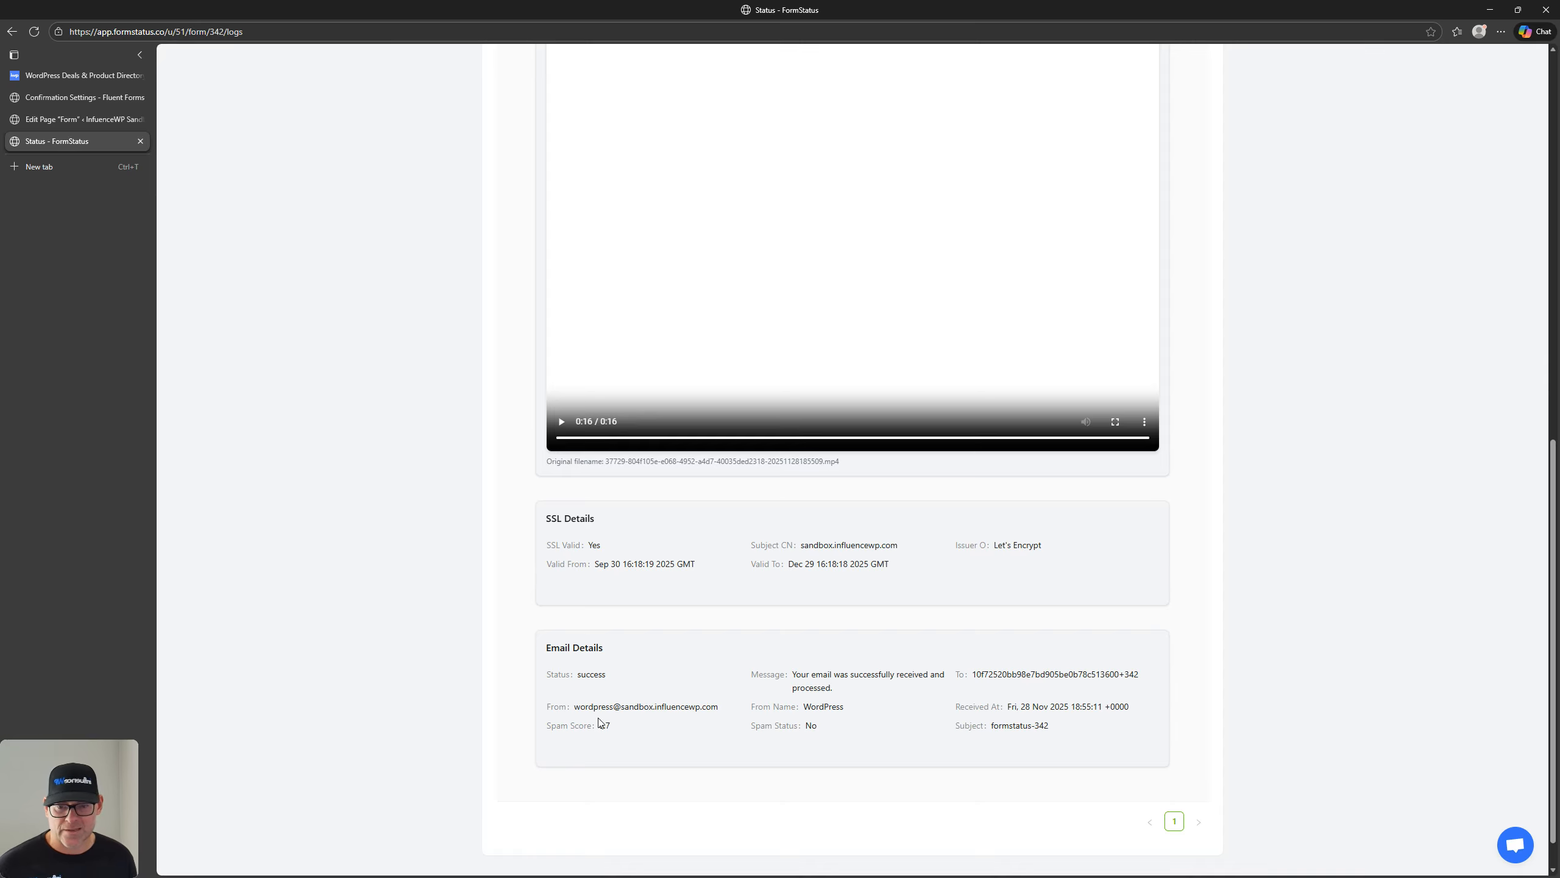
{"action": "key", "text": "ctrl"}
{"action": "key", "text": "ctrl"}
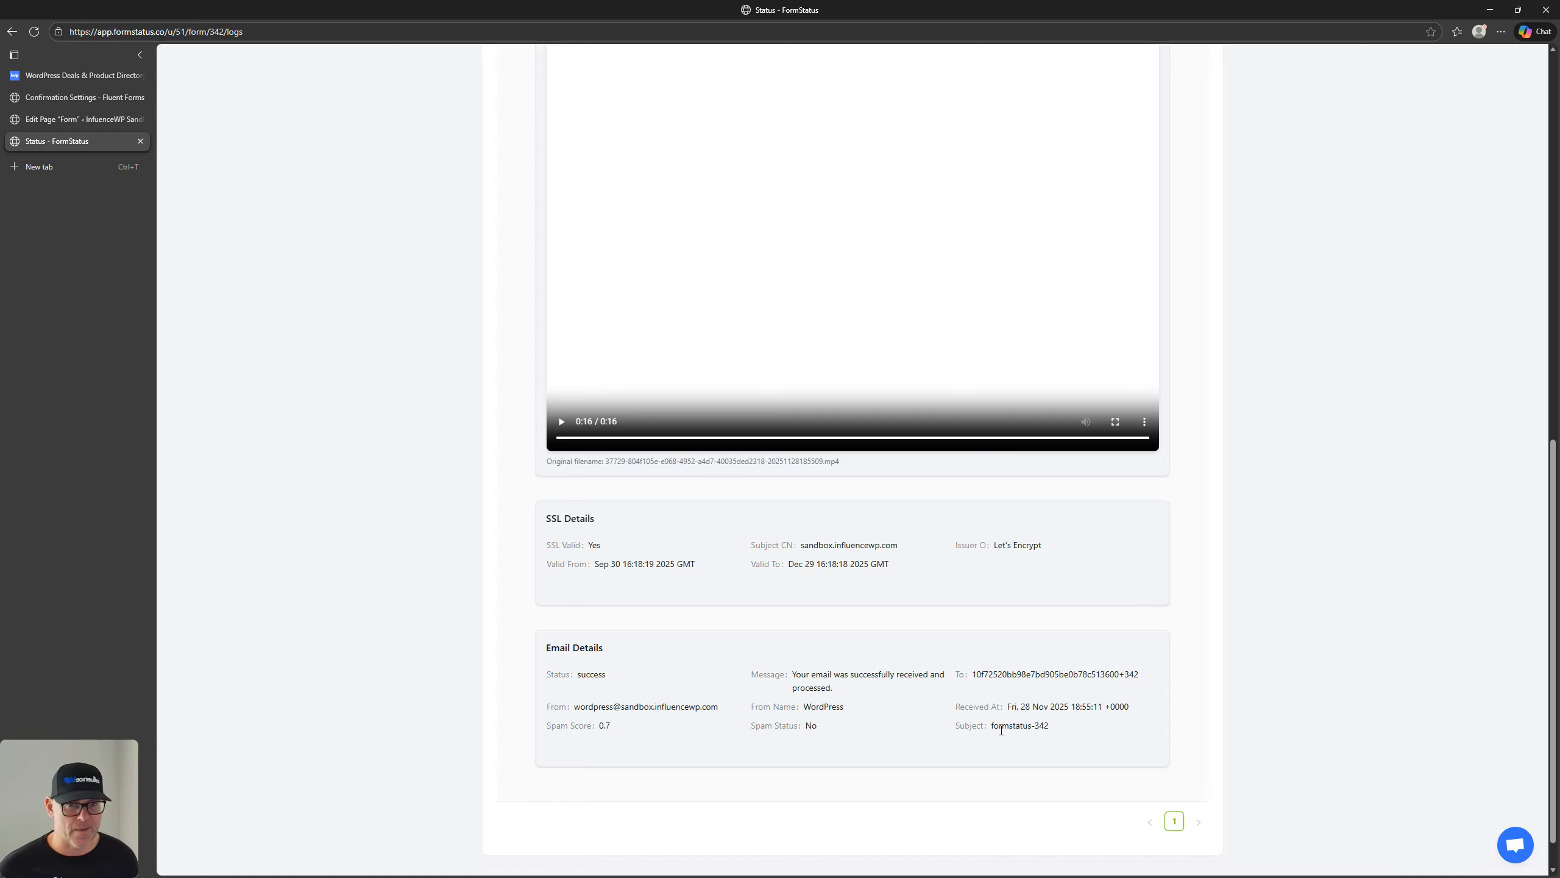
{"action": "scroll", "coordinate": [983, 667], "scroll_direction": "up", "scroll_amount": 10}
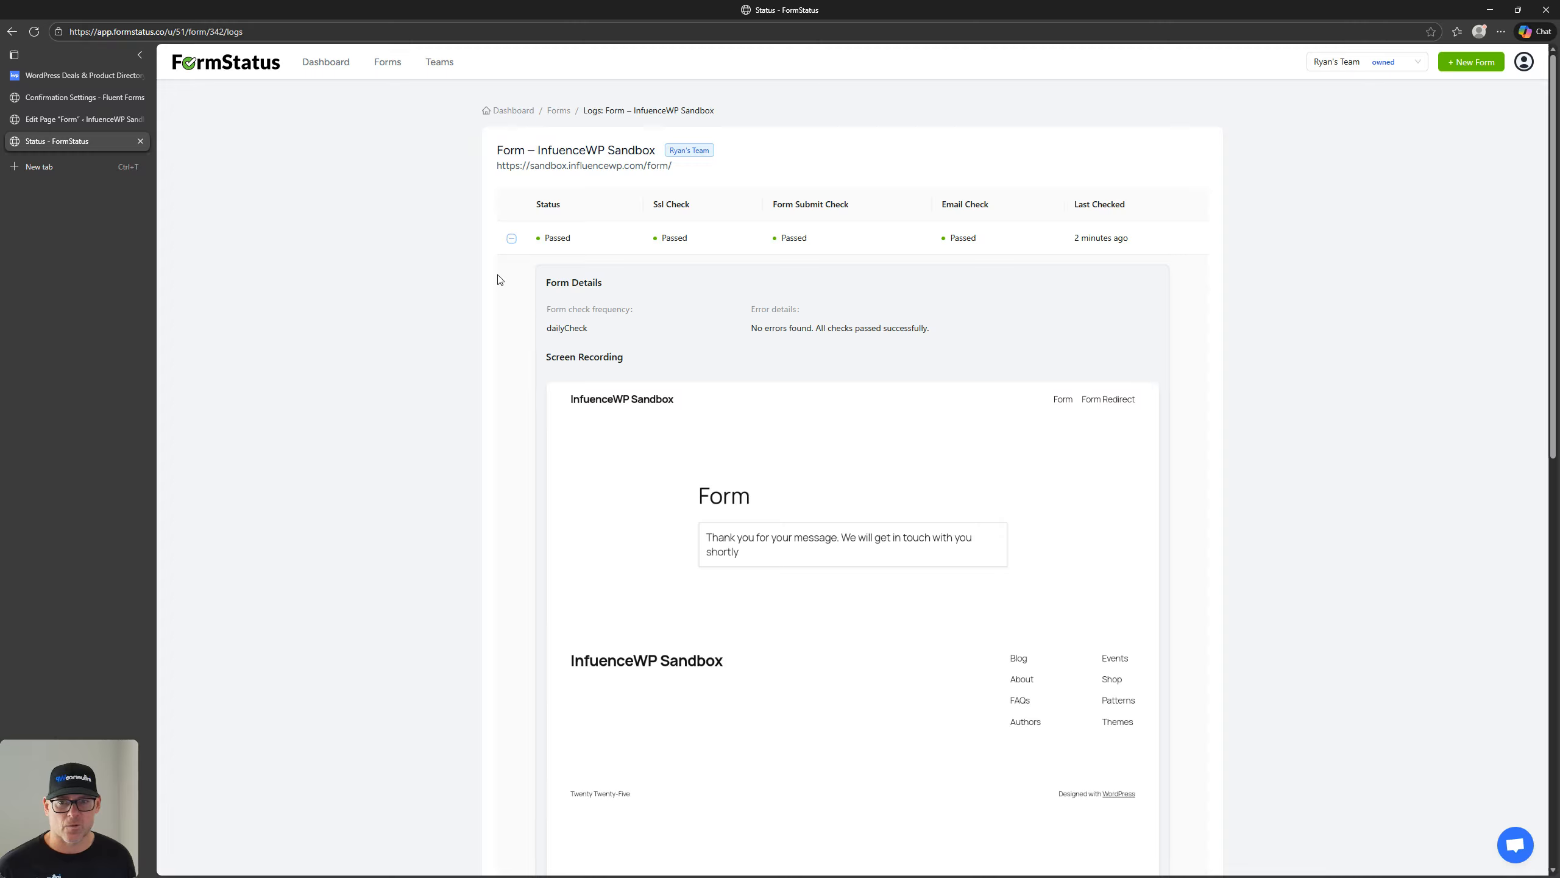
{"action": "left_click", "coordinate": [512, 239]}
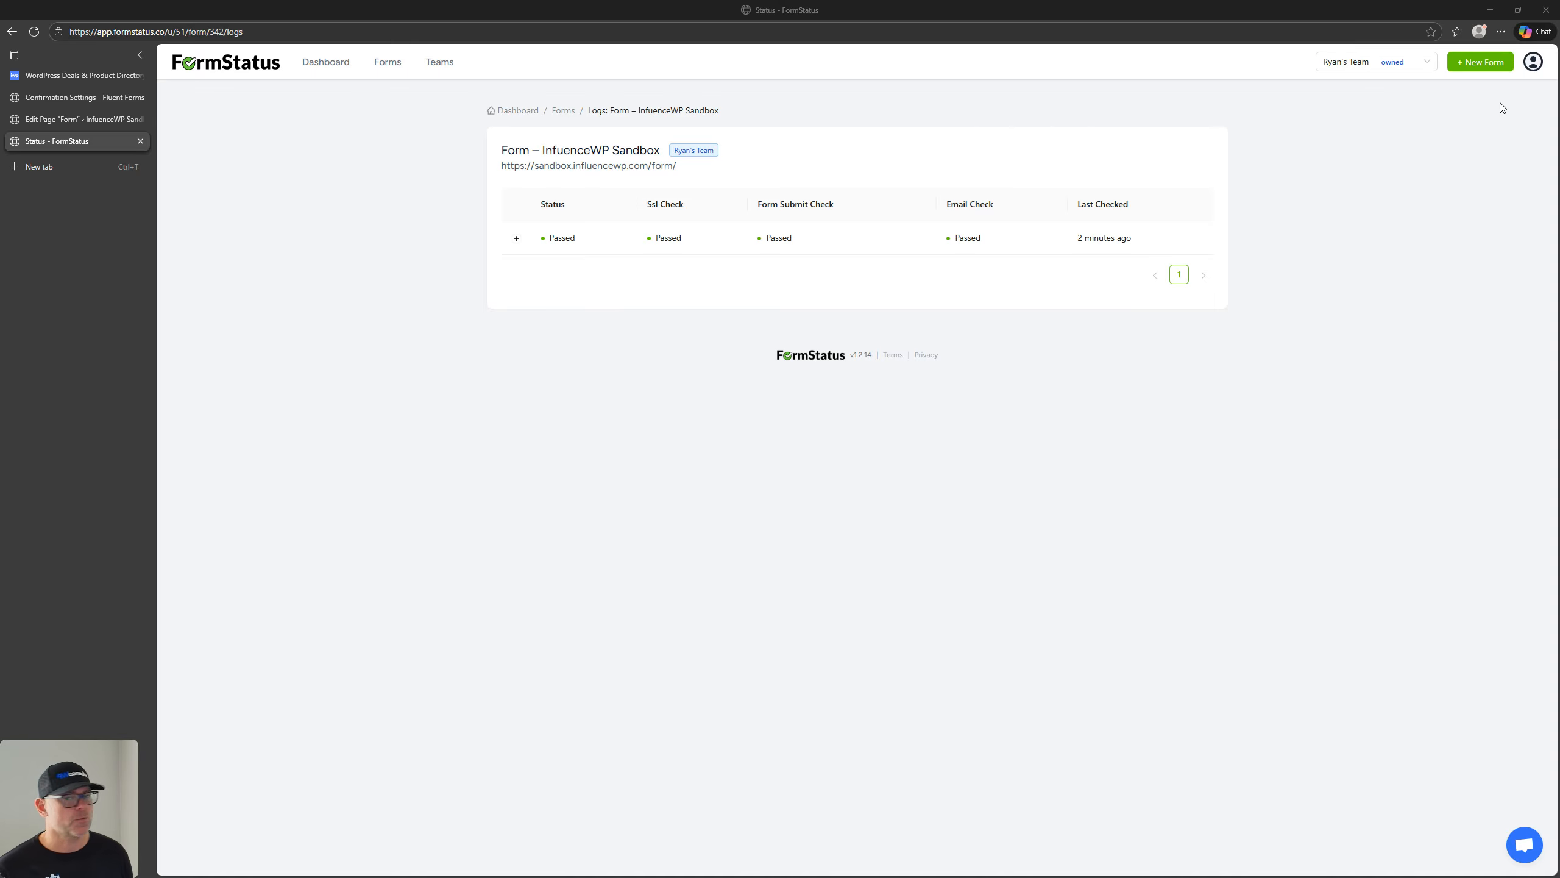
{"action": "left_click", "coordinate": [50, 99]}
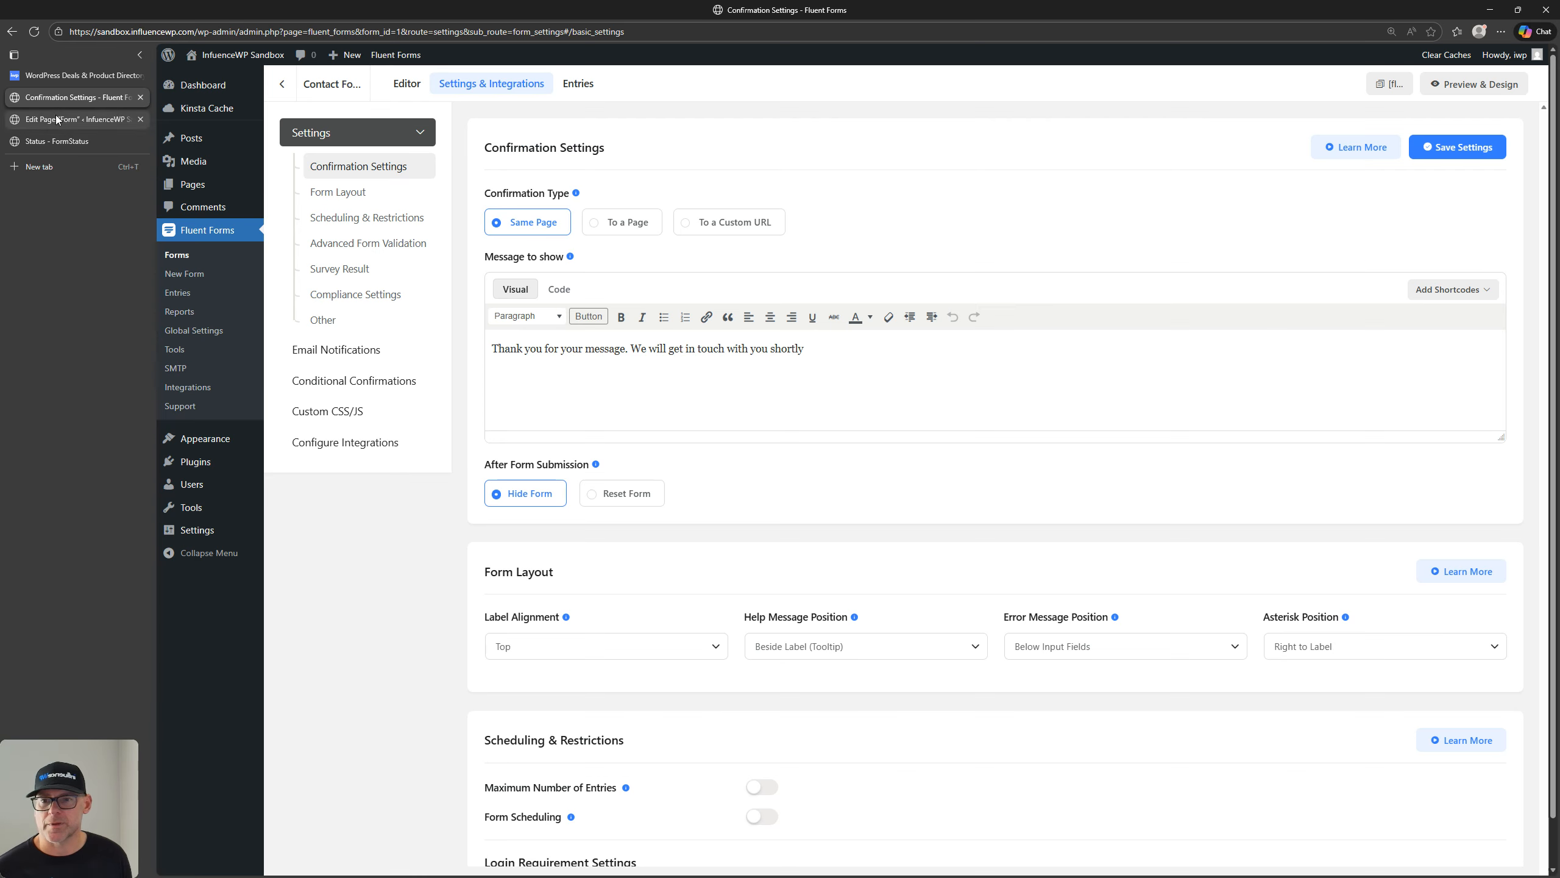
{"action": "left_click", "coordinate": [57, 118]}
{"action": "left_click", "coordinate": [55, 141]}
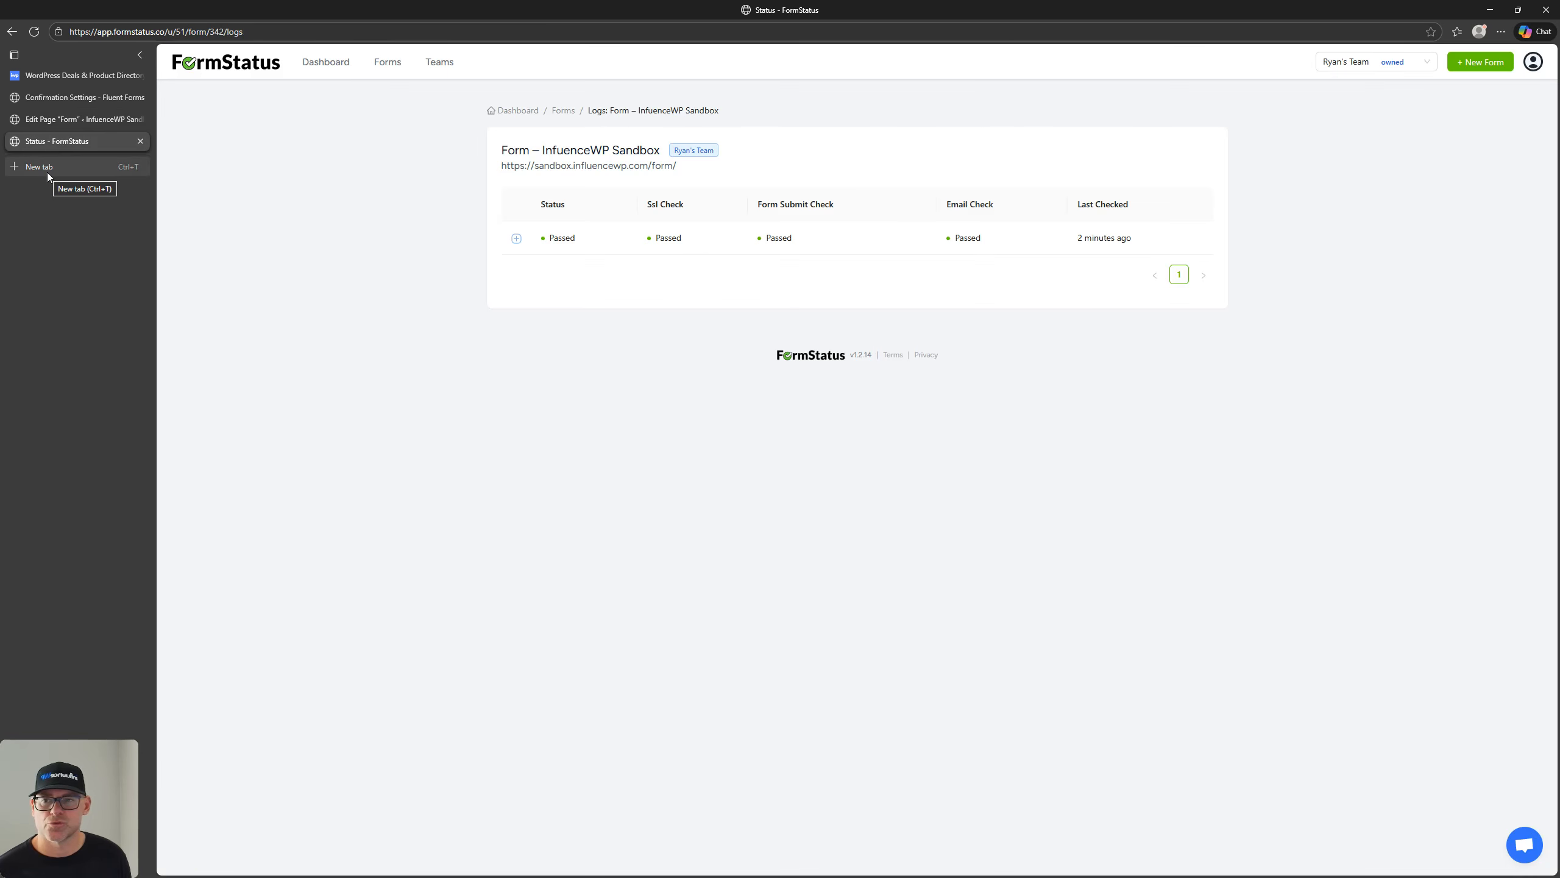
Search the web for formstatus in a new browser tab and open the FormStatus website
{"action": "left_click", "coordinate": [50, 168]}
{"action": "type", "text": "formstatus"}
{"action": "key", "text": "Return"}
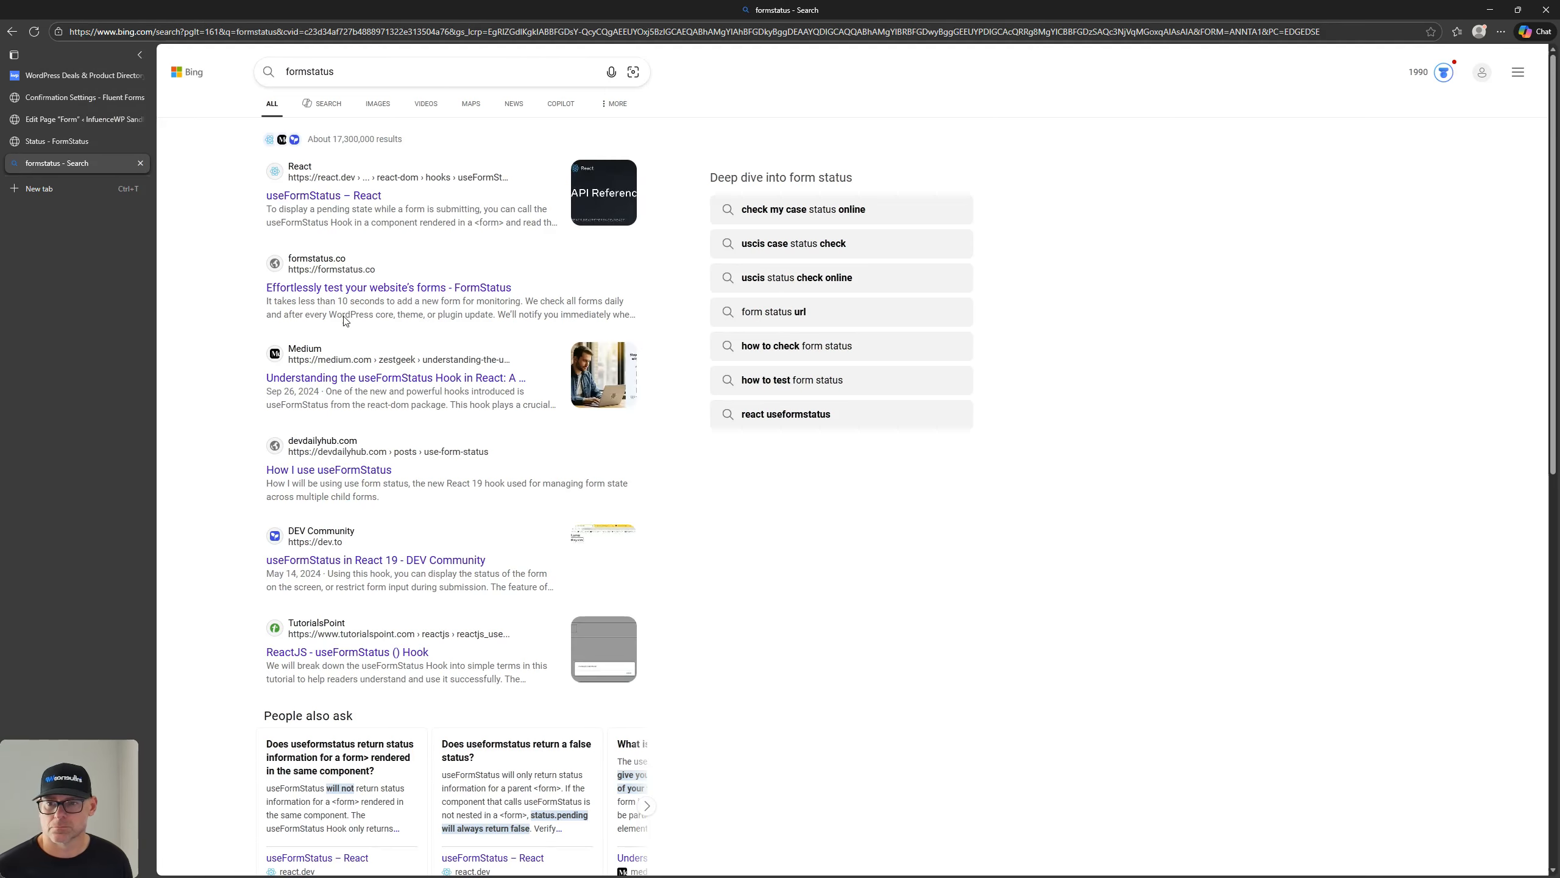
{"action": "left_click", "coordinate": [356, 287]}
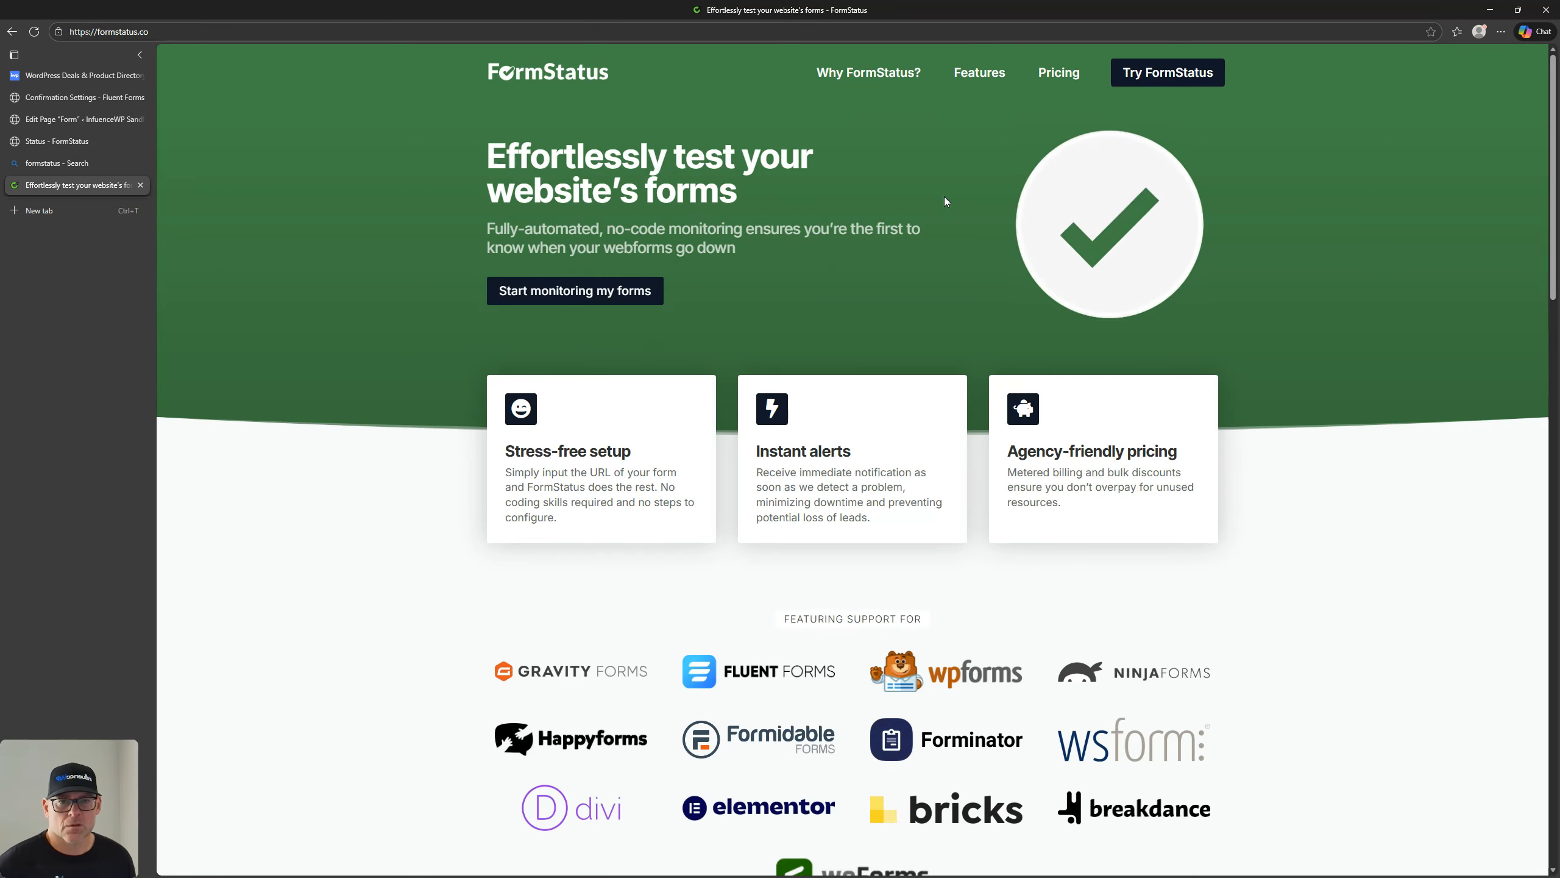
{"action": "left_click", "coordinate": [980, 78]}
{"action": "key", "text": "alt+Left"}
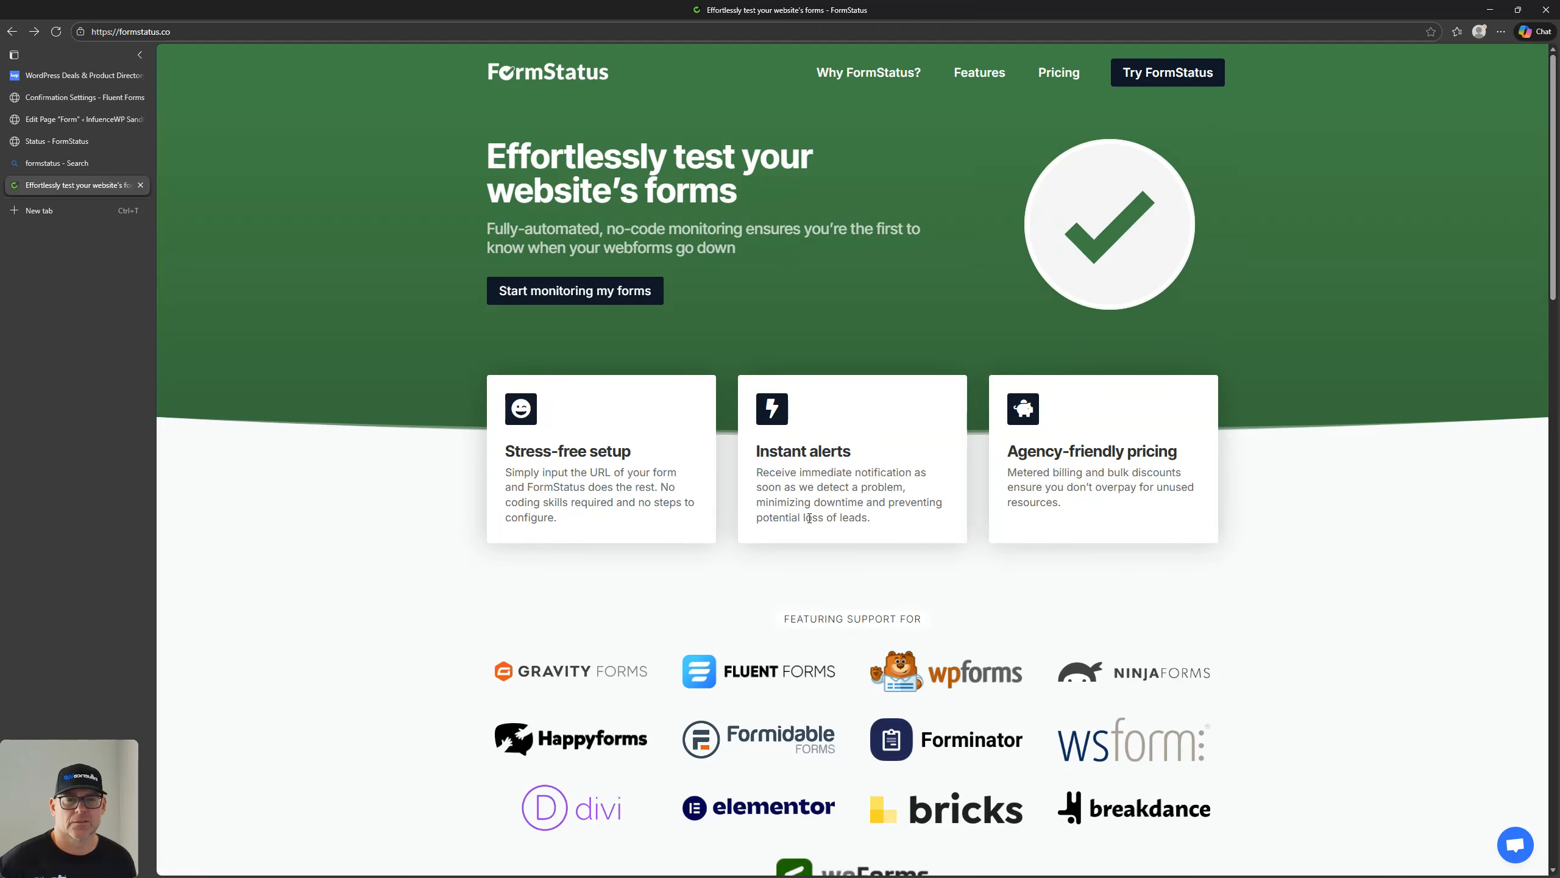
Switch back to the FormStatus app and open the InfuenceWP Sandbox form for editing from the forms list
{"action": "left_click", "coordinate": [65, 163]}
{"action": "left_click", "coordinate": [64, 143]}
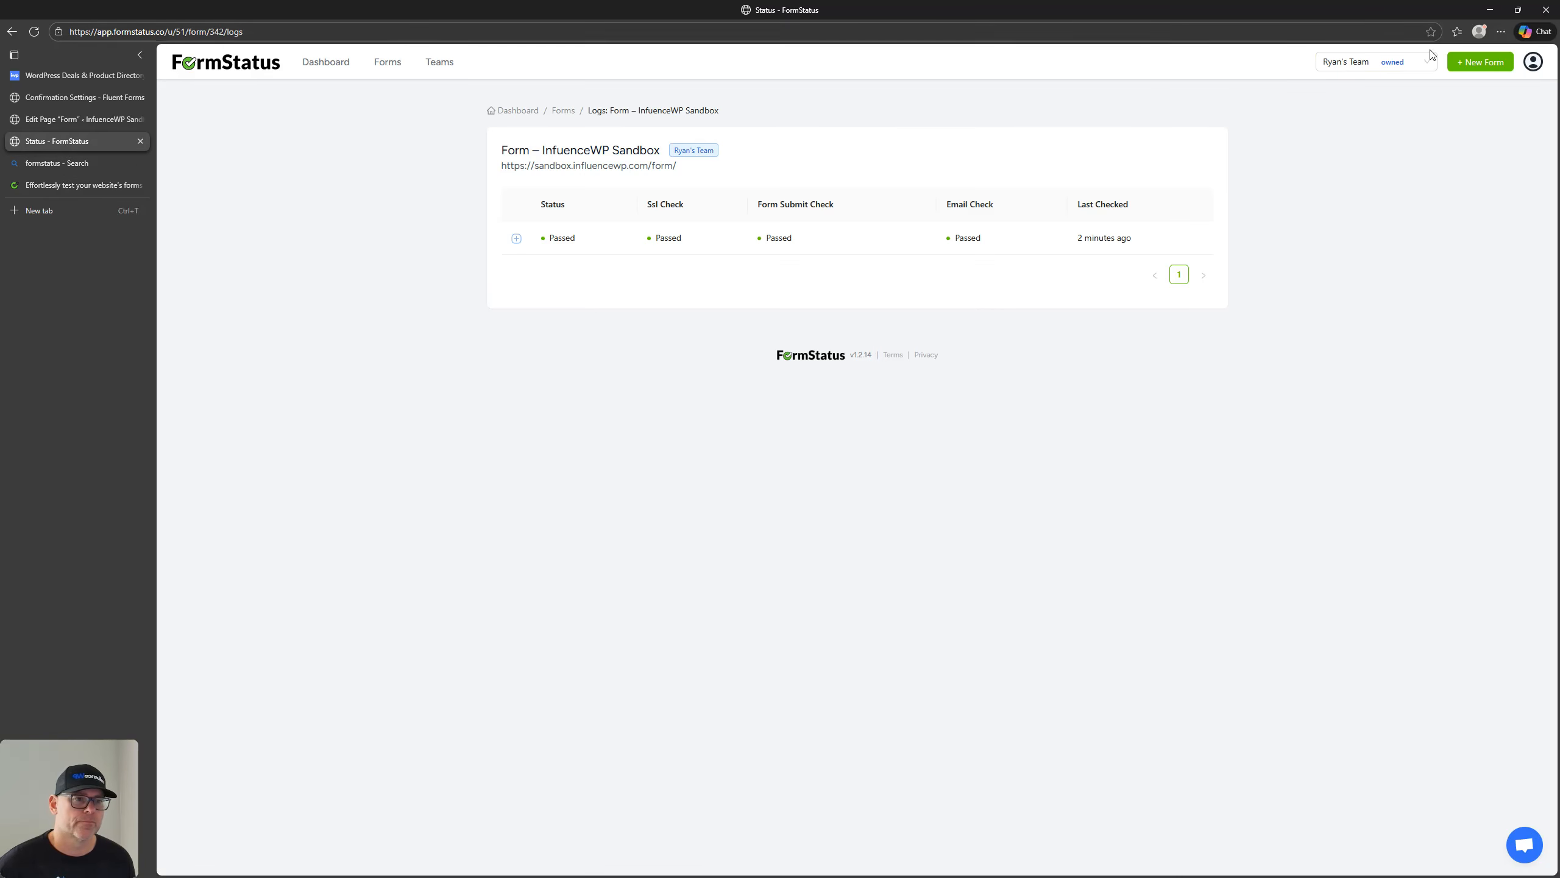
{"action": "left_click", "coordinate": [1532, 64]}
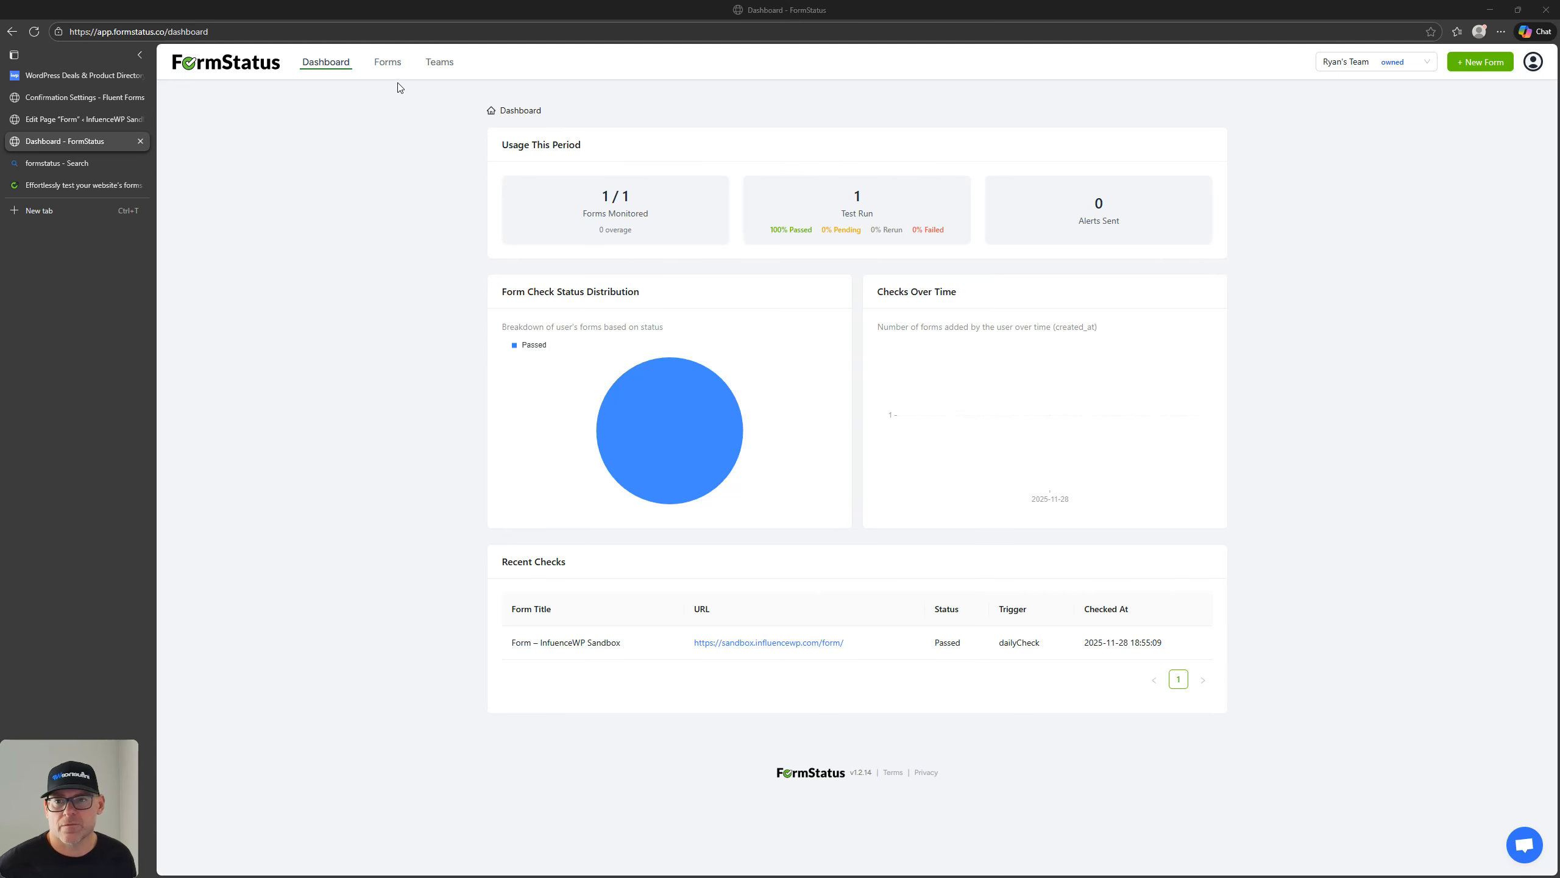
{"action": "left_click", "coordinate": [385, 59]}
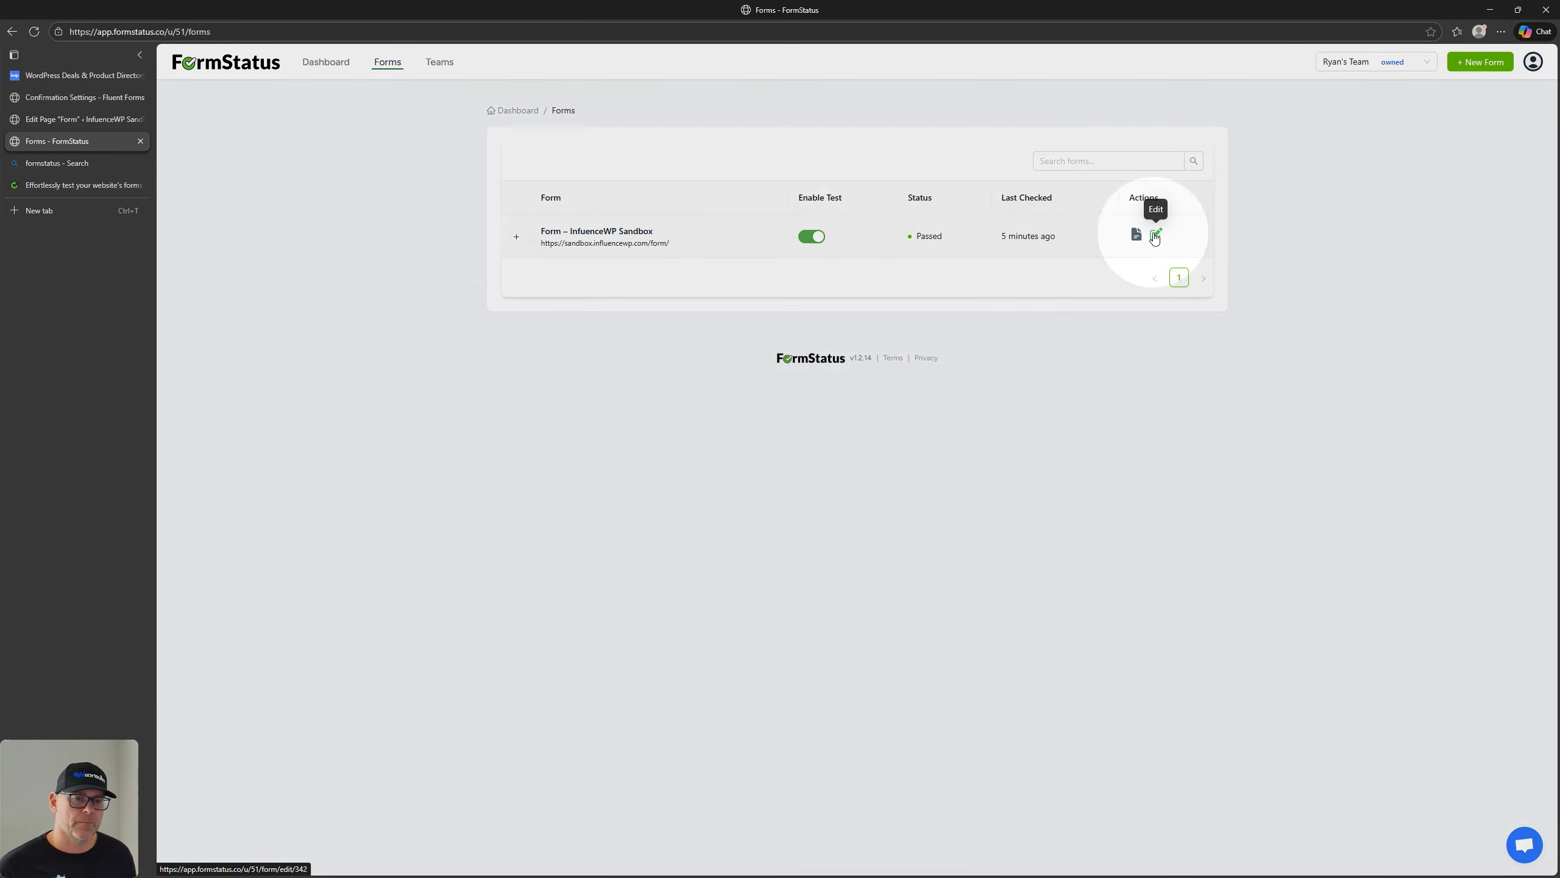
{"action": "left_click", "coordinate": [1155, 236]}
Examine the form's failure-alert notification email setting and its field overrides
{"action": "left_click_drag", "start_coordinate": [743, 397], "coordinate": [418, 418]}
{"action": "left_click", "coordinate": [466, 410]}
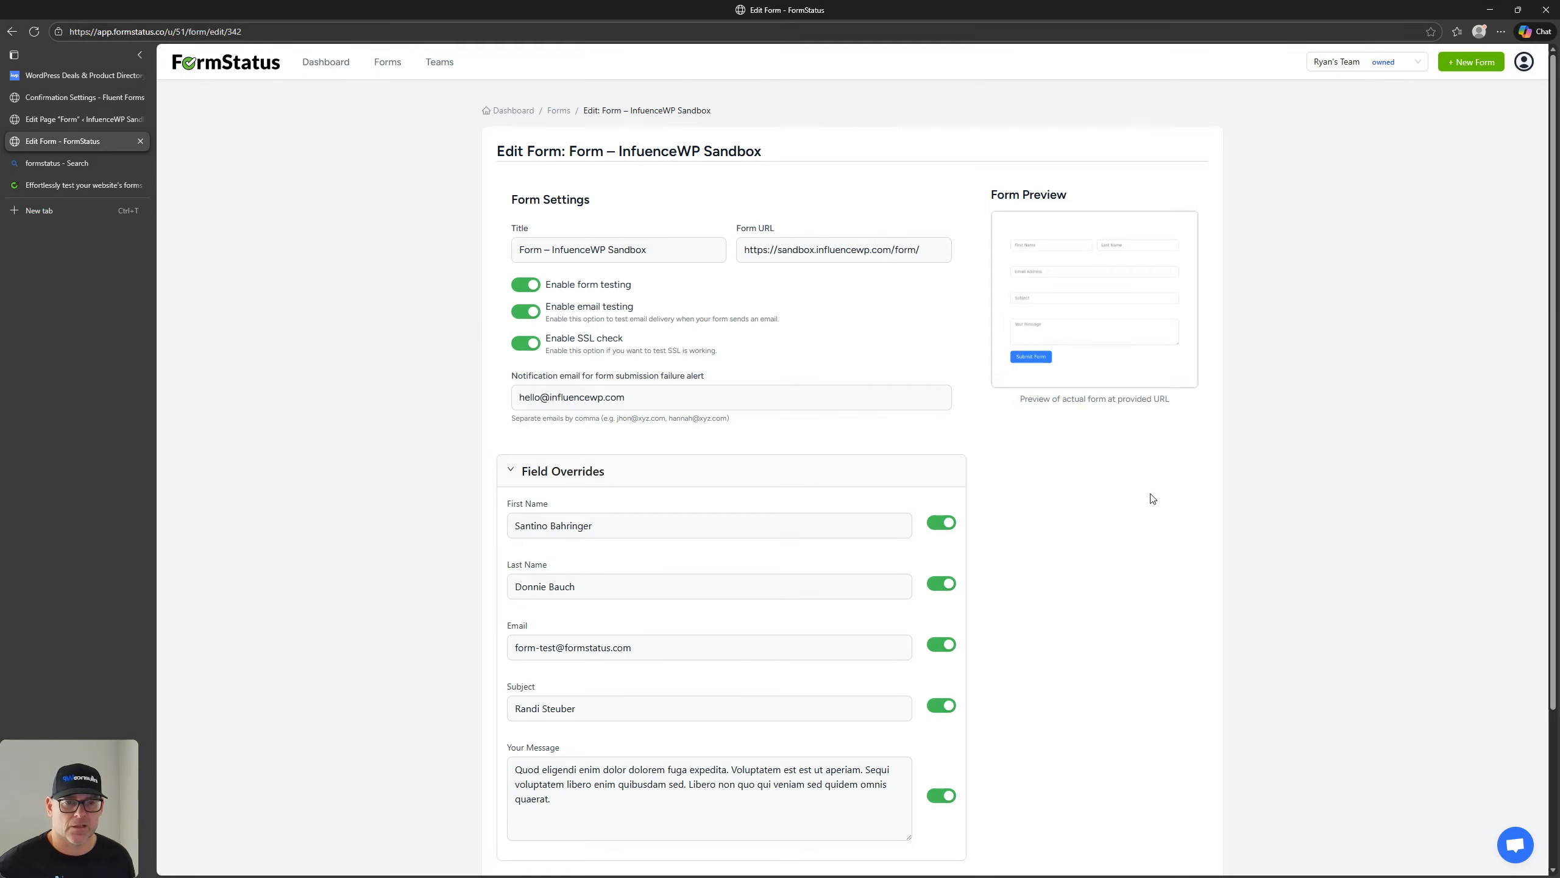
{"action": "left_click_drag", "start_coordinate": [645, 398], "coordinate": [364, 383]}
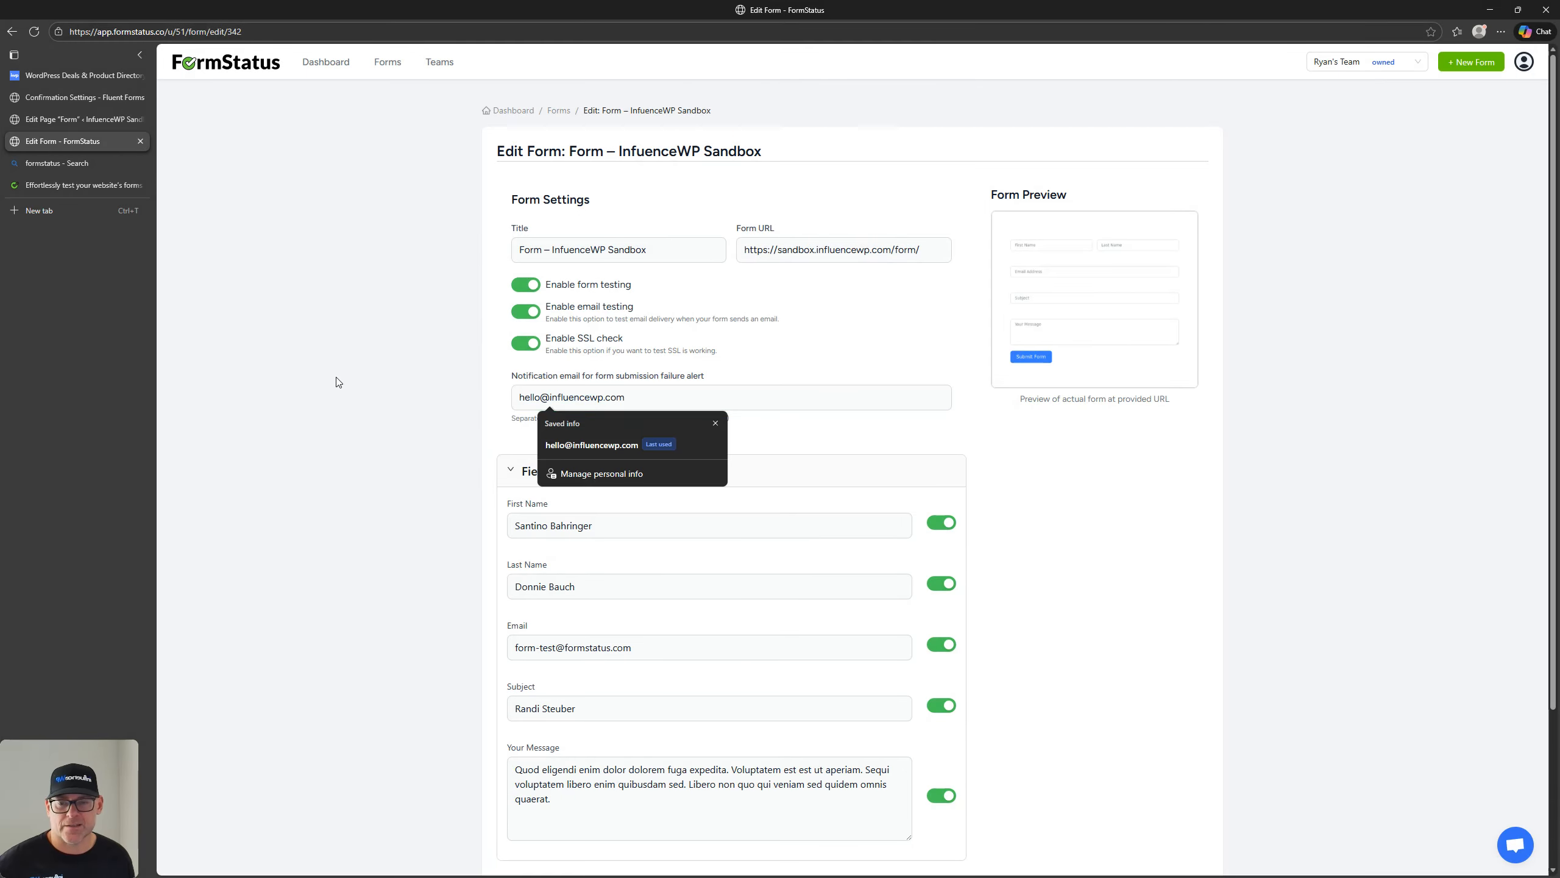
{"action": "left_click", "coordinate": [337, 382]}
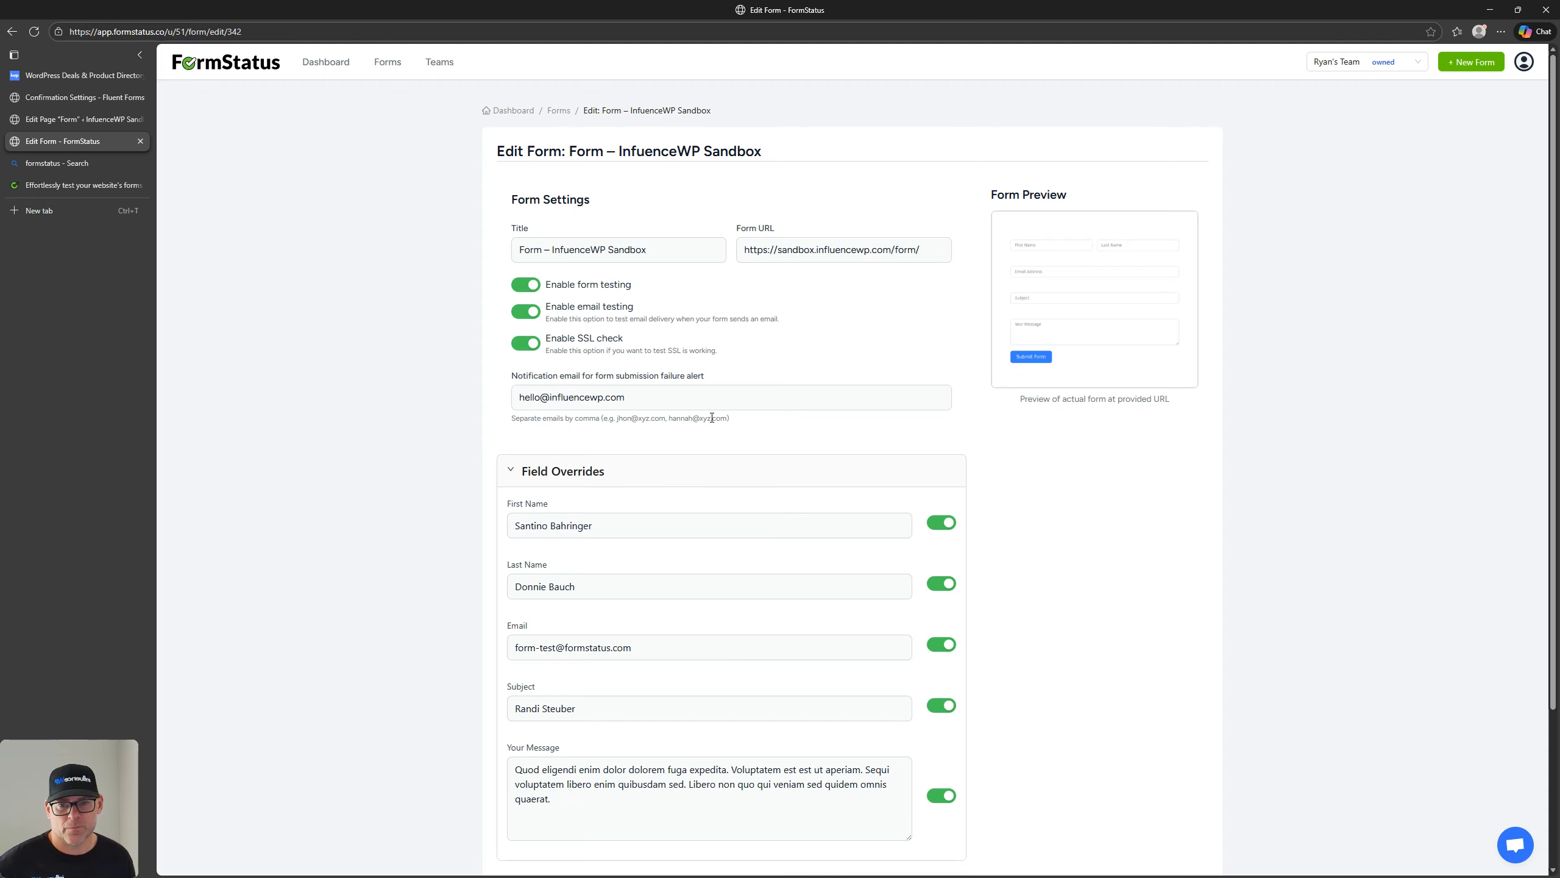
{"action": "left_click", "coordinate": [665, 399]}
{"action": "left_click", "coordinate": [447, 327]}
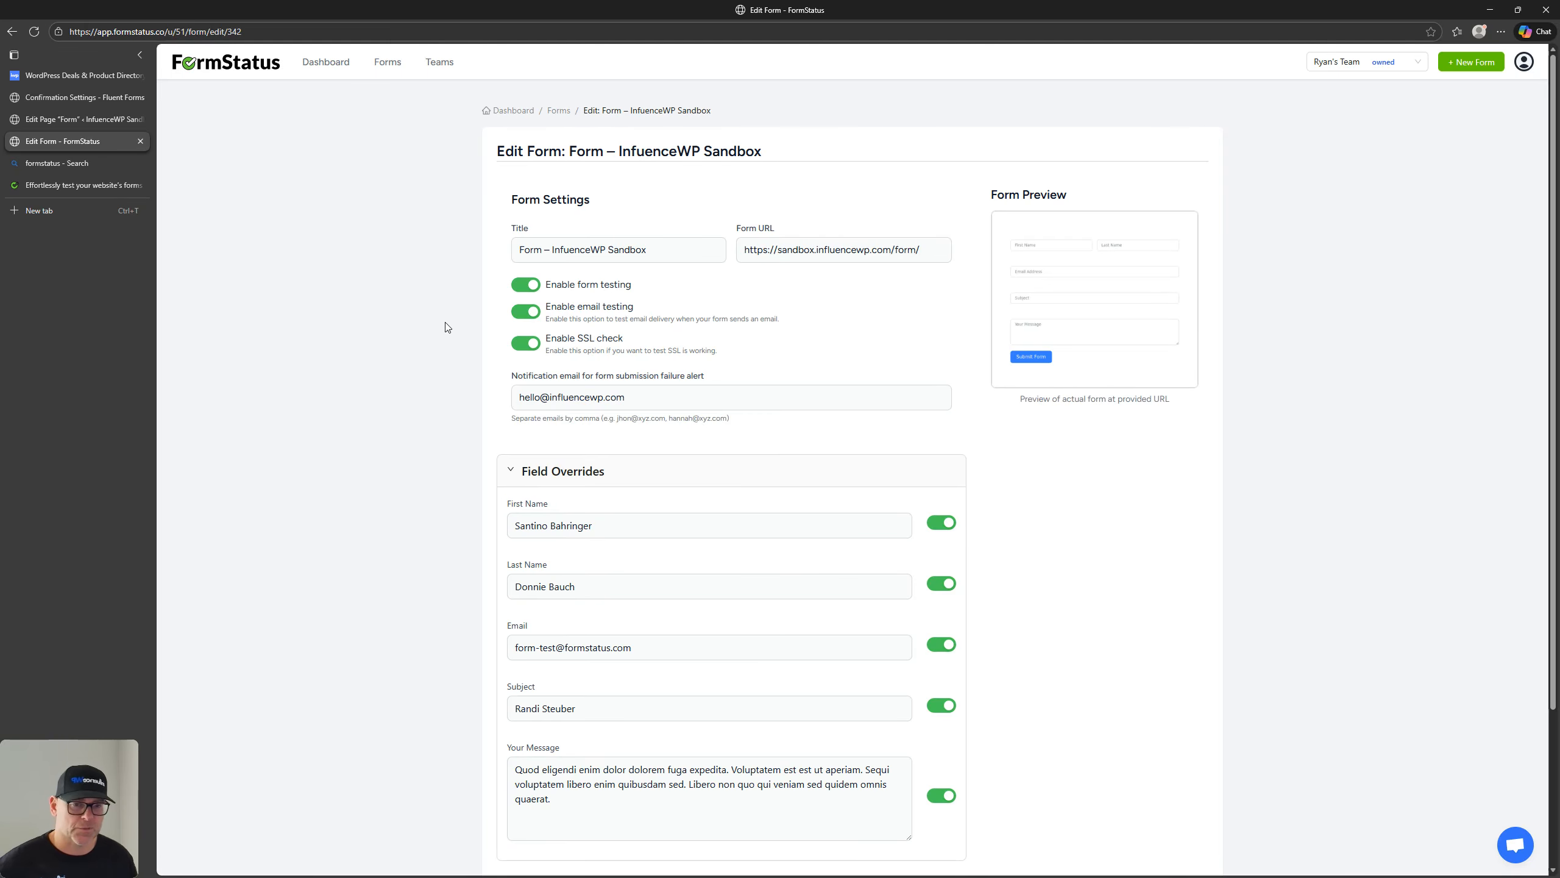
{"action": "scroll", "coordinate": [458, 335], "scroll_direction": "down", "scroll_amount": 1}
{"action": "scroll", "coordinate": [578, 276], "scroll_direction": "up", "scroll_amount": 1}
{"action": "left_click_drag", "start_coordinate": [645, 398], "coordinate": [458, 415]}
{"action": "left_click", "coordinate": [390, 369]}
{"action": "scroll", "coordinate": [400, 411], "scroll_direction": "down", "scroll_amount": 3}
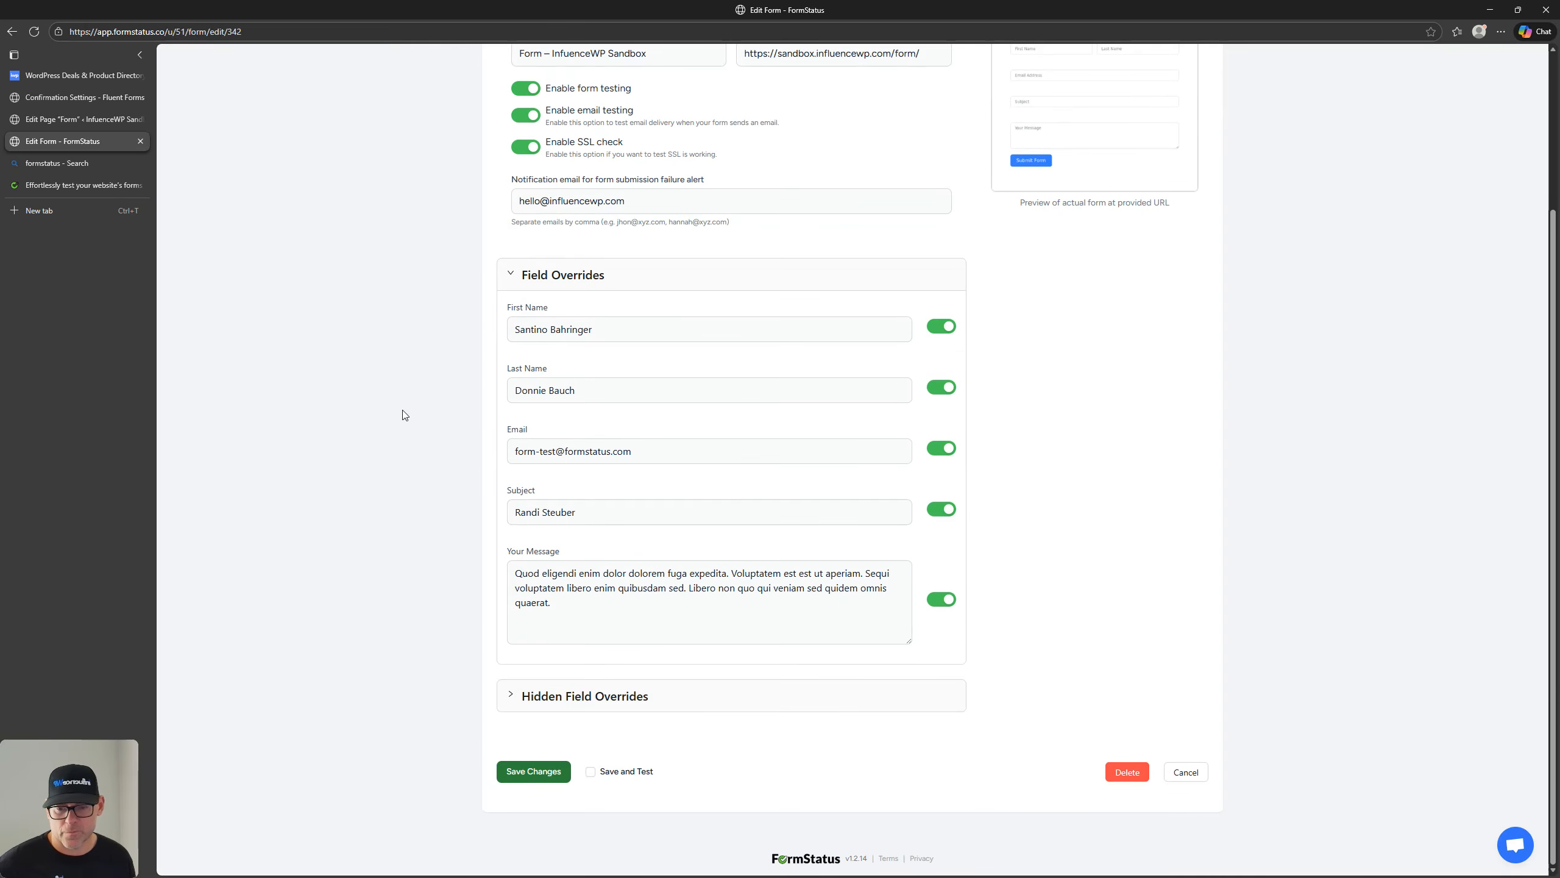
{"action": "scroll", "coordinate": [402, 413], "scroll_direction": "up", "scroll_amount": 3}
Open the Features page of the FormStatus website and read its testing, agency management and compatibility sections
{"action": "left_click", "coordinate": [56, 187]}
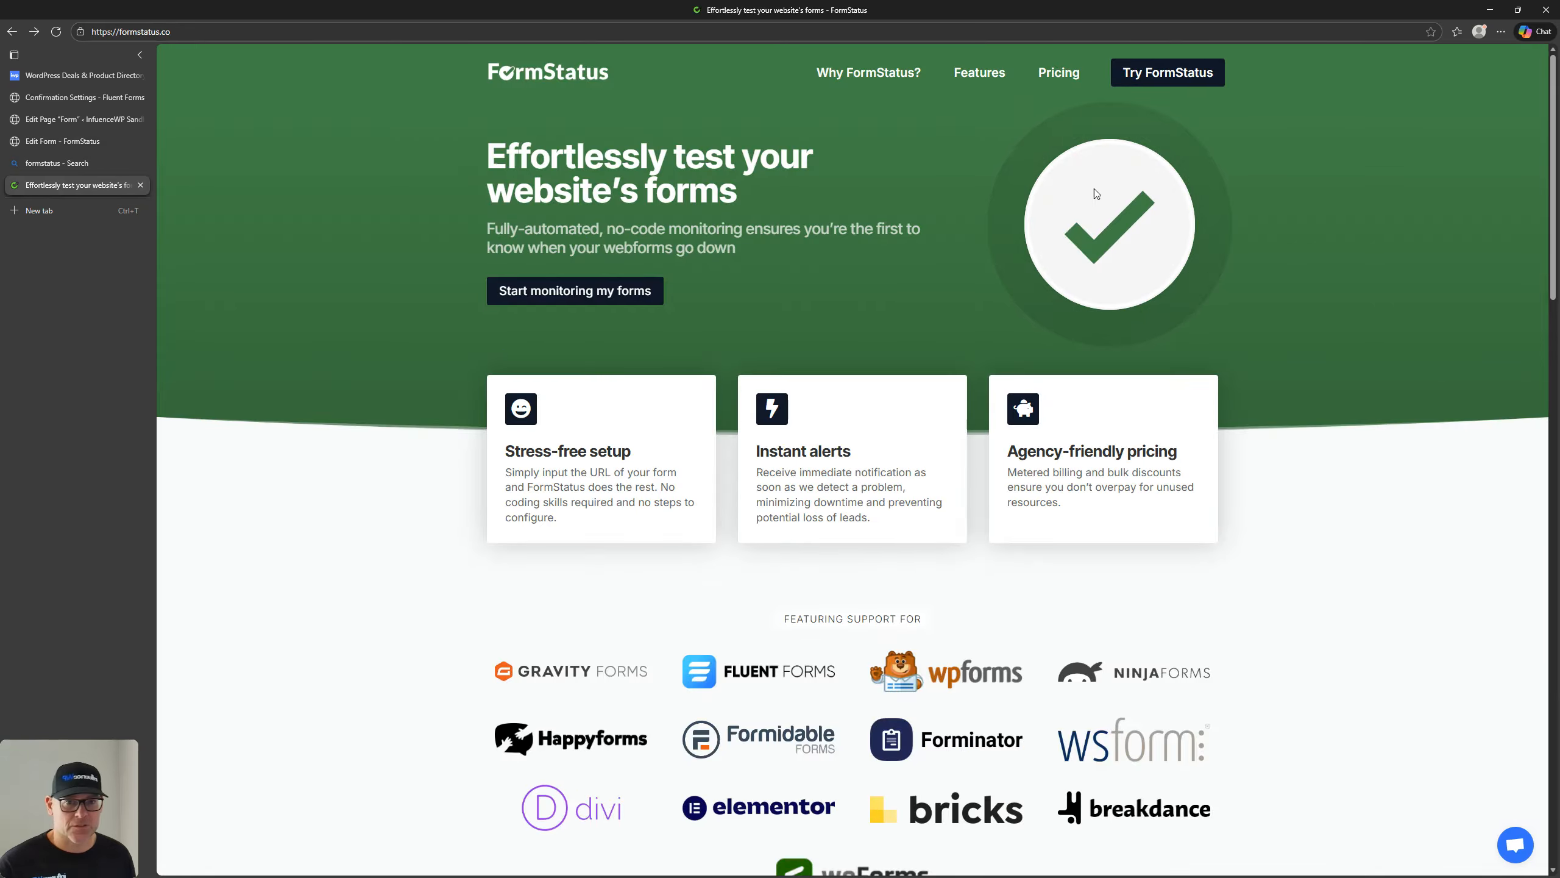
{"action": "left_click", "coordinate": [996, 77]}
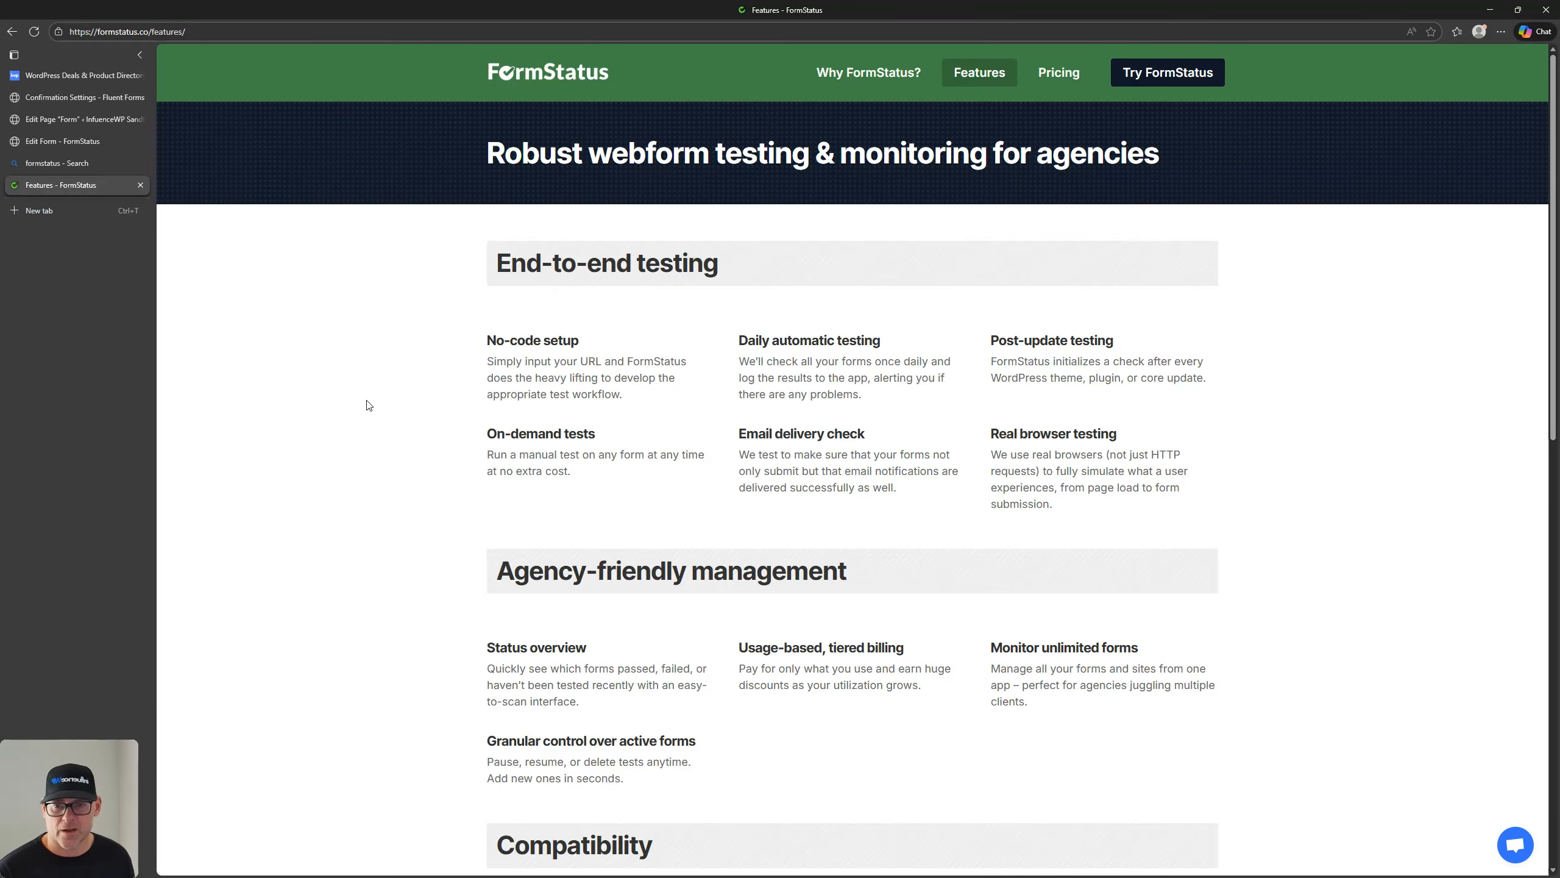
{"action": "scroll", "coordinate": [363, 400], "scroll_direction": "down", "scroll_amount": 2}
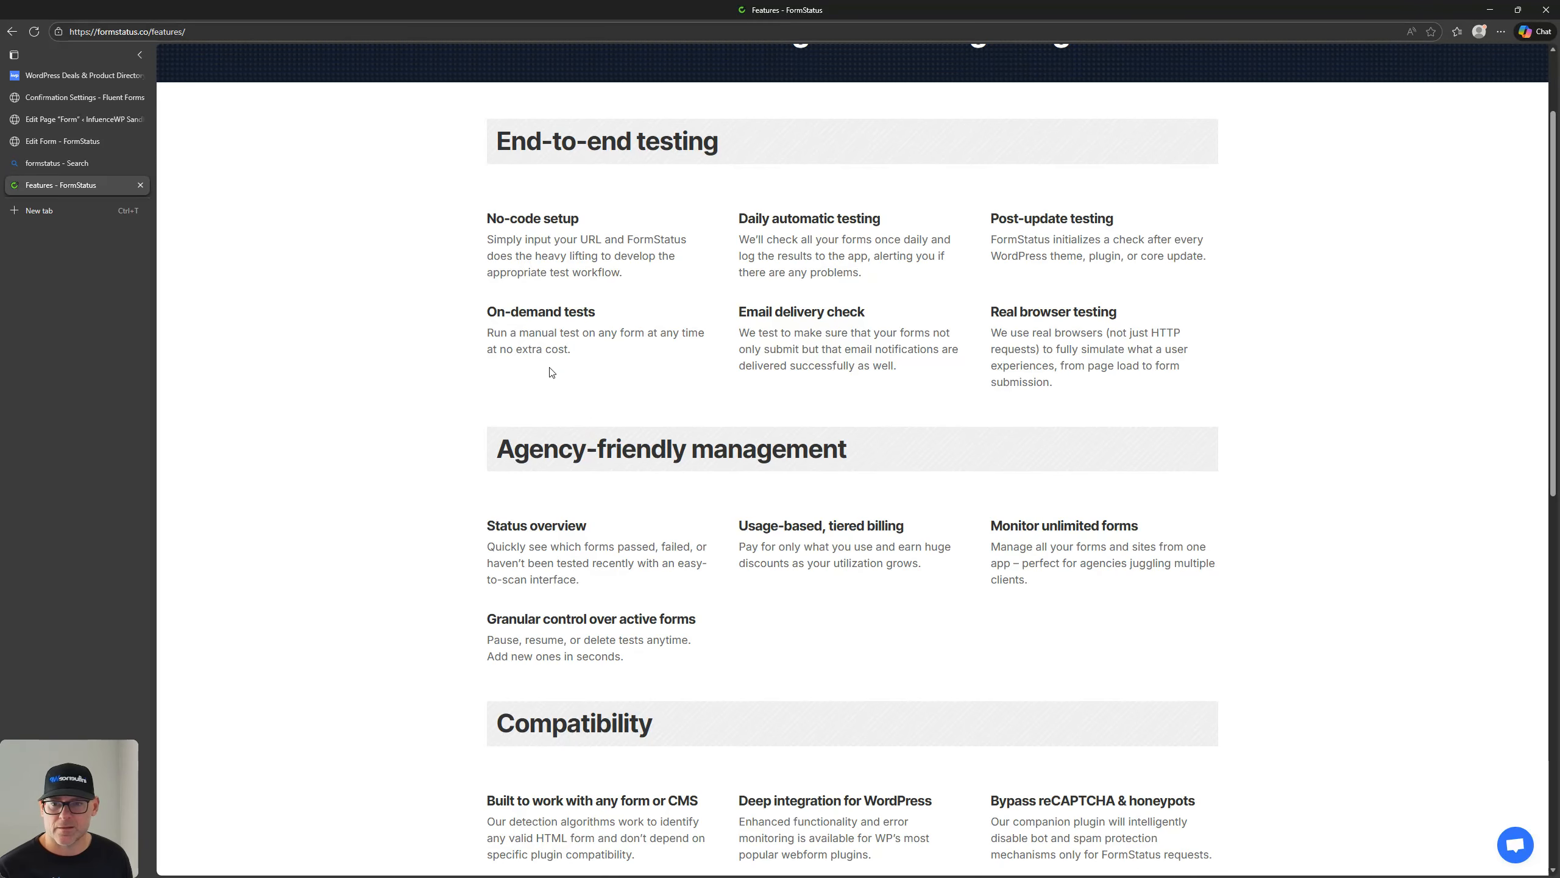
{"action": "scroll", "coordinate": [846, 317], "scroll_direction": "down", "scroll_amount": 2}
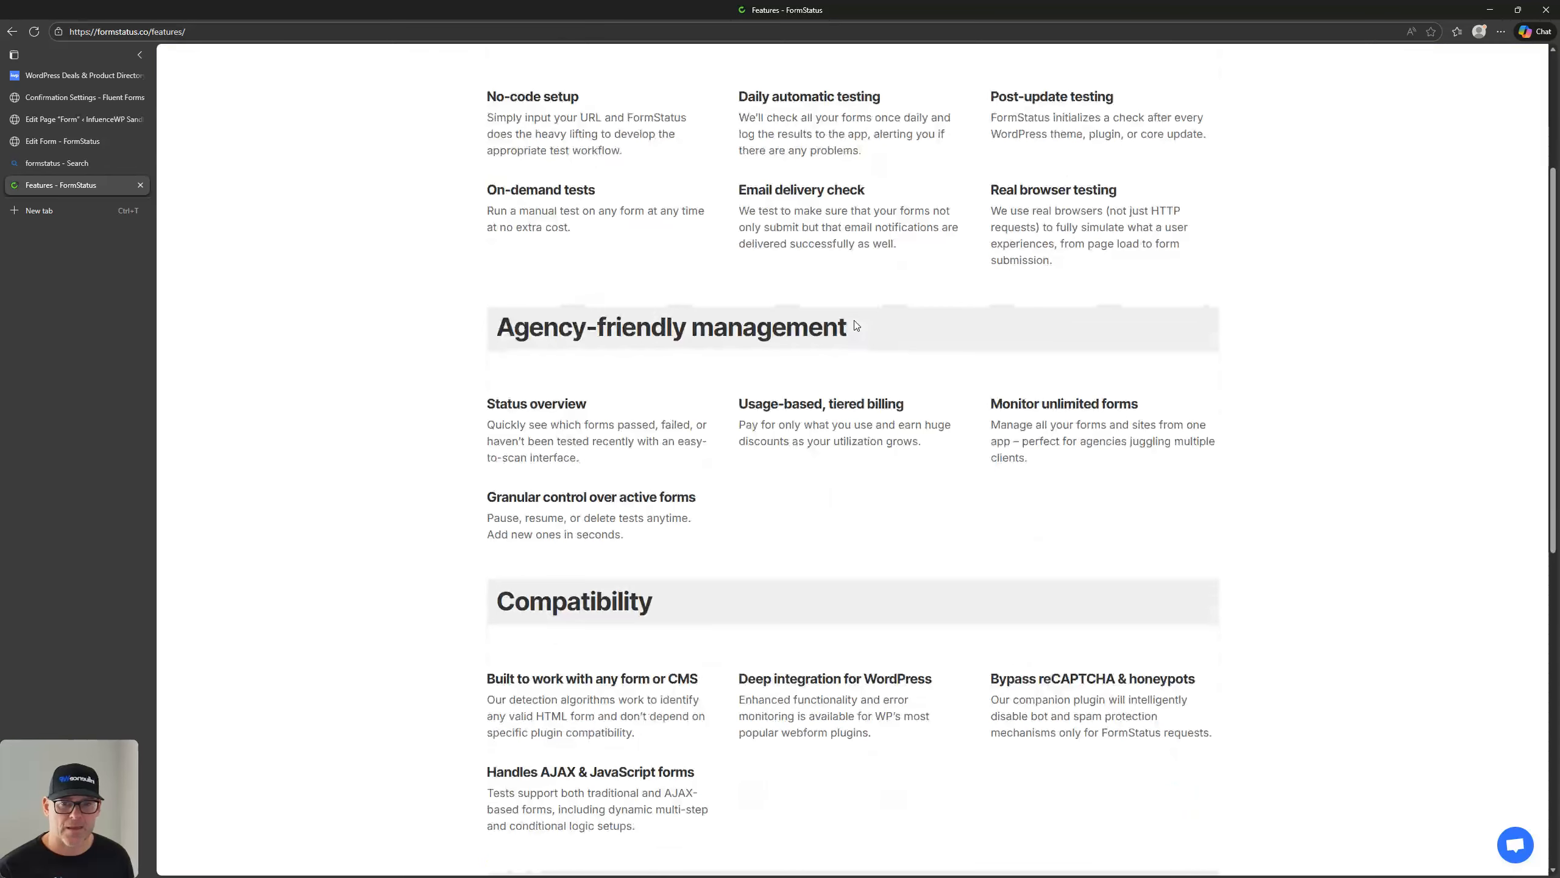
{"action": "scroll", "coordinate": [891, 359], "scroll_direction": "up", "scroll_amount": 2}
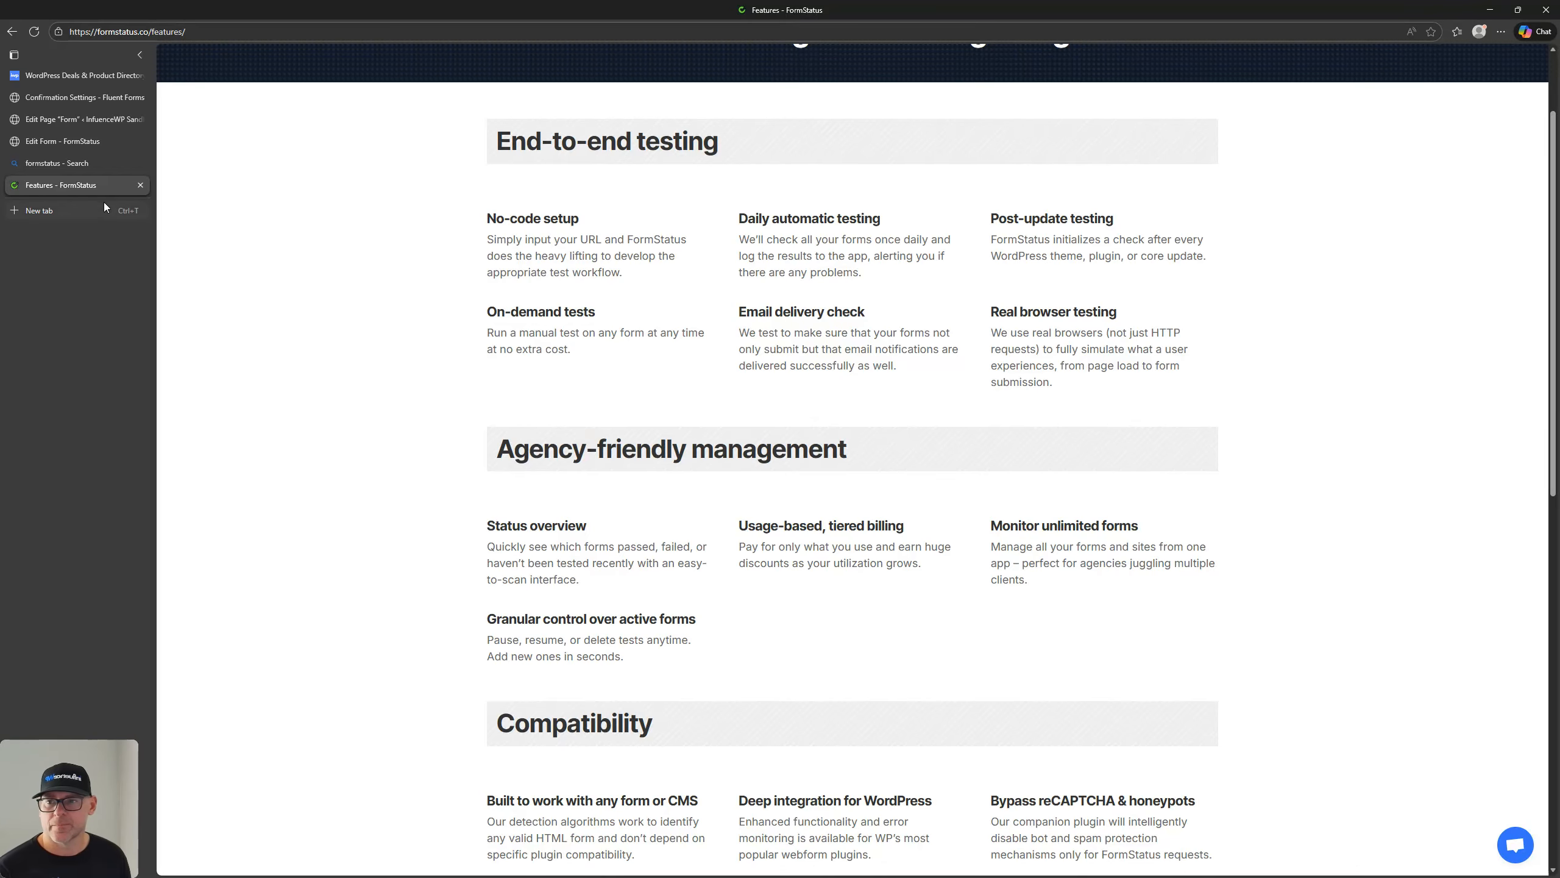
Return to the forms list in the FormStatus app and inspect the InfuenceWP Sandbox form's creation details
{"action": "left_click", "coordinate": [55, 170]}
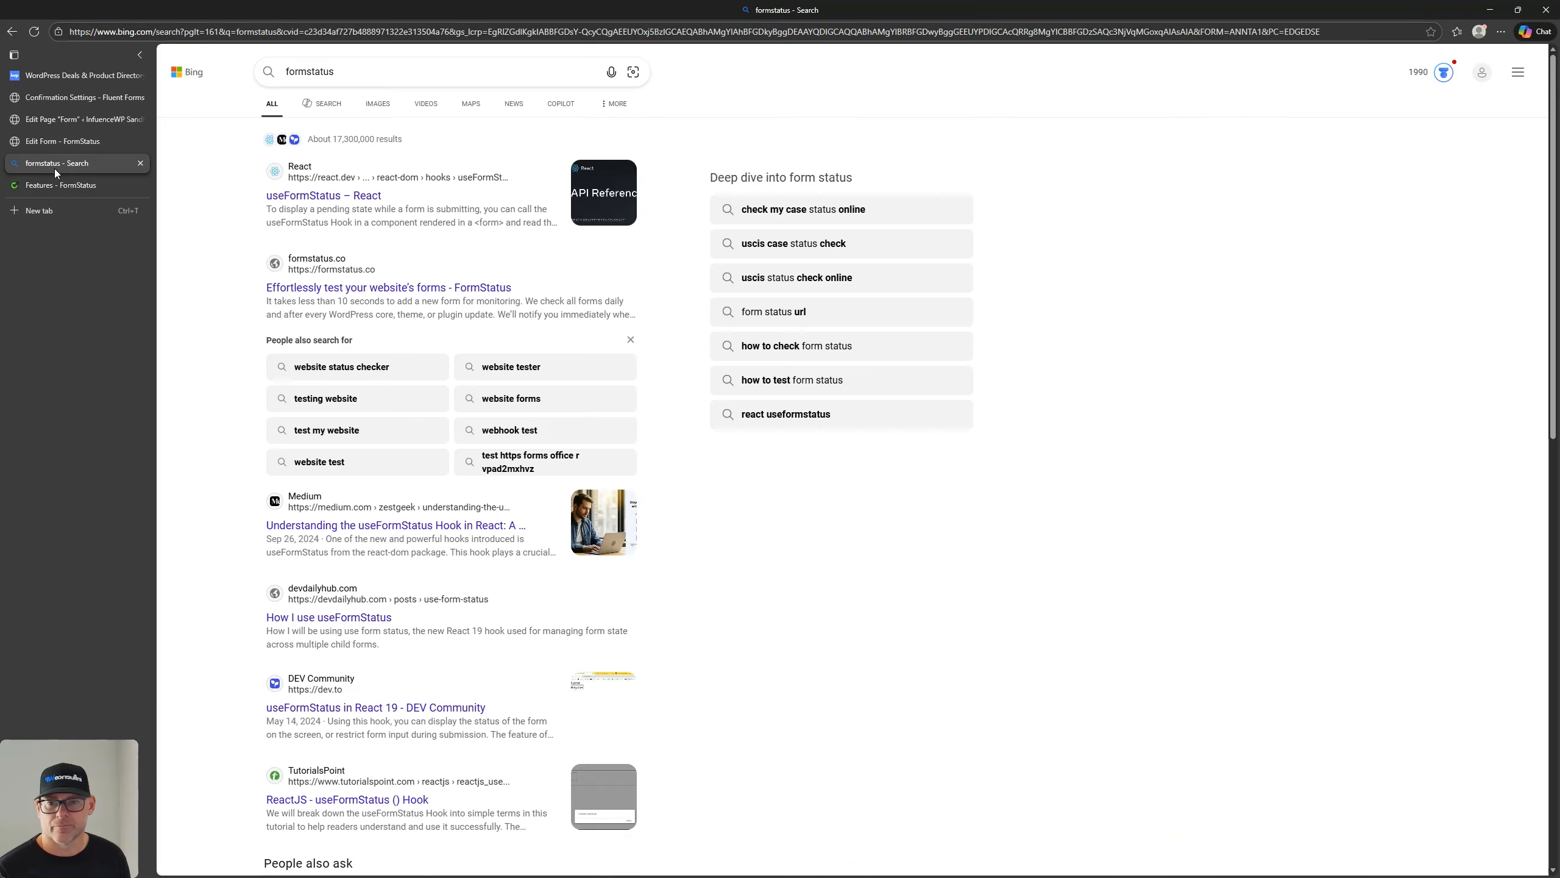
{"action": "left_click", "coordinate": [48, 148]}
{"action": "left_click", "coordinate": [49, 119]}
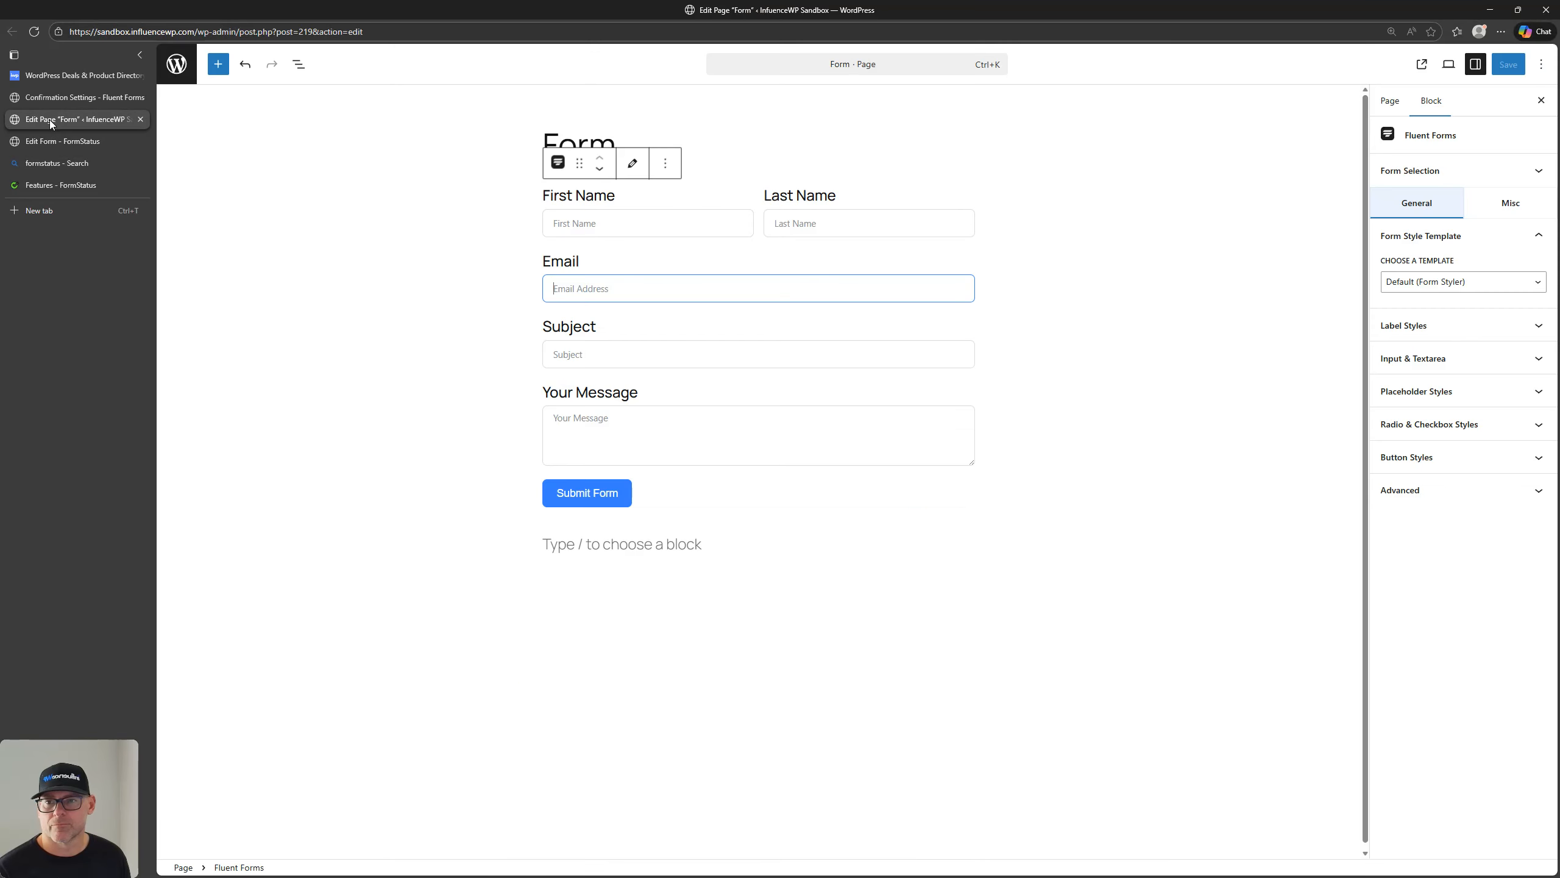
{"action": "left_click", "coordinate": [136, 141]}
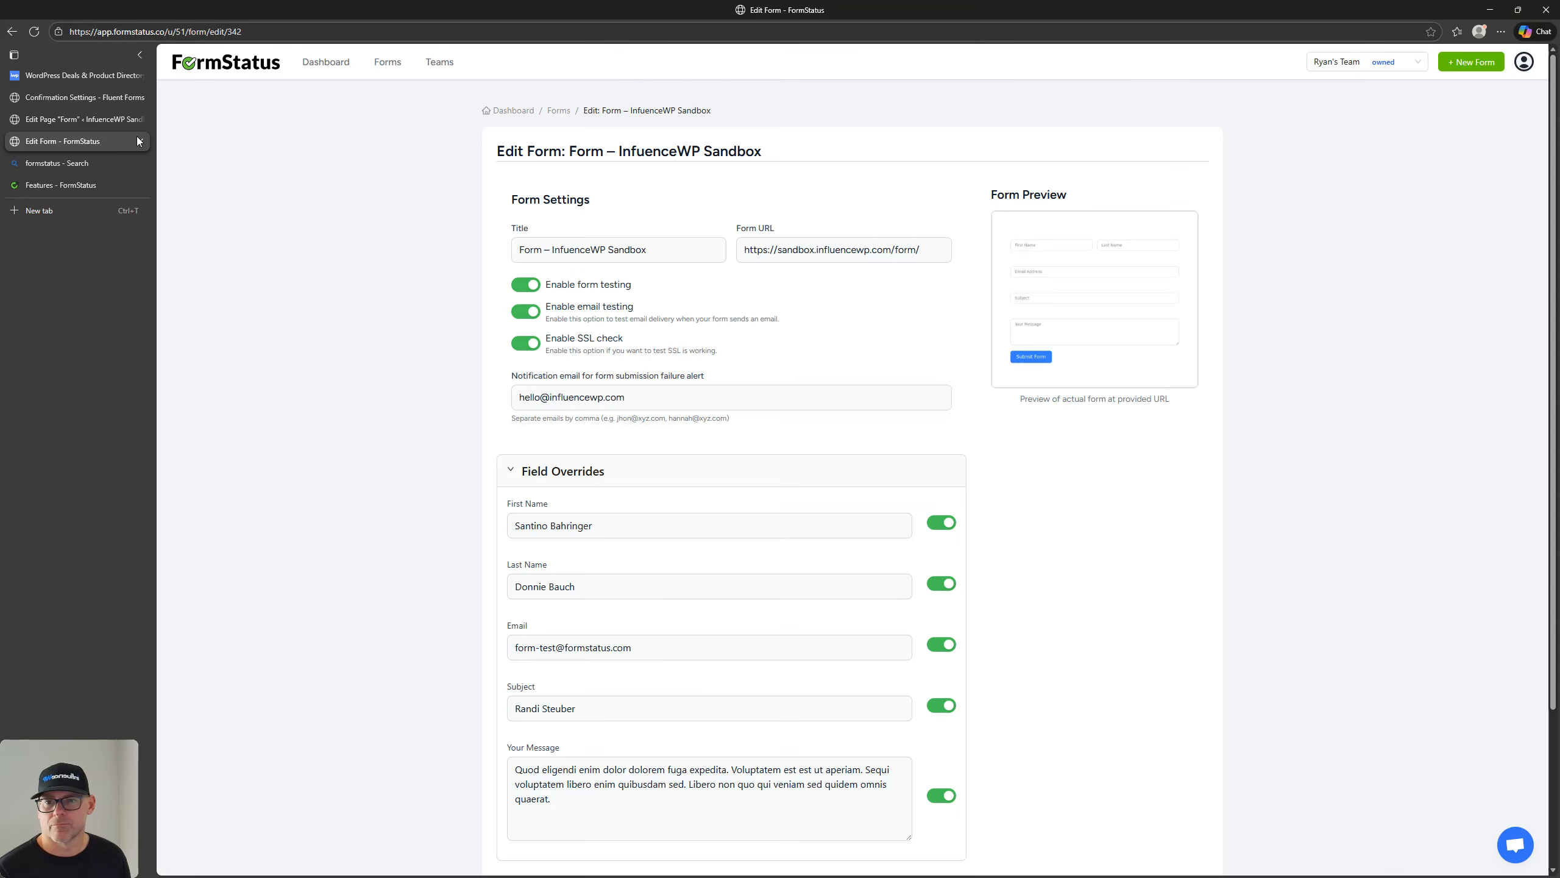
{"action": "left_click", "coordinate": [387, 63]}
{"action": "right_click", "coordinate": [387, 62]}
{"action": "left_click", "coordinate": [616, 425]}
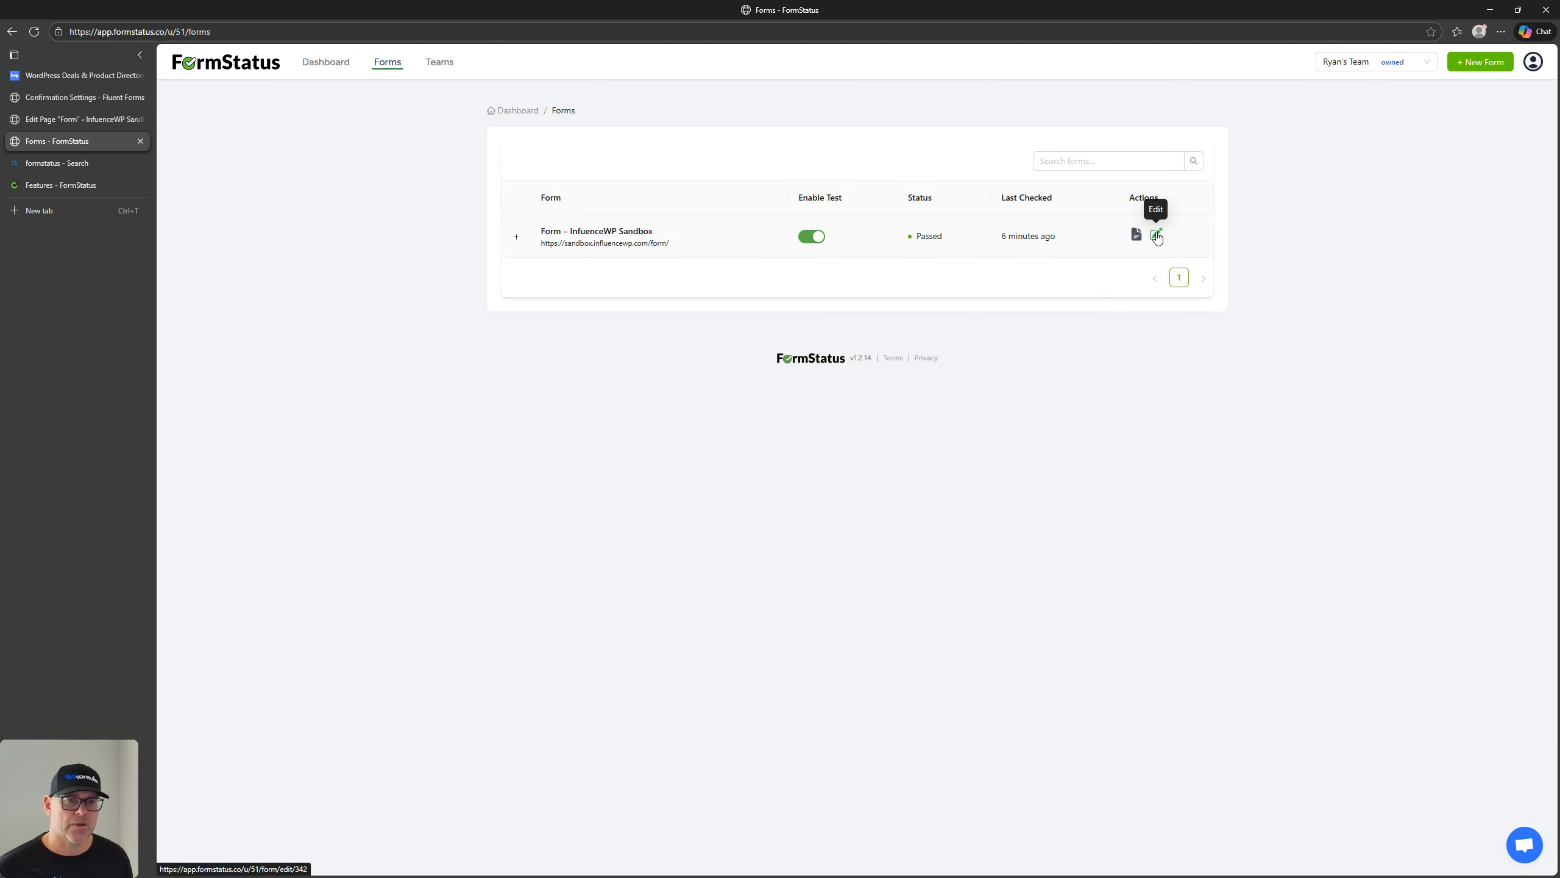
{"action": "left_click", "coordinate": [516, 237]}
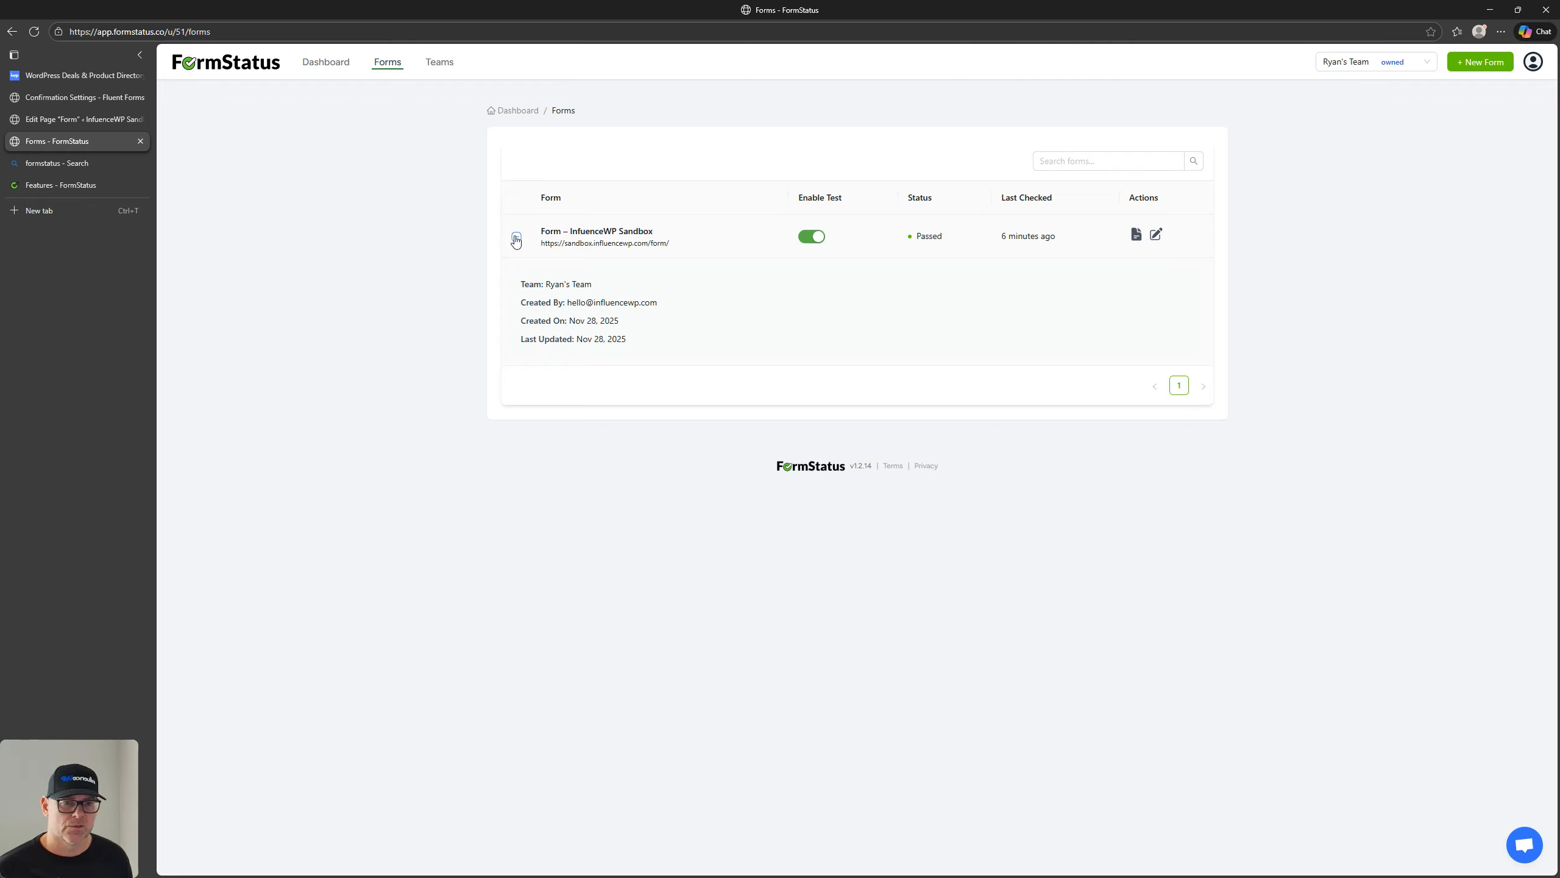
{"action": "left_click", "coordinate": [517, 239]}
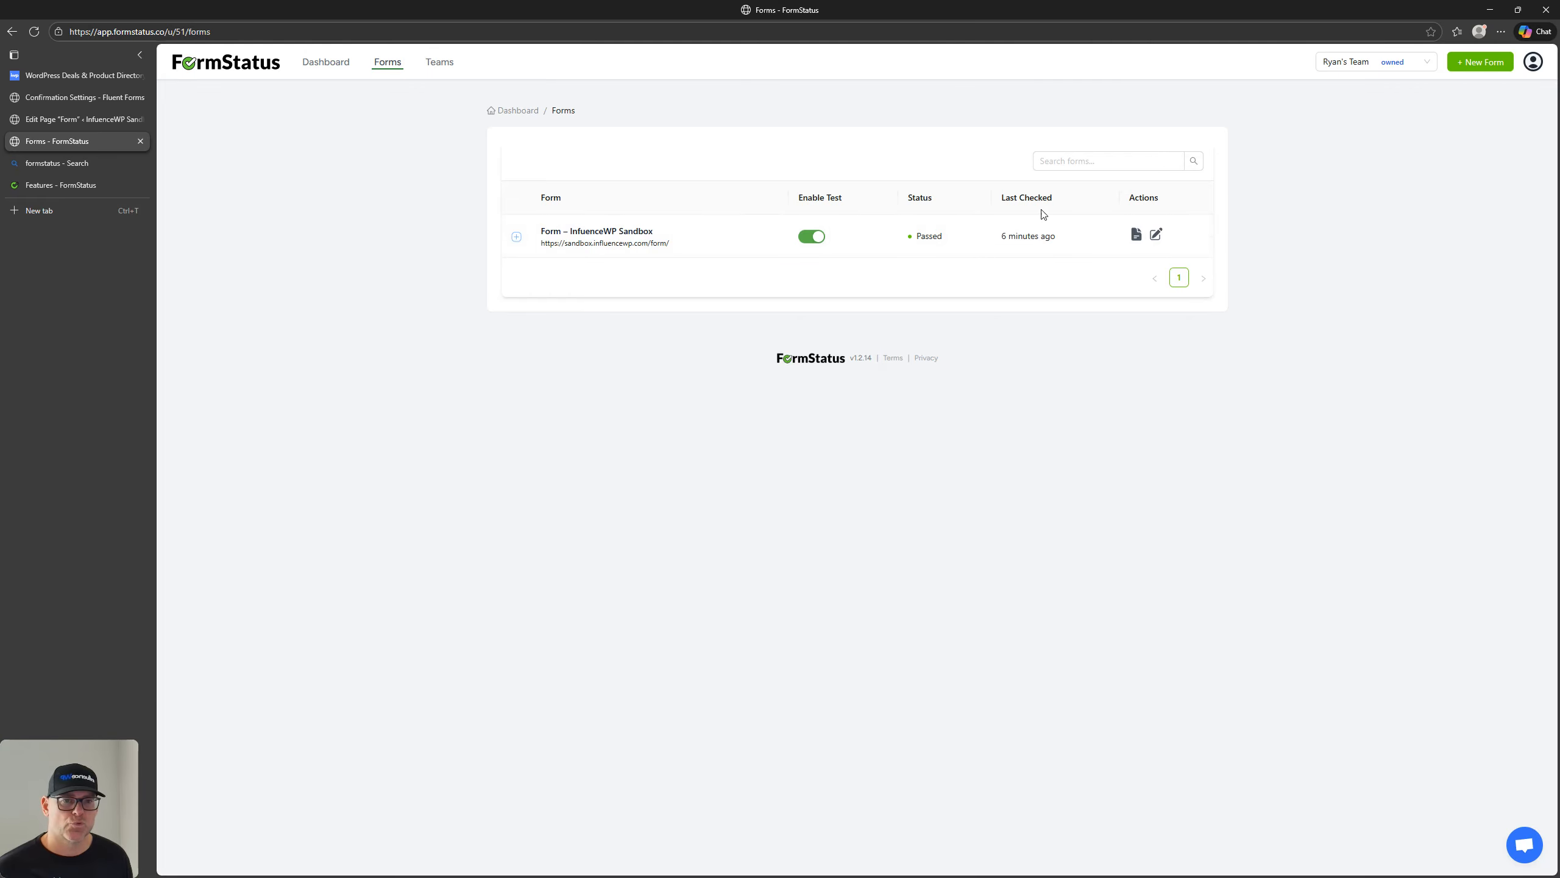
Open the InfuenceWP Sandbox form for editing, review its settings and field overrides, and save it
{"action": "left_click", "coordinate": [1158, 235]}
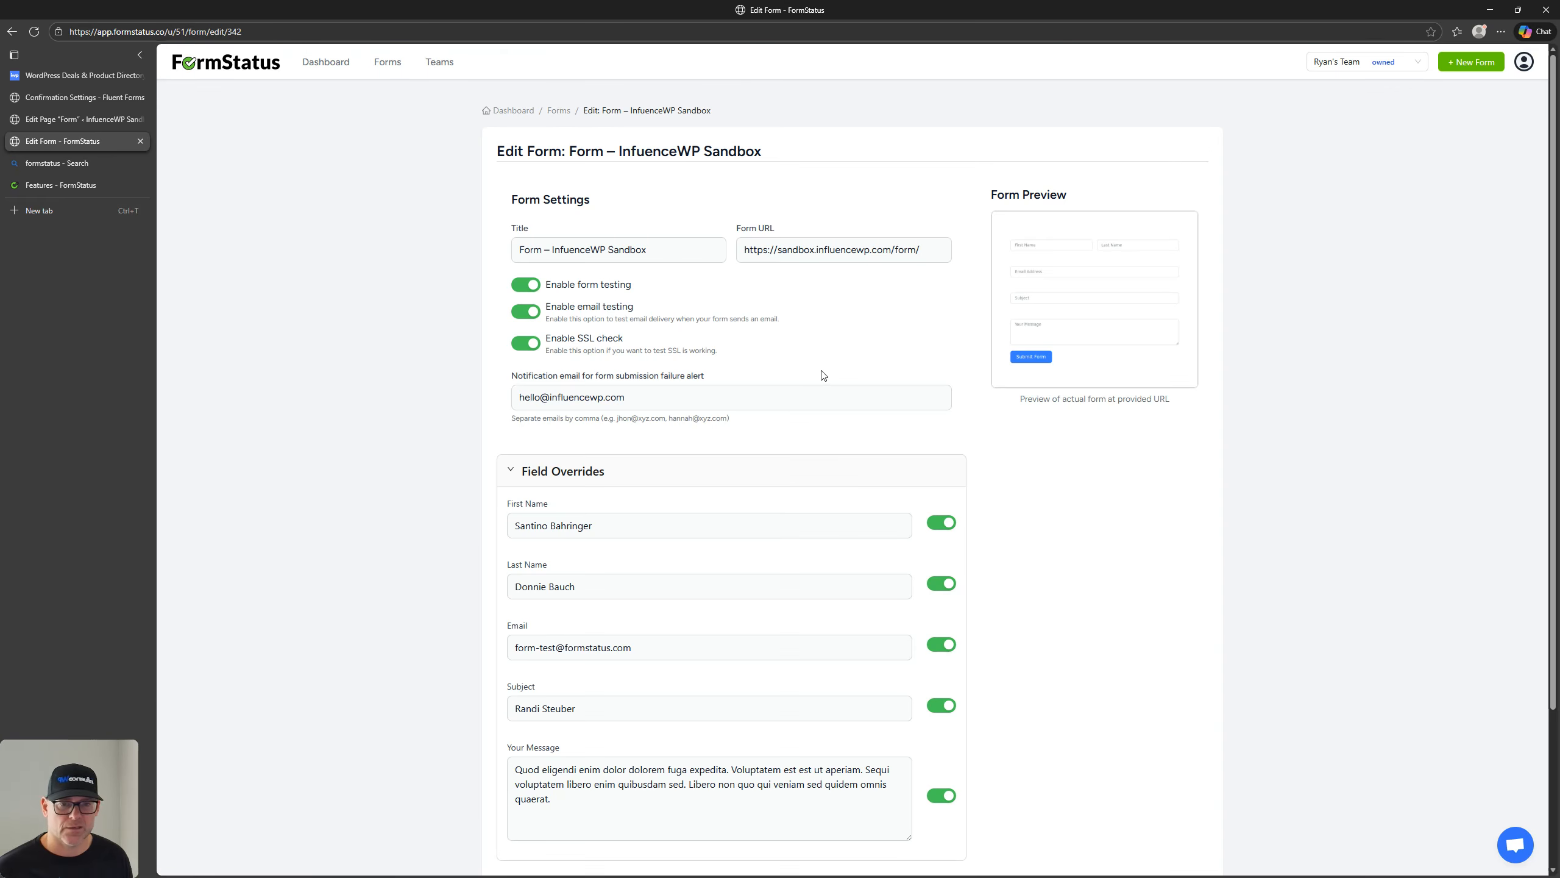
{"action": "scroll", "coordinate": [823, 375], "scroll_direction": "down", "scroll_amount": 3}
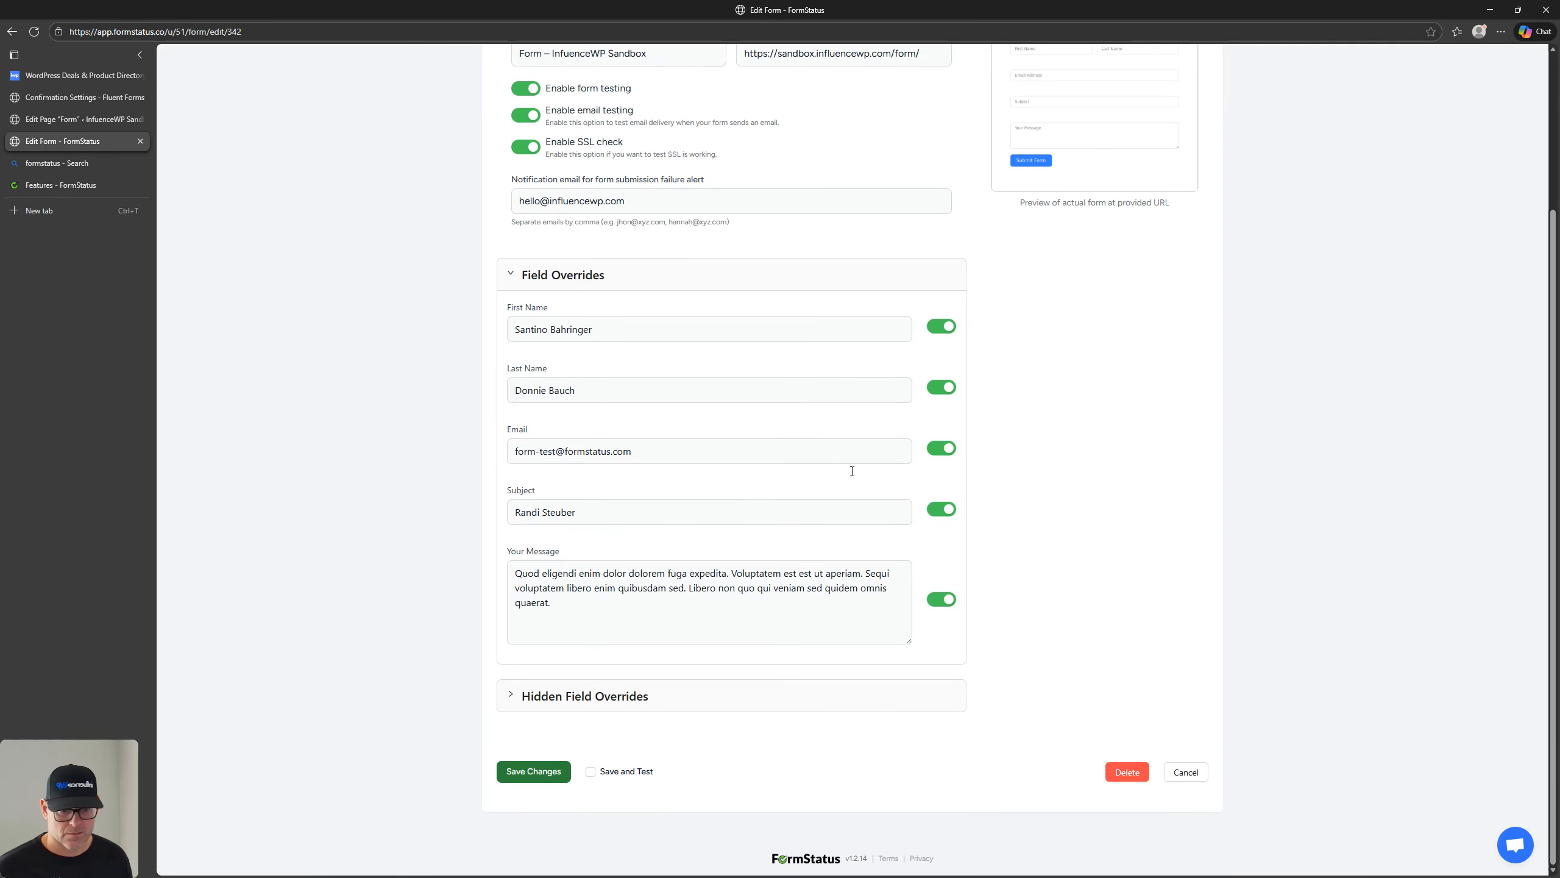
{"action": "scroll", "coordinate": [682, 716], "scroll_direction": "up", "scroll_amount": 1}
{"action": "scroll", "coordinate": [684, 719], "scroll_direction": "down", "scroll_amount": 1}
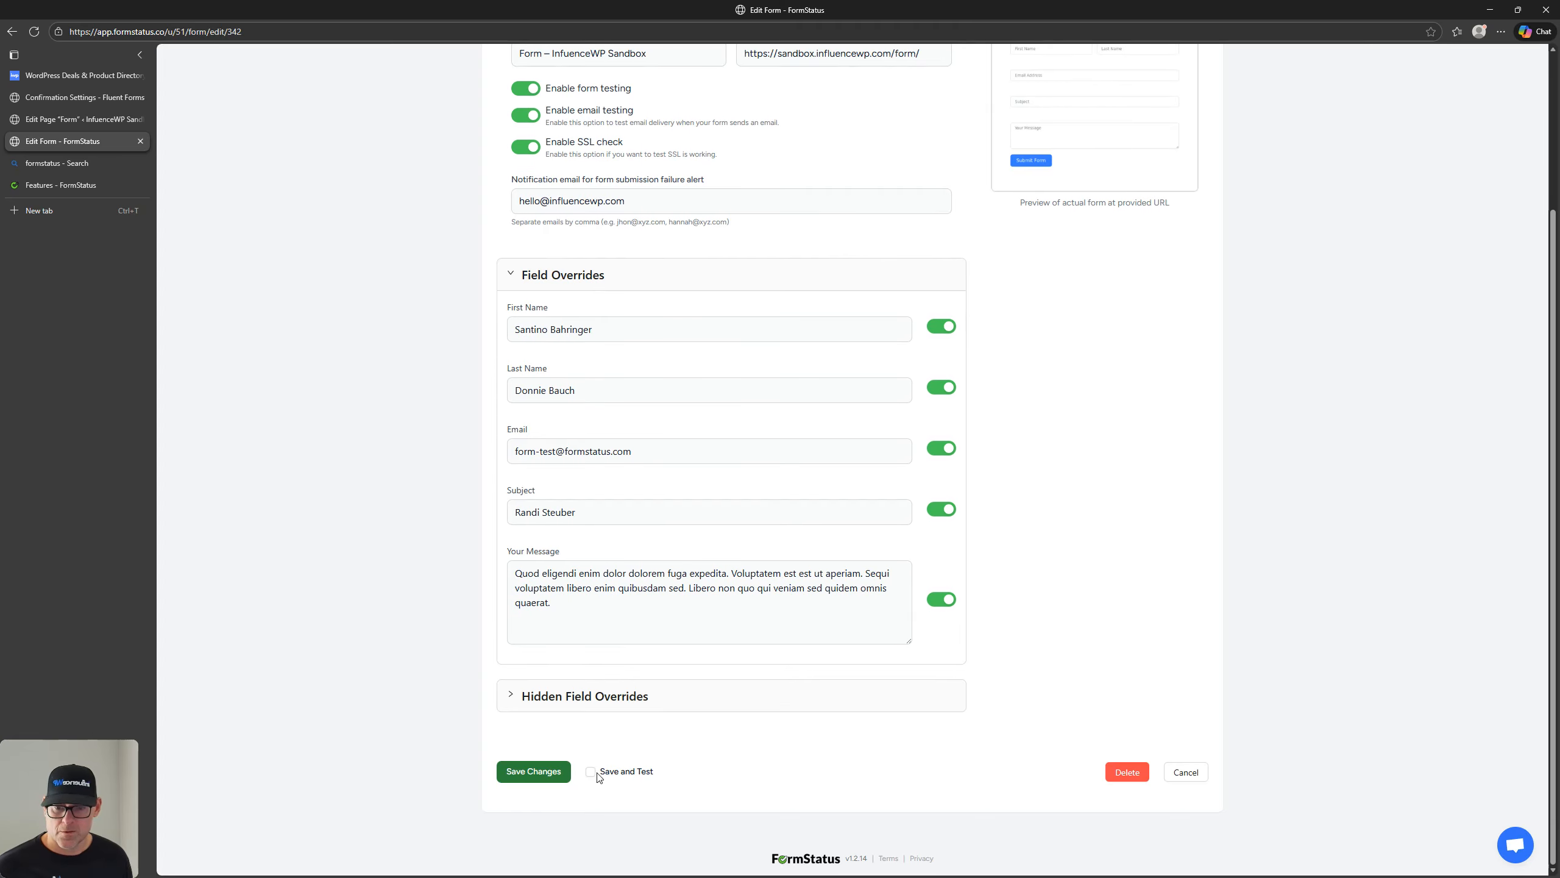
{"action": "left_click", "coordinate": [524, 774]}
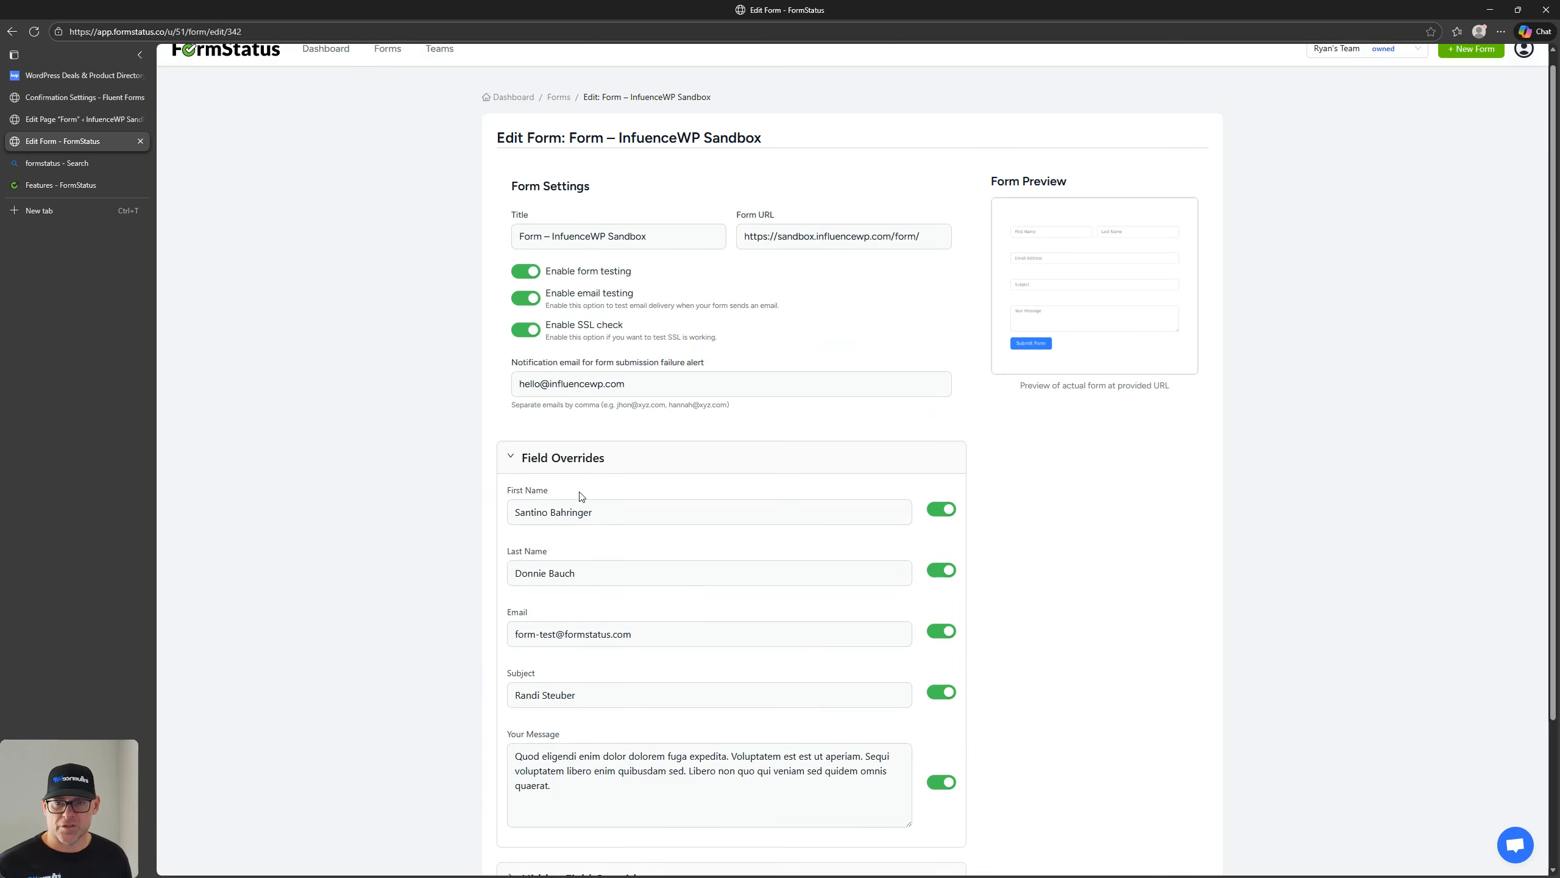
Save the InfuenceWP Sandbox form with the Save and Test option enabled, and return to the forms list
{"action": "scroll", "coordinate": [580, 401], "scroll_direction": "up", "scroll_amount": 3}
{"action": "scroll", "coordinate": [592, 402], "scroll_direction": "down", "scroll_amount": 3}
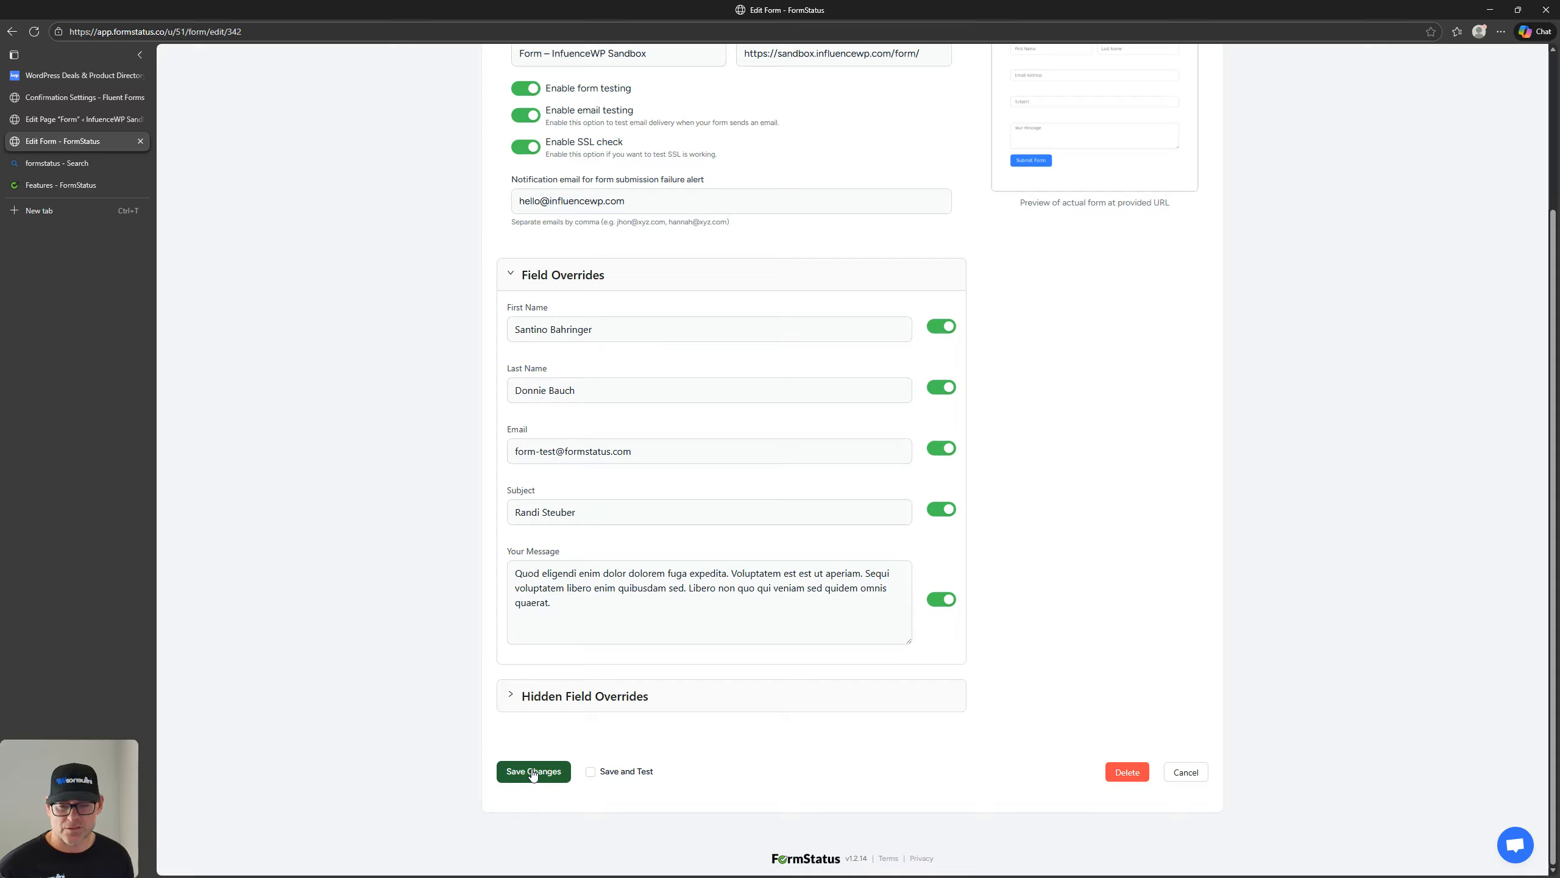
{"action": "left_click", "coordinate": [591, 772]}
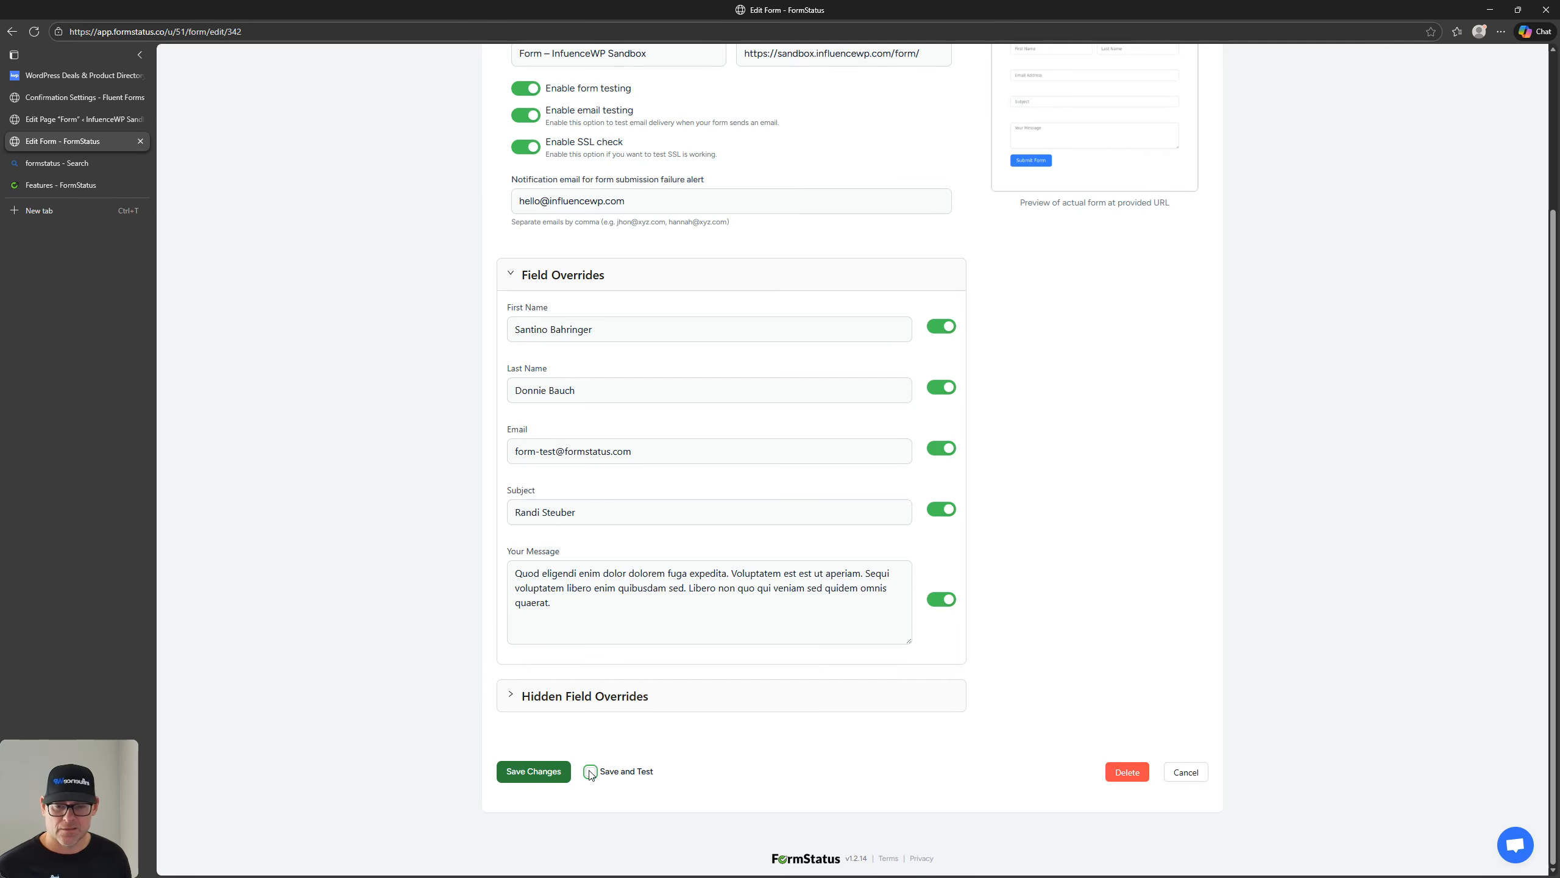
{"action": "left_click", "coordinate": [534, 772]}
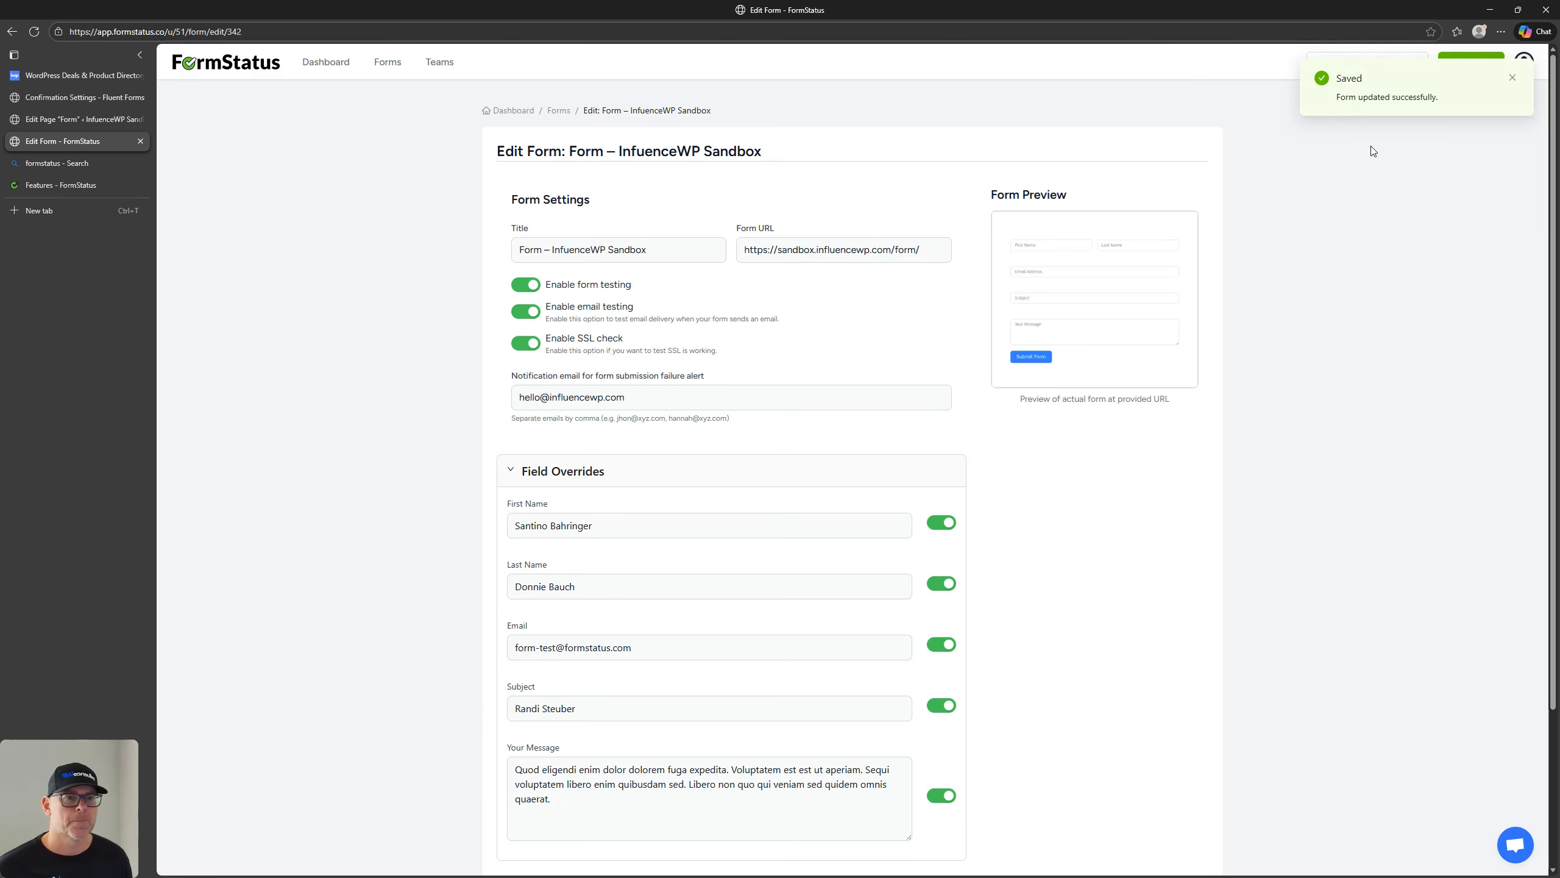
{"action": "left_click", "coordinate": [384, 64]}
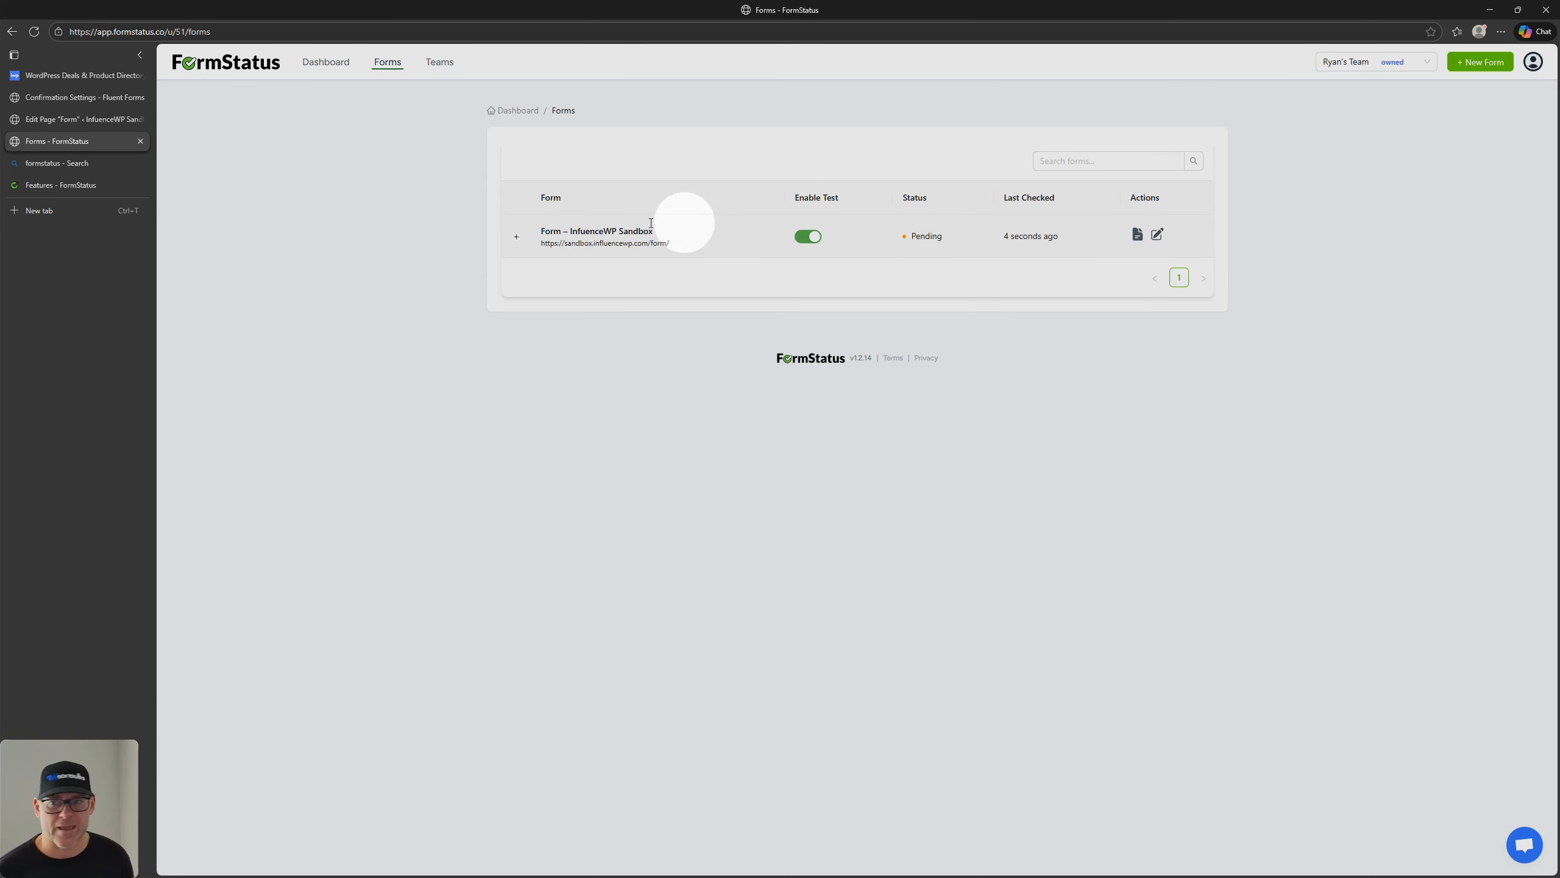
Return to the FormStatus Features page and read its agency-friendly management, compatibility and troubleshooting sections
{"action": "left_click", "coordinate": [59, 168]}
{"action": "left_click", "coordinate": [58, 183]}
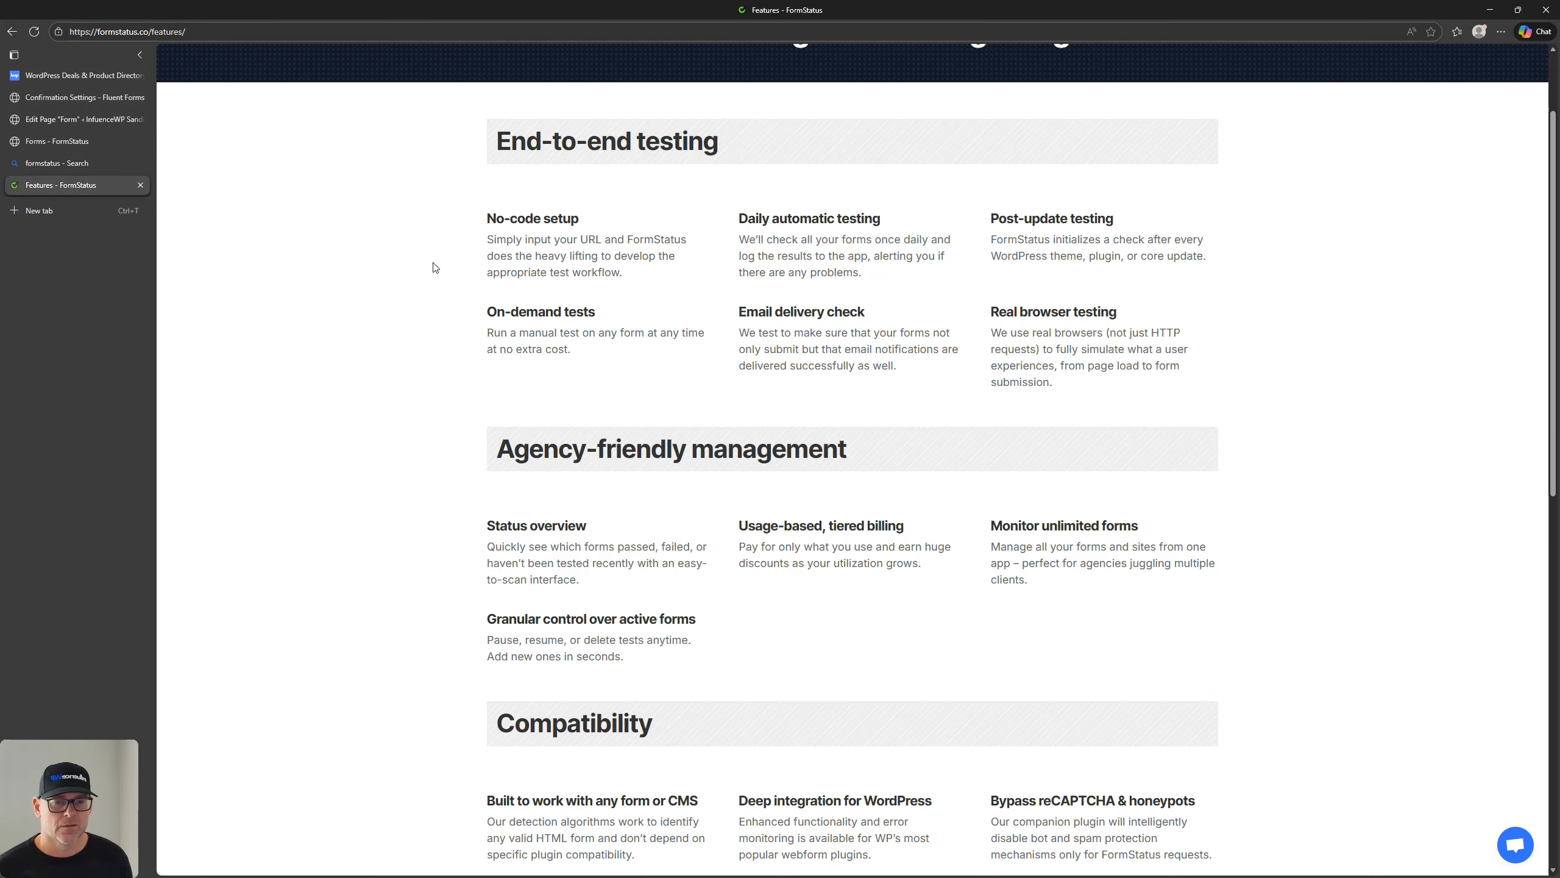
{"action": "scroll", "coordinate": [434, 267], "scroll_direction": "down", "scroll_amount": 4}
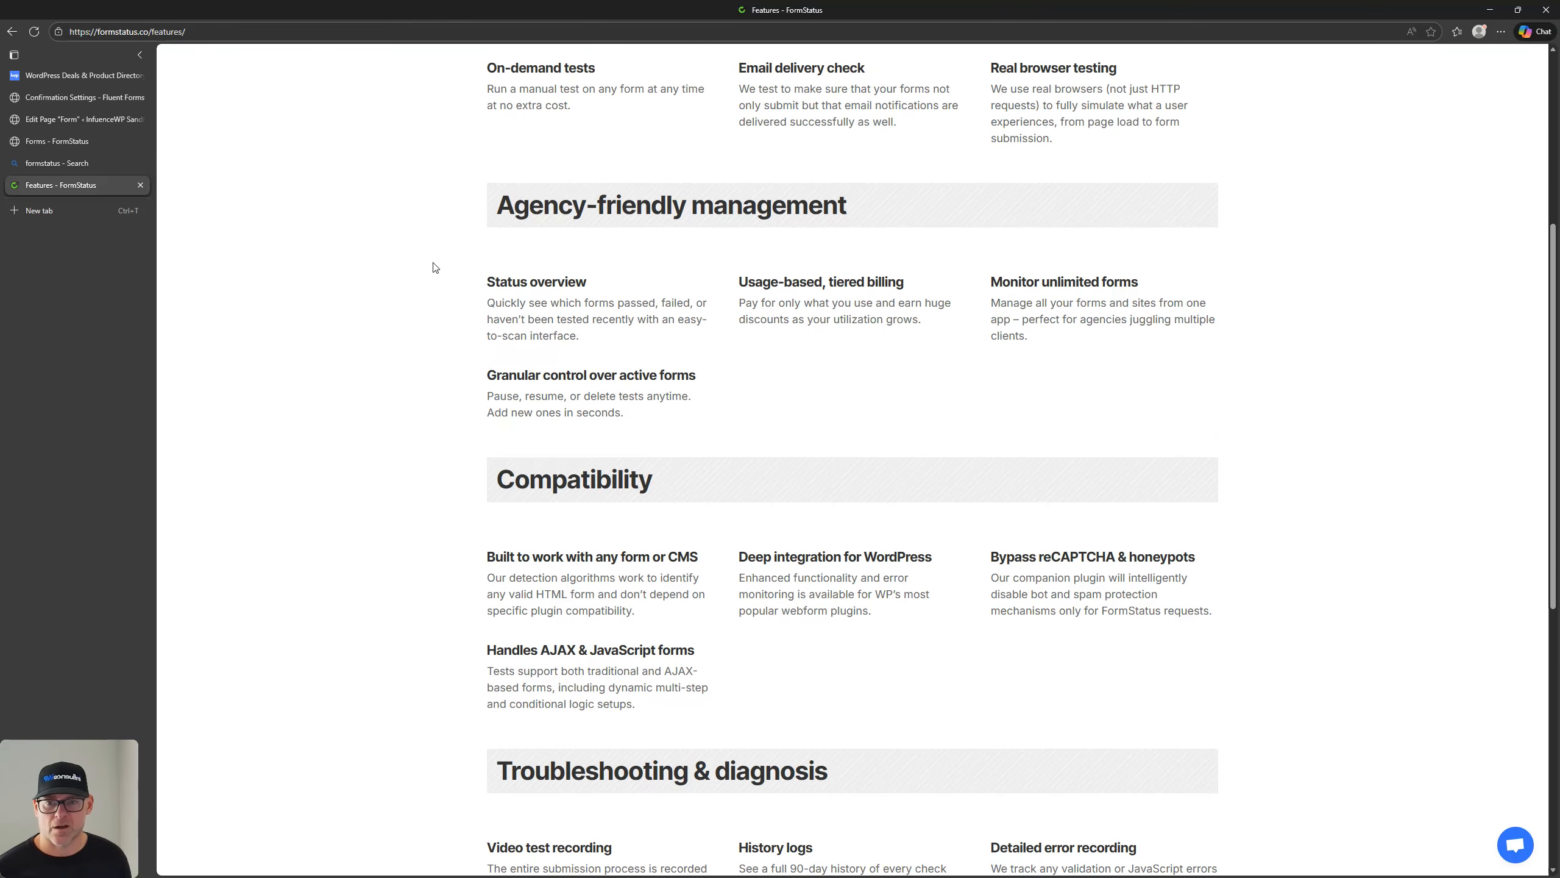
{"action": "scroll", "coordinate": [435, 268], "scroll_direction": "down", "scroll_amount": 1}
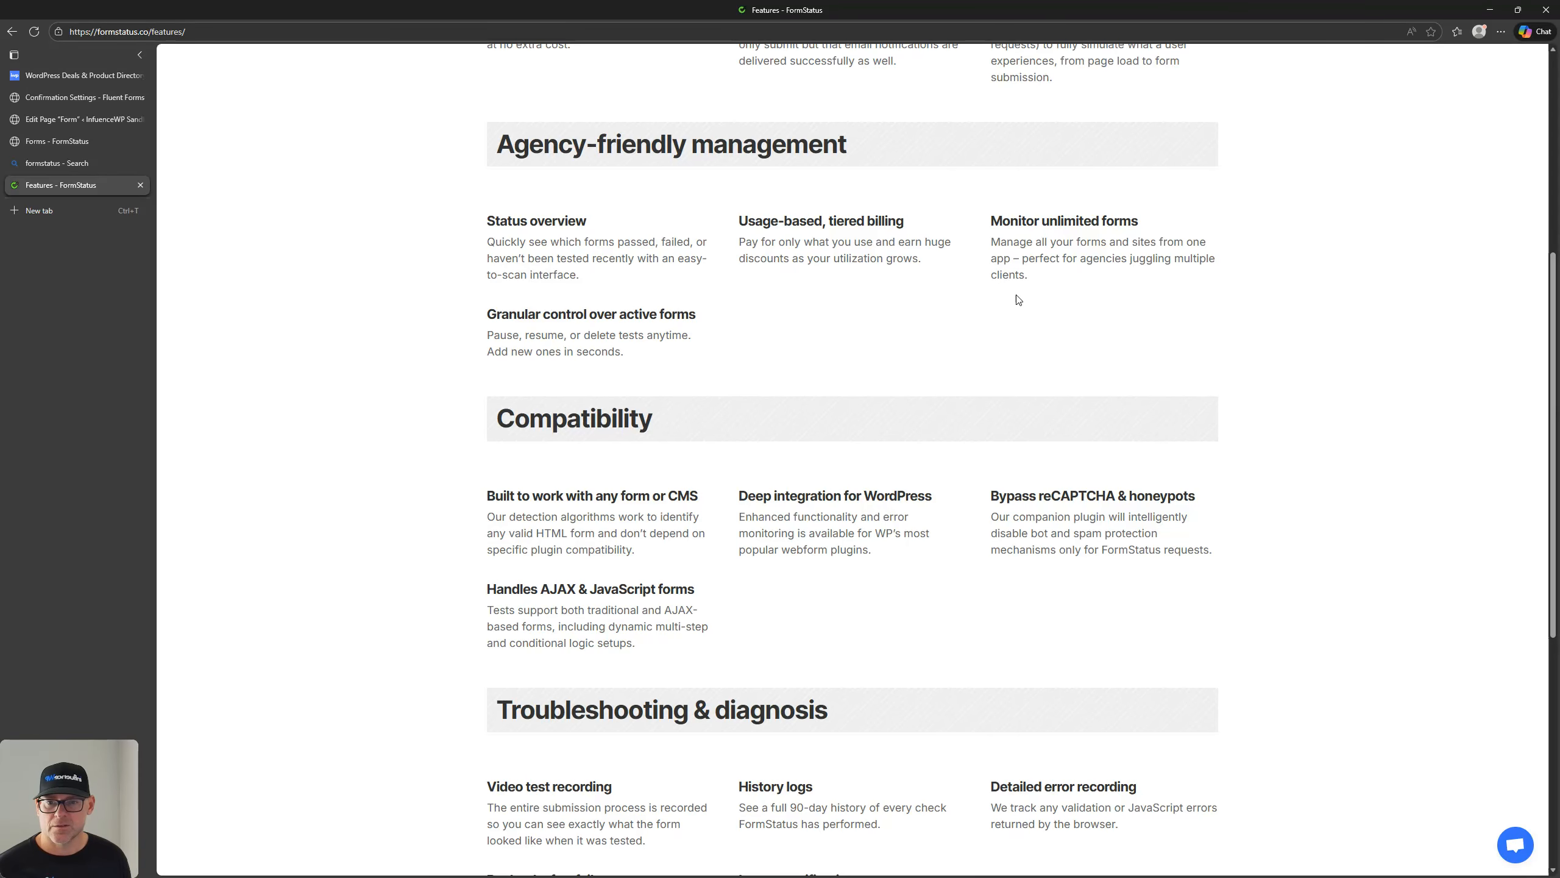
{"action": "scroll", "coordinate": [831, 342], "scroll_direction": "down", "scroll_amount": 2}
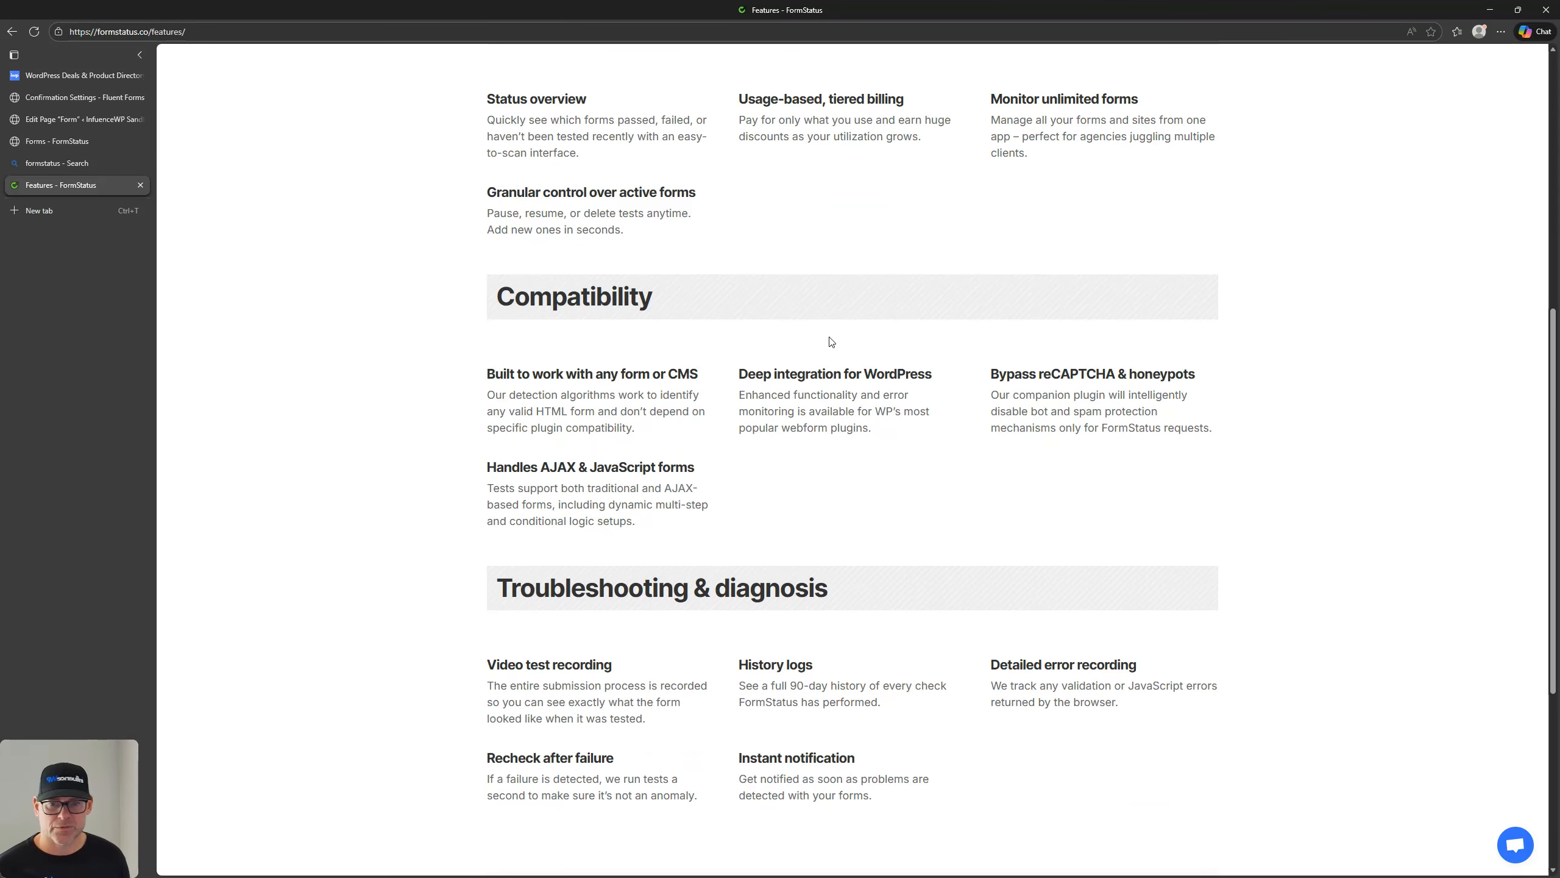
{"action": "scroll", "coordinate": [831, 342], "scroll_direction": "down", "scroll_amount": 1}
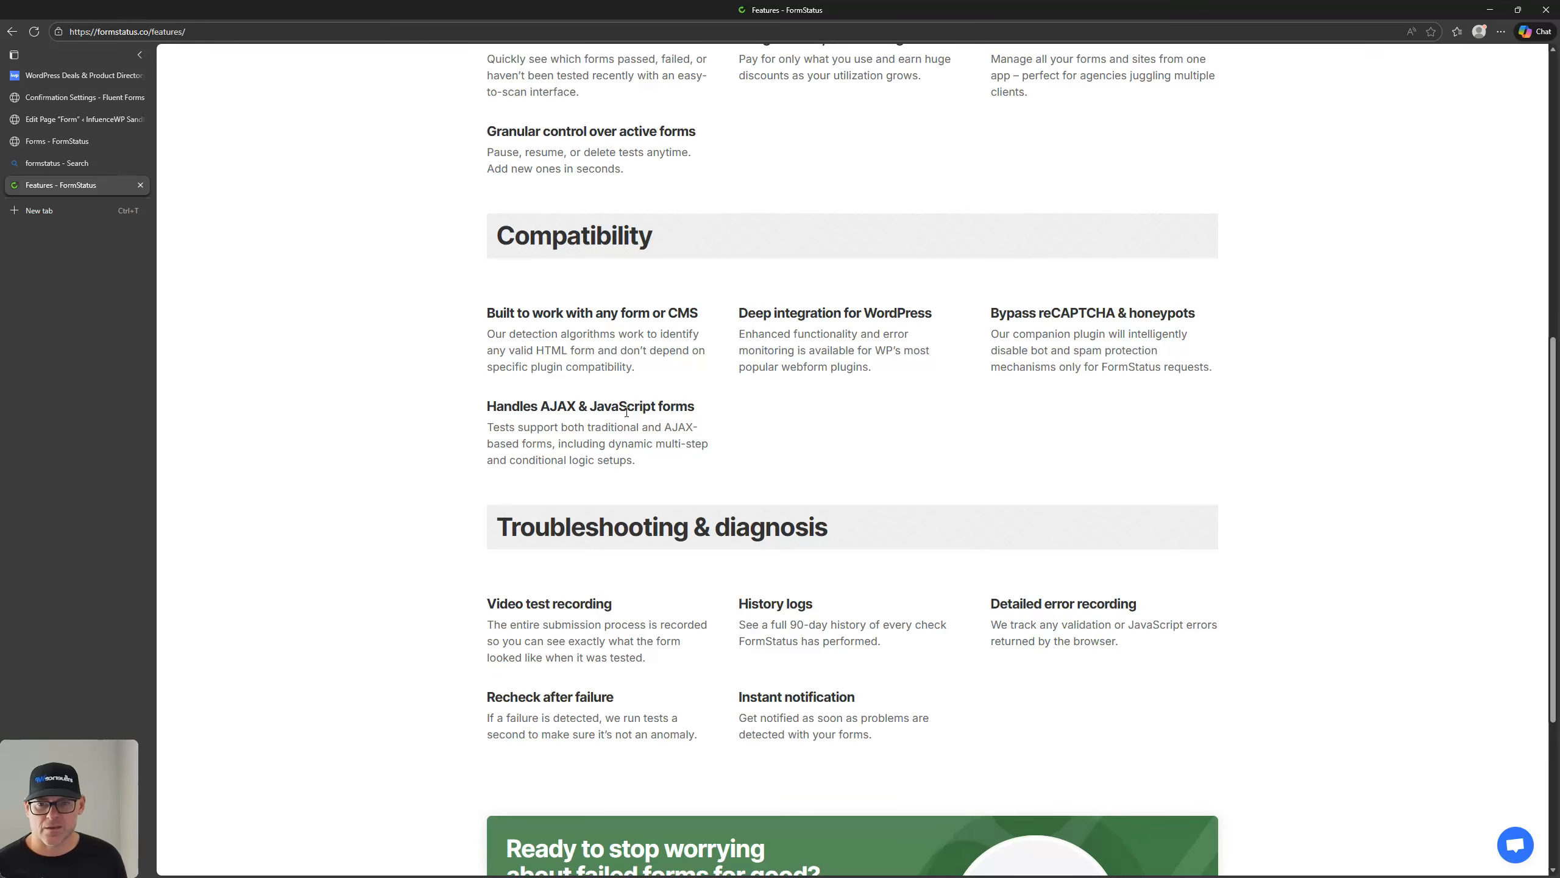
{"action": "left_click", "coordinate": [64, 141]}
{"action": "left_click", "coordinate": [80, 98]}
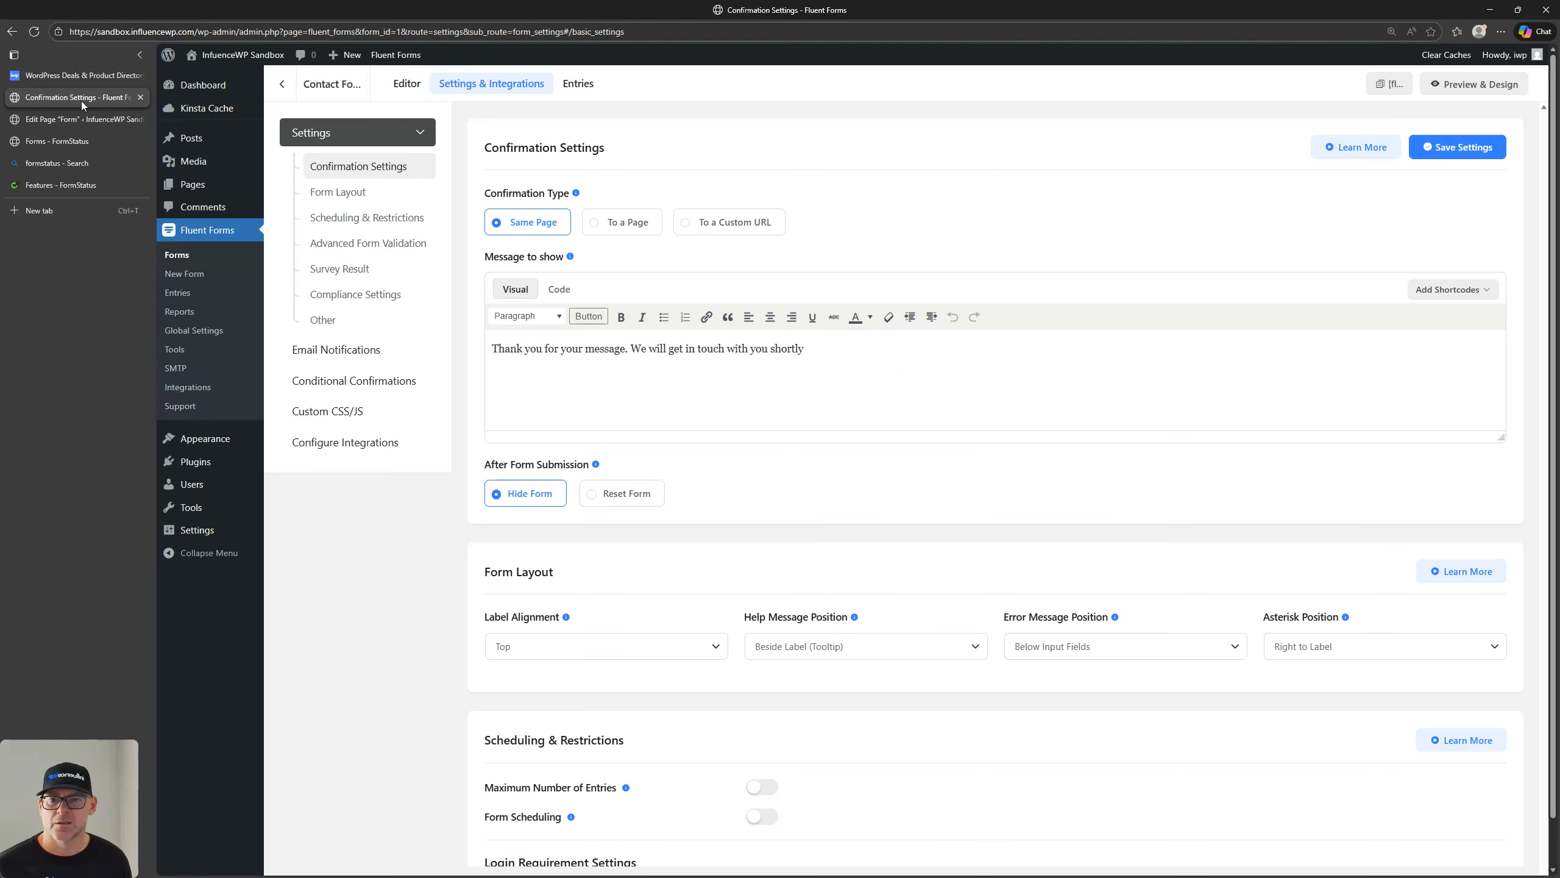
{"action": "left_click", "coordinate": [76, 119]}
{"action": "left_click", "coordinate": [65, 76]}
{"action": "left_click", "coordinate": [68, 97]}
{"action": "left_click", "coordinate": [69, 119]}
{"action": "left_click", "coordinate": [68, 141]}
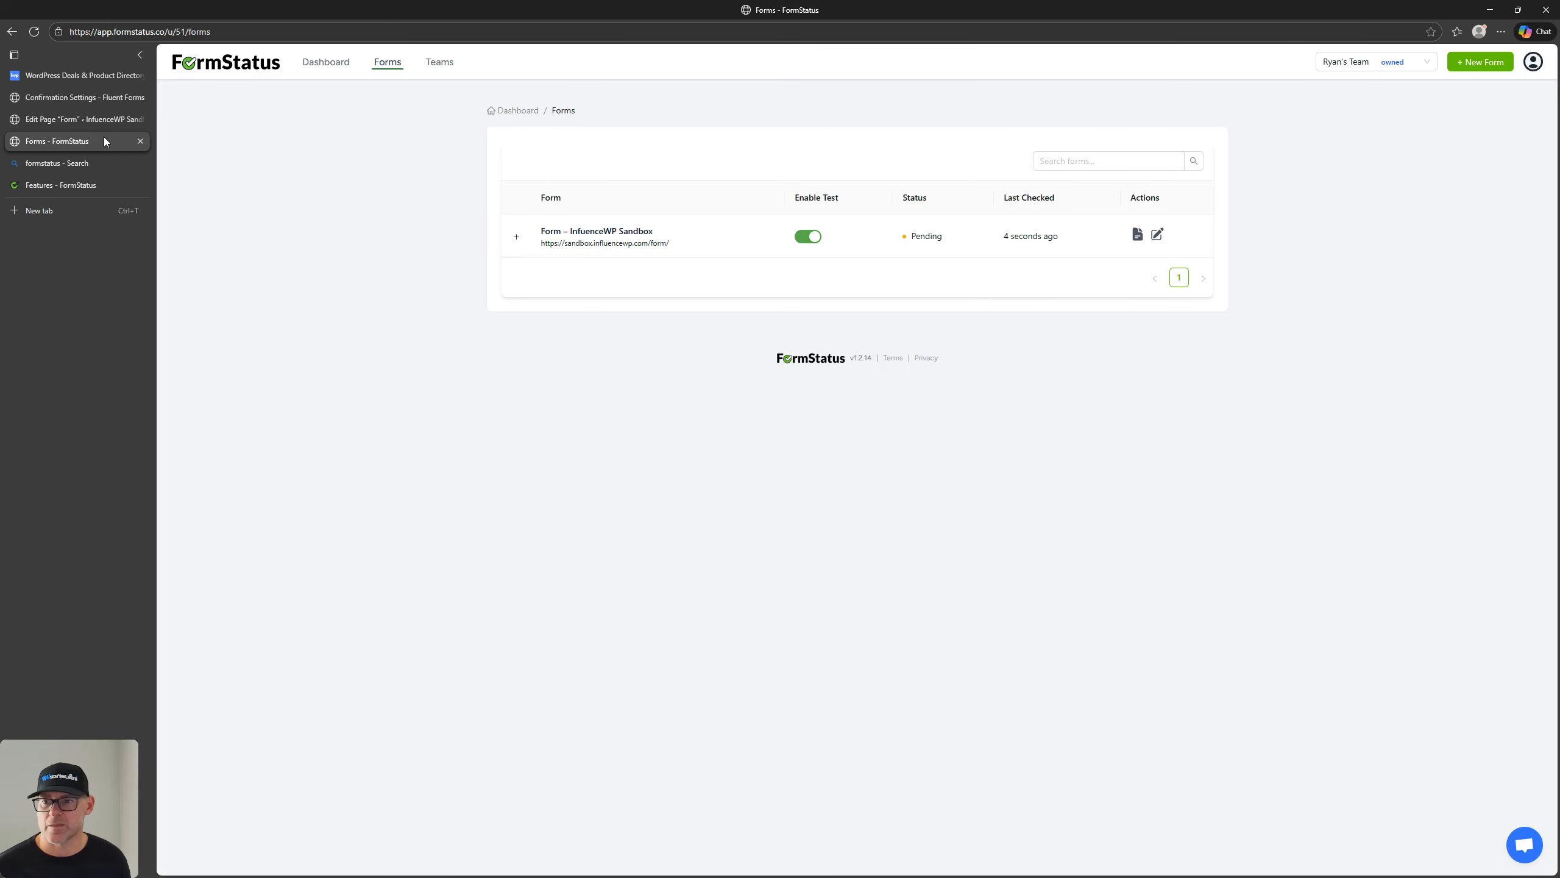
Open the sandbox site's installed plugins list in the WordPress admin and inspect the FormStatus Form Monitoring entry
{"action": "left_click", "coordinate": [86, 122]}
{"action": "left_click", "coordinate": [176, 64]}
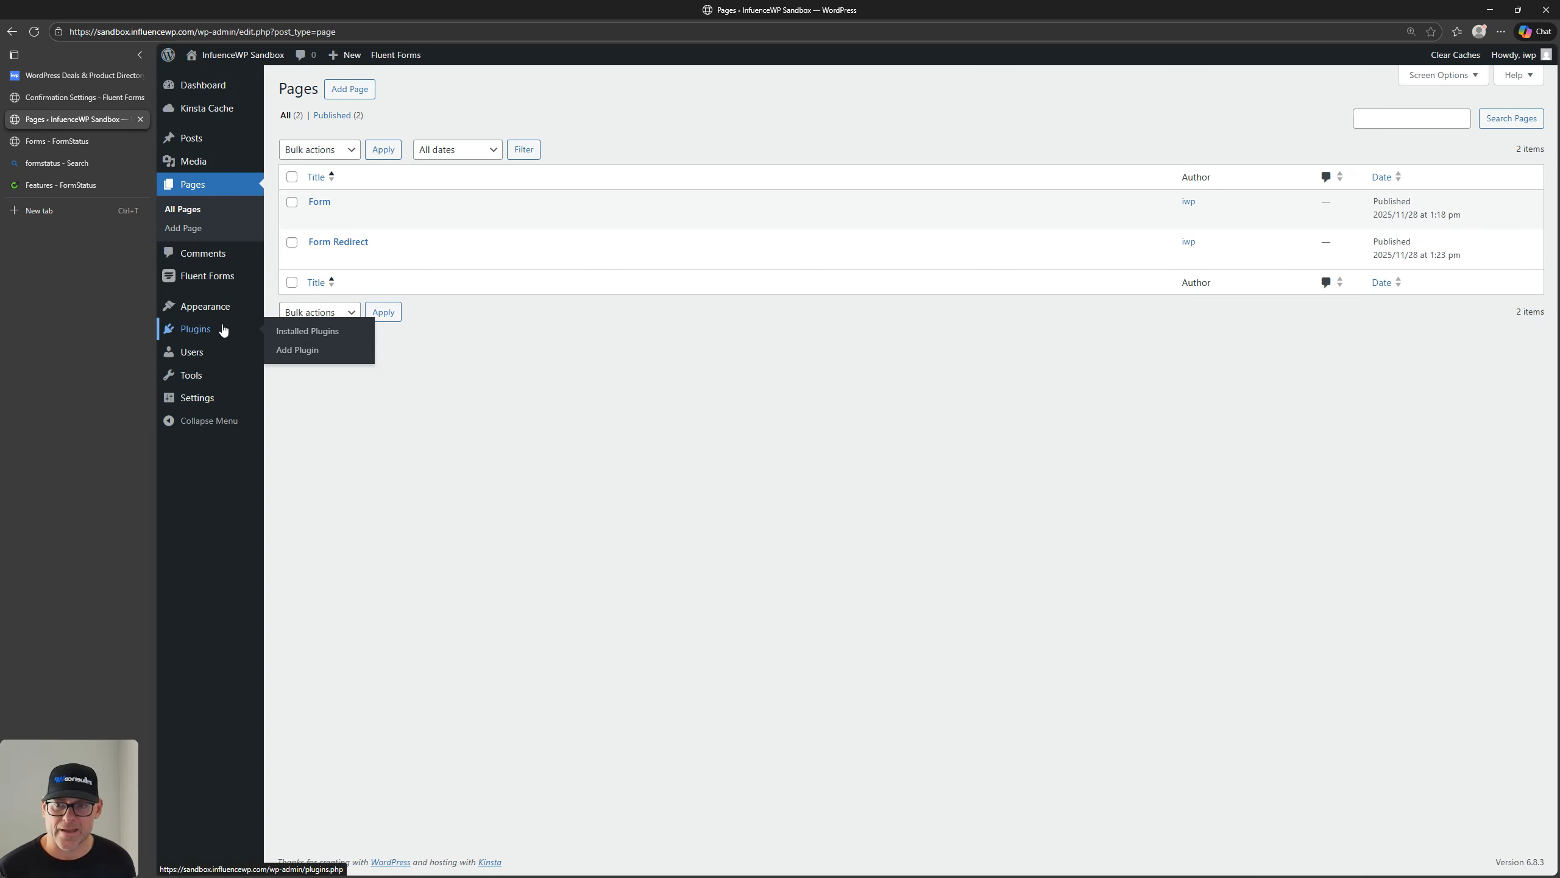
{"action": "left_click", "coordinate": [222, 331]}
{"action": "left_click_drag", "start_coordinate": [456, 349], "coordinate": [326, 348]}
{"action": "left_click", "coordinate": [539, 346]}
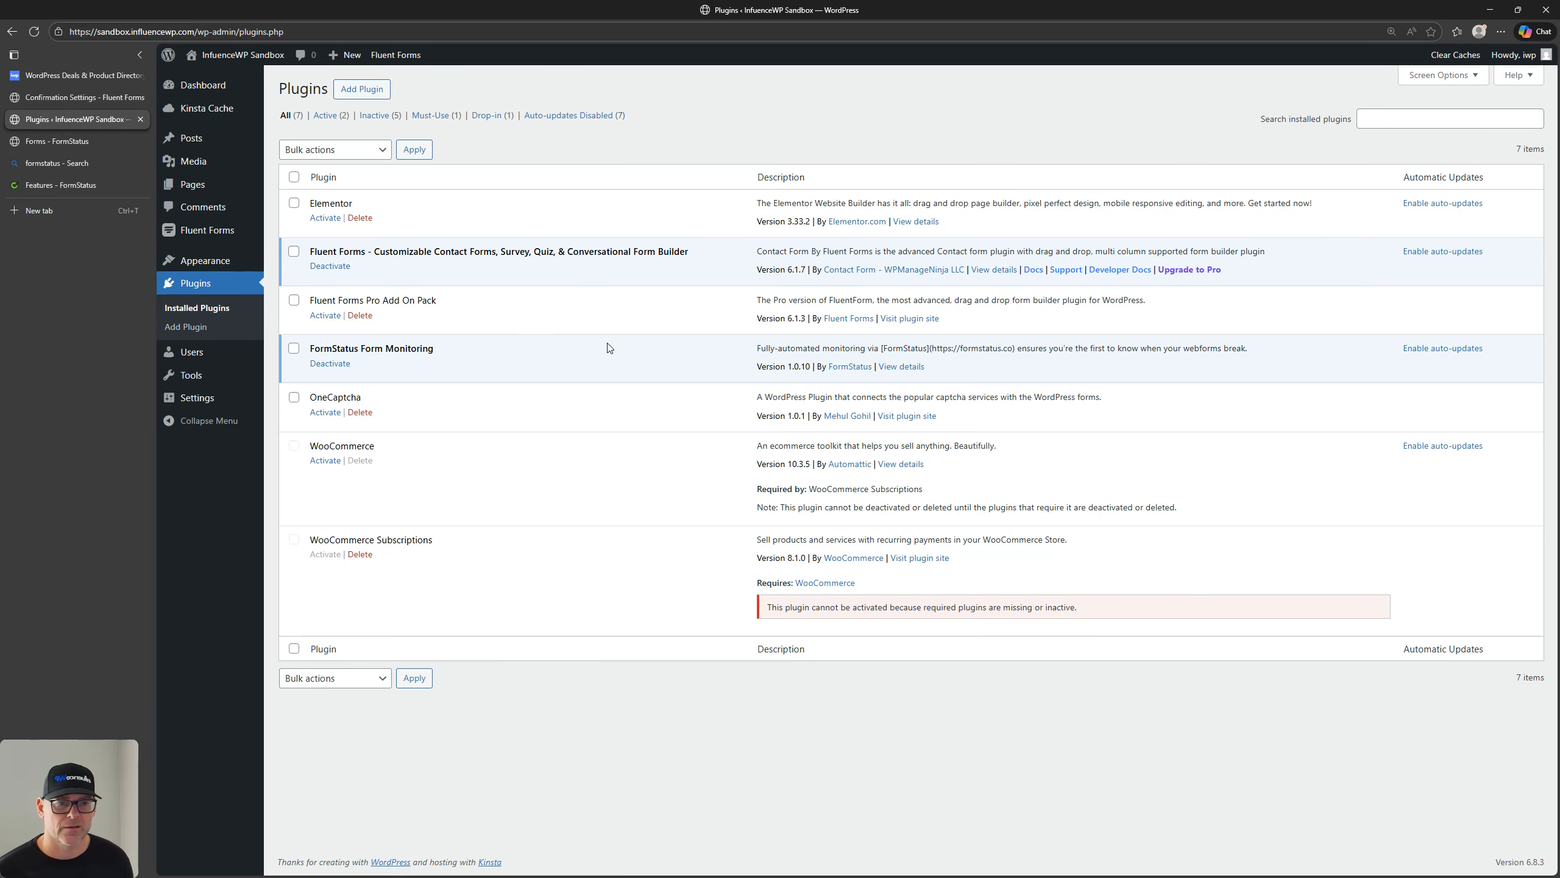
{"action": "left_click", "coordinate": [390, 343]}
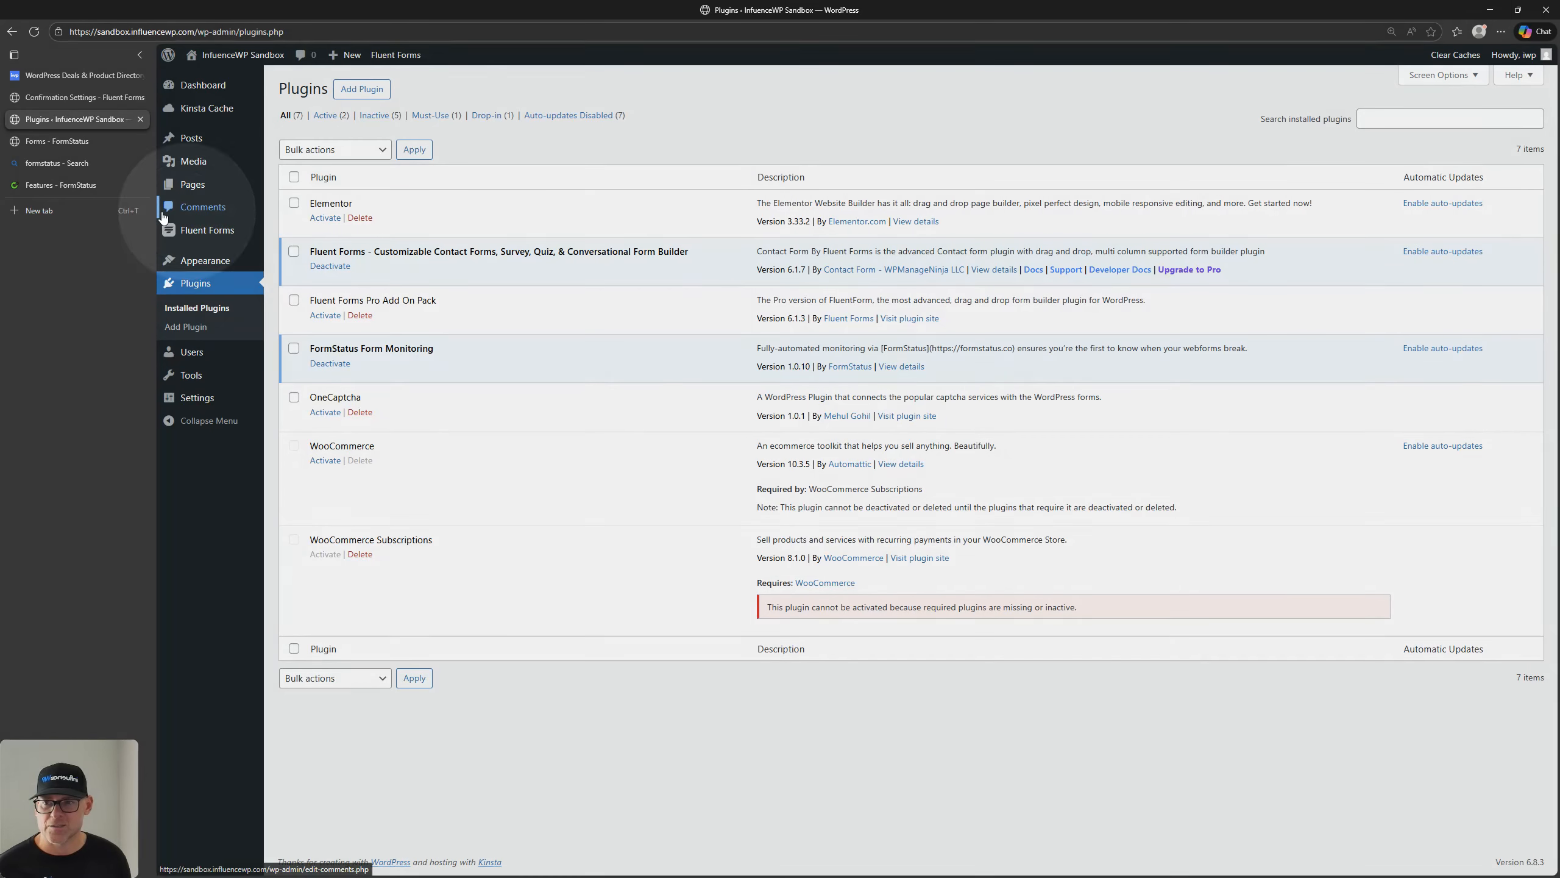
Go back to the FormStatus Features page and review the reCAPTCHA and honeypot bypass feature and the troubleshooting and diagnosis section
{"action": "left_click", "coordinate": [73, 95]}
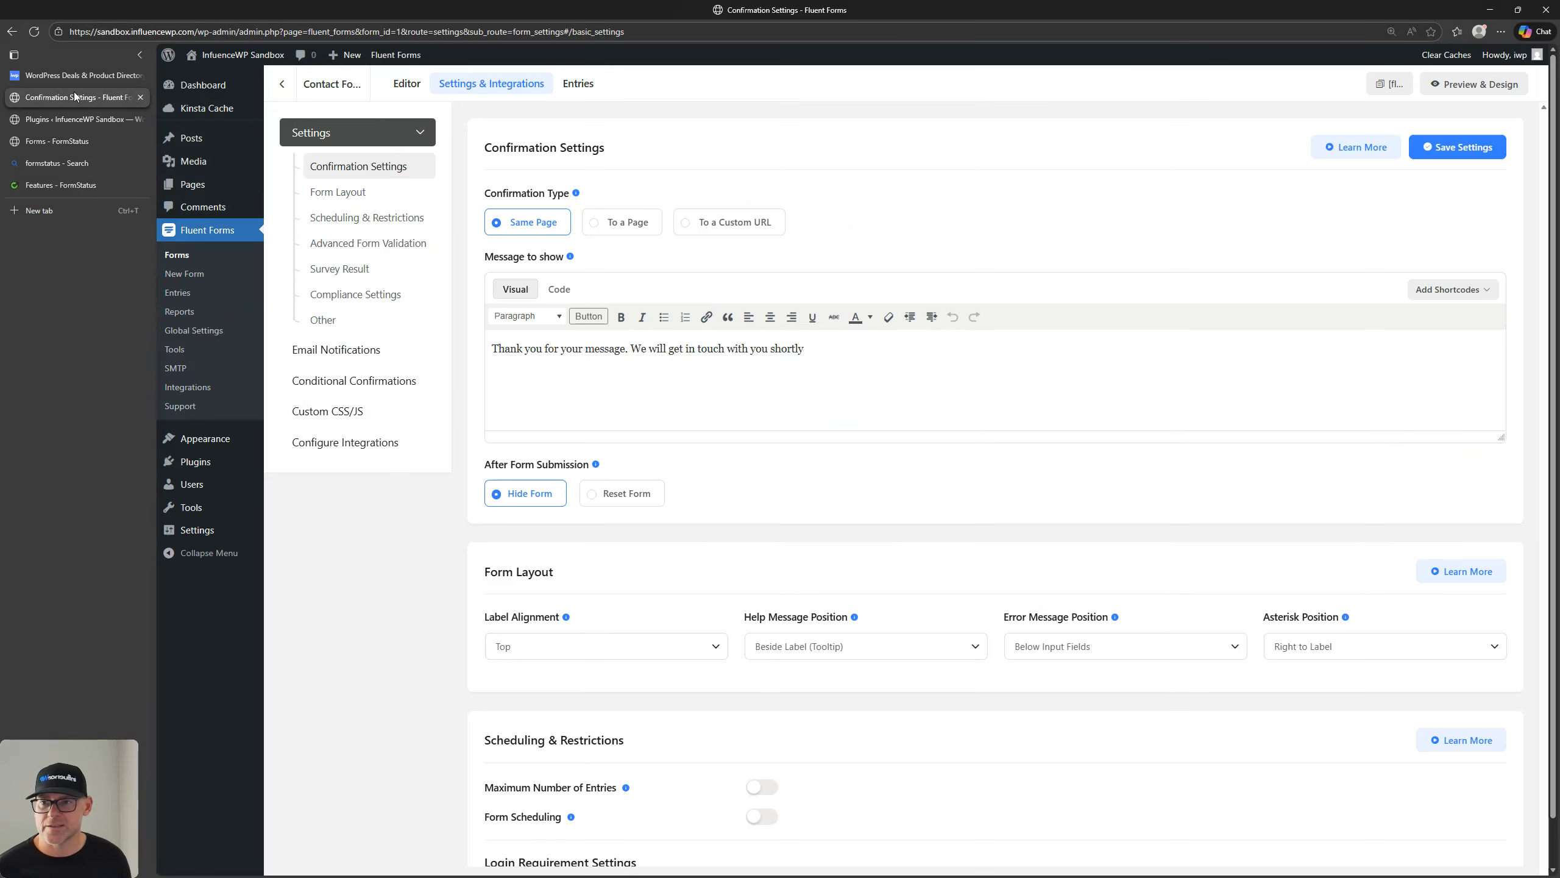
{"action": "left_click", "coordinate": [62, 163]}
{"action": "left_click", "coordinate": [72, 185]}
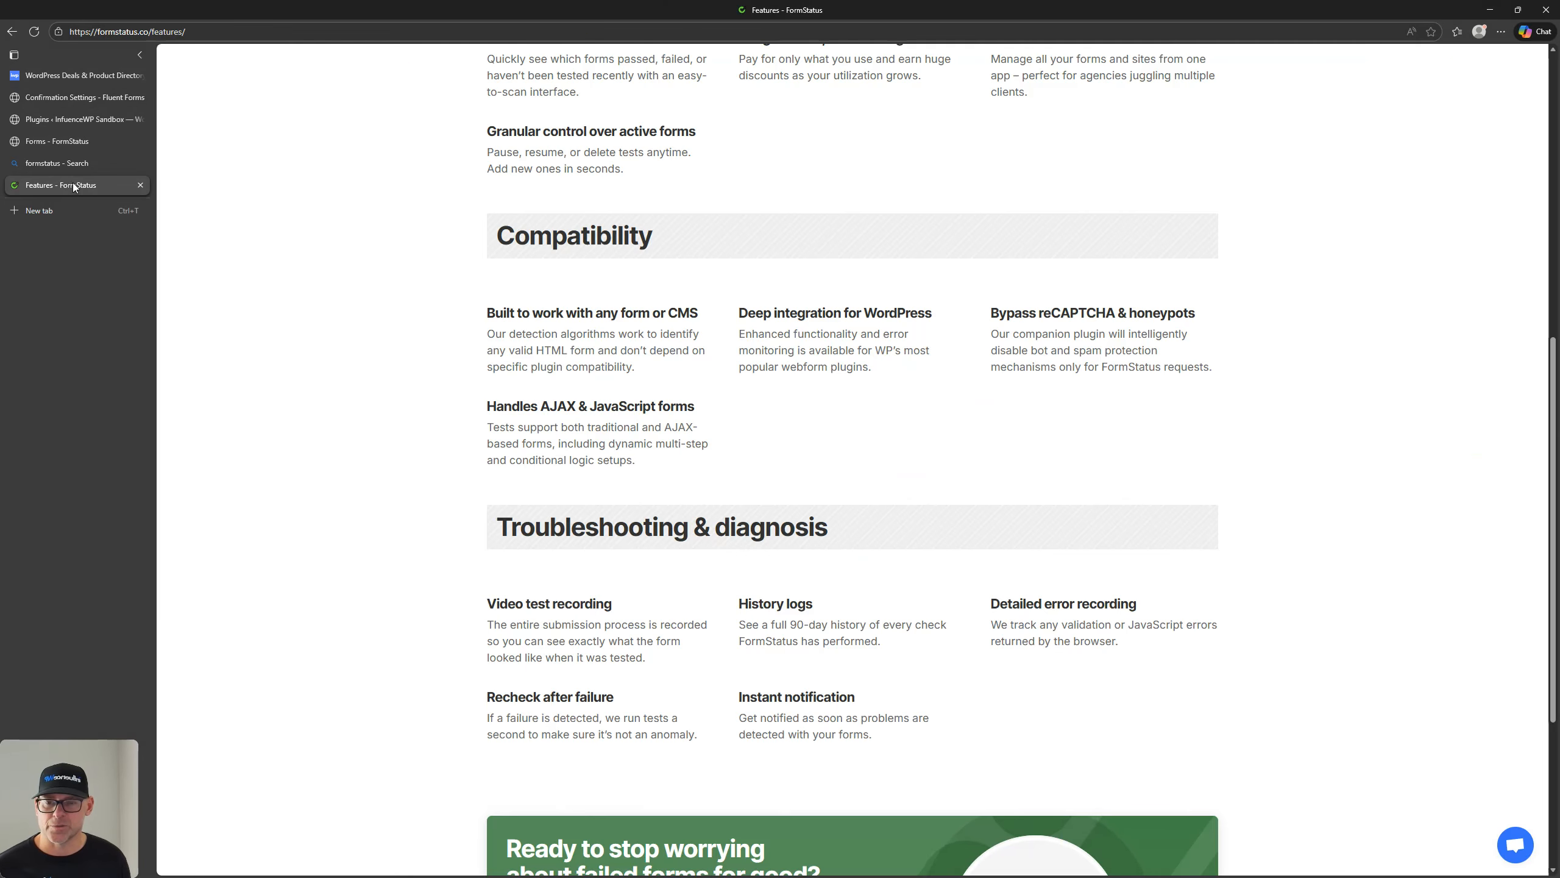
{"action": "left_click", "coordinate": [1023, 325]}
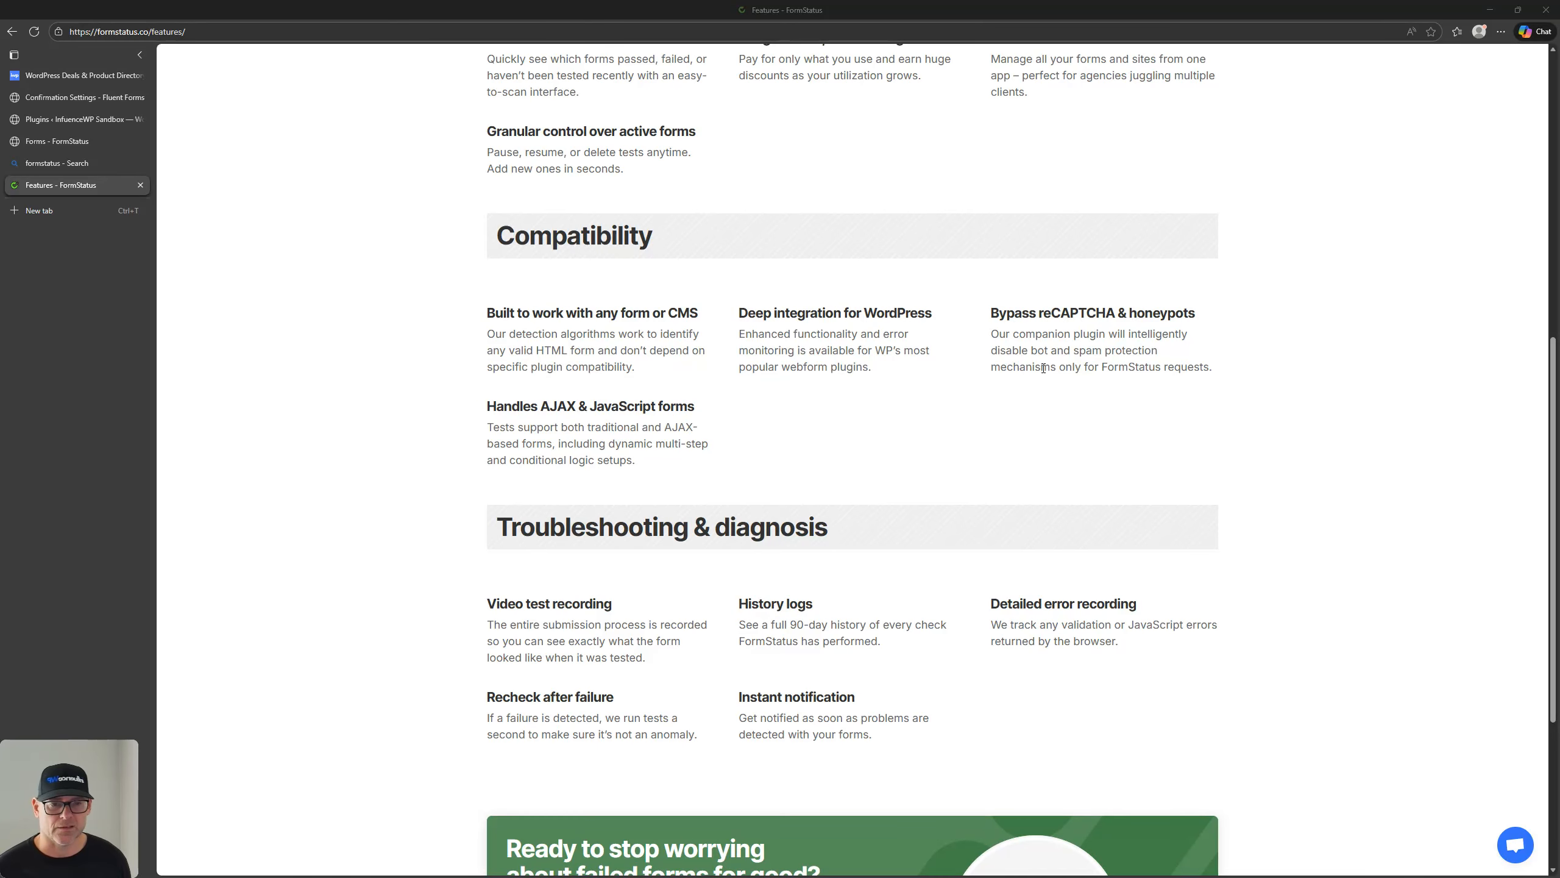
{"action": "scroll", "coordinate": [655, 352], "scroll_direction": "down", "scroll_amount": 3}
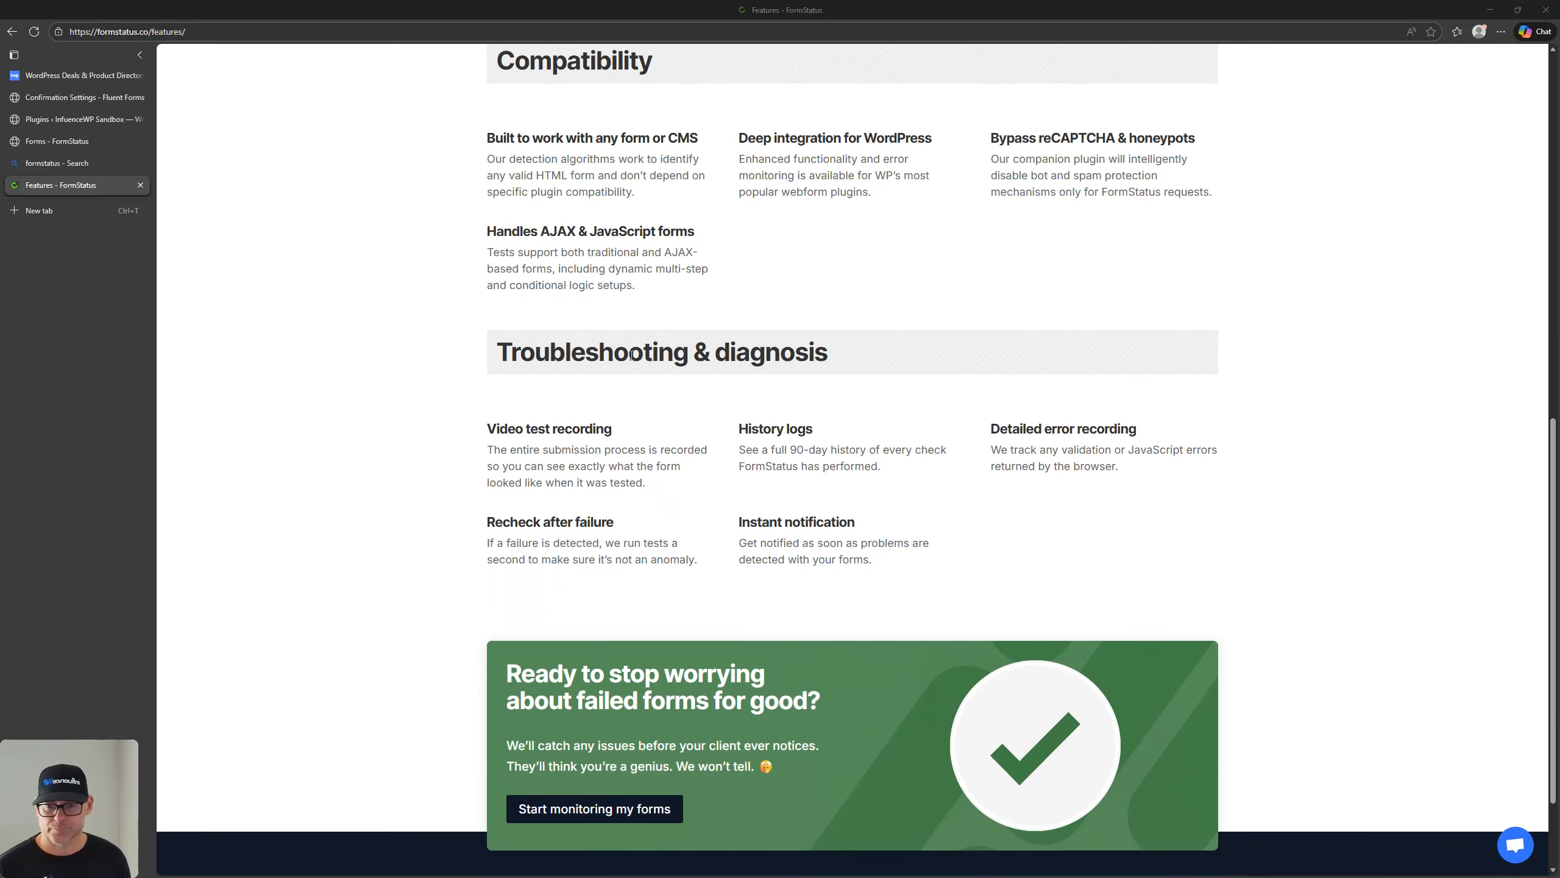
{"action": "right_click", "coordinate": [632, 355]}
{"action": "left_click", "coordinate": [368, 278]}
{"action": "scroll", "coordinate": [552, 320], "scroll_direction": "down", "scroll_amount": 2}
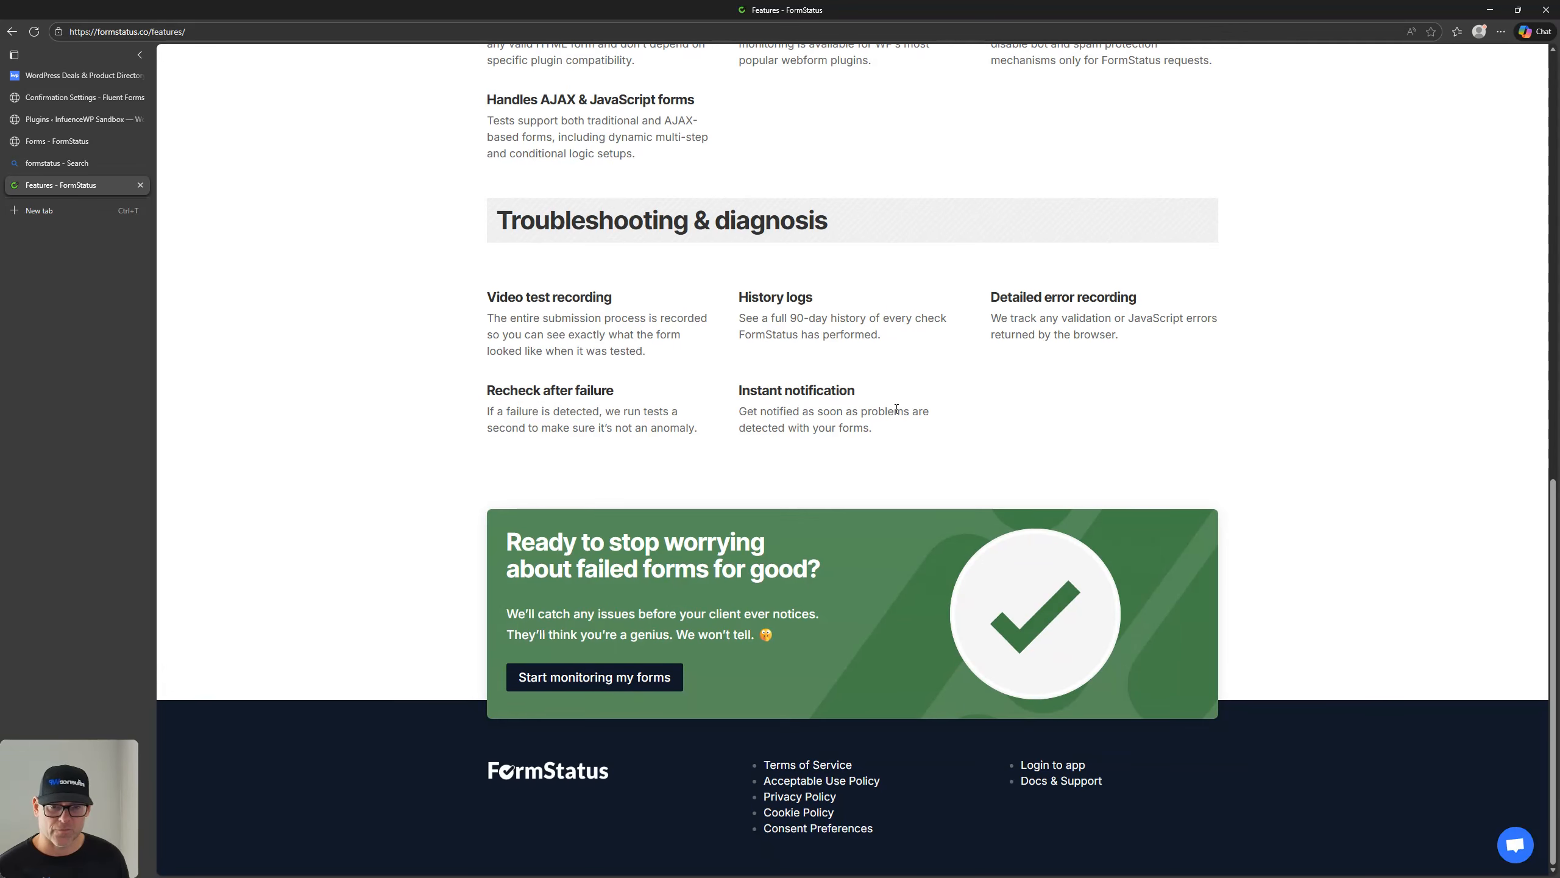
{"action": "scroll", "coordinate": [771, 448], "scroll_direction": "up", "scroll_amount": 10}
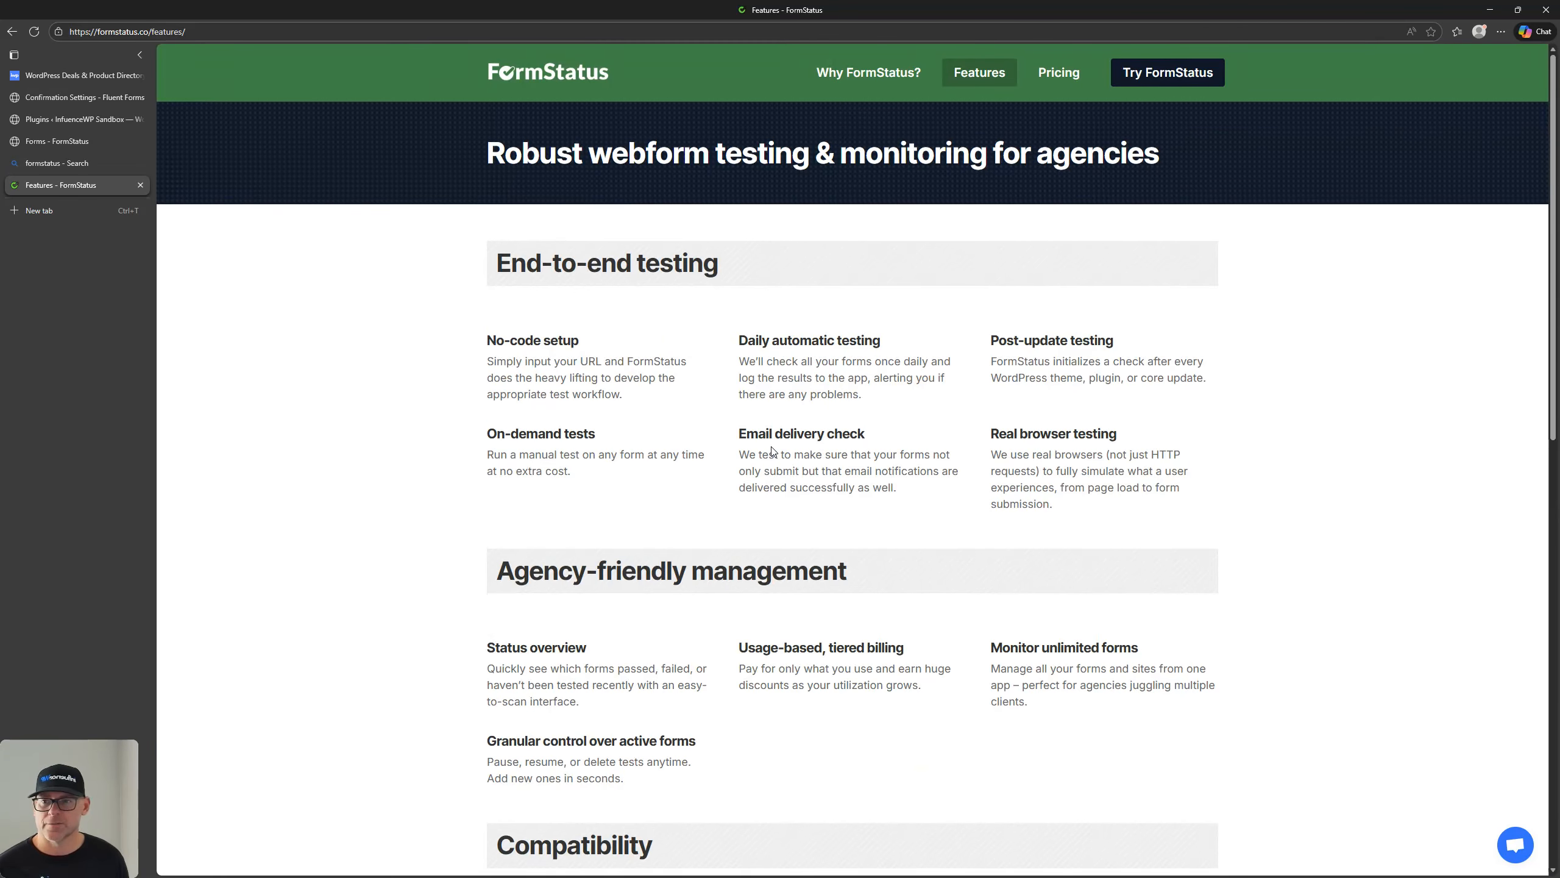